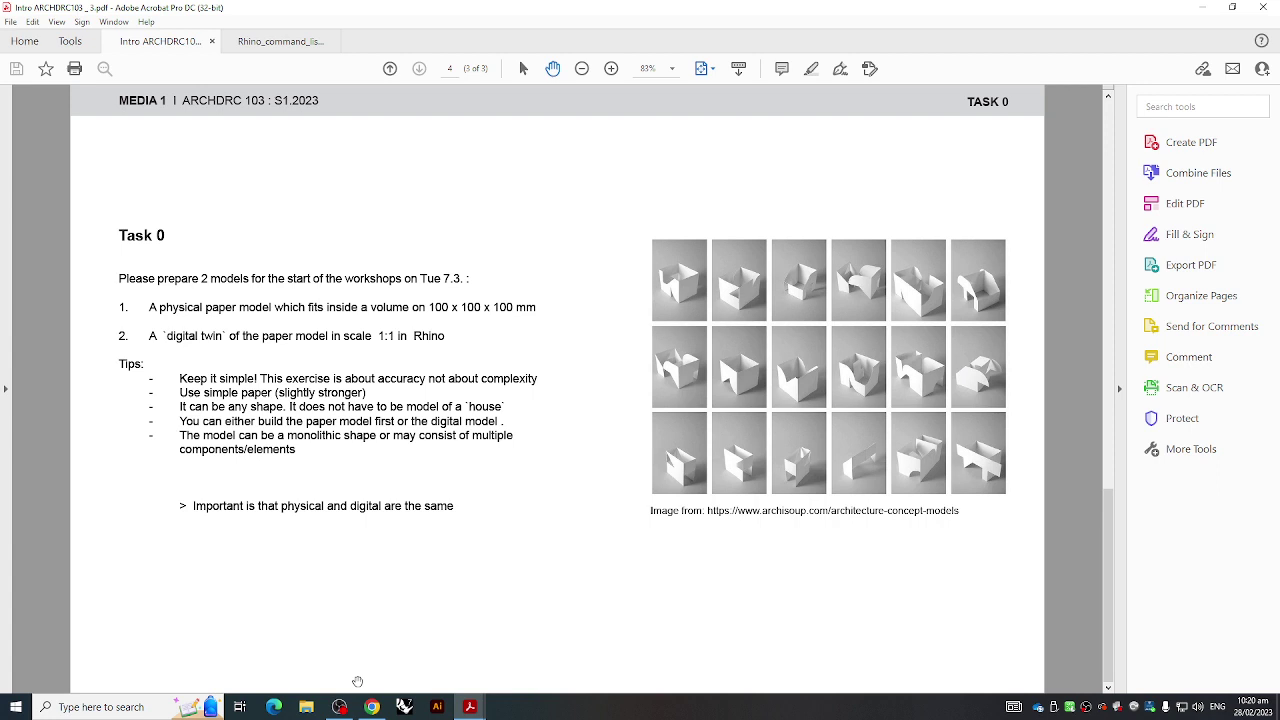
# Switch to Rhino and start a new model from the Small Objects - Millimeters template
pyautogui.click(339, 706)
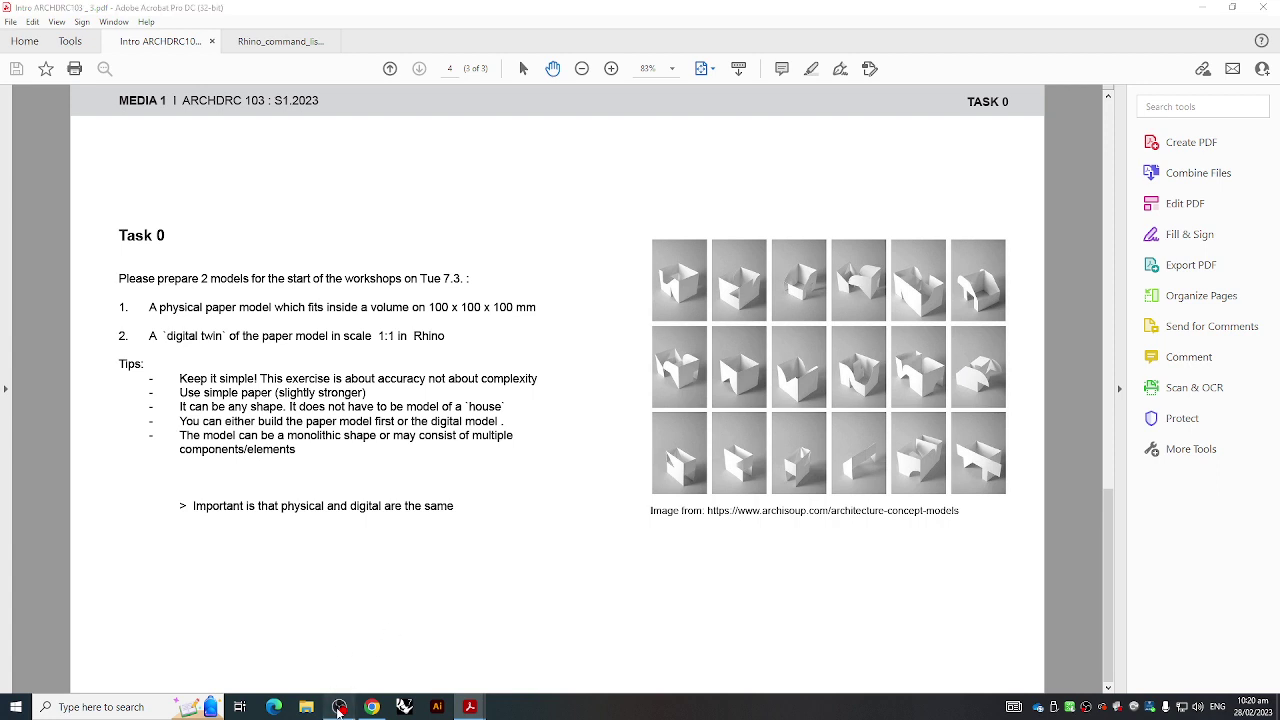
pyautogui.click(918, 106)
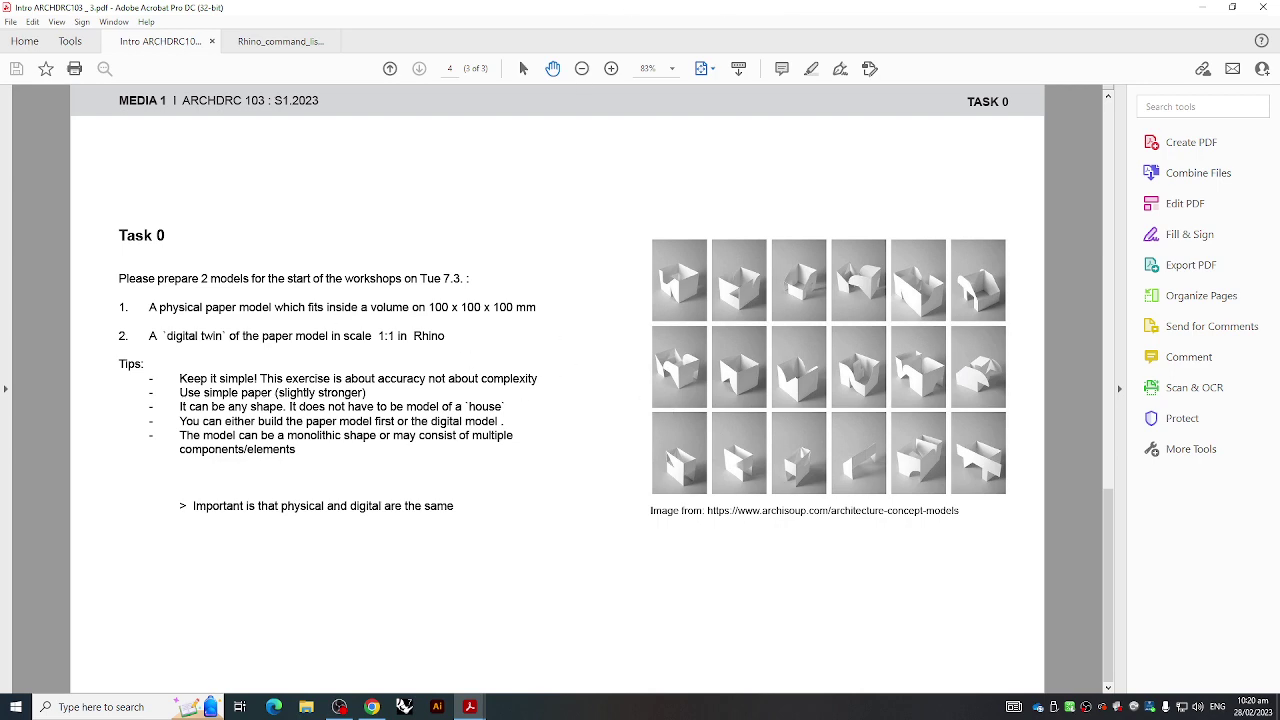
pyautogui.click(1202, 7)
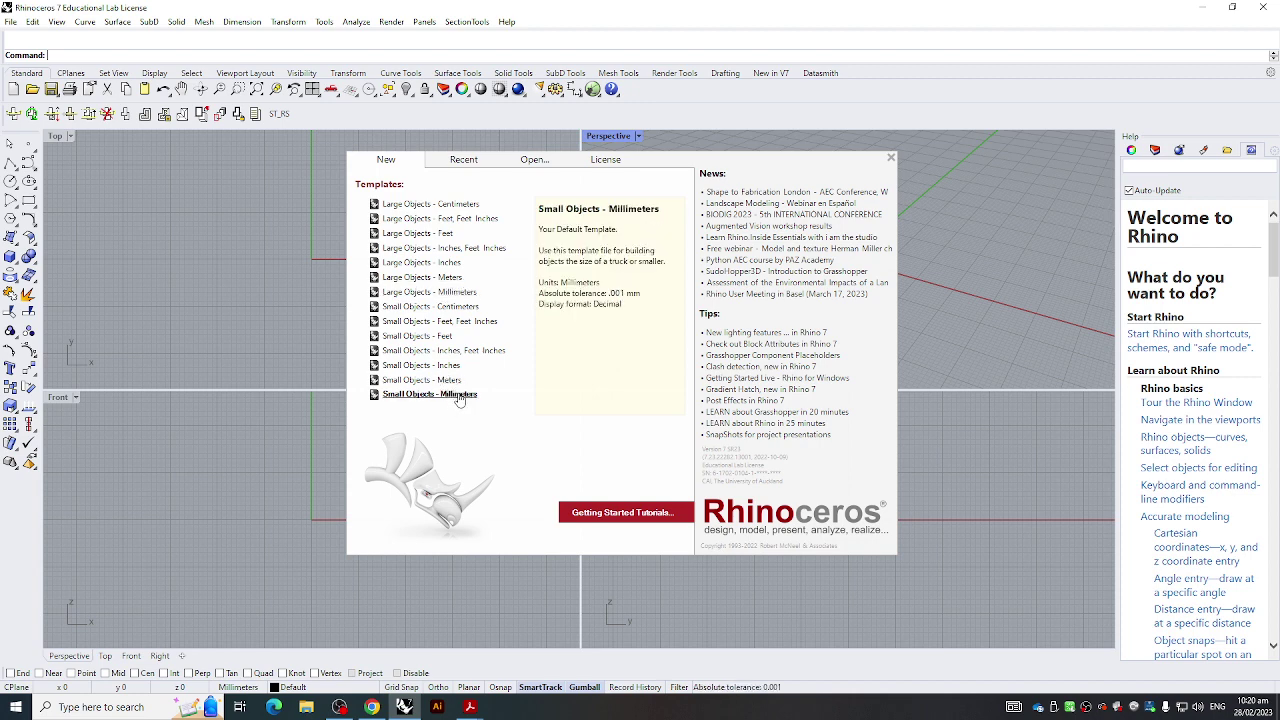
pyautogui.click(420, 394)
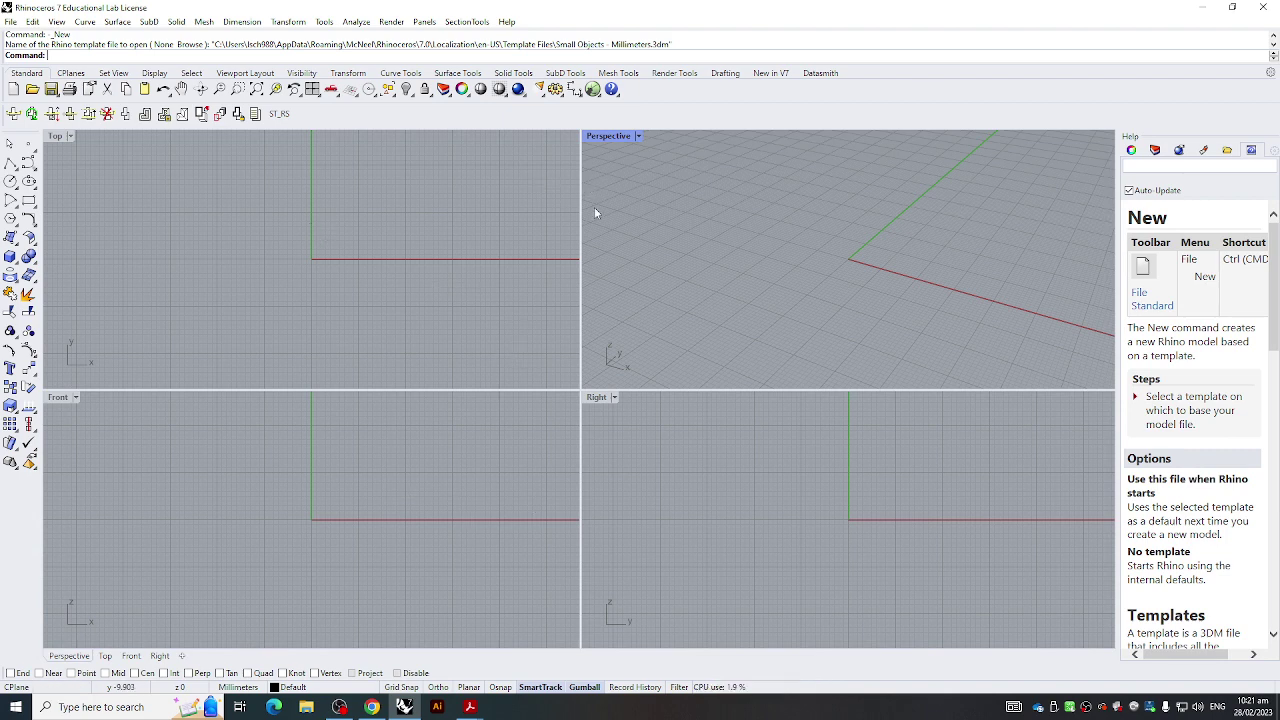
# Examine the startup template list again and the basic Rhino commands document in Chrome
pyautogui.click(512, 22)
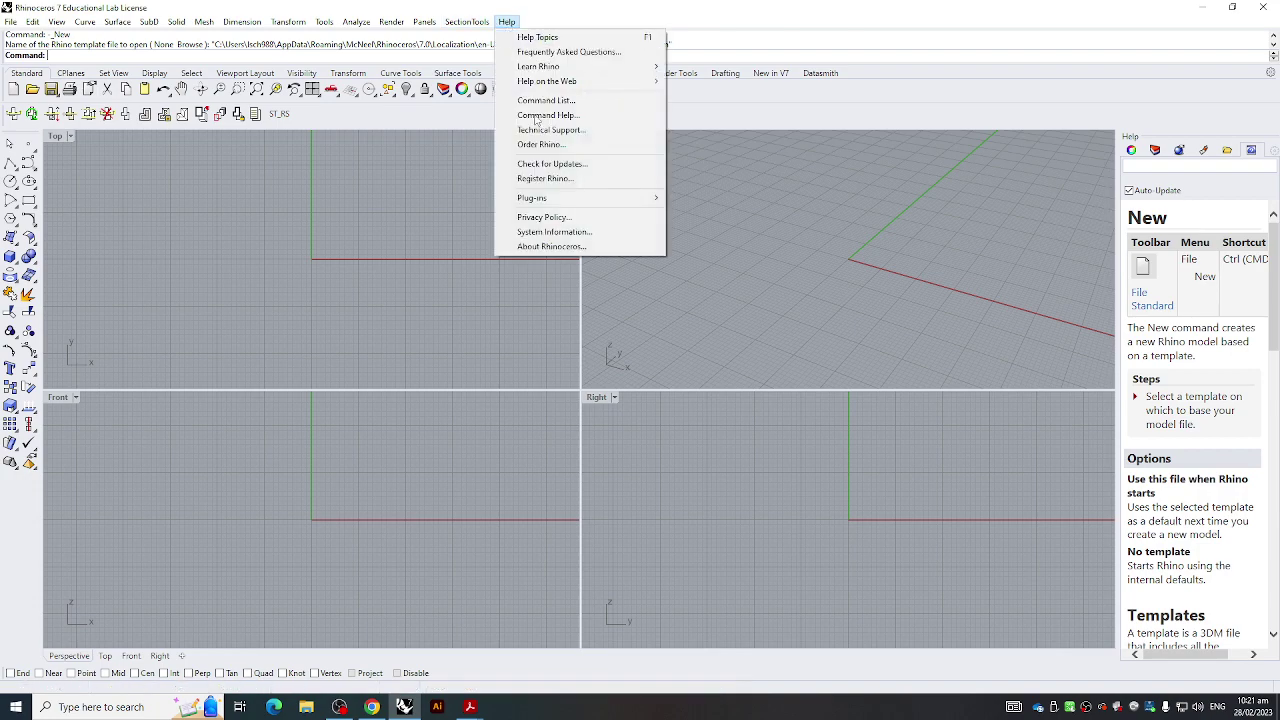
pyautogui.click(573, 246)
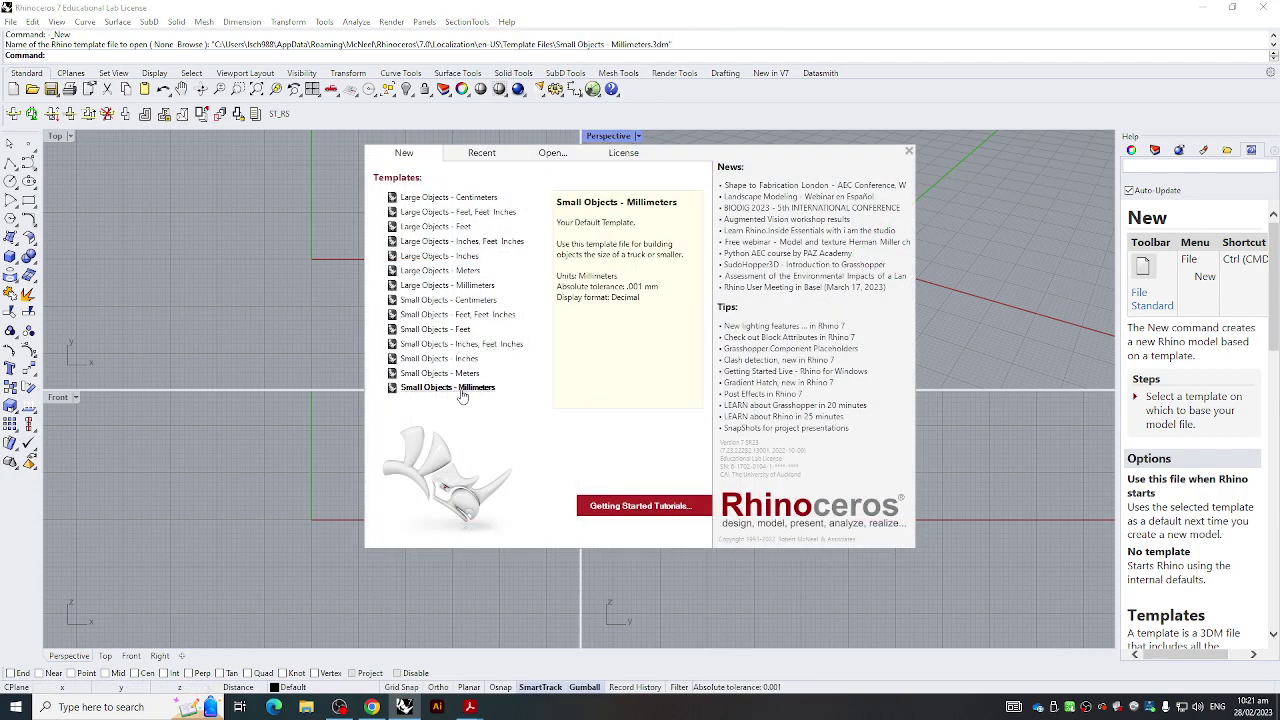
pyautogui.hotkey('alt', 'Tab')
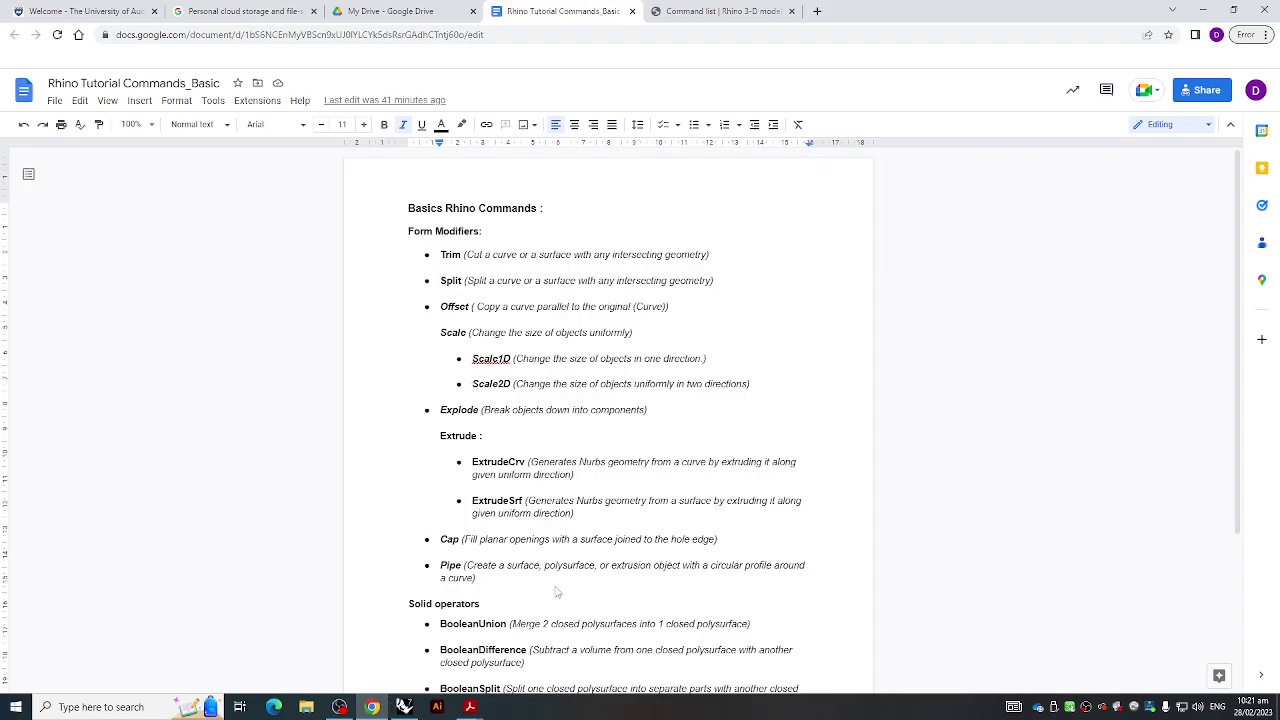
pyautogui.hotkey('alt', 'Tab')
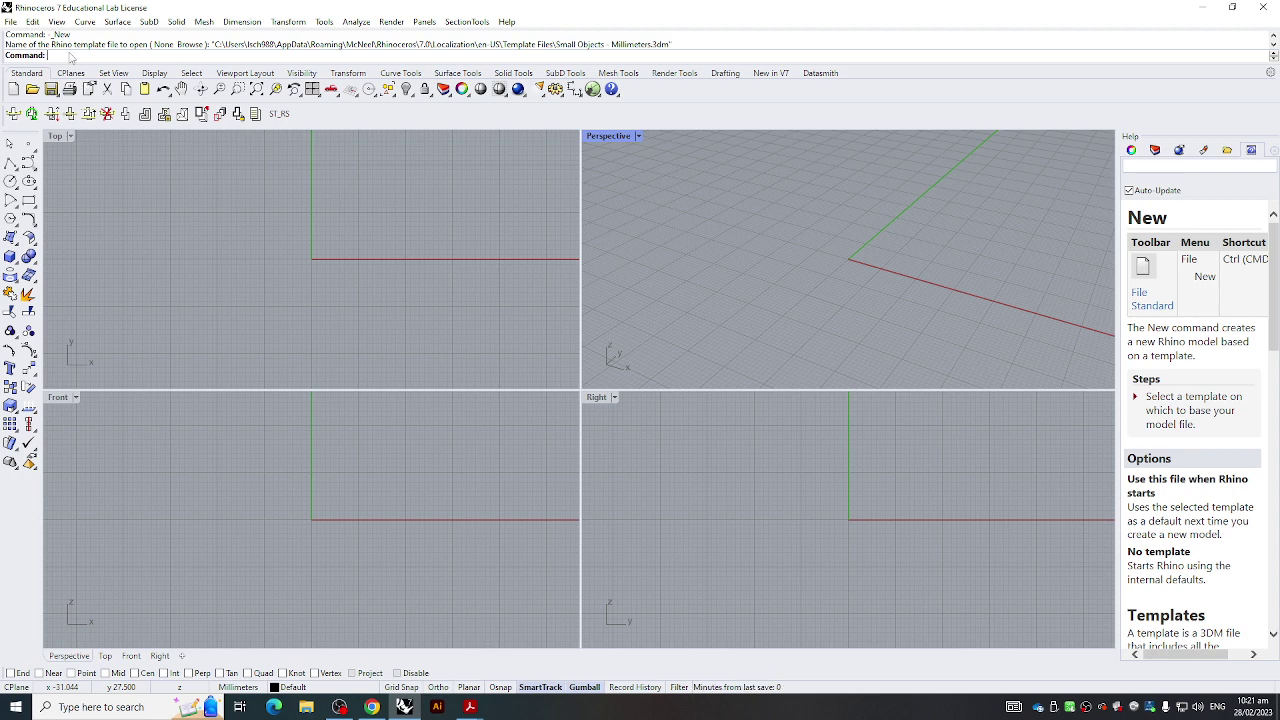
# Browse the command suggestions for names starting with Crv
pyautogui.press('Down')
pyautogui.press('Down')
pyautogui.press('Down')
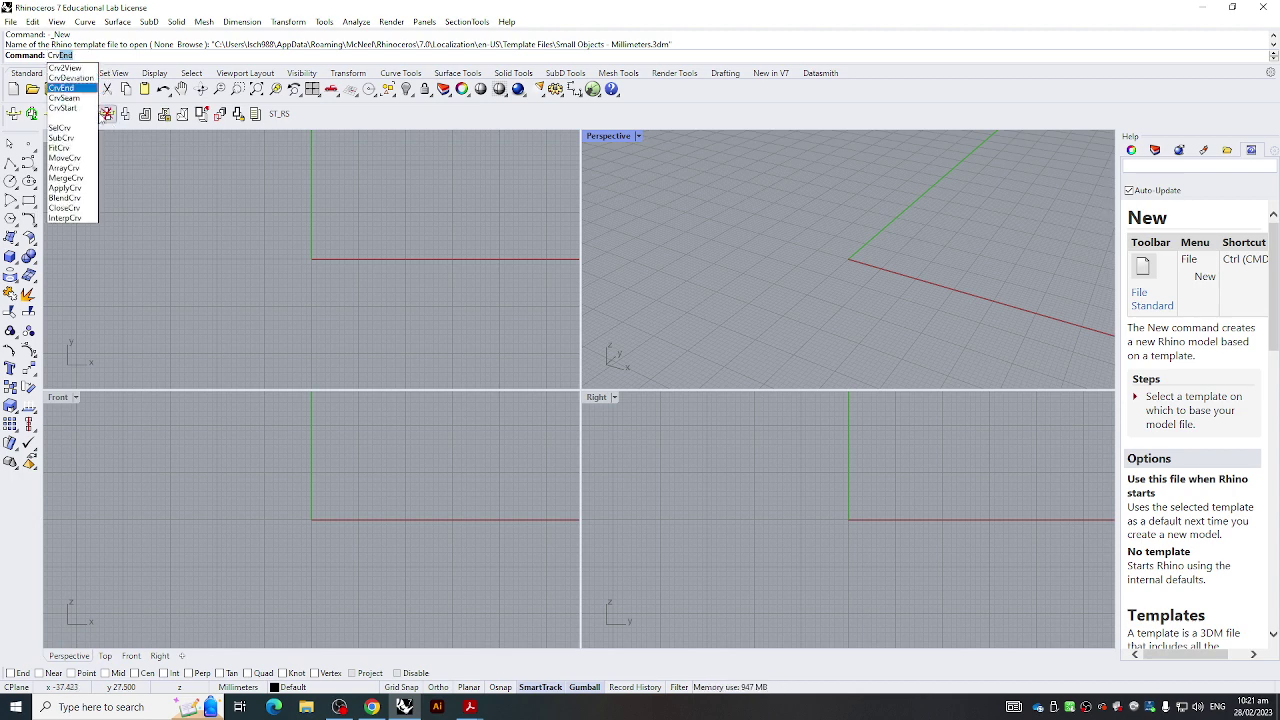
pyautogui.click(11, 162)
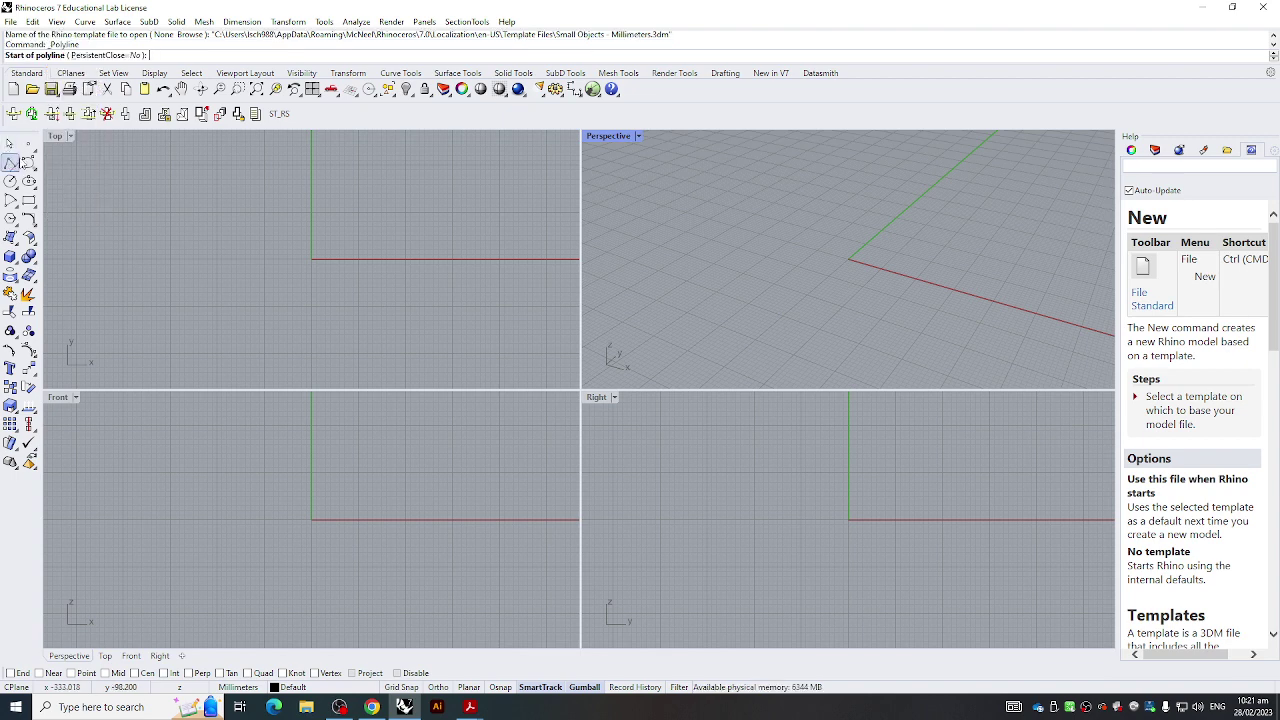
pyautogui.click(207, 223)
pyautogui.click(392, 220)
pyautogui.press('Escape')
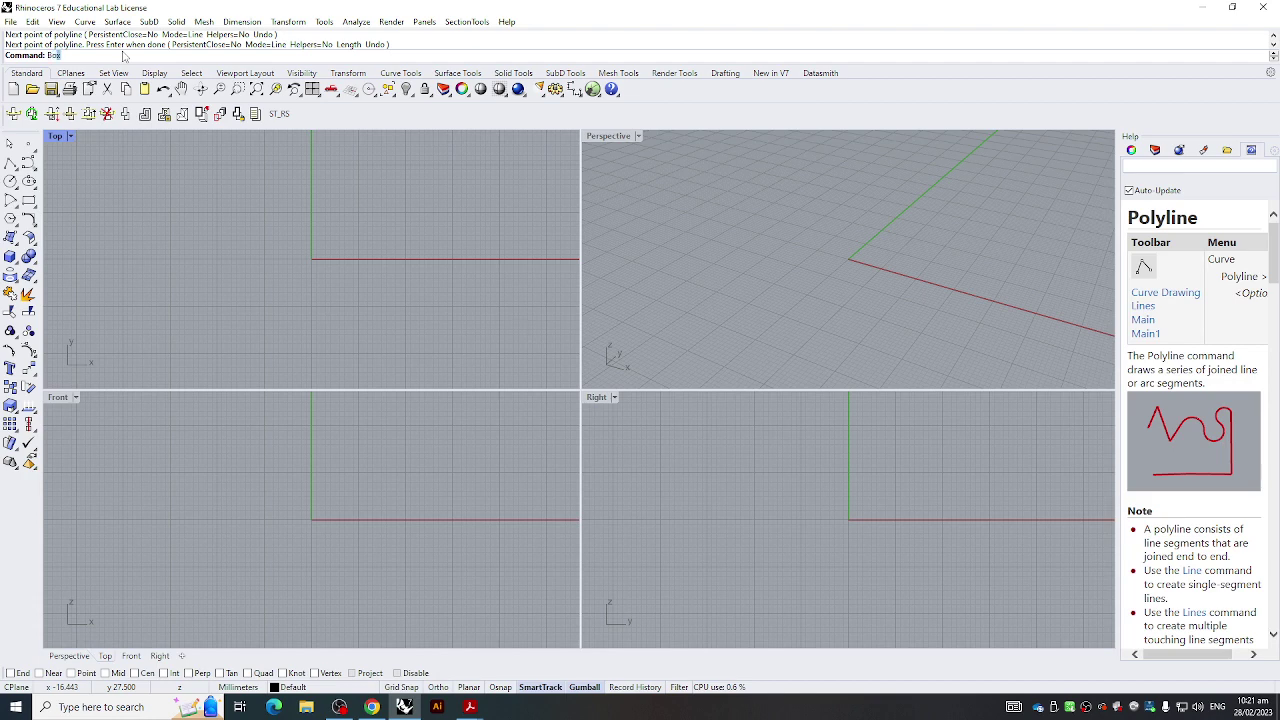
# Draw a trial box from two base corners and a height in the Top viewport and delete it
pyautogui.write('Box')
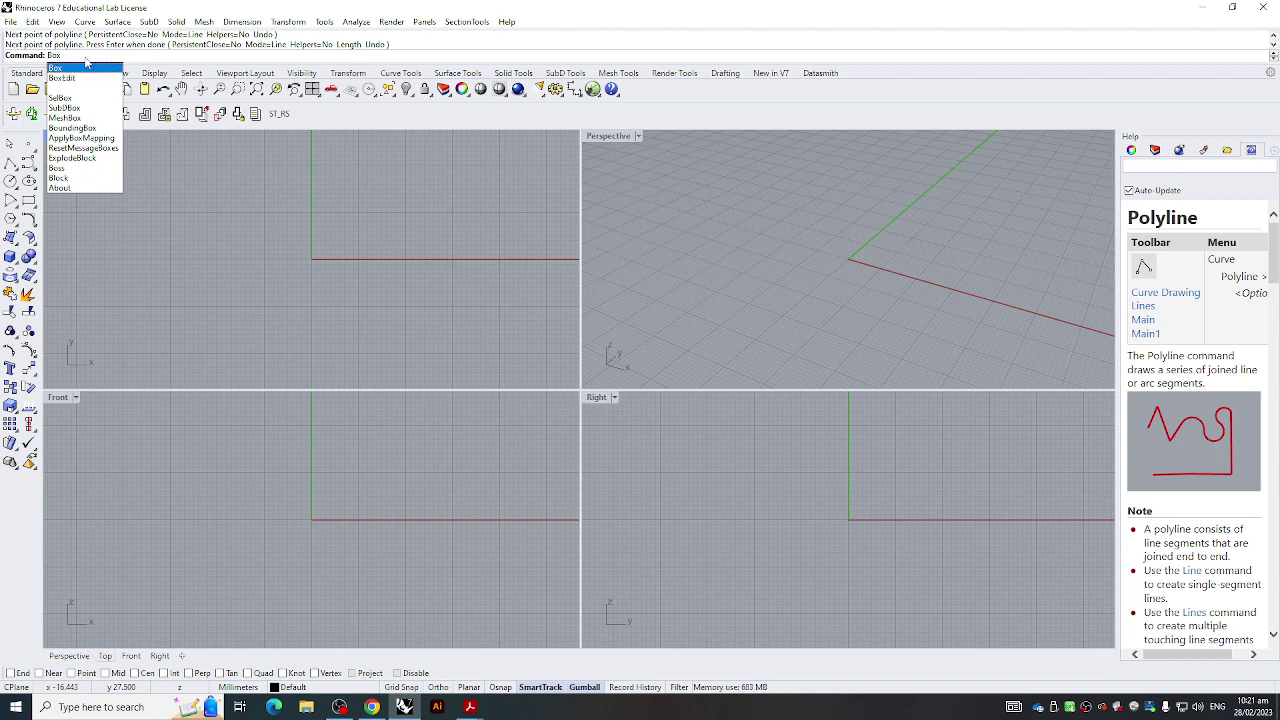
pyautogui.click(10, 256)
pyautogui.click(178, 222)
pyautogui.click(391, 276)
pyautogui.click(443, 207)
pyautogui.moveTo(444, 202)
pyautogui.mouseDown(button='right')
pyautogui.moveTo(403, 201)
pyautogui.moveTo(423, 201)
pyautogui.mouseUp(button='right')
pyautogui.moveTo(308, 232); pyautogui.dragTo(175, 355)
pyautogui.press('Delete')
pyautogui.moveTo(231, 253); pyautogui.dragTo(294, 225, button='right')
pyautogui.click(13, 256)
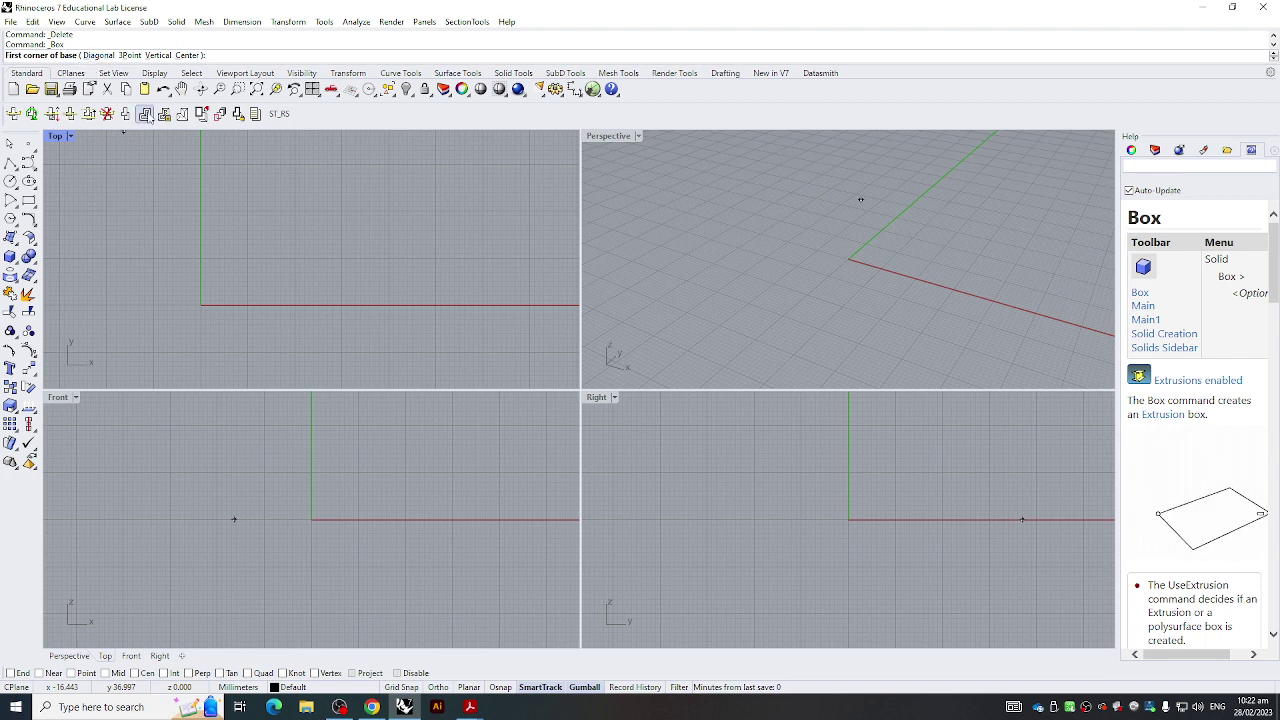
pyautogui.click(100, 56)
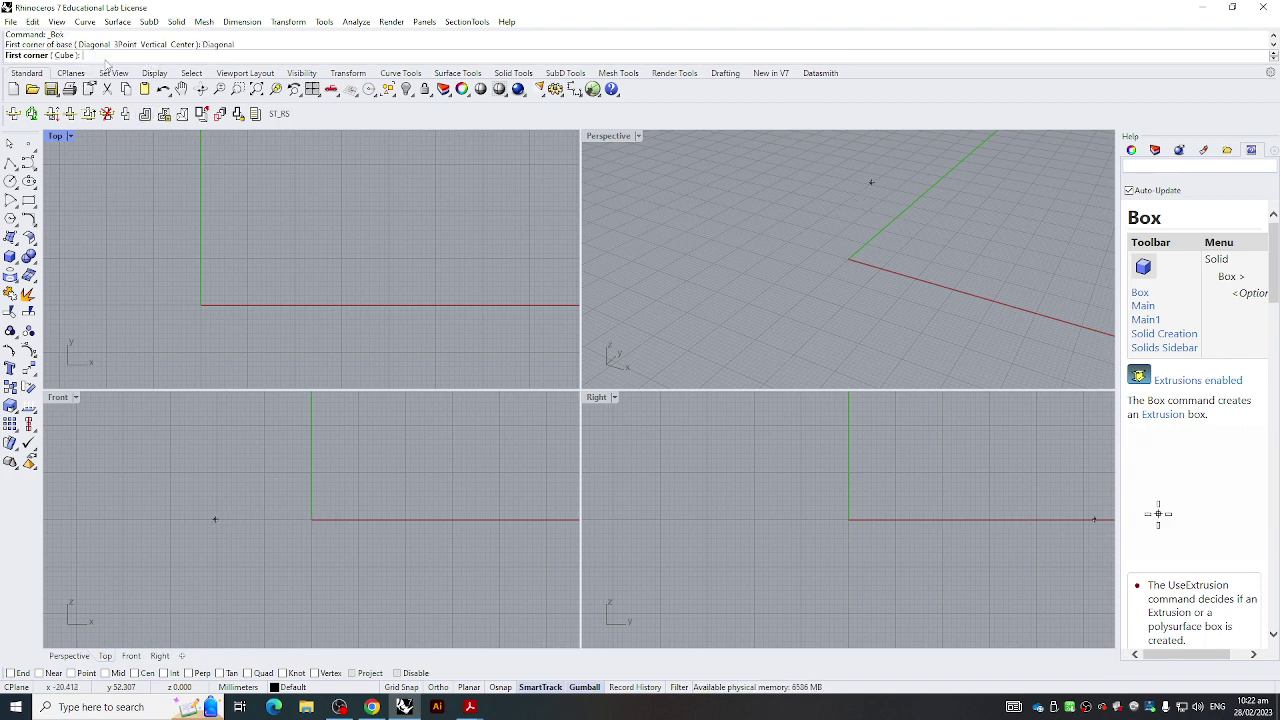
pyautogui.click(127, 219)
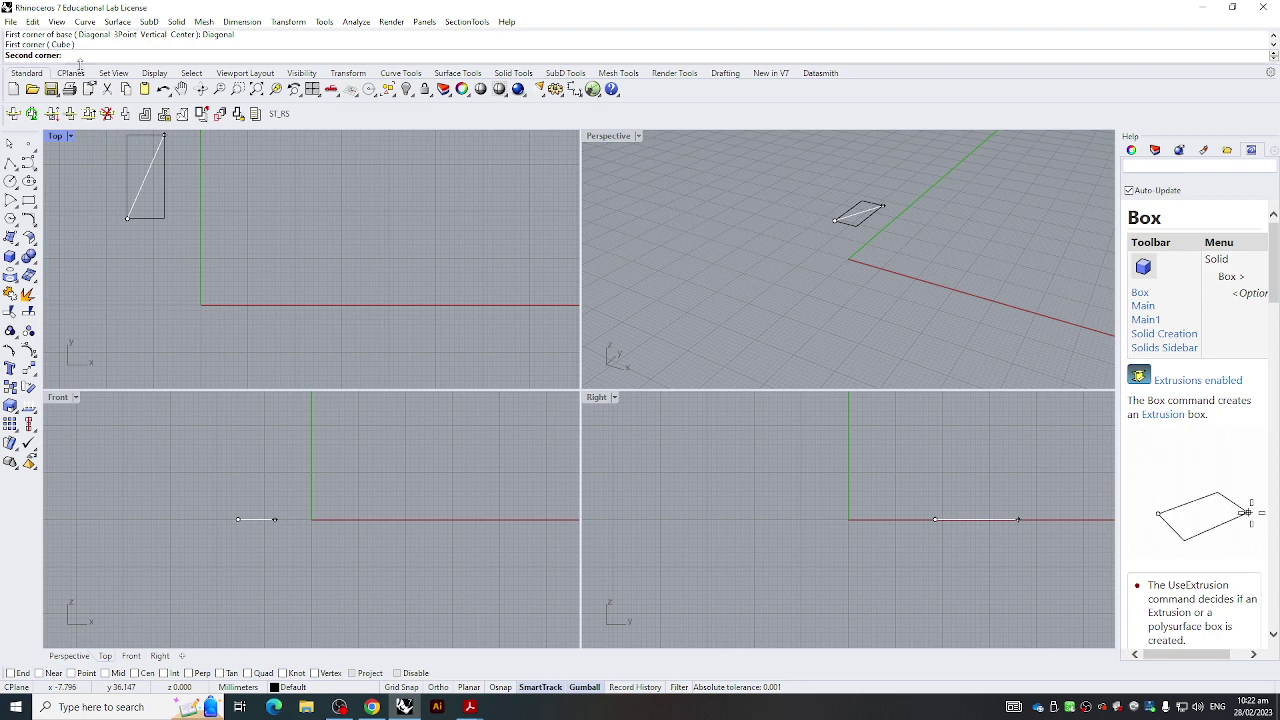
pyautogui.press('Escape')
# Draw a box with the 3Point option, placing its base around the origin in the Top viewport and its height in the Right viewport
pyautogui.press('Return')
pyautogui.click(131, 56)
pyautogui.click(111, 228)
pyautogui.click(305, 229)
pyautogui.click(306, 346)
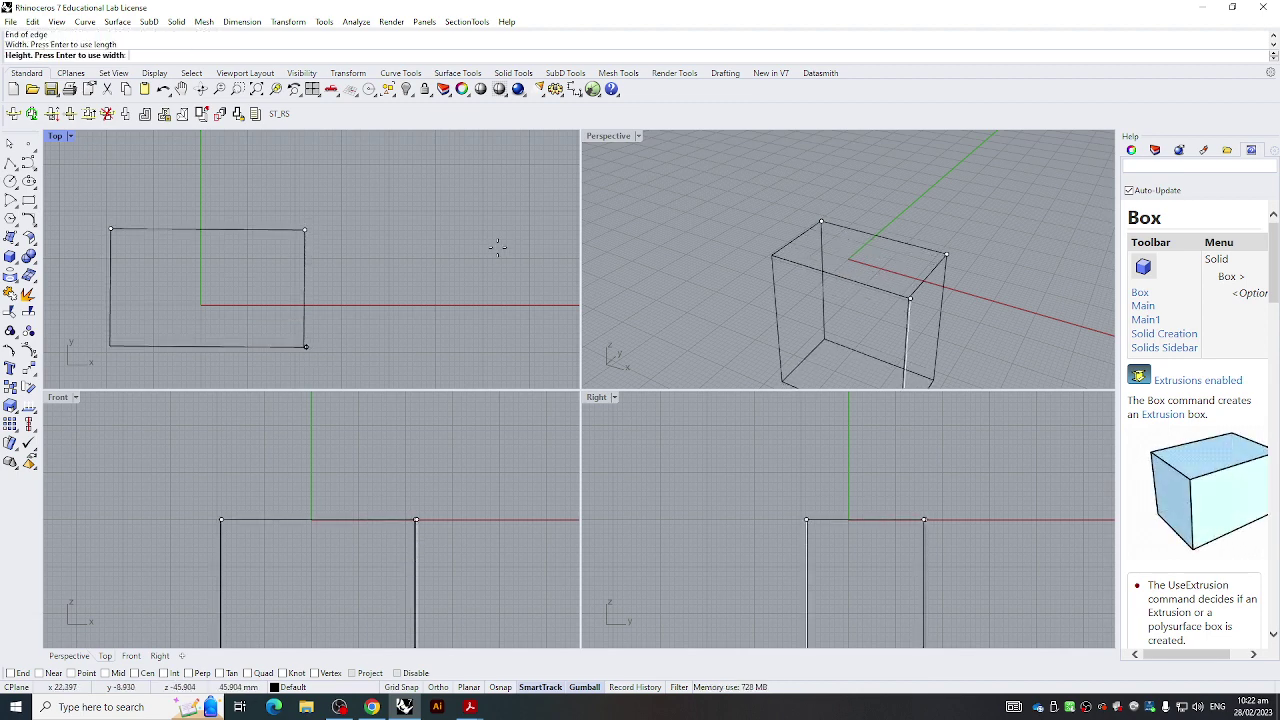
pyautogui.click(807, 430)
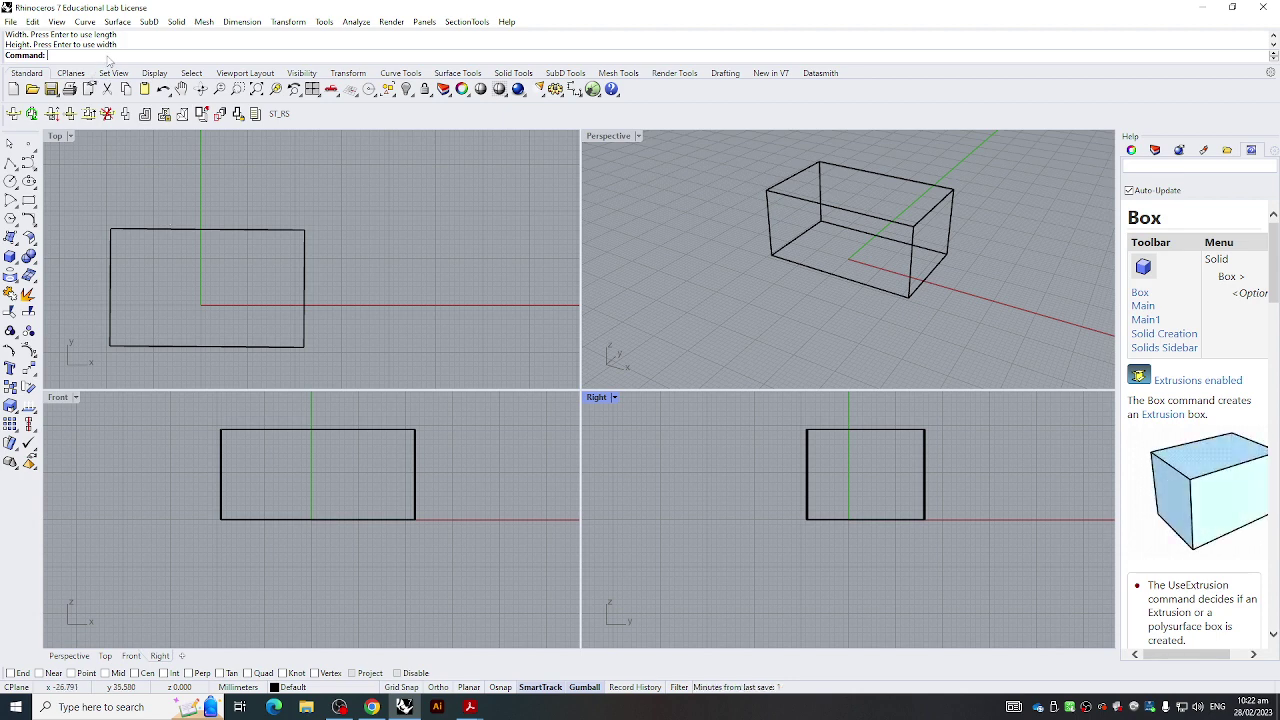
pyautogui.write('Tian')
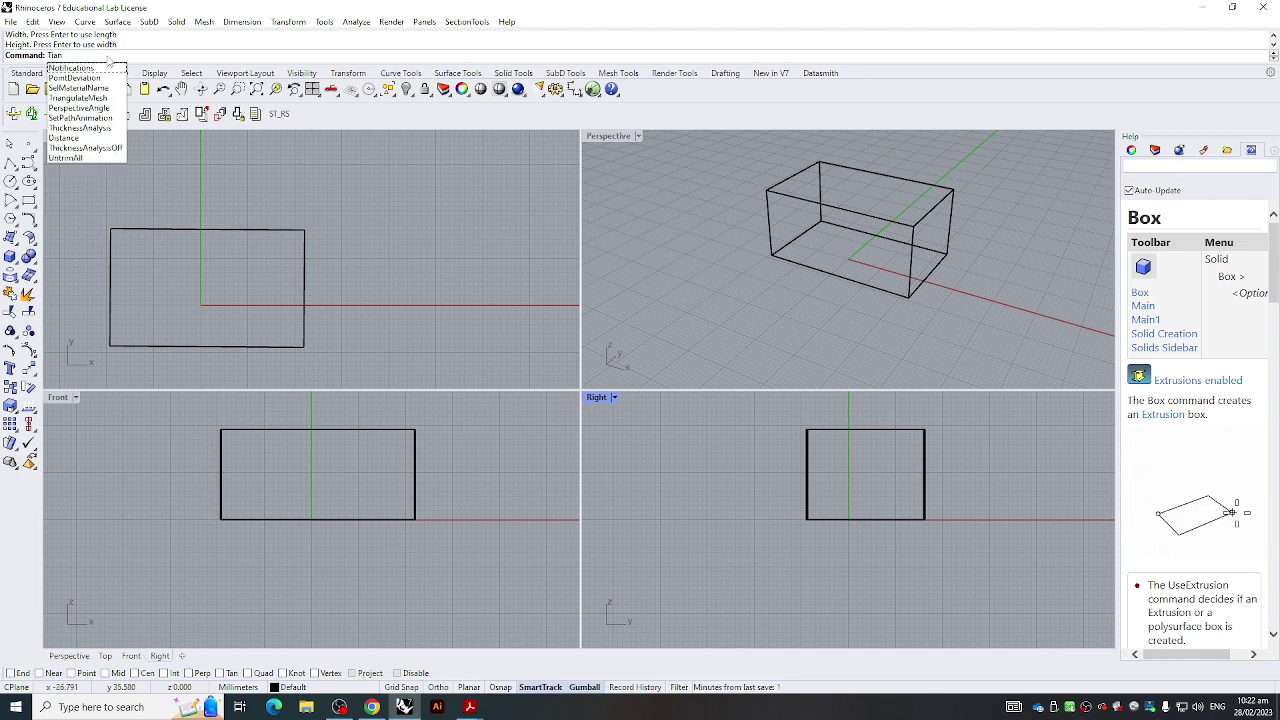
pyautogui.press('BackSpace')
pyautogui.press('BackSpace')
pyautogui.write('riangle')
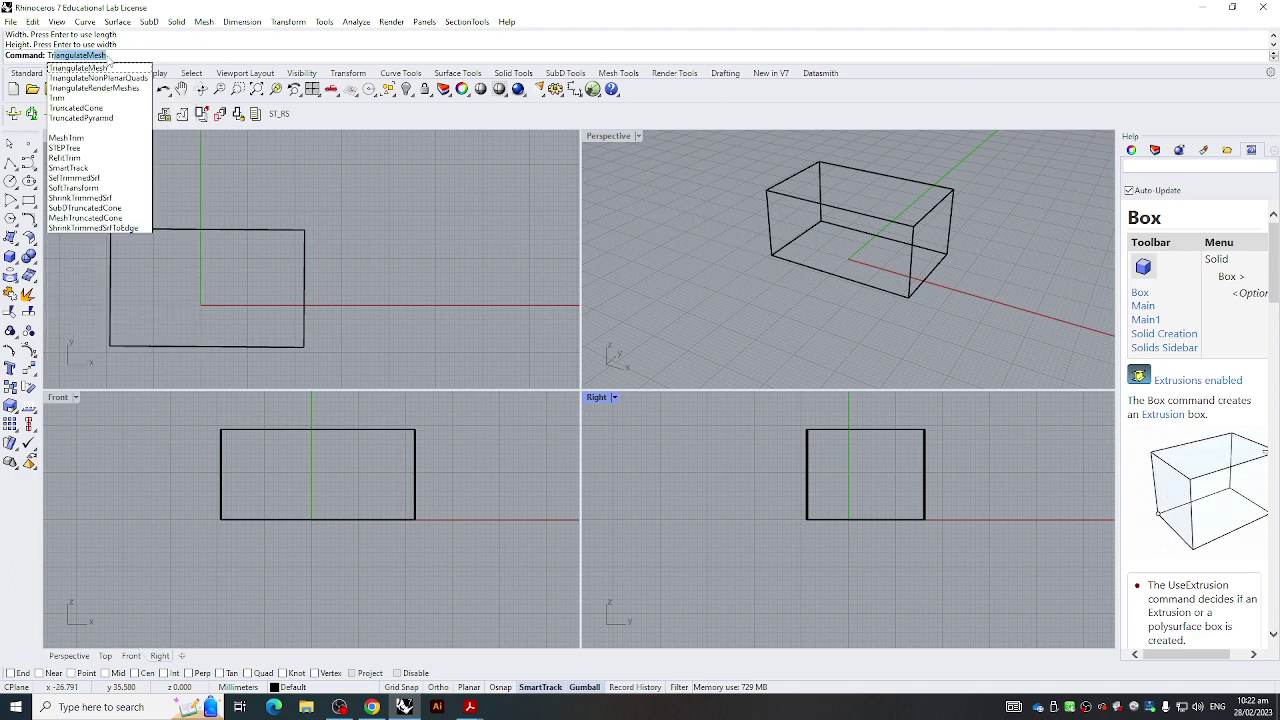
pyautogui.click(124, 70)
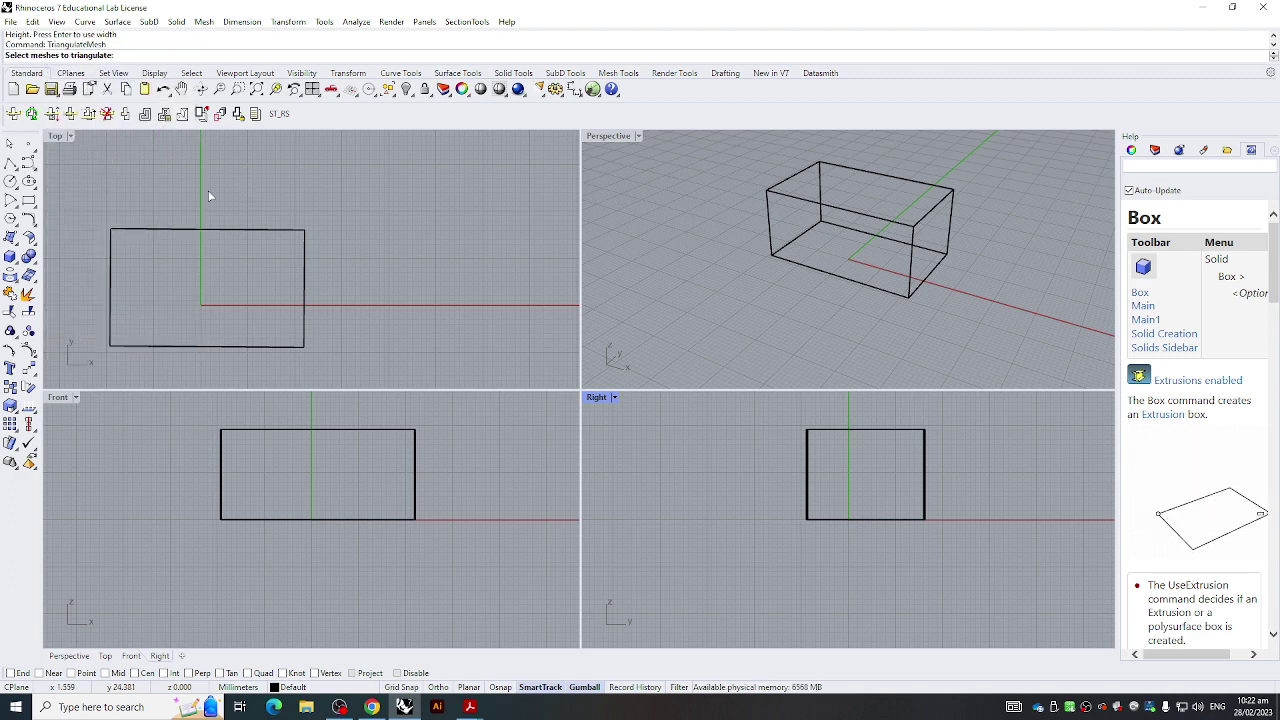
pyautogui.press('Escape')
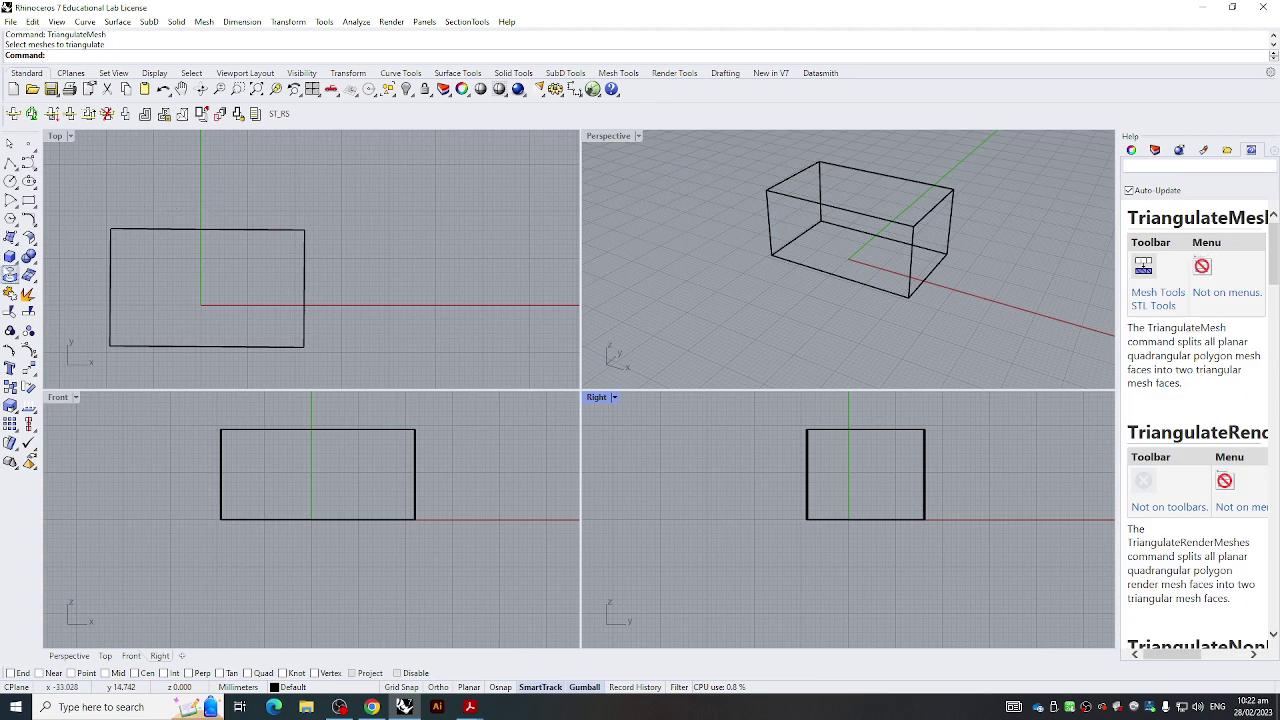
# Try the SelCircular command with a selection circle in the Top viewport
pyautogui.click(10, 256)
pyautogui.click(105, 60)
pyautogui.write('Cic')
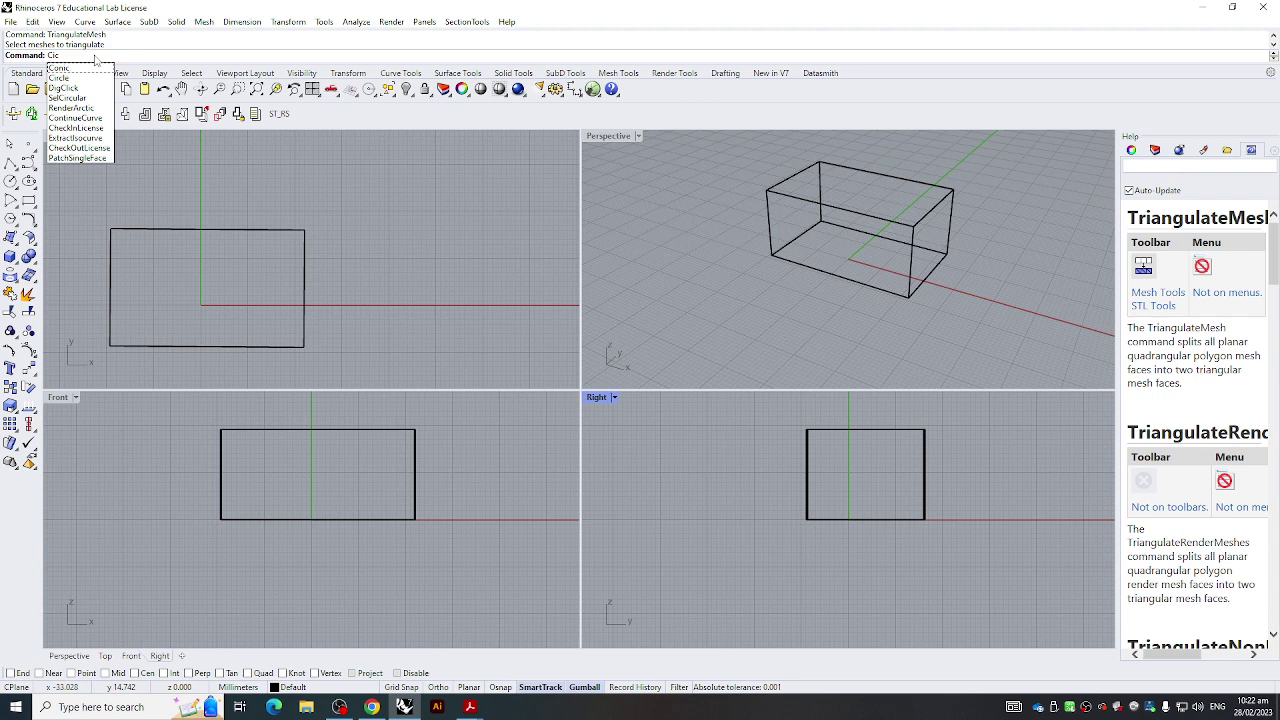
pyautogui.press('BackSpace')
pyautogui.write('l')
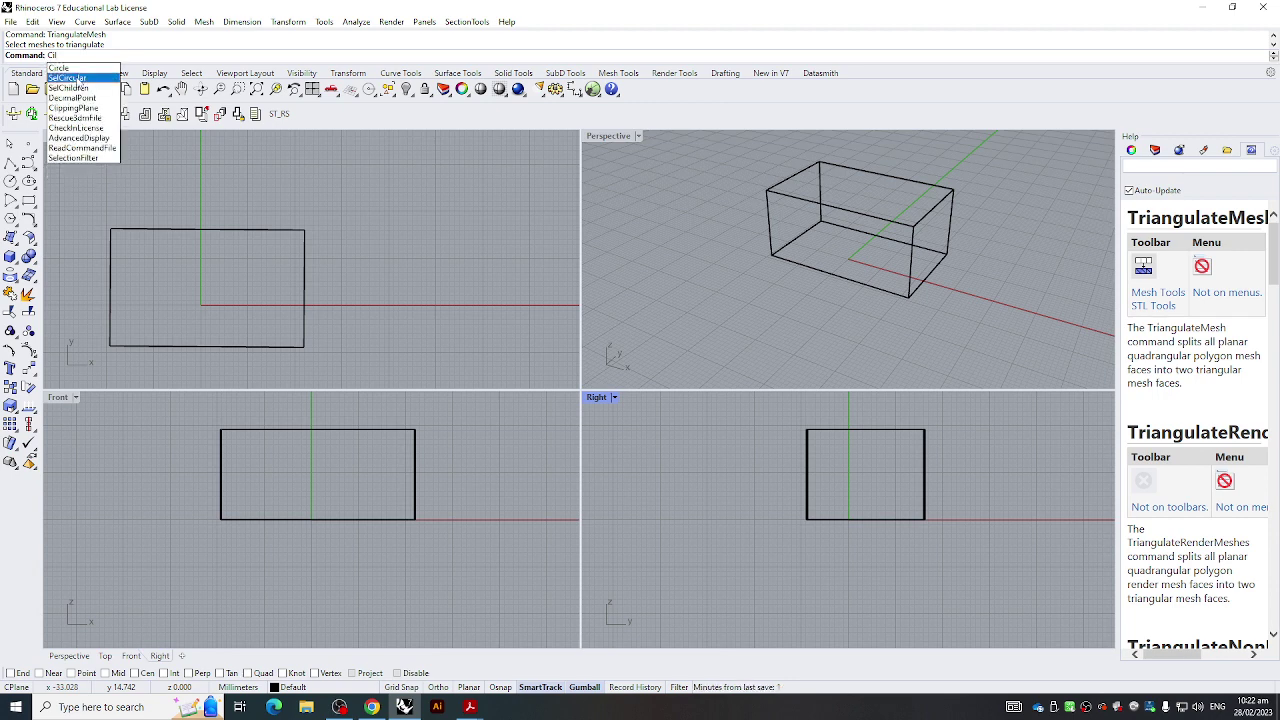
pyautogui.click(72, 78)
pyautogui.click(223, 194)
pyautogui.click(389, 271)
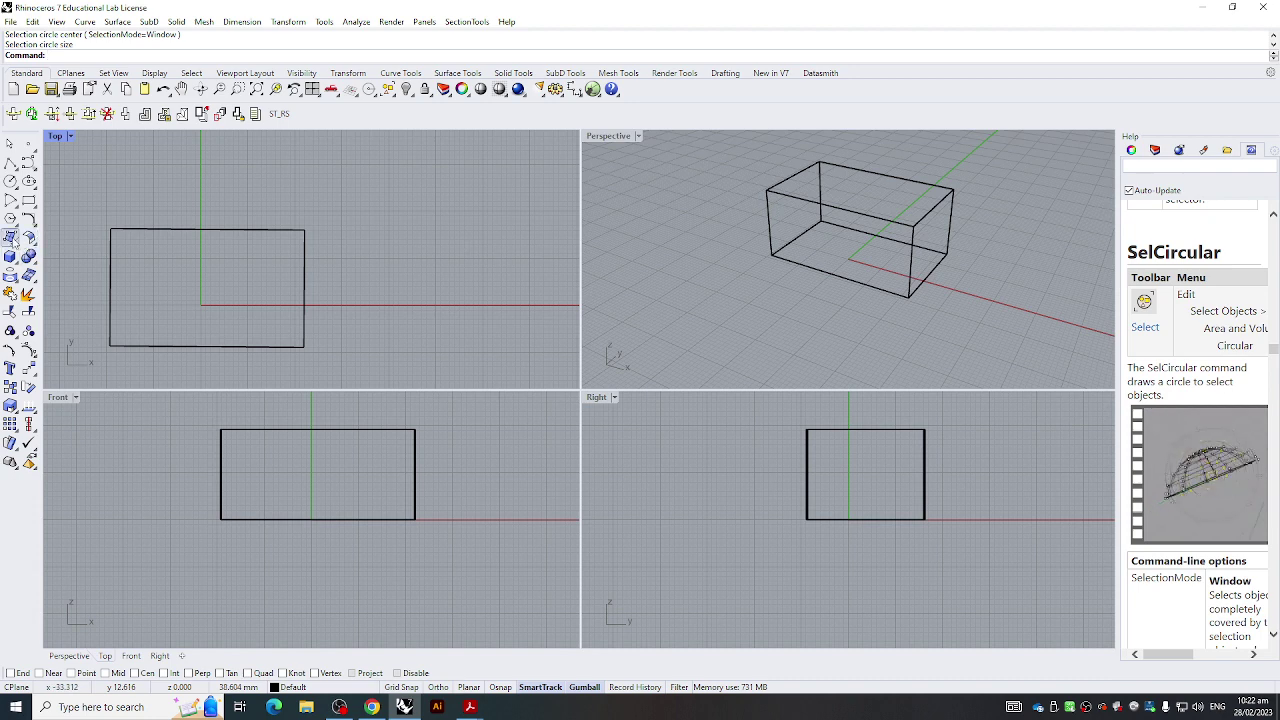
# Draw a large cylinder enclosing the box, with its base in the Top viewport and its height in the Perspective viewport
pyautogui.click(15, 261)
pyautogui.click(48, 263)
pyautogui.click(184, 205)
pyautogui.click(390, 260)
pyautogui.scroll(-10, 764, 206)
pyautogui.click(764, 174)
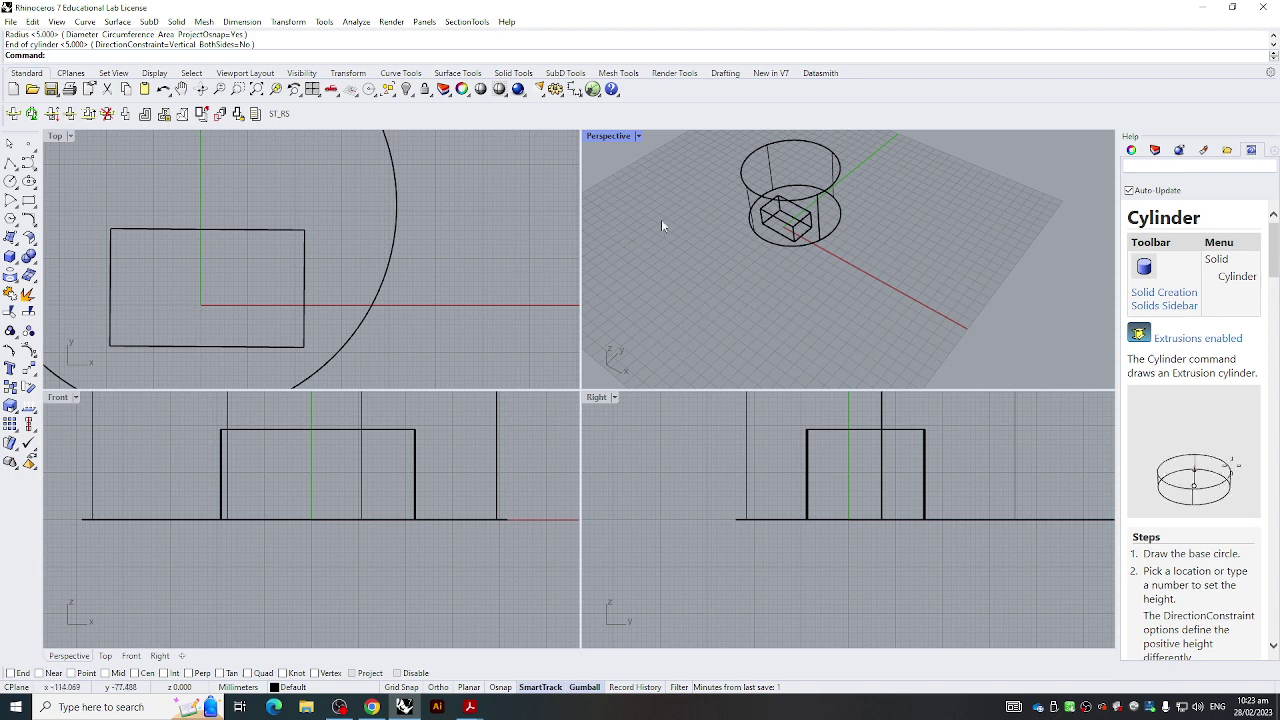
# Delete all objects in the model, including the box and the cylinder
pyautogui.click(10, 256)
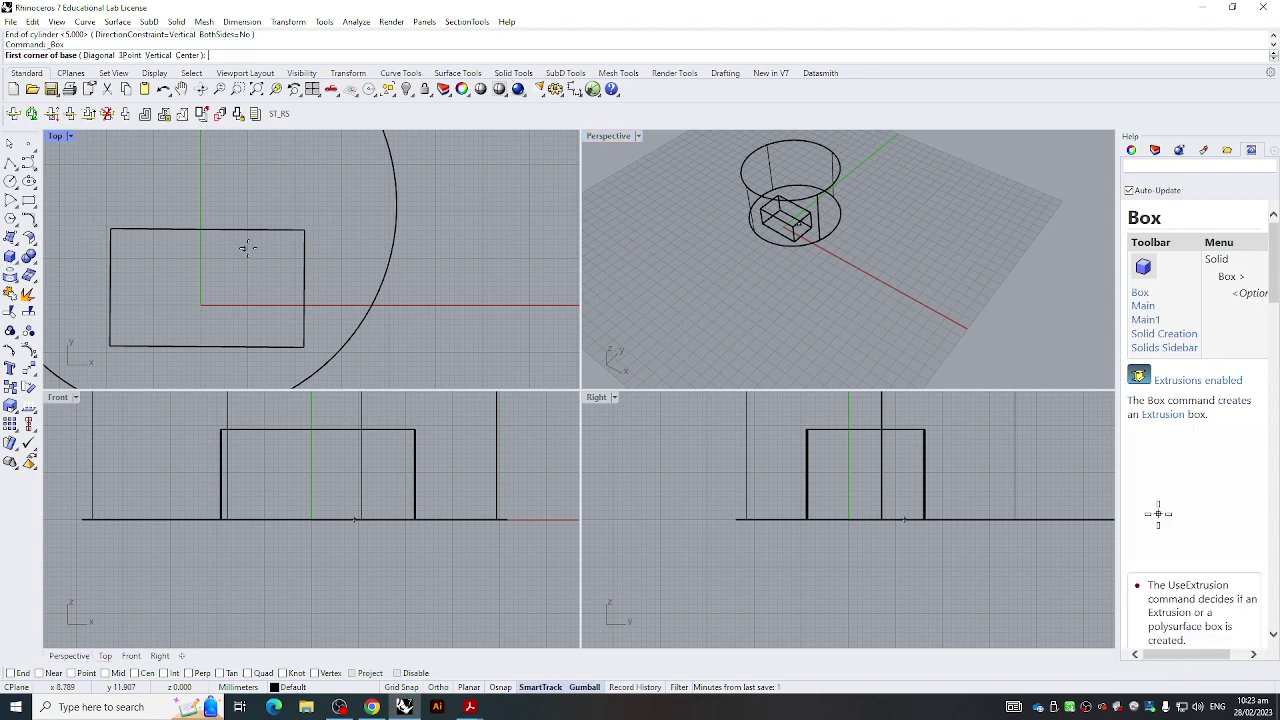
pyautogui.press('Escape')
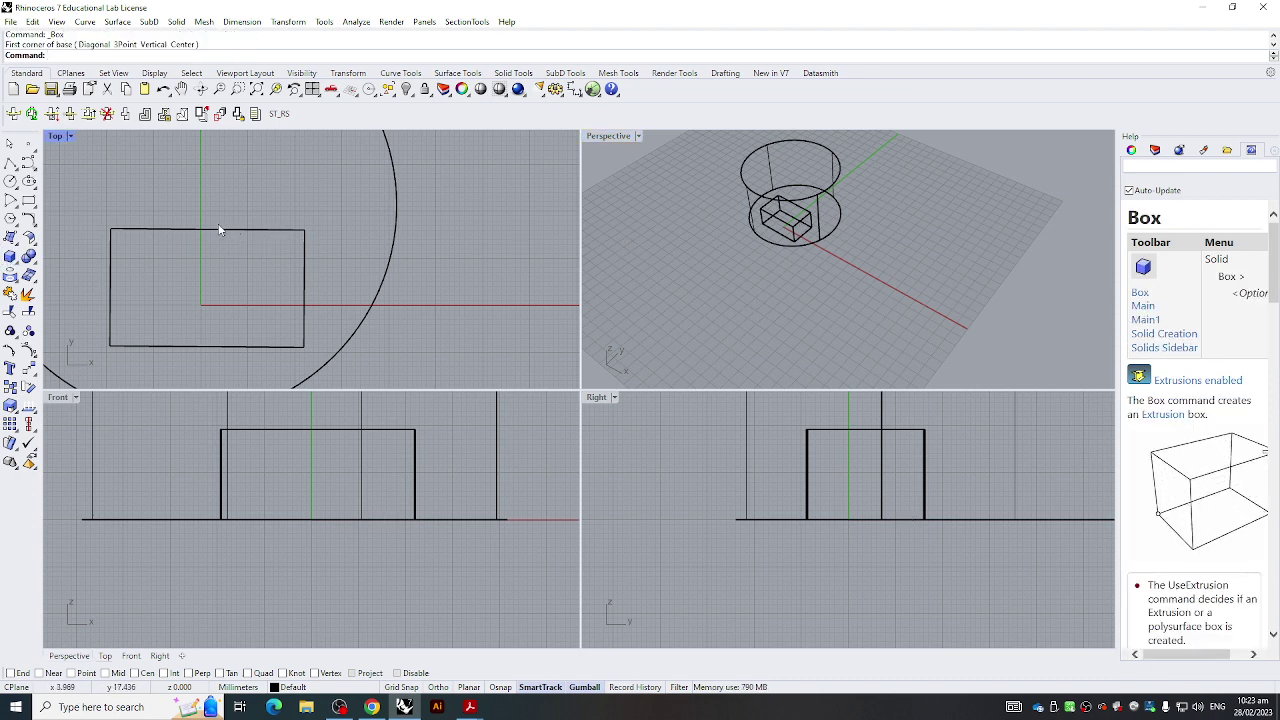
pyautogui.hotkey('ctrl', 'a')
pyautogui.scroll(-3, 330, 170)
pyautogui.press('Delete')
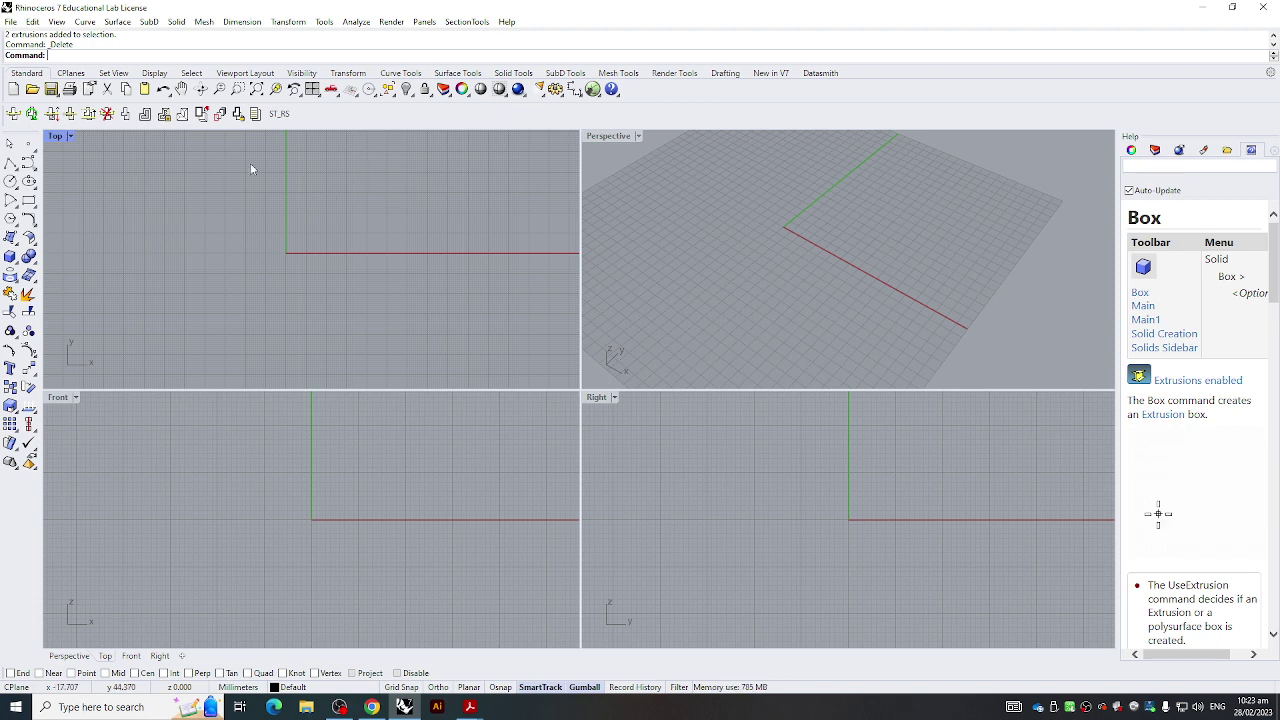
# Draw a long, narrow box along the red X axis with its base in the Top viewport
pyautogui.click(10, 256)
pyautogui.click(143, 246)
pyautogui.click(402, 288)
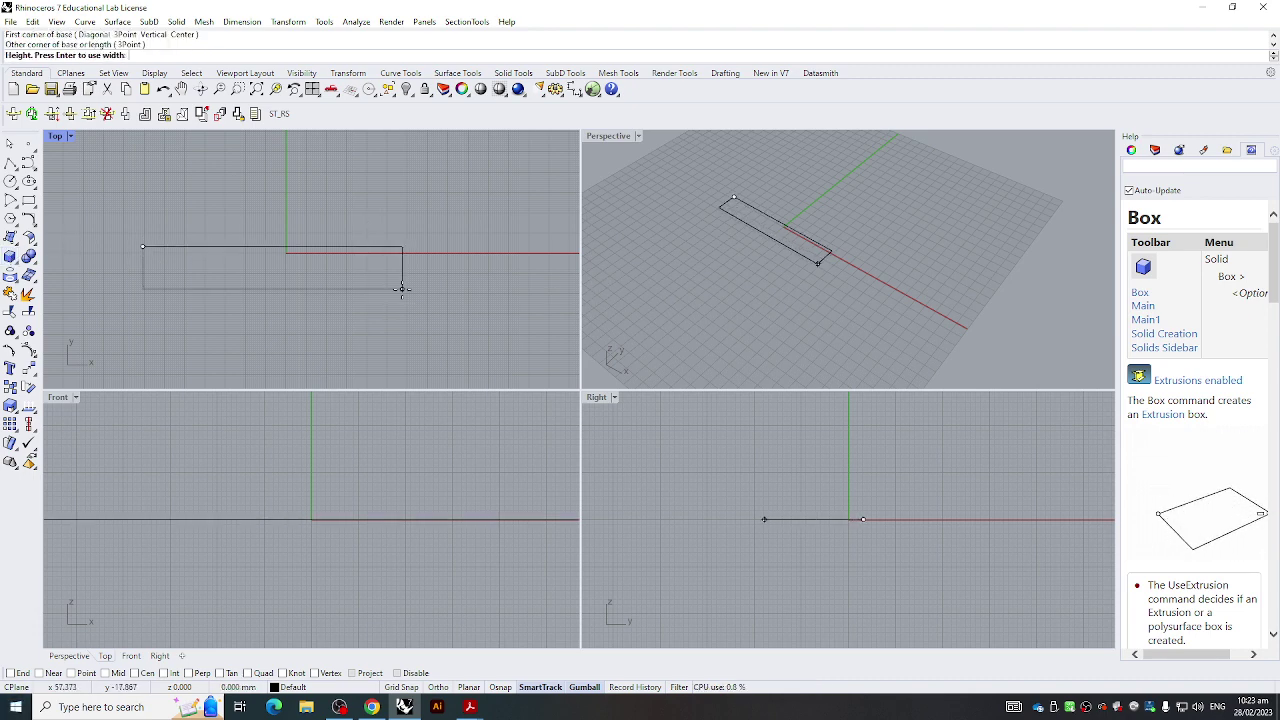
pyautogui.click(388, 252)
# Maximize the Perspective viewport and select the long box to view it from a lower angle
pyautogui.doubleClick(608, 137)
pyautogui.click(528, 358)
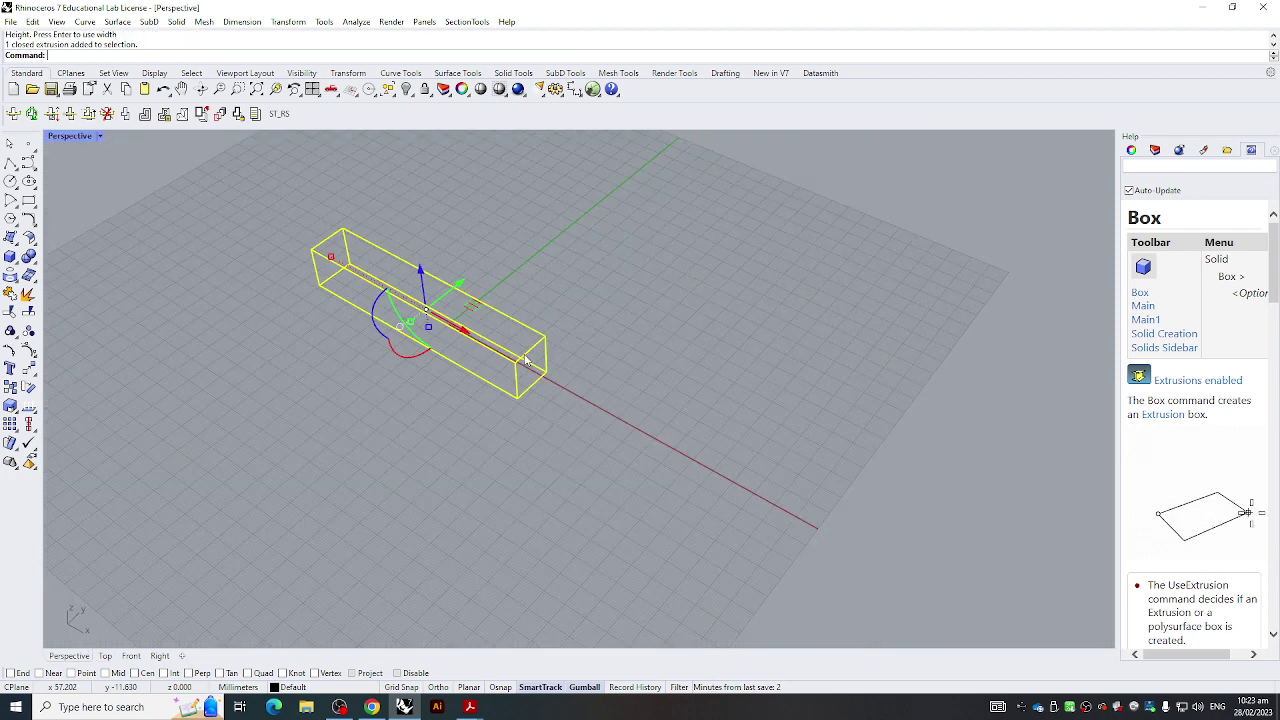
pyautogui.moveTo(654, 306); pyautogui.dragTo(601, 295, button='right')
pyautogui.press('Escape')
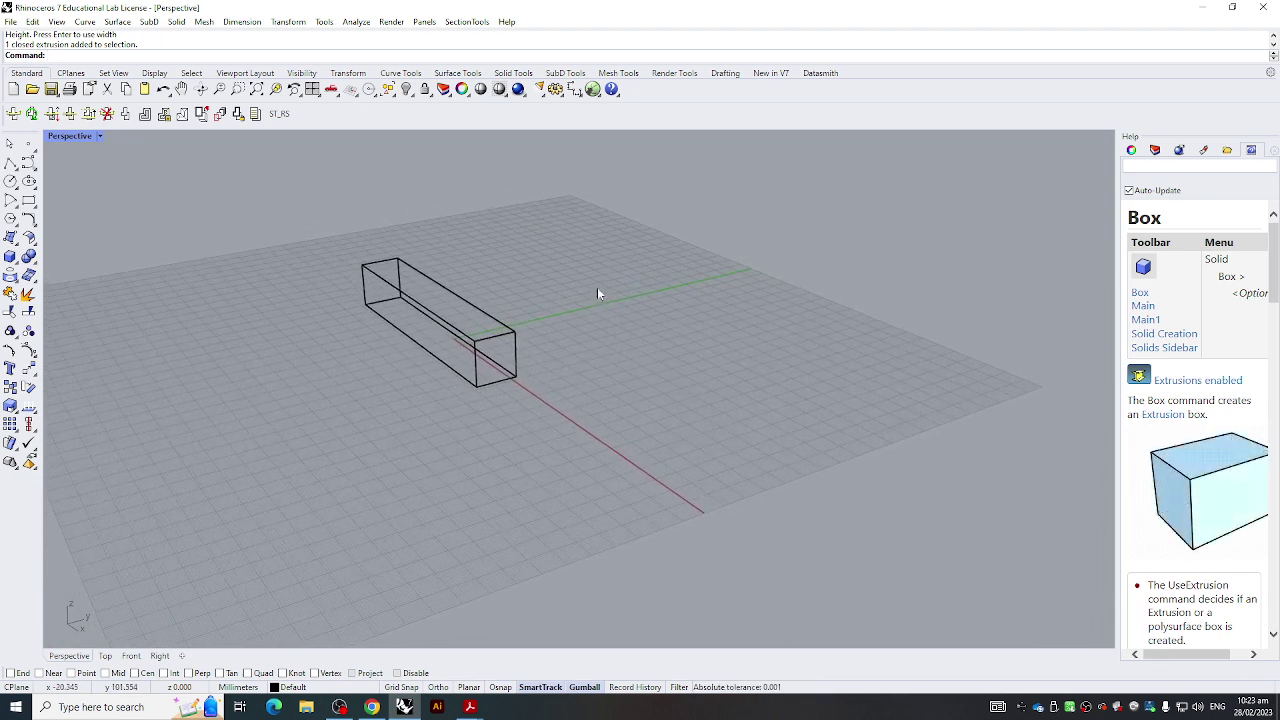
# Examine the box in the Perspective viewport from different angles and distances by orbiting, panning and zooming
pyautogui.keyDown('shift'); pyautogui.moveTo(606, 286); pyautogui.dragTo(754, 263, button='right'); pyautogui.keyUp('shift')
pyautogui.scroll(5, 660, 262)
pyautogui.scroll(4, 609, 271)
pyautogui.scroll(-4, 654, 262)
pyautogui.scroll(4, 638, 262)
pyautogui.scroll(-7, 630, 268)
pyautogui.scroll(6, 634, 332)
pyautogui.scroll(-5, 637, 326)
pyautogui.scroll(5, 638, 317)
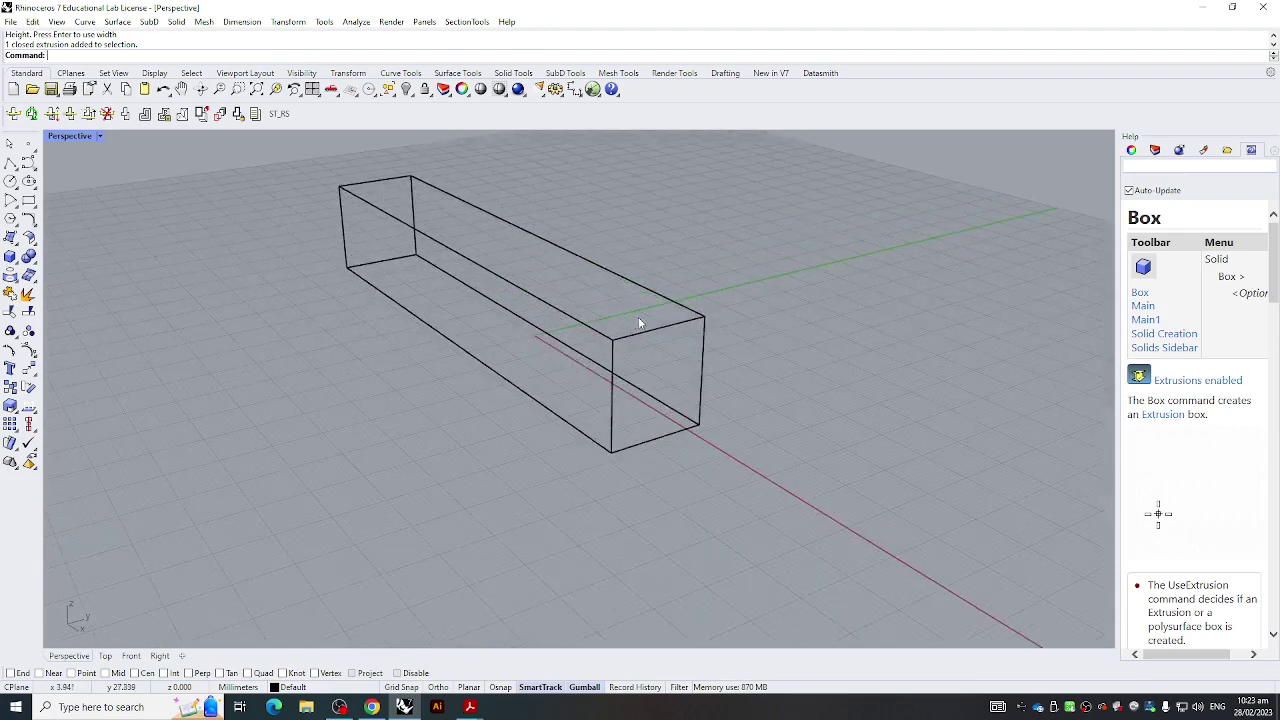
pyautogui.keyDown('shift'); pyautogui.moveTo(540, 343); pyautogui.dragTo(500, 351, button='right'); pyautogui.keyUp('shift')
pyautogui.moveTo(500, 351)
pyautogui.mouseDown(button='right')
pyautogui.moveTo(629, 310)
pyautogui.moveTo(548, 298)
pyautogui.moveTo(418, 318)
pyautogui.moveTo(471, 266)
pyautogui.moveTo(567, 230)
pyautogui.moveTo(548, 238)
pyautogui.moveTo(592, 271)
pyautogui.moveTo(637, 240)
pyautogui.mouseUp(button='right')
pyautogui.click(497, 306)
pyautogui.click(637, 240)
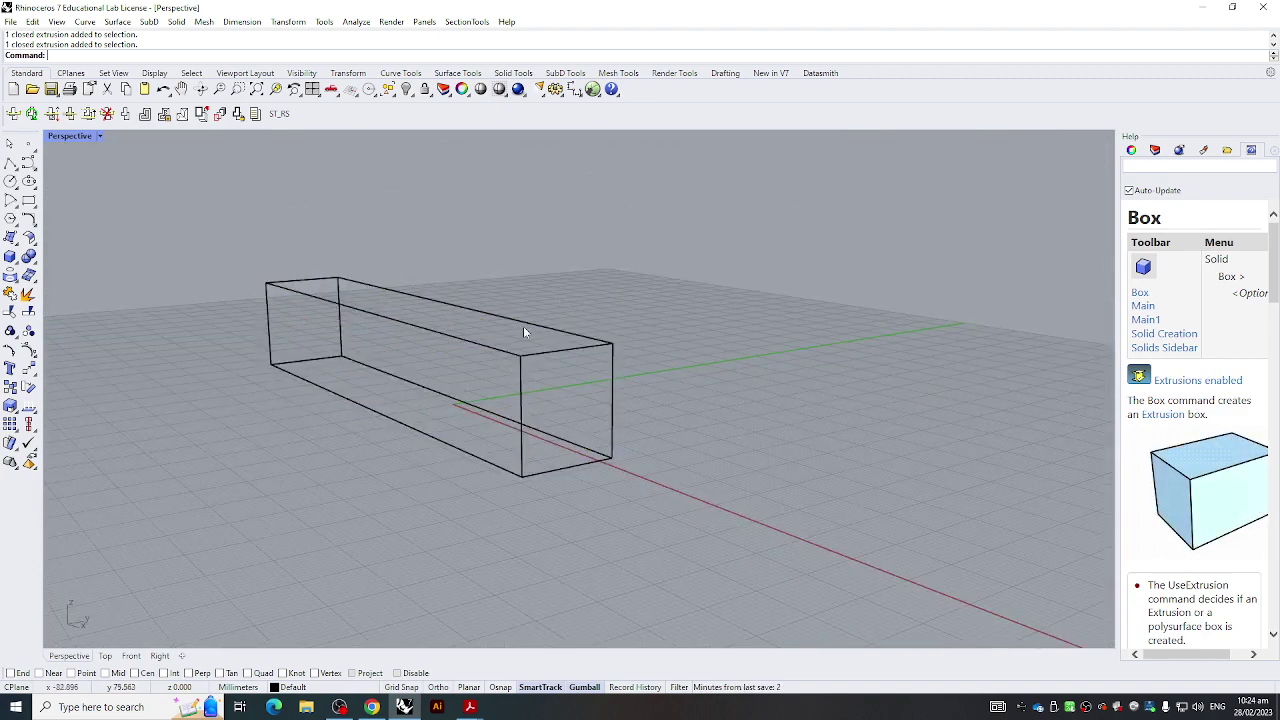
# Delete the long box from the Perspective viewport
pyautogui.scroll(3, 522, 326)
pyautogui.keyDown('shift'); pyautogui.moveTo(540, 317); pyautogui.dragTo(548, 236, button='right'); pyautogui.keyUp('shift')
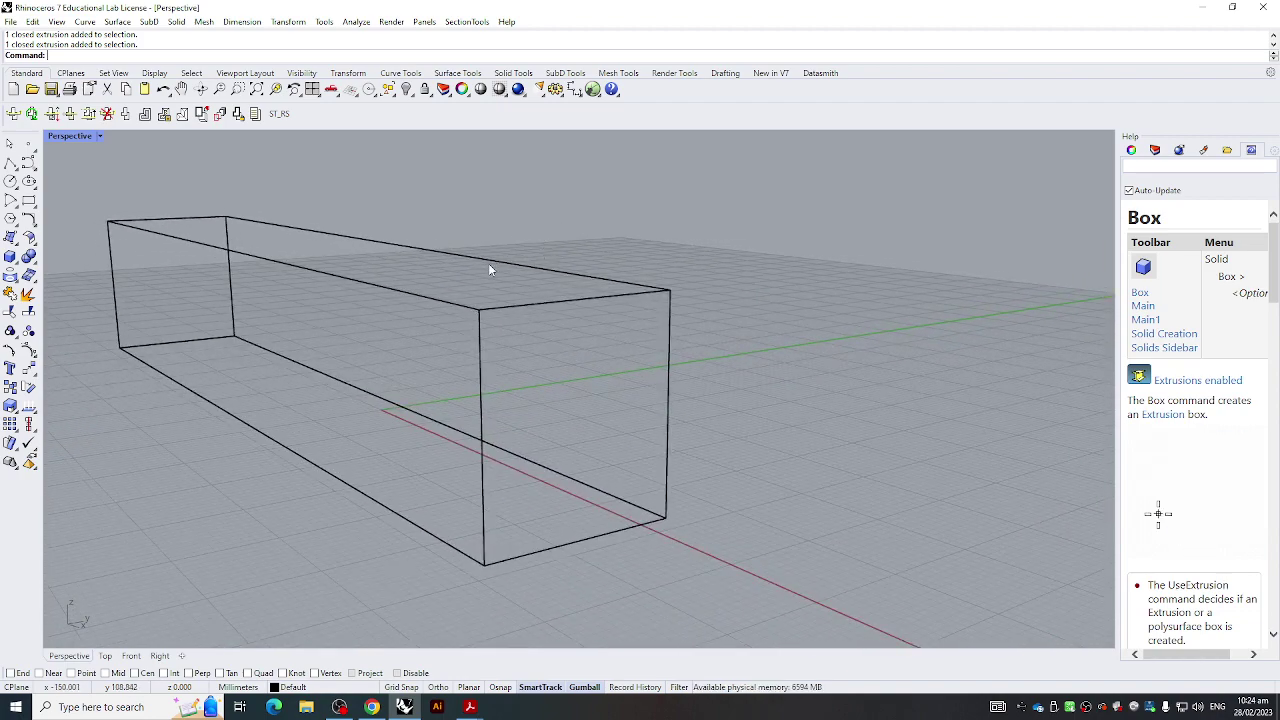
pyautogui.moveTo(535, 248); pyautogui.dragTo(344, 429)
pyautogui.press('Delete')
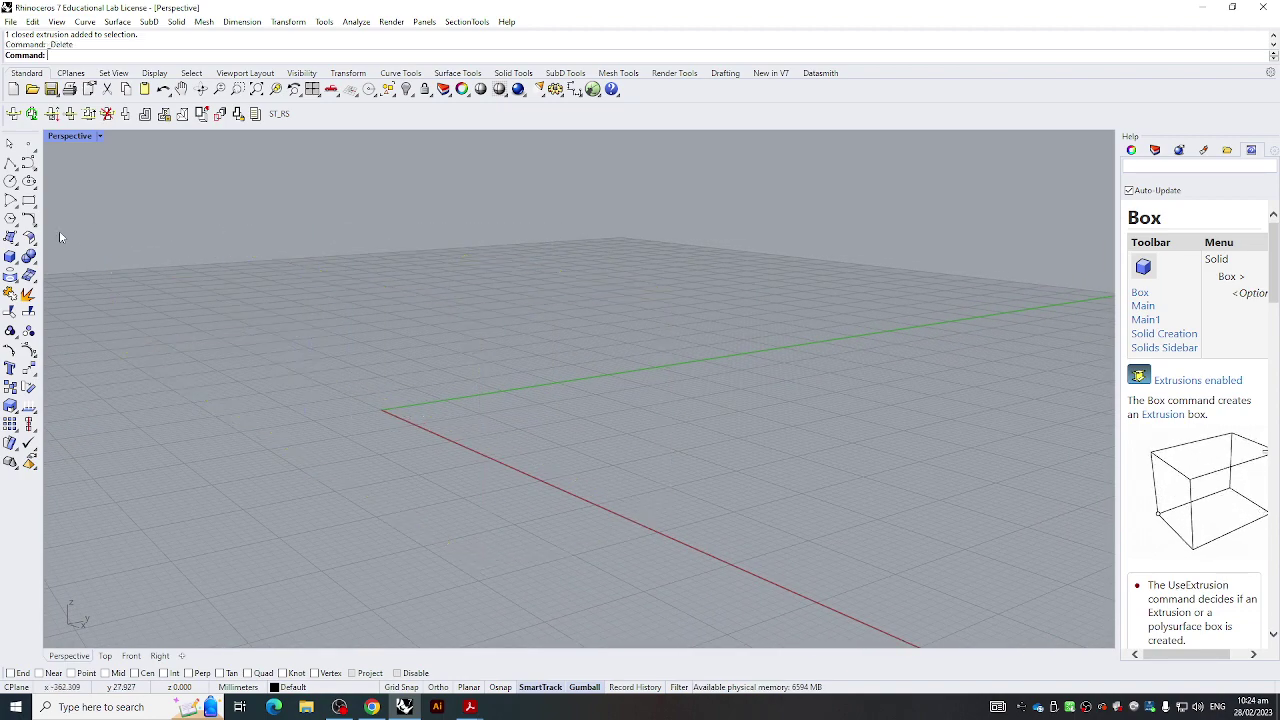
# Restore the four-viewport layout, pan the Right, Front and Top views, and orbit the Perspective view to compare viewport navigation
pyautogui.doubleClick(80, 137)
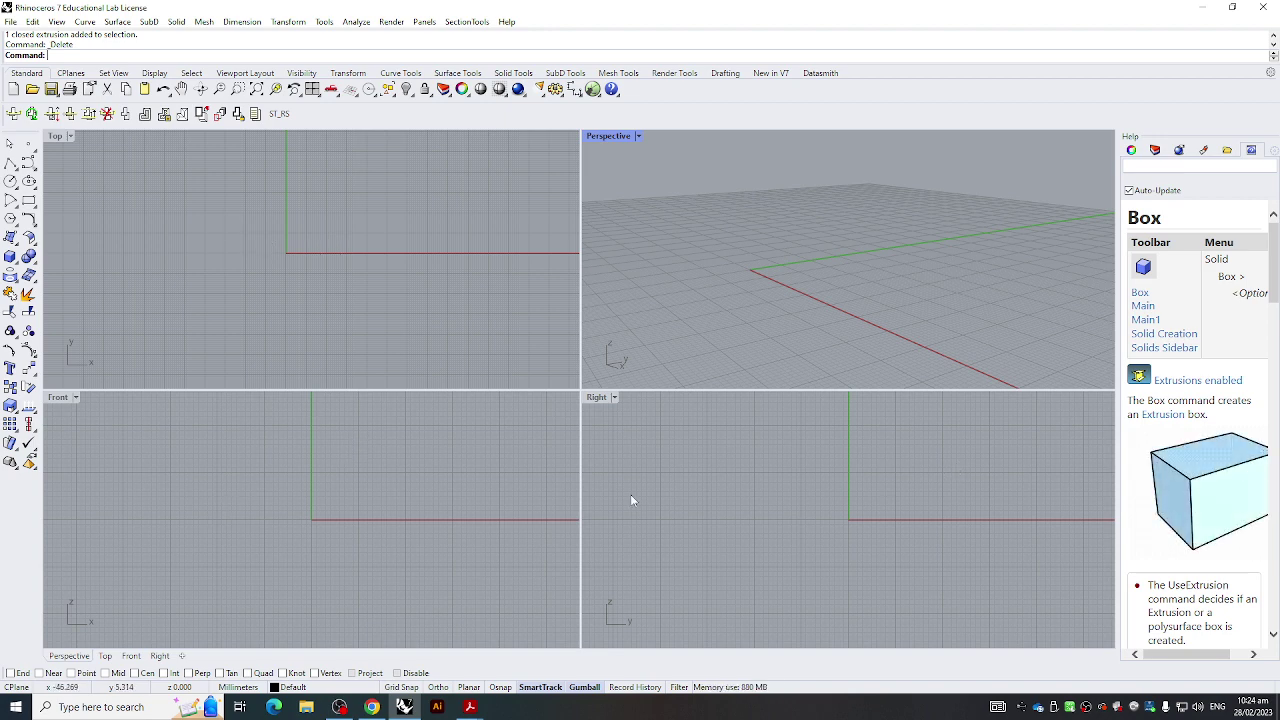
pyautogui.moveTo(887, 476)
pyautogui.mouseDown(button='right')
pyautogui.moveTo(890, 499)
pyautogui.moveTo(869, 475)
pyautogui.mouseUp(button='right')
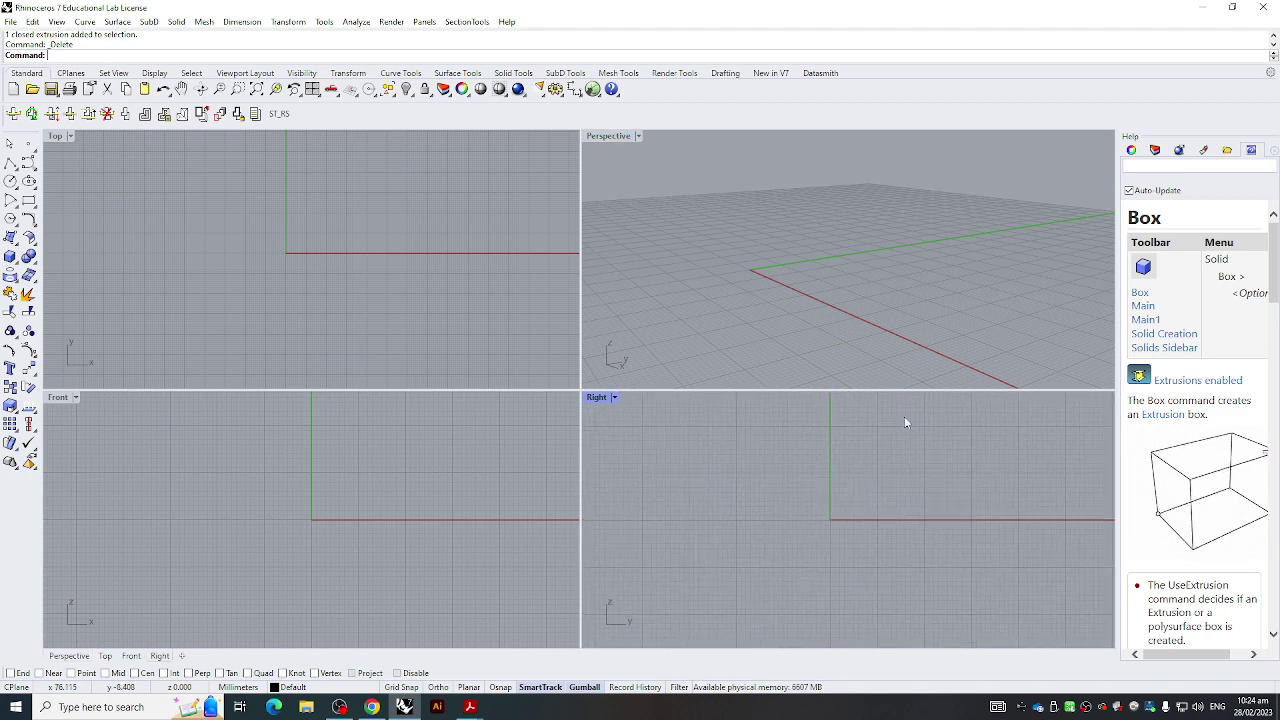
pyautogui.moveTo(868, 495)
pyautogui.mouseDown(button='right')
pyautogui.moveTo(846, 503)
pyautogui.moveTo(914, 471)
pyautogui.moveTo(925, 514)
pyautogui.moveTo(857, 509)
pyautogui.mouseUp(button='right')
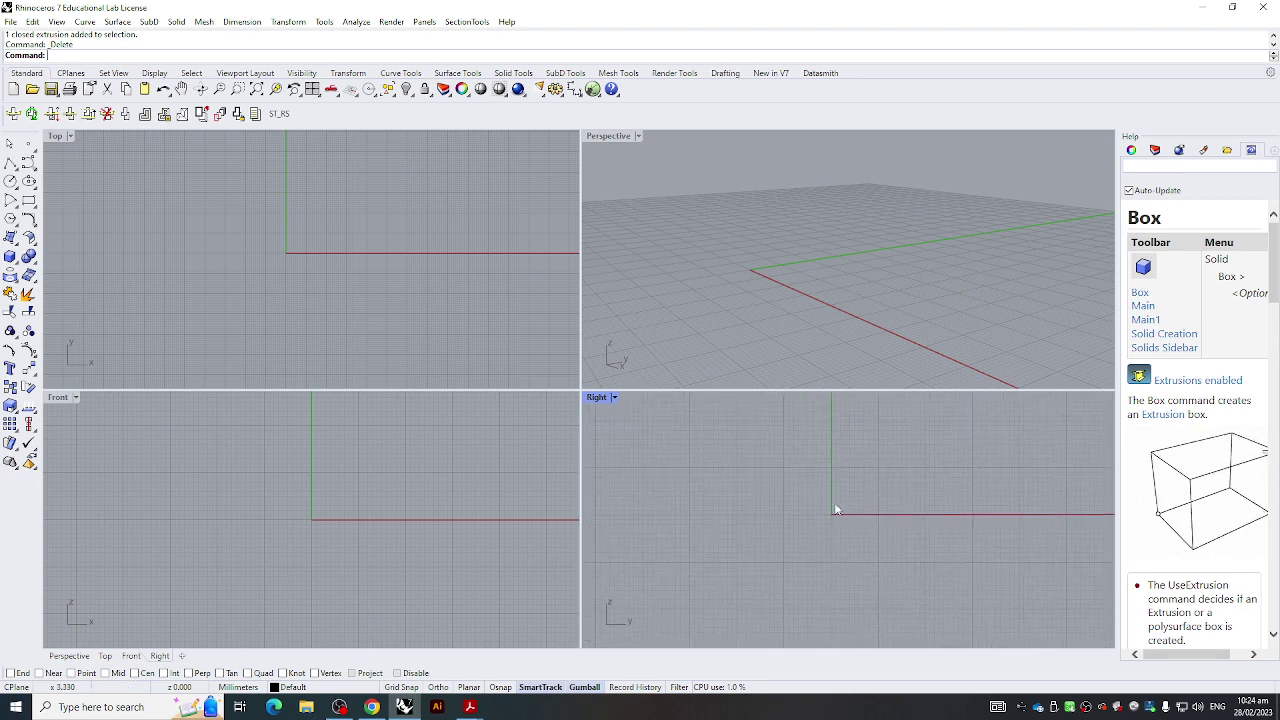
pyautogui.moveTo(420, 477); pyautogui.dragTo(476, 461, button='right')
pyautogui.click(991, 255)
pyautogui.moveTo(991, 255); pyautogui.dragTo(864, 293, button='right')
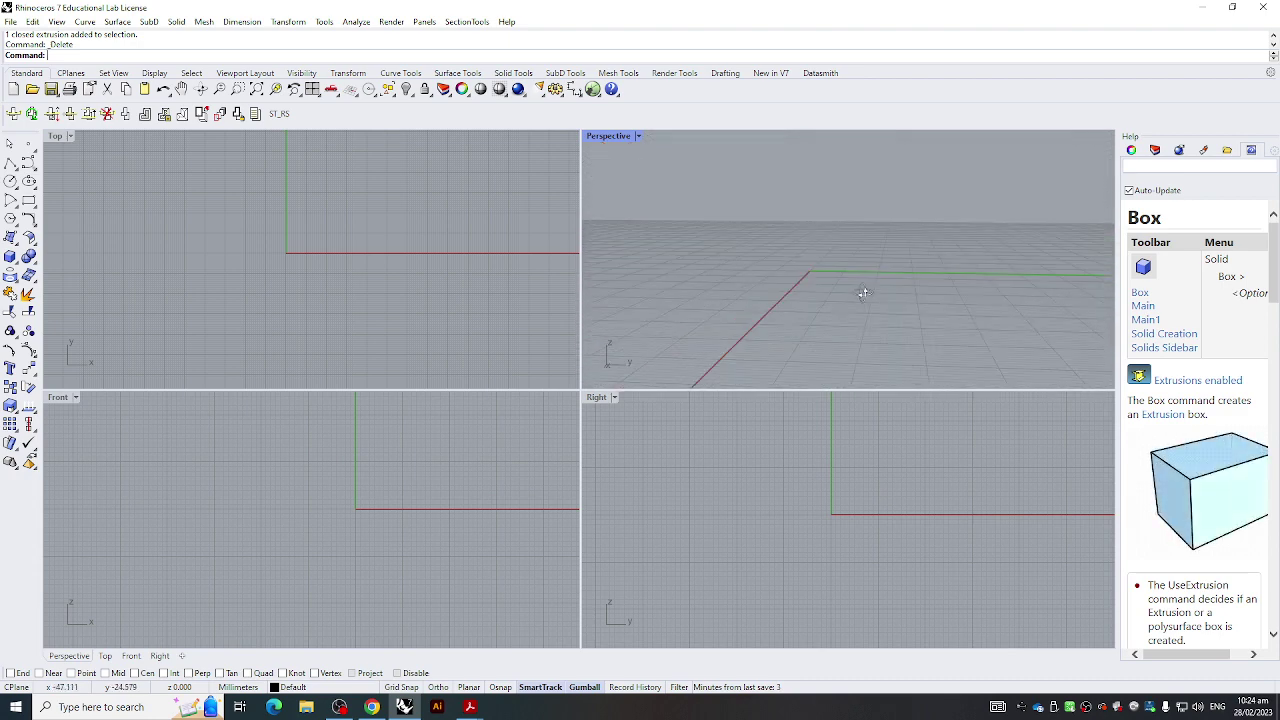
pyautogui.moveTo(240, 248); pyautogui.dragTo(352, 270, button='right')
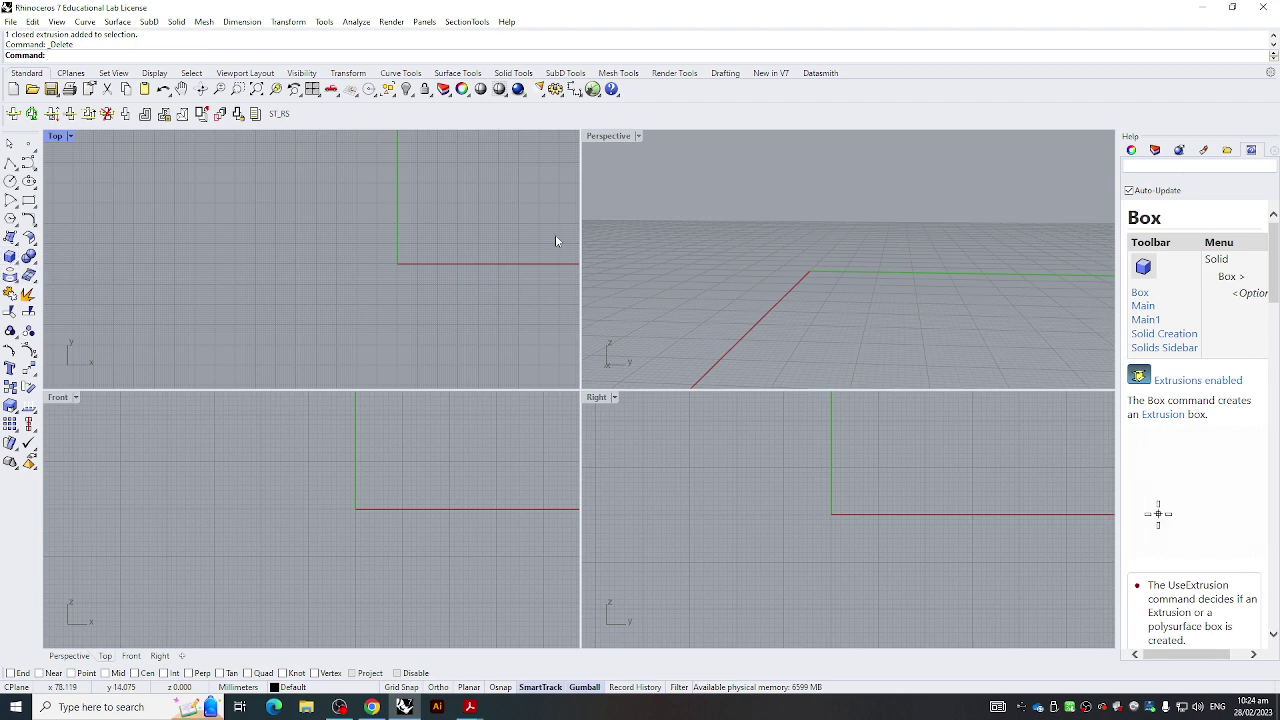
pyautogui.moveTo(417, 258); pyautogui.dragTo(329, 251, button='right')
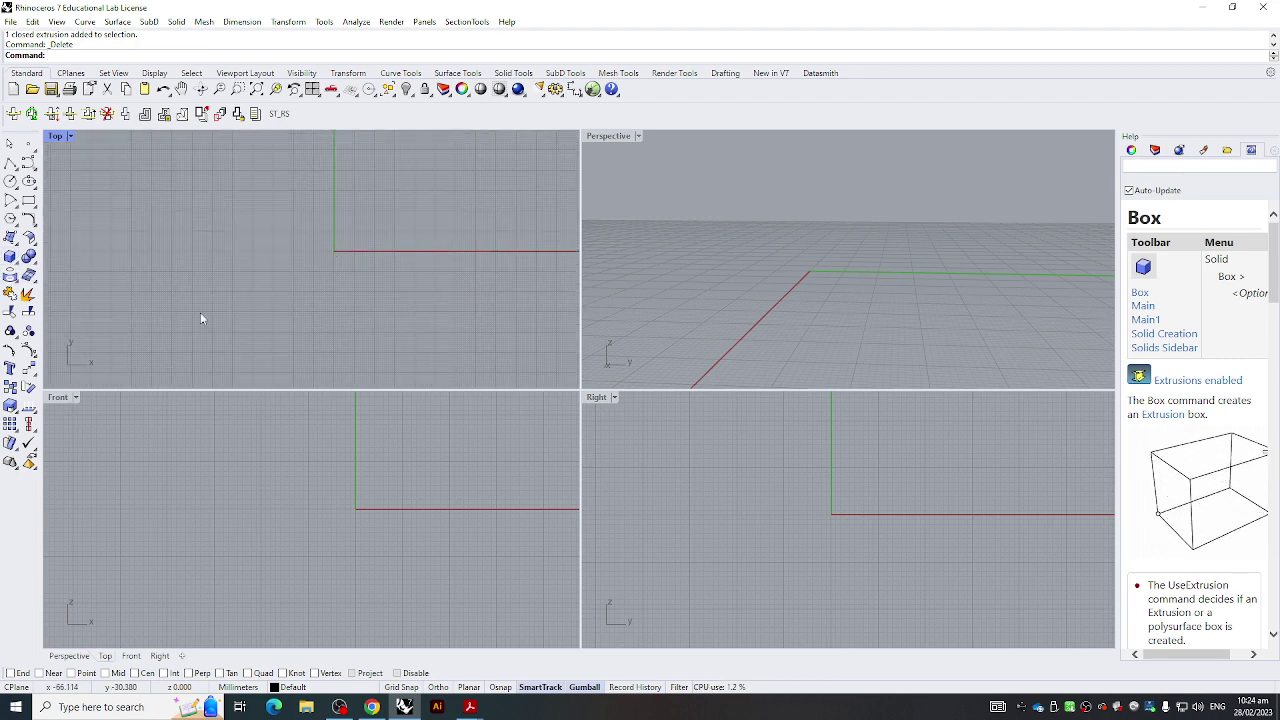
# Examine the Set View options offered for the Front viewport, including the Isometric choices, without changing the view
pyautogui.click(74, 398)
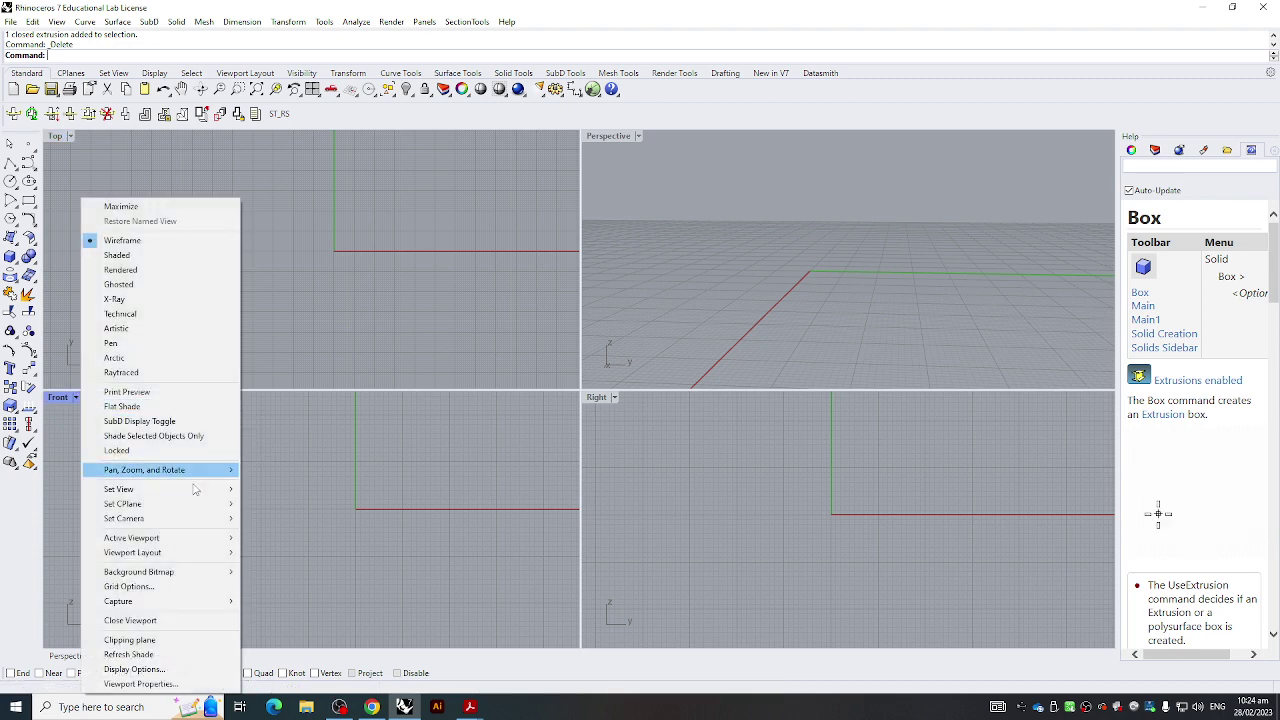
pyautogui.click(59, 413)
pyautogui.click(76, 398)
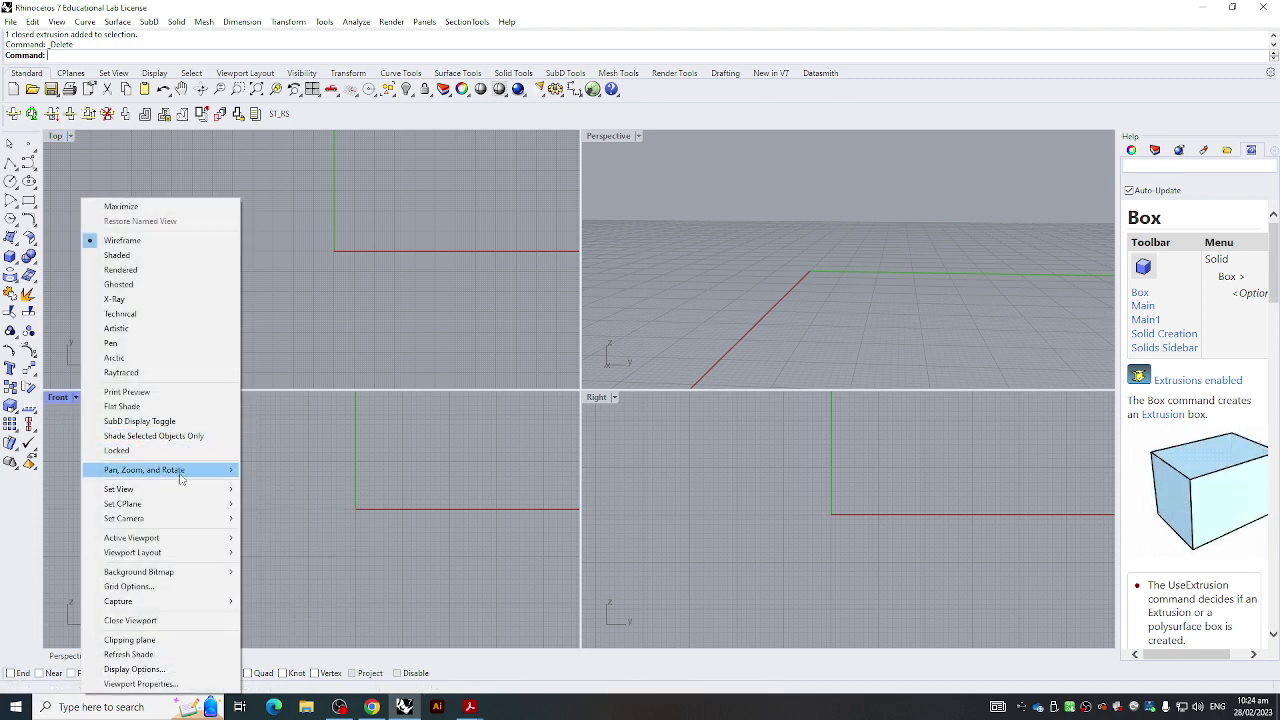
pyautogui.moveTo(180, 489)
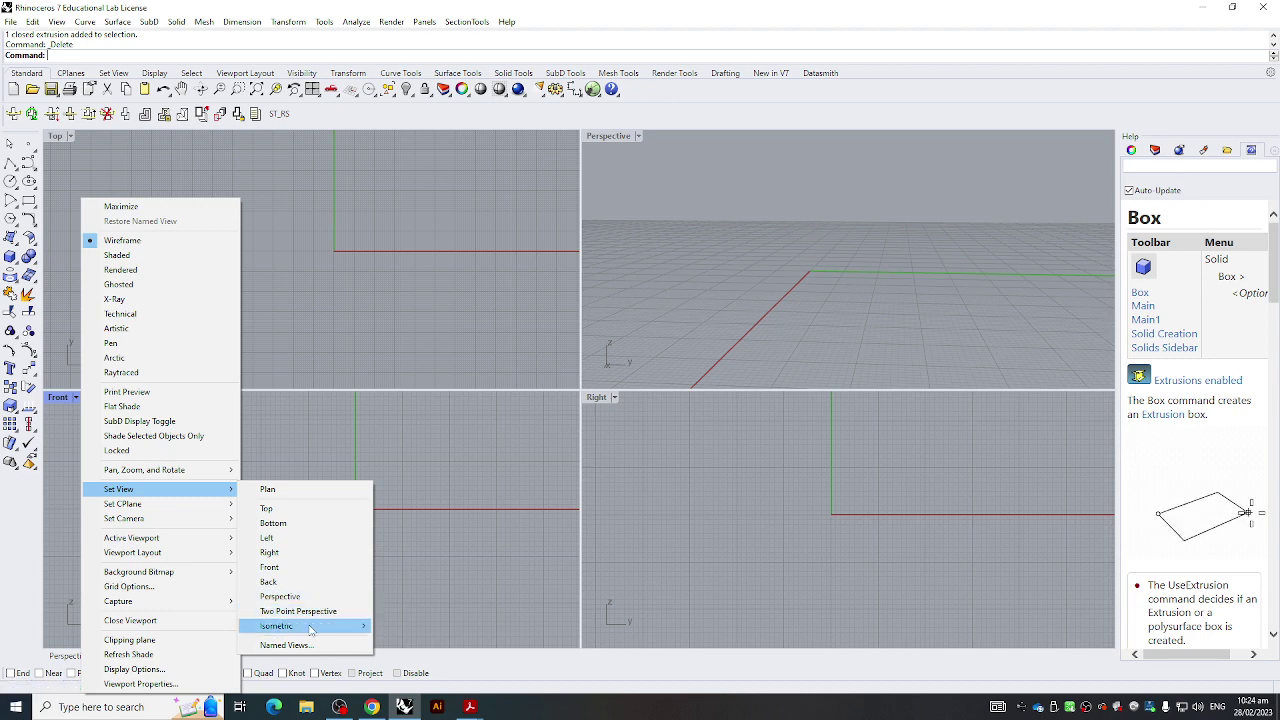
pyautogui.moveTo(328, 628)
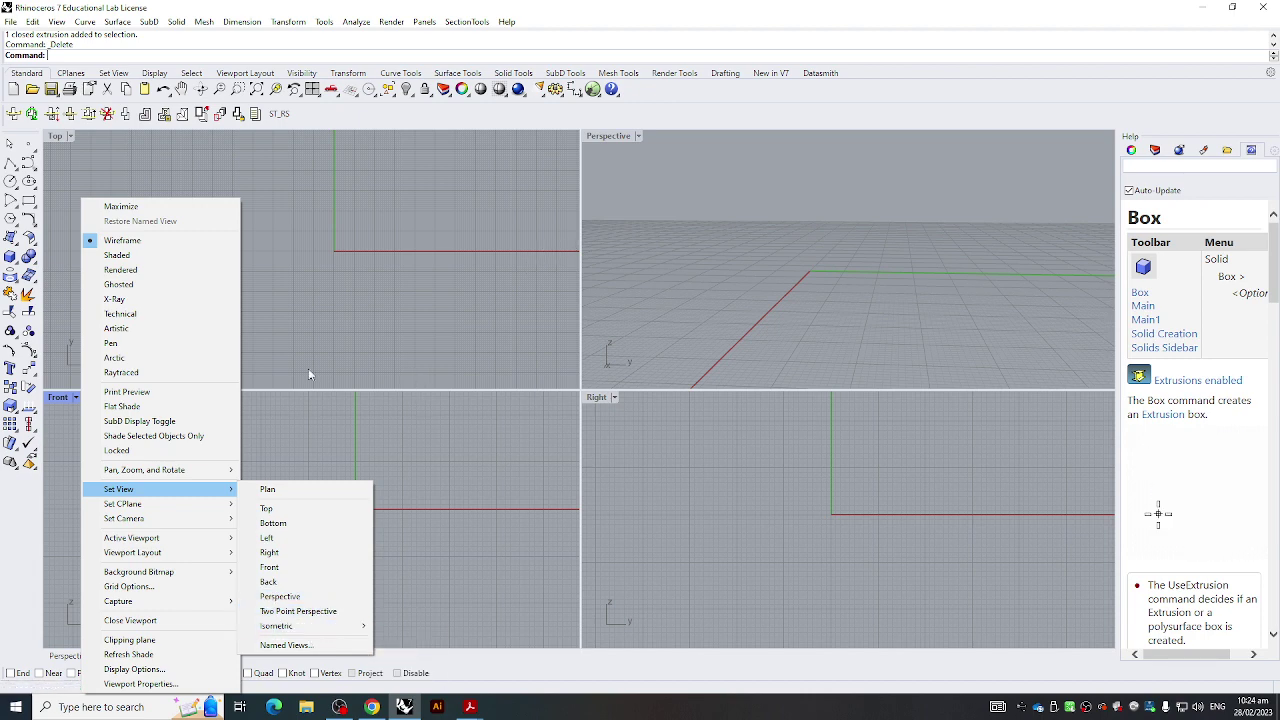
pyautogui.click(427, 323)
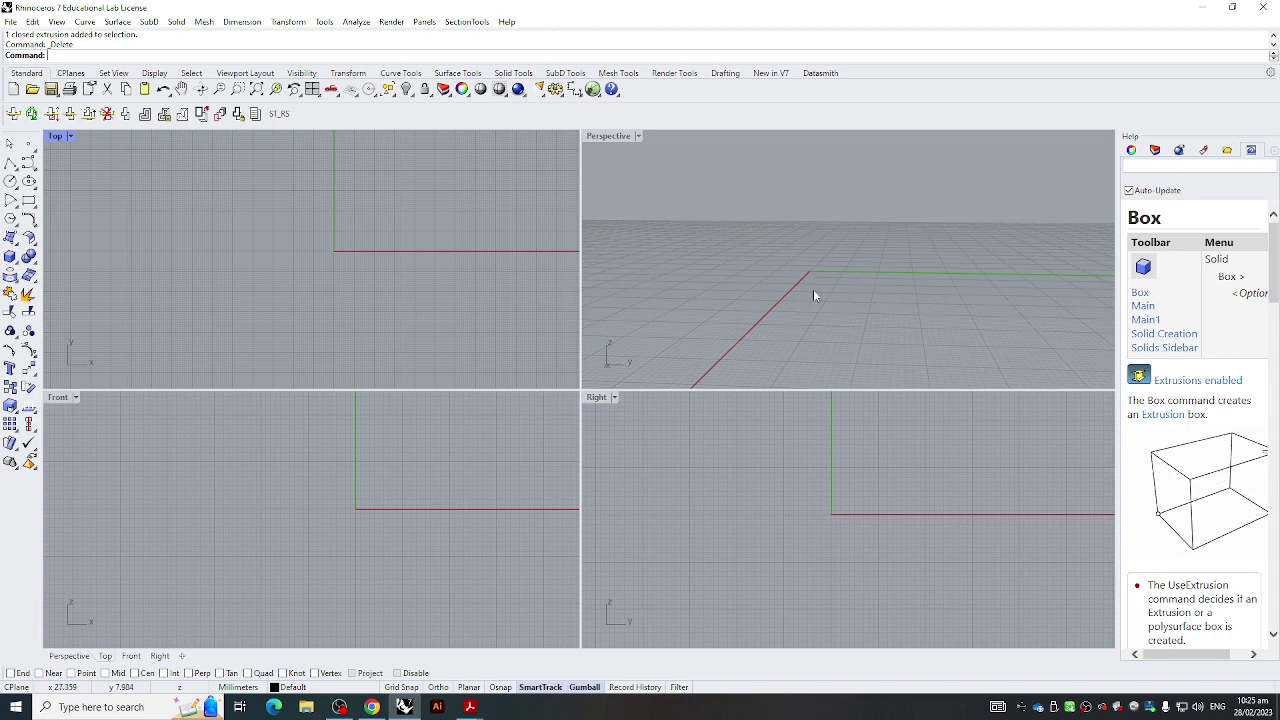
# Toggle the Perspective viewport between maximized and the four-viewport layout, orbiting it to look down on the grid from higher up
pyautogui.click(787, 258)
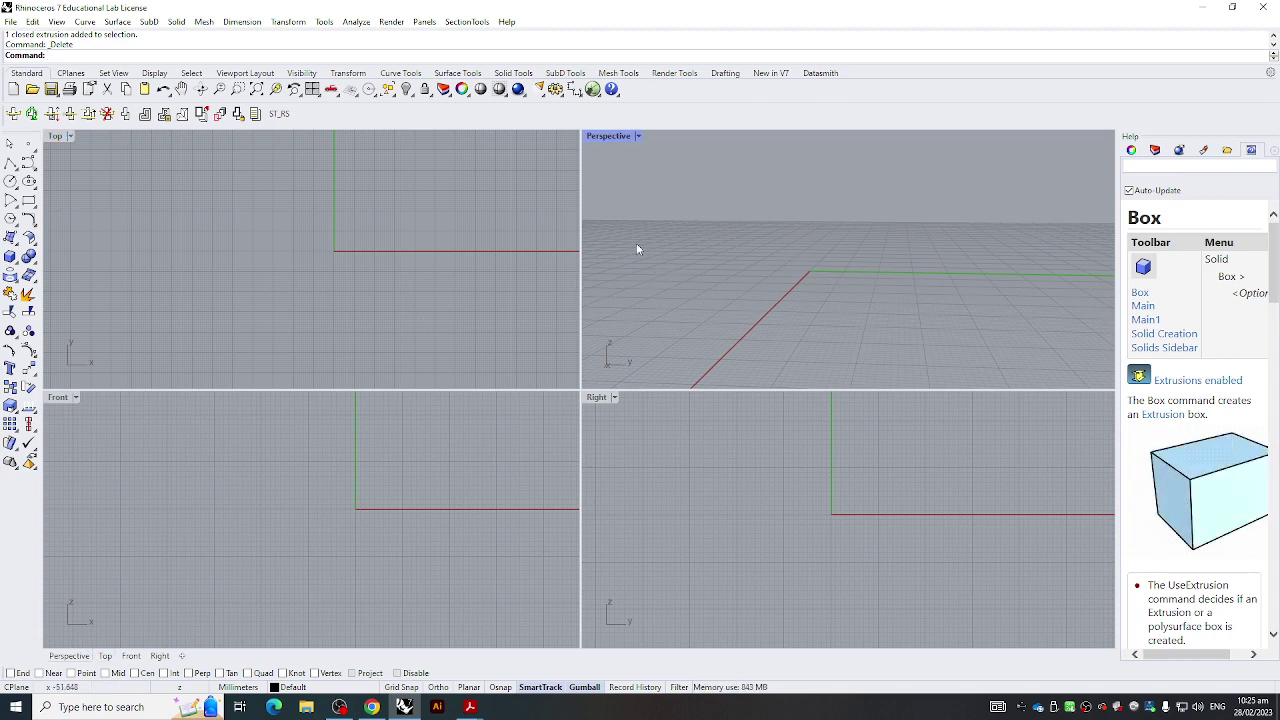
pyautogui.doubleClick(604, 138)
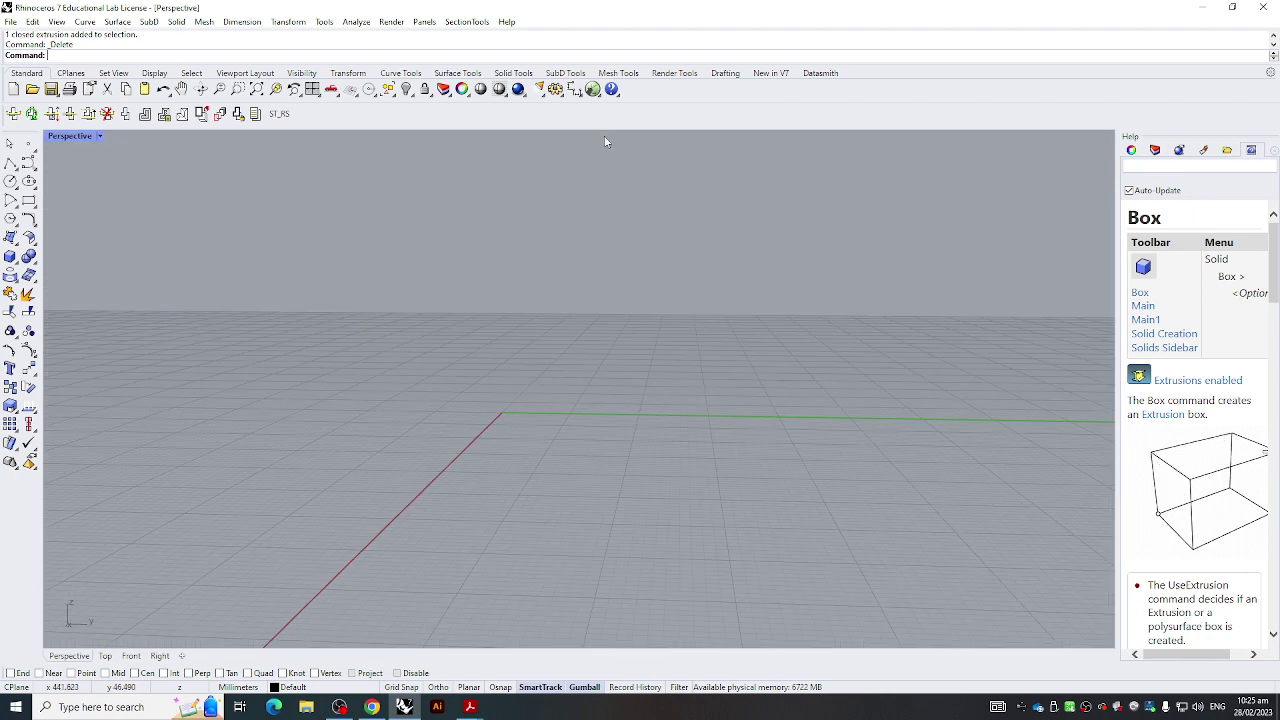
pyautogui.doubleClick(62, 138)
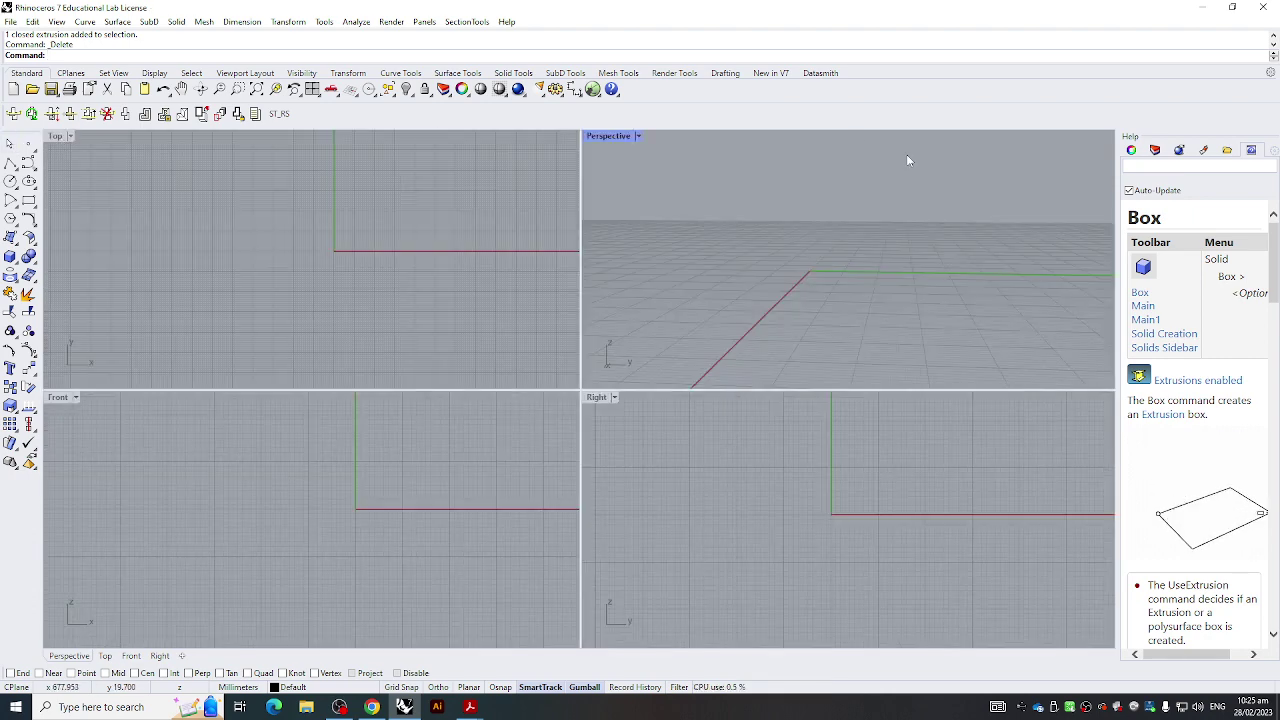
pyautogui.doubleClick(617, 138)
pyautogui.moveTo(609, 160); pyautogui.dragTo(481, 343, button='right')
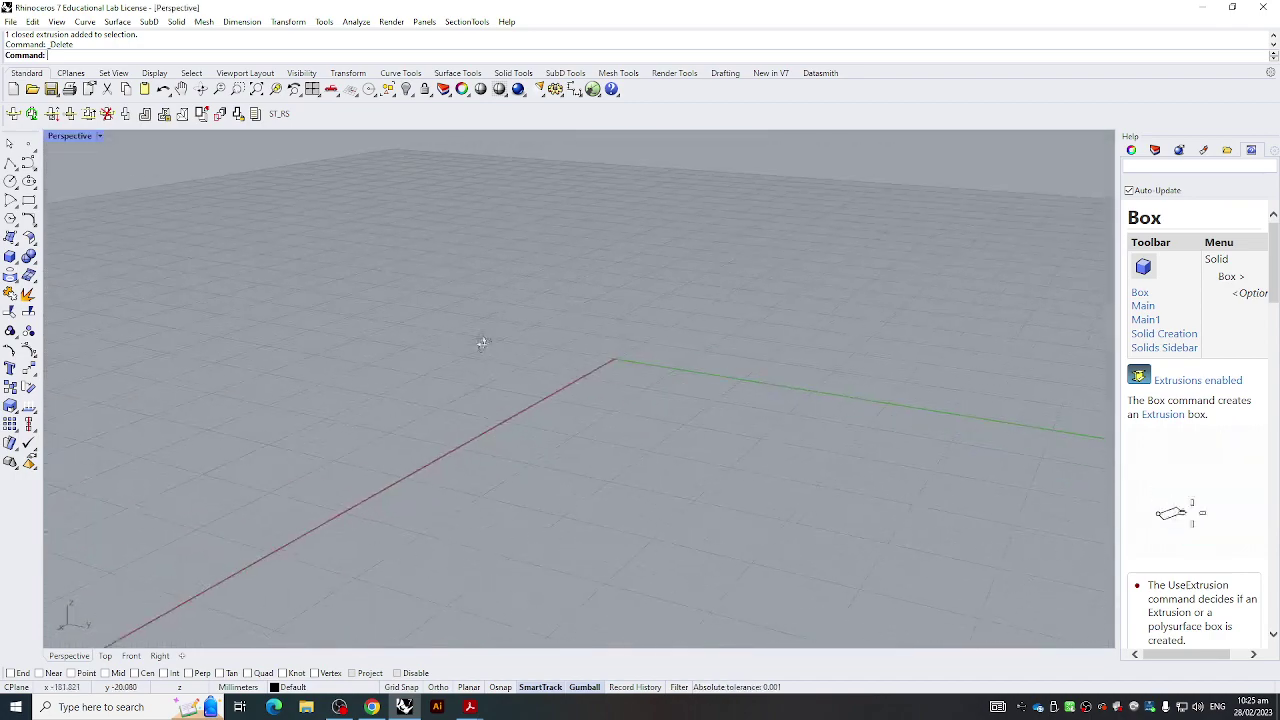
pyautogui.doubleClick(68, 138)
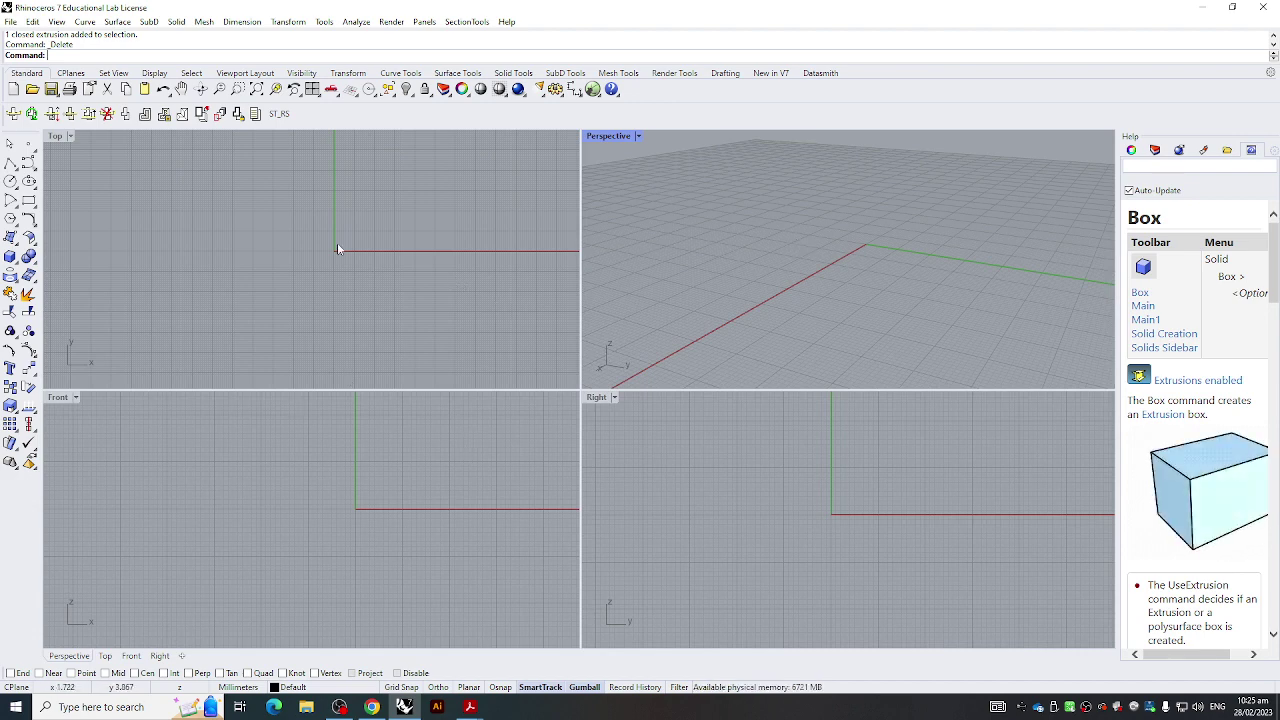
# Draw a box with its rectangular base around the origin in the Top viewport, setting its height in the Perspective viewport
pyautogui.click(12, 256)
pyautogui.click(257, 201)
pyautogui.click(457, 333)
pyautogui.click(638, 247)
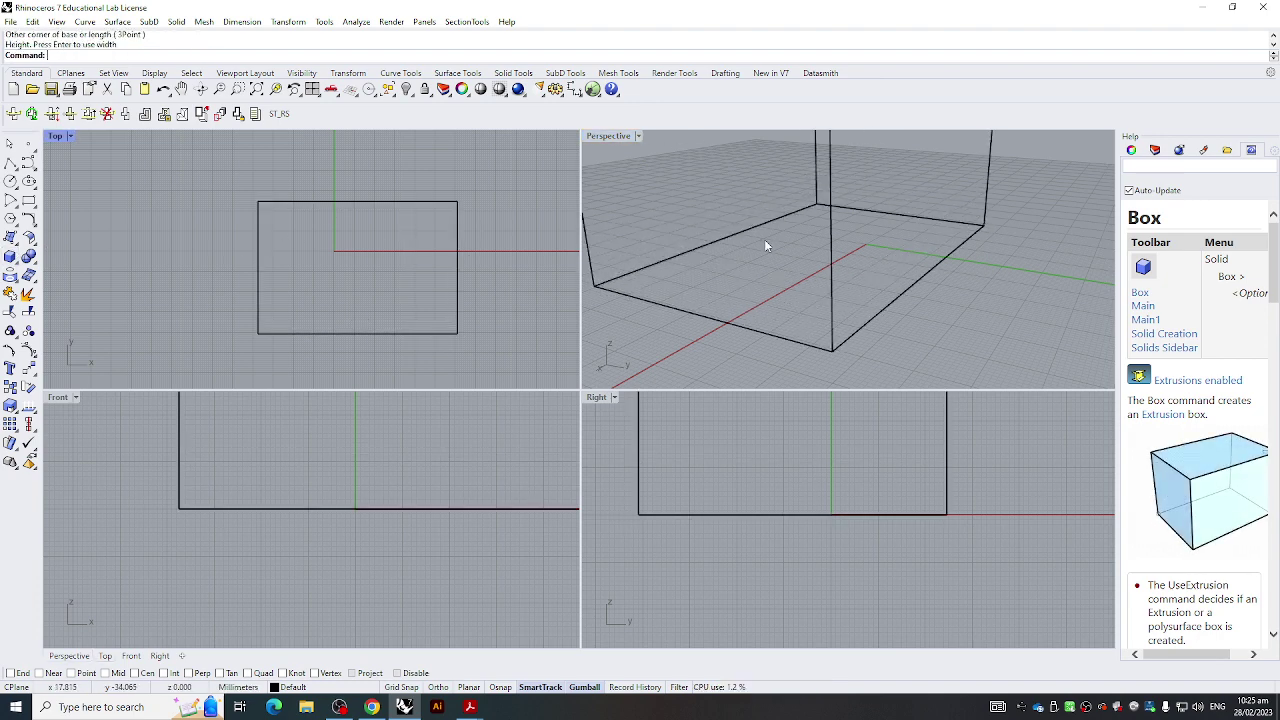
pyautogui.scroll(-5, 638, 247)
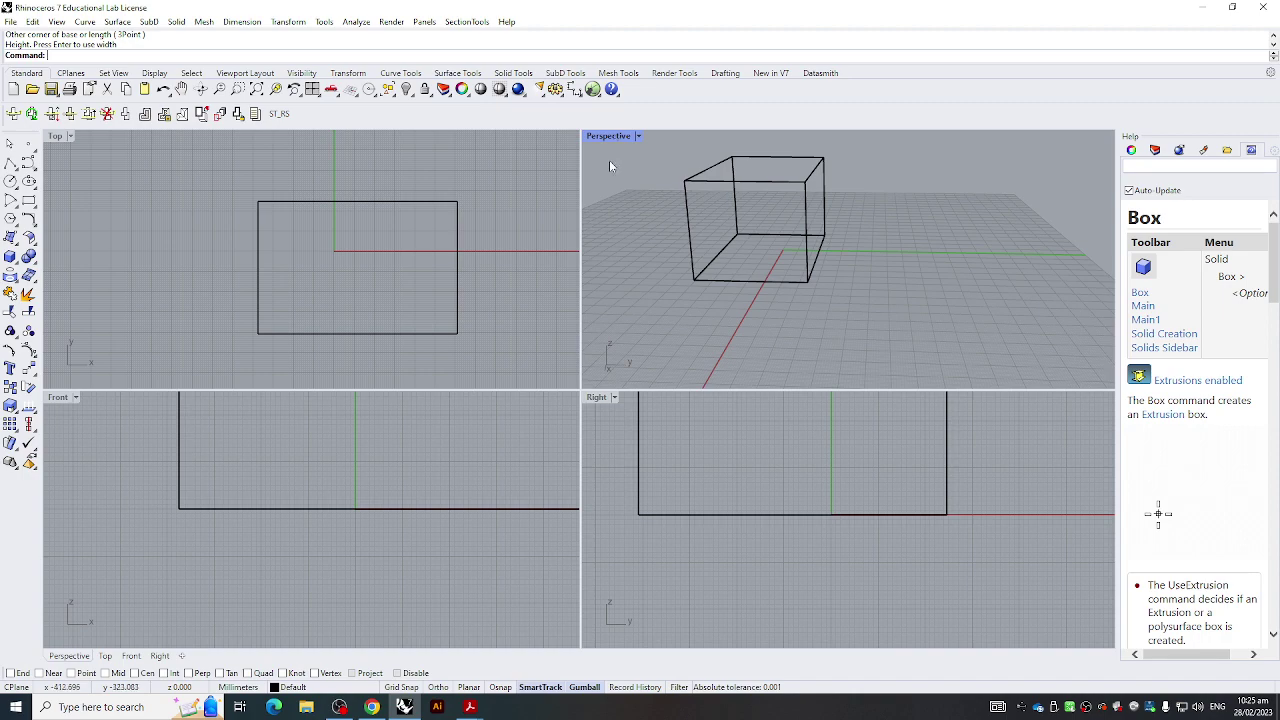
# Maximize the Perspective viewport and set its display mode to Shaded to view the box from above
pyautogui.doubleClick(611, 166)
pyautogui.moveTo(603, 151); pyautogui.dragTo(543, 270, button='right')
pyautogui.moveTo(441, 236); pyautogui.dragTo(355, 289, button='right')
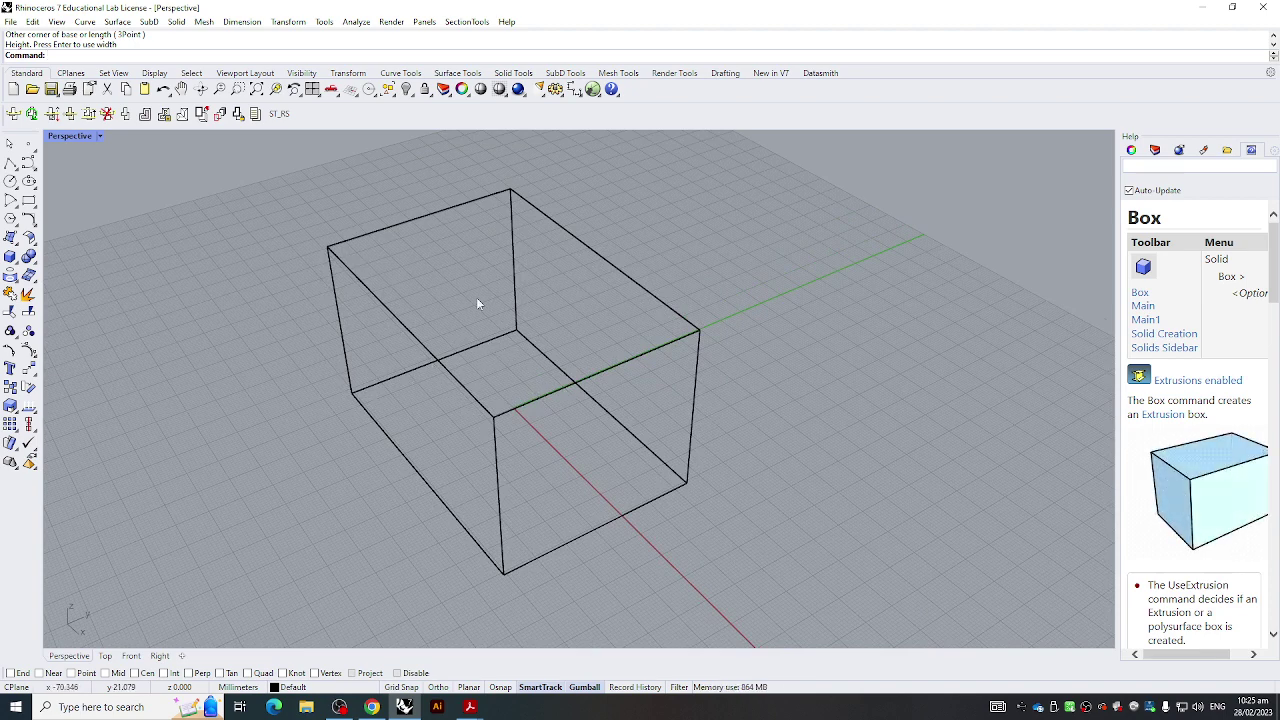
pyautogui.click(102, 137)
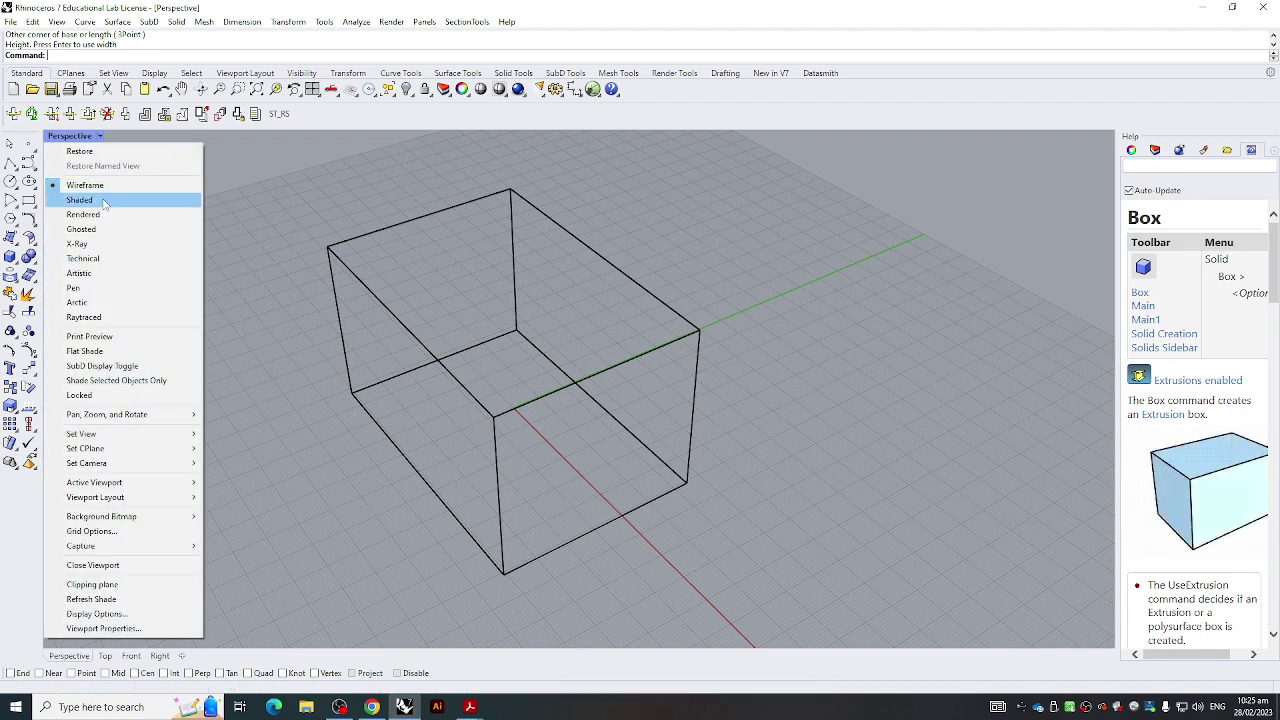
pyautogui.click(106, 202)
pyautogui.moveTo(522, 317)
pyautogui.mouseDown(button='right')
pyautogui.moveTo(656, 302)
pyautogui.moveTo(766, 263)
pyautogui.moveTo(446, 283)
pyautogui.moveTo(507, 290)
pyautogui.mouseUp(button='right')
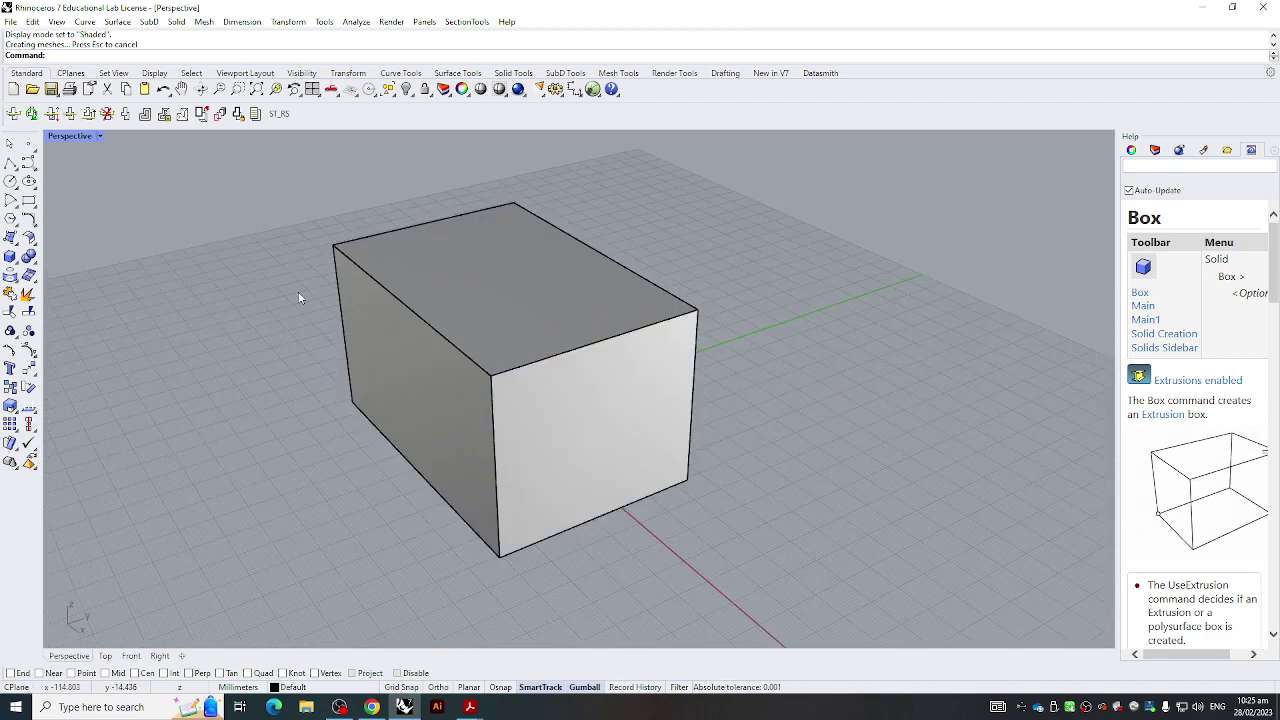
# Set the Perspective viewport's display mode to Rendered and view the box from a slightly lower angle
pyautogui.click(99, 136)
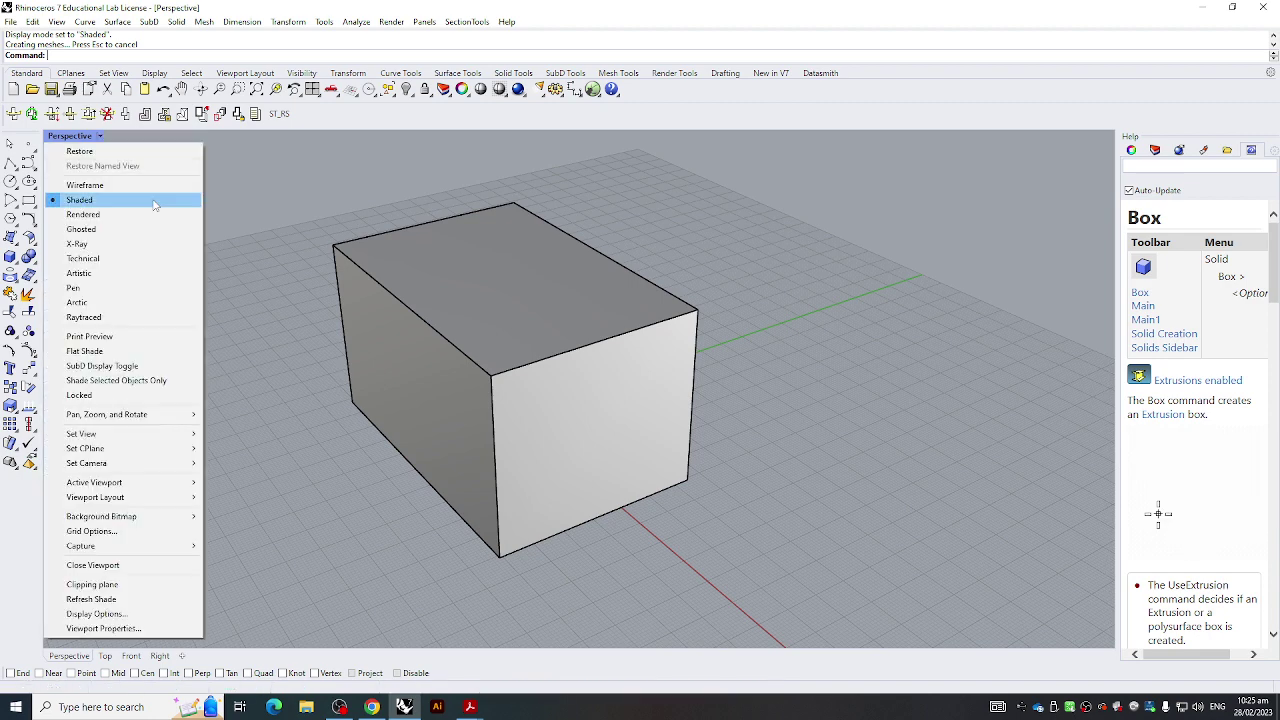
pyautogui.click(120, 214)
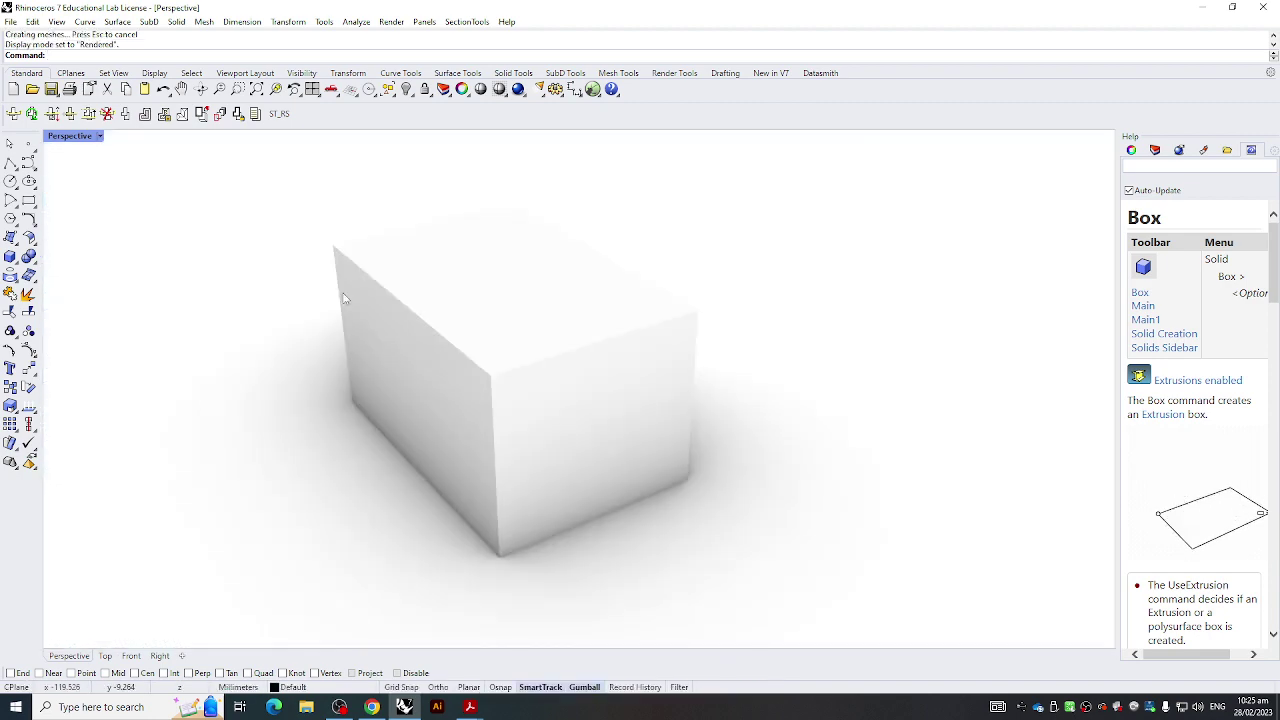
pyautogui.moveTo(358, 305)
pyautogui.mouseDown(button='right')
pyautogui.moveTo(434, 294)
pyautogui.moveTo(316, 300)
pyautogui.mouseUp(button='right')
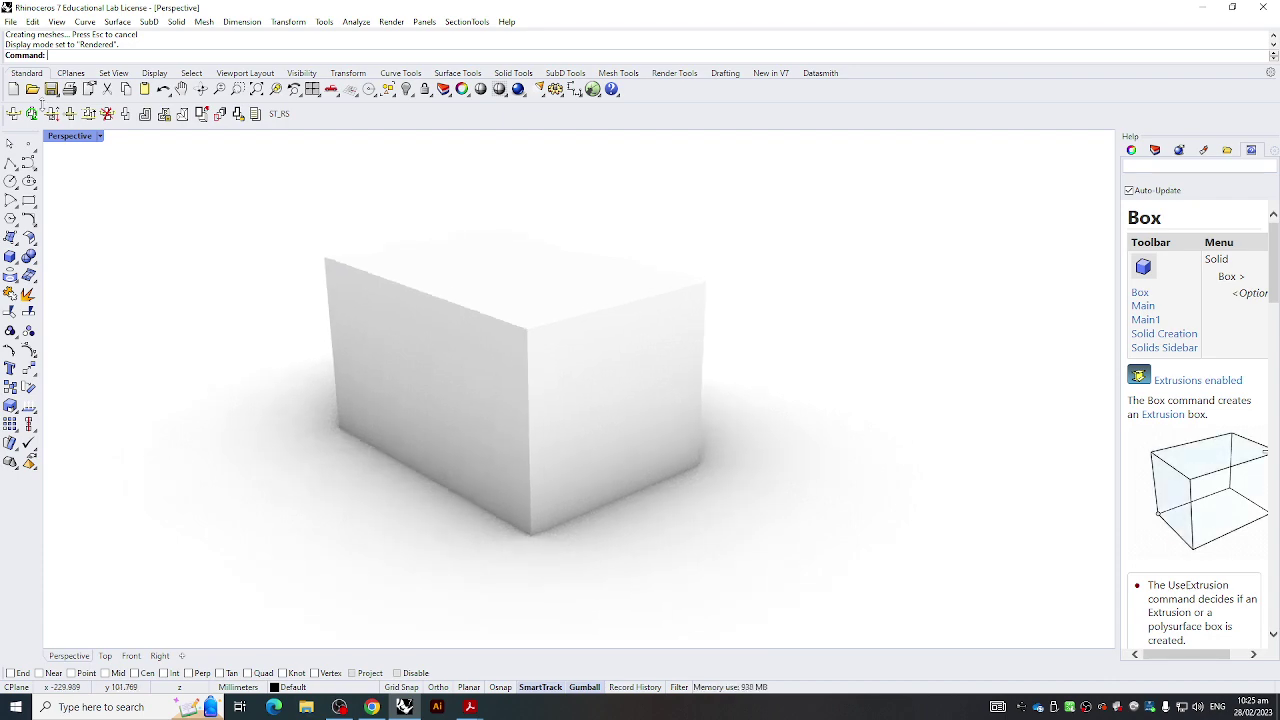
# Set the Perspective viewport's display mode to Ghosted and inspect the see-through box from several angles
pyautogui.click(102, 136)
pyautogui.click(110, 228)
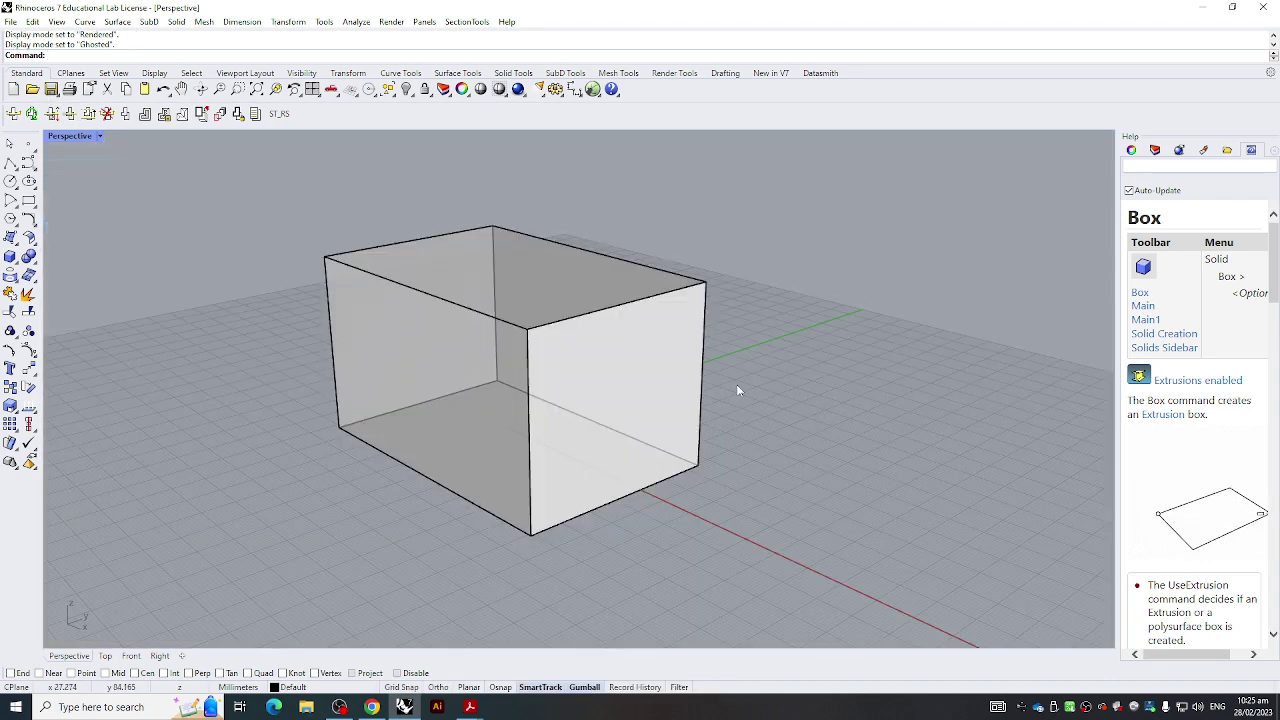
pyautogui.moveTo(703, 437); pyautogui.dragTo(634, 414, button='right')
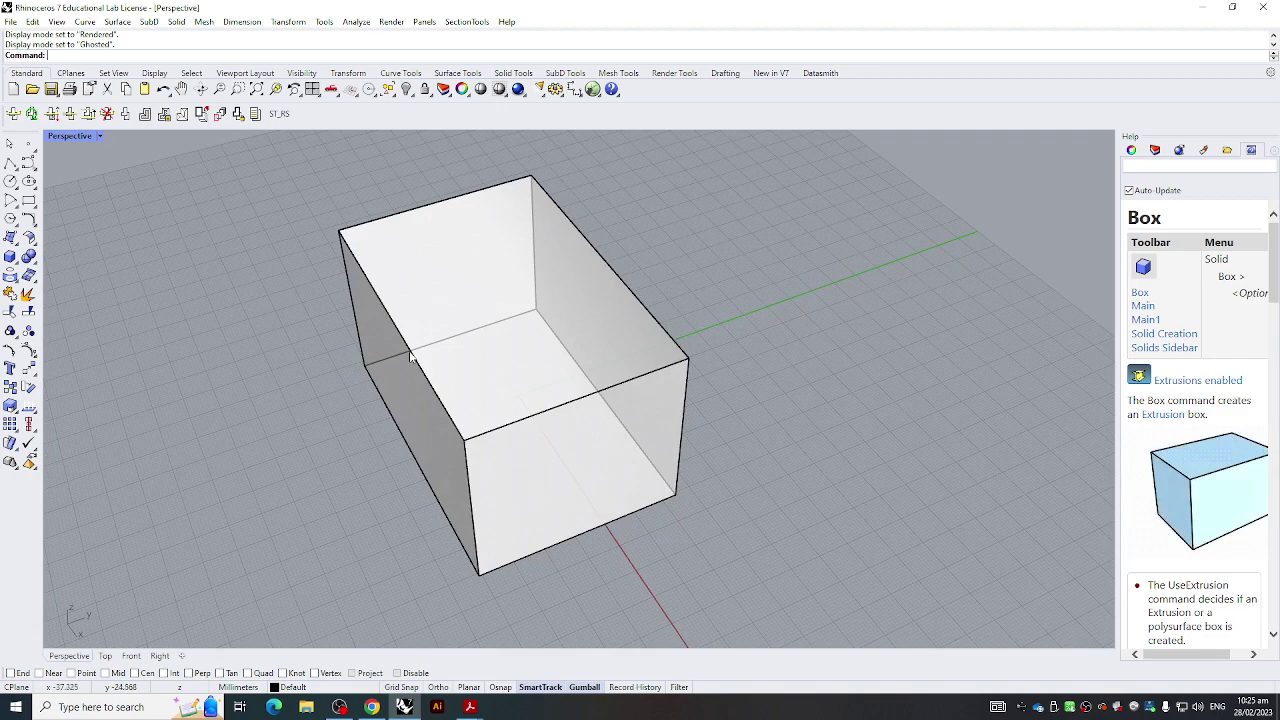
pyautogui.moveTo(630, 425); pyautogui.dragTo(621, 346, button='right')
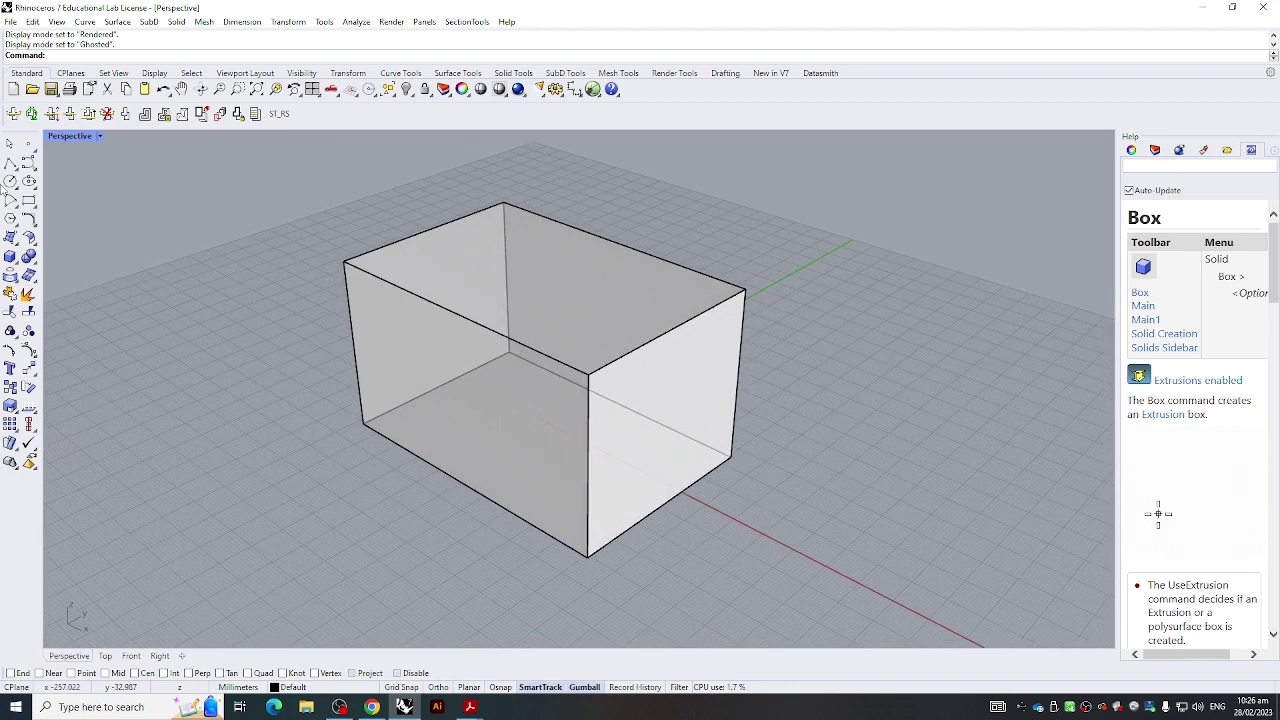
# Switch the Perspective viewport back to Shaded display and view the box from another side
pyautogui.click(99, 137)
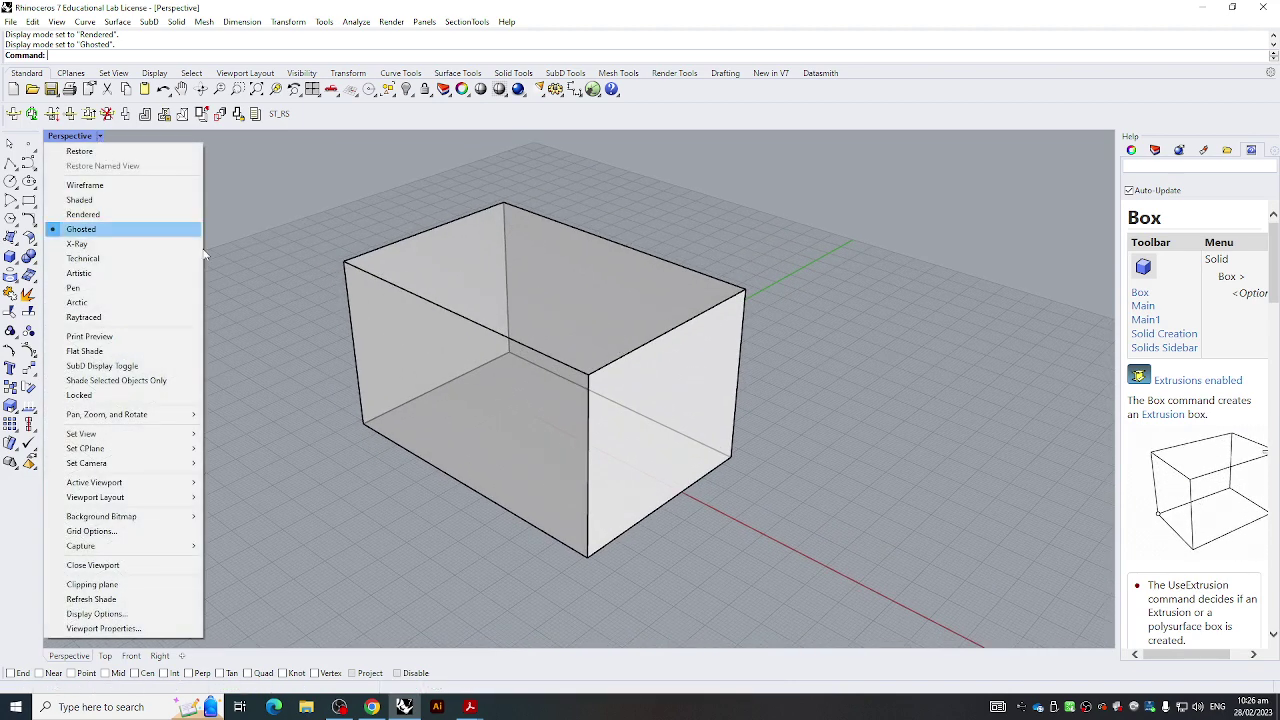
pyautogui.click(100, 200)
pyautogui.moveTo(332, 297)
pyautogui.mouseDown(button='right')
pyautogui.moveTo(531, 321)
pyautogui.moveTo(506, 357)
pyautogui.moveTo(369, 326)
pyautogui.moveTo(420, 305)
pyautogui.mouseUp(button='right')
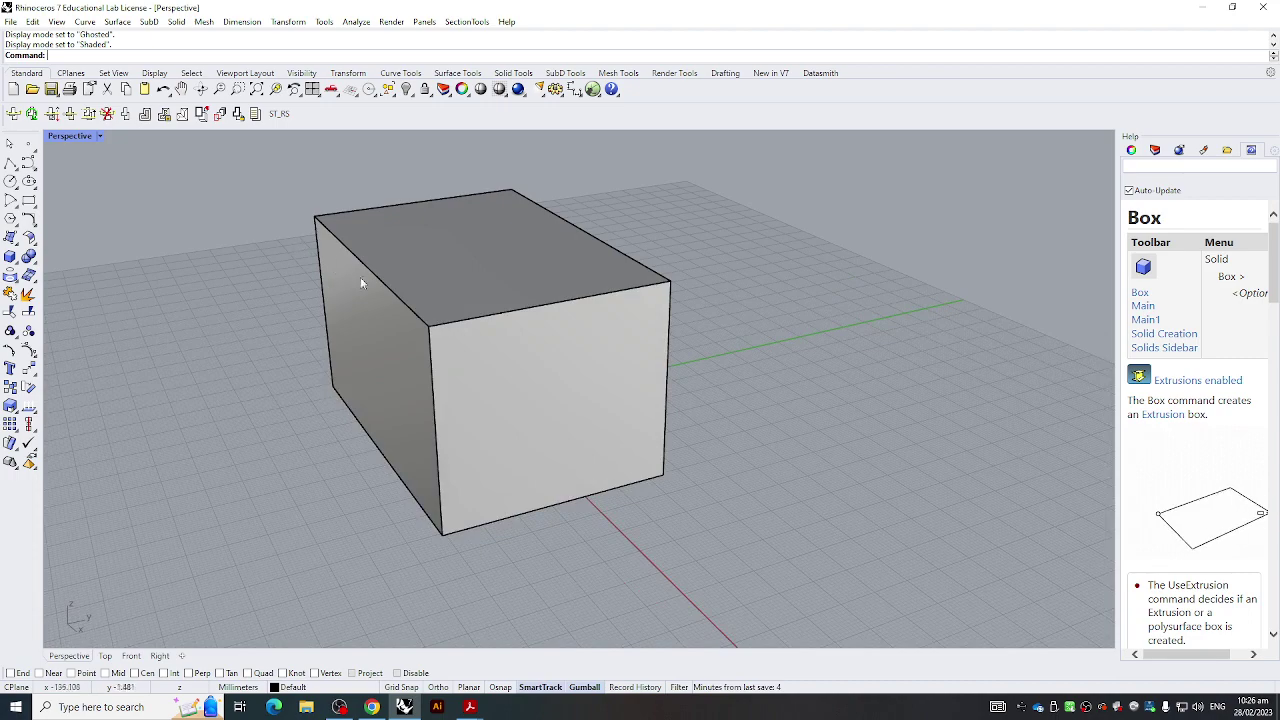
# Return the Perspective viewport to Ghosted display and look closely into the box's interior
pyautogui.click(100, 138)
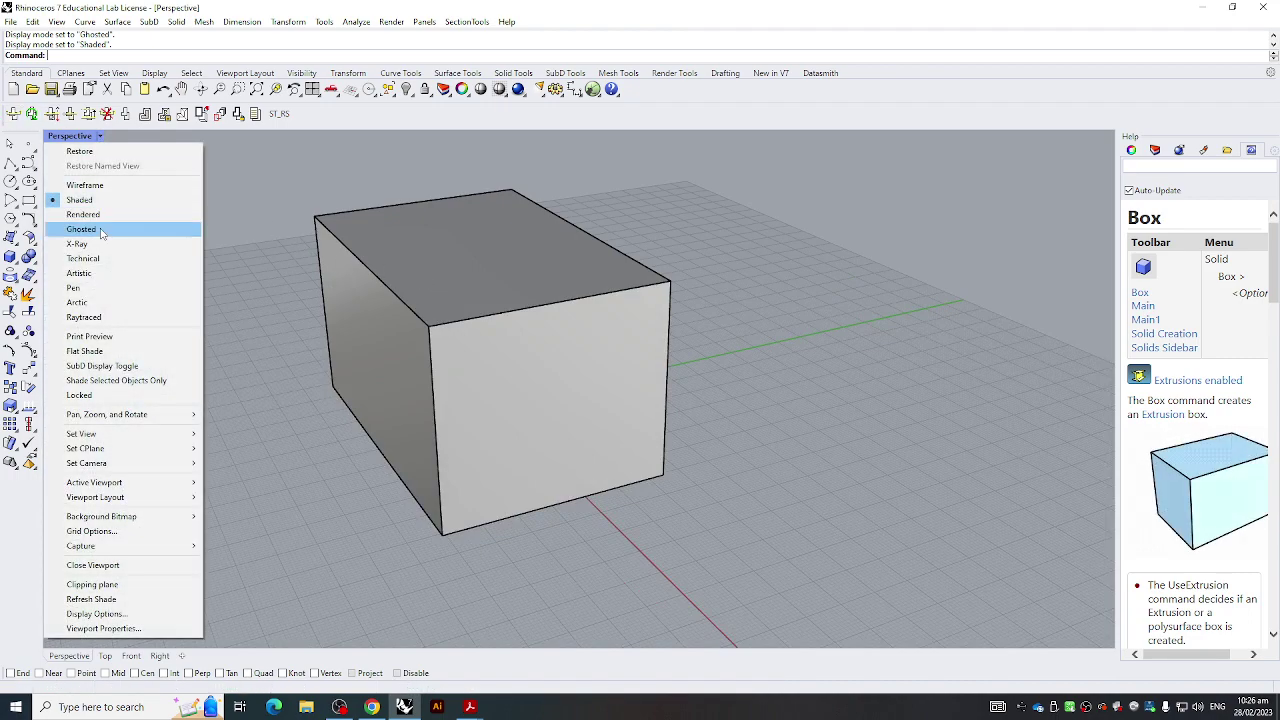
pyautogui.click(127, 230)
pyautogui.scroll(6, 449, 309)
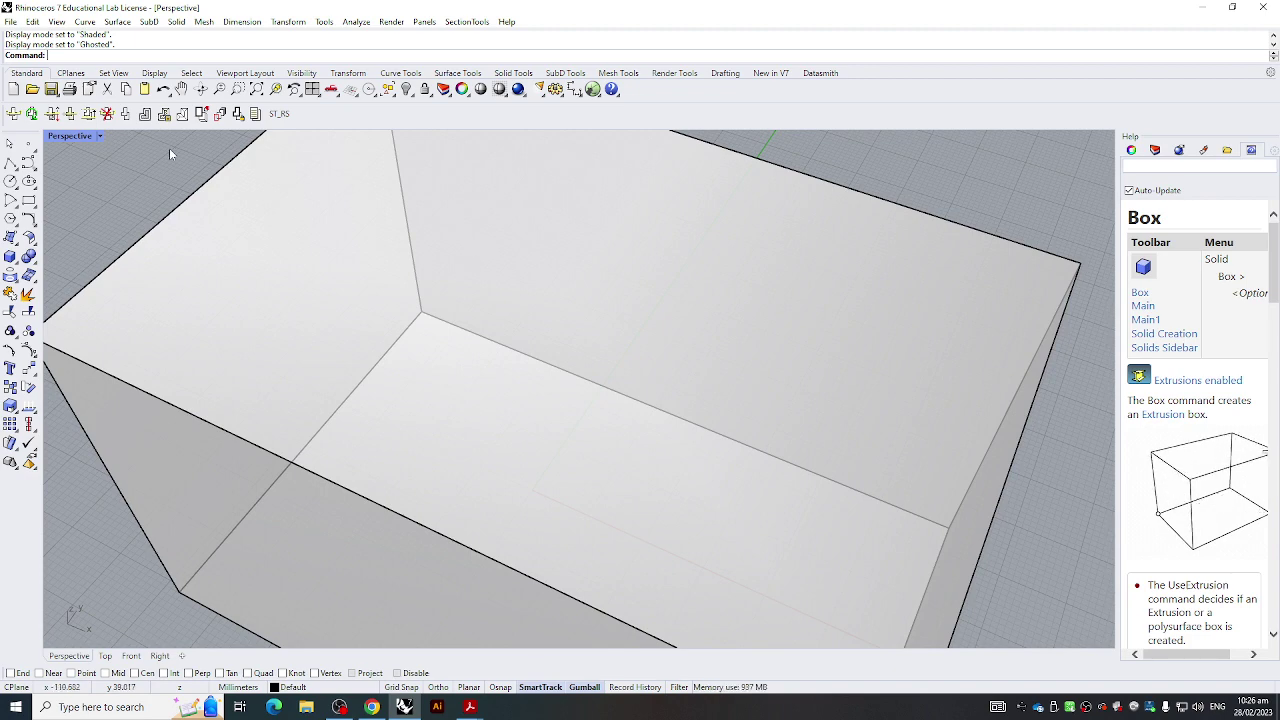
# Restore the four-viewport layout to fit the whole box in the Perspective view, and maximize that viewport again
pyautogui.doubleClick(80, 136)
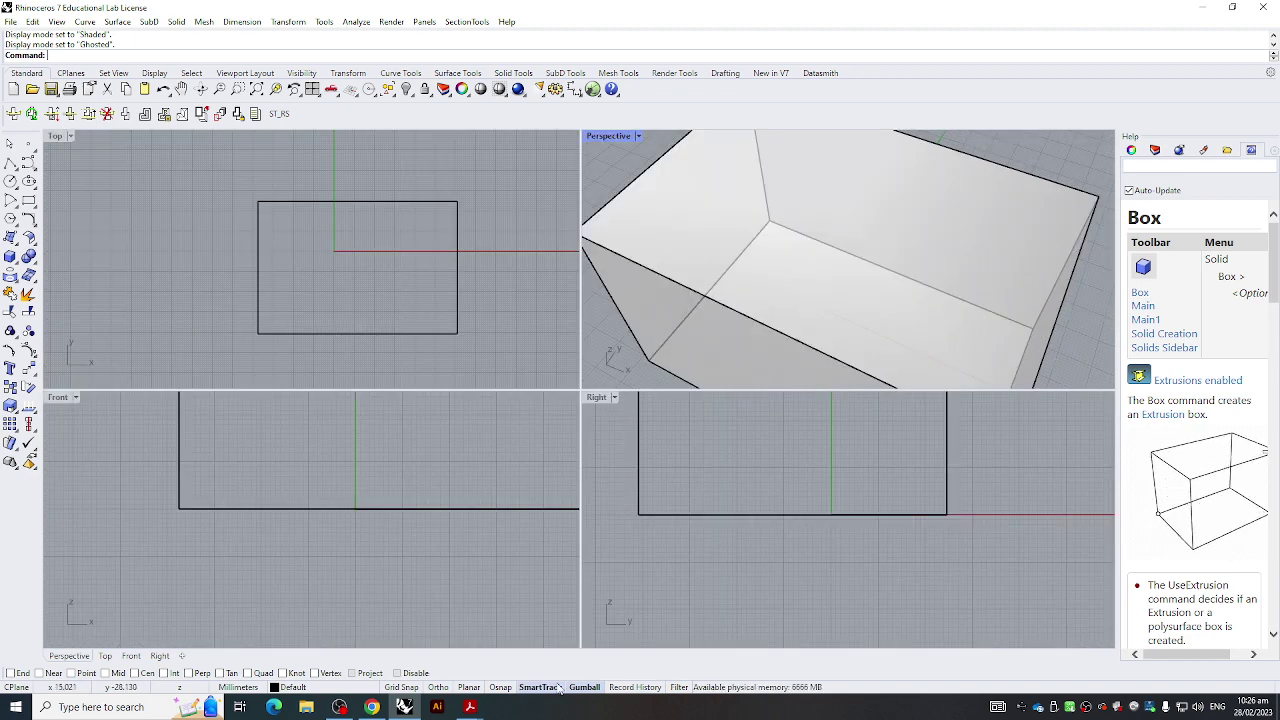
pyautogui.scroll(-6, 672, 366)
pyautogui.keyDown('shift'); pyautogui.moveTo(662, 323); pyautogui.dragTo(648, 266, button='right'); pyautogui.keyUp('shift')
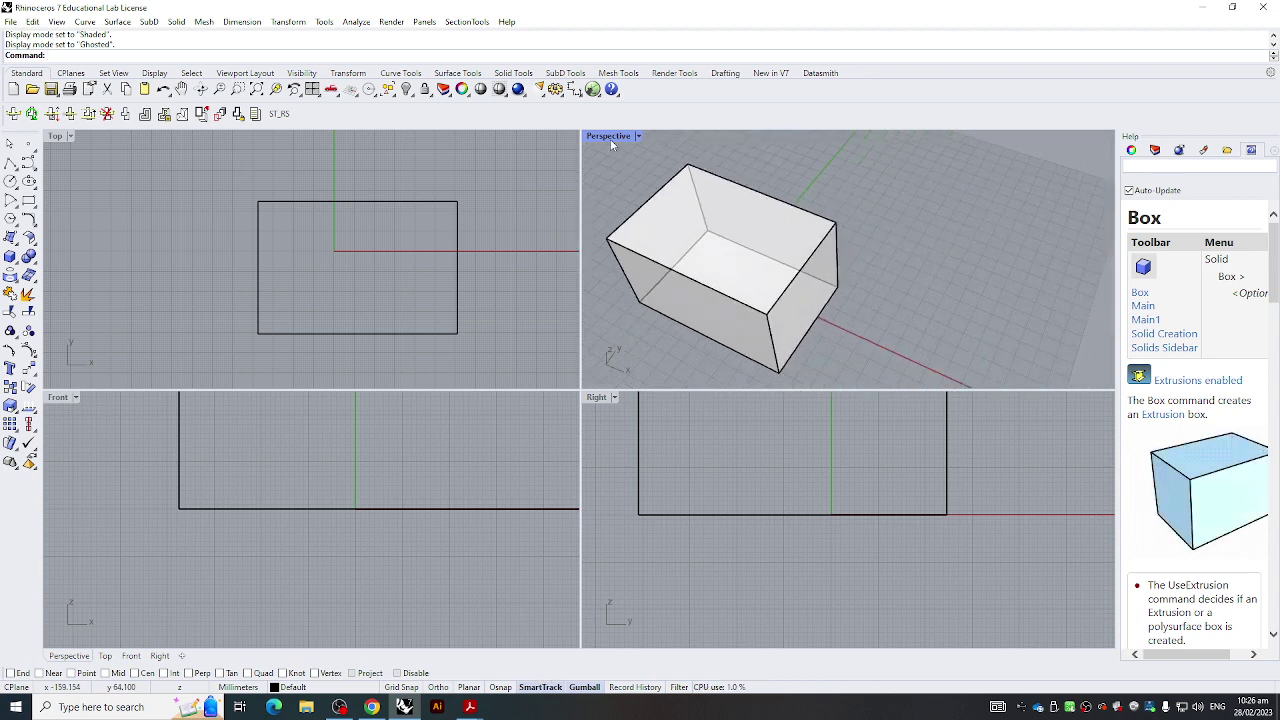
pyautogui.doubleClick(609, 139)
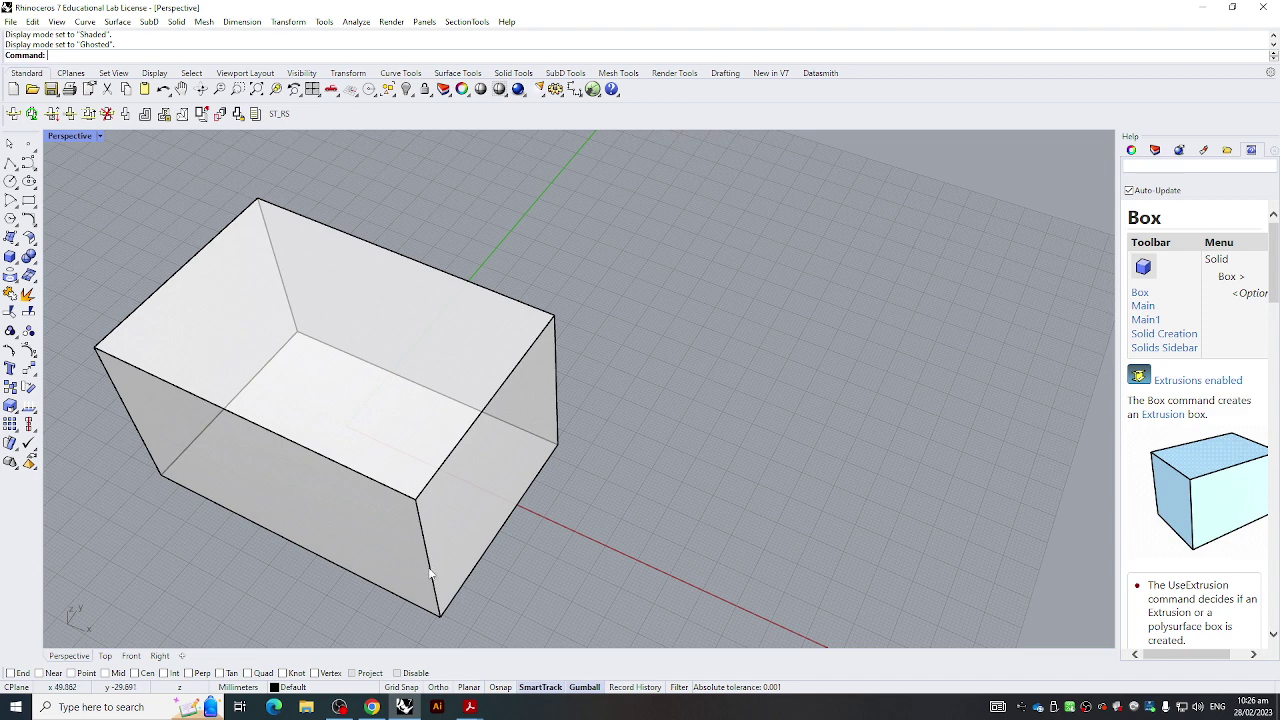
pyautogui.keyDown('shift'); pyautogui.moveTo(355, 445); pyautogui.dragTo(392, 408, button='right'); pyautogui.keyUp('shift')
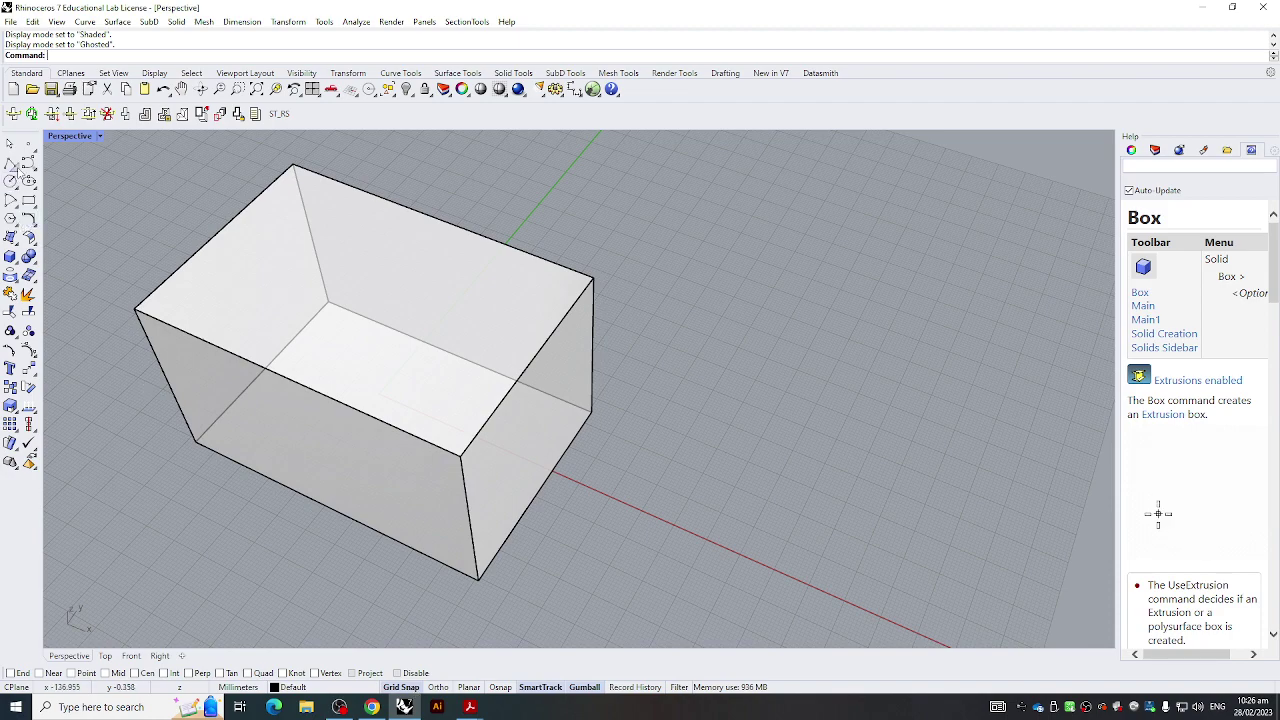
# Draw a straight line about 10 mm long on the ground grid beside the box, snapping to grid points
pyautogui.click(15, 167)
pyautogui.click(48, 170)
pyautogui.scroll(7, 710, 443)
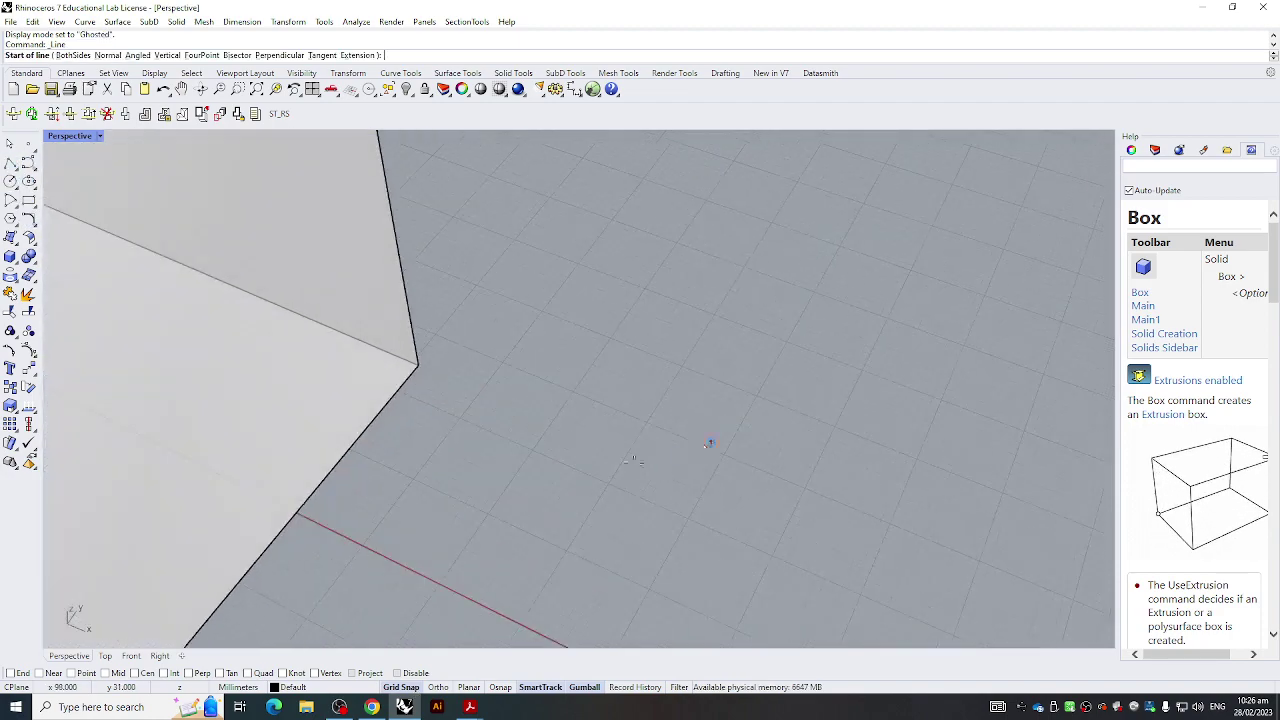
pyautogui.click(647, 421)
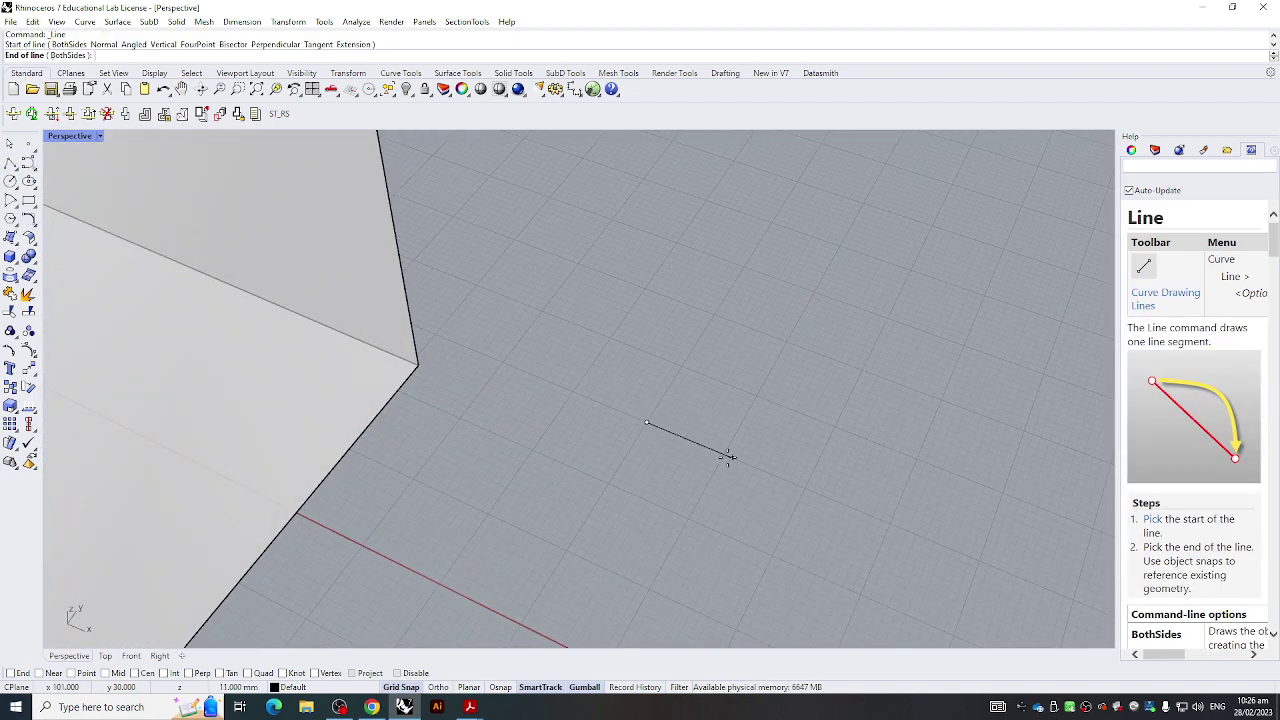
pyautogui.scroll(5, 725, 450)
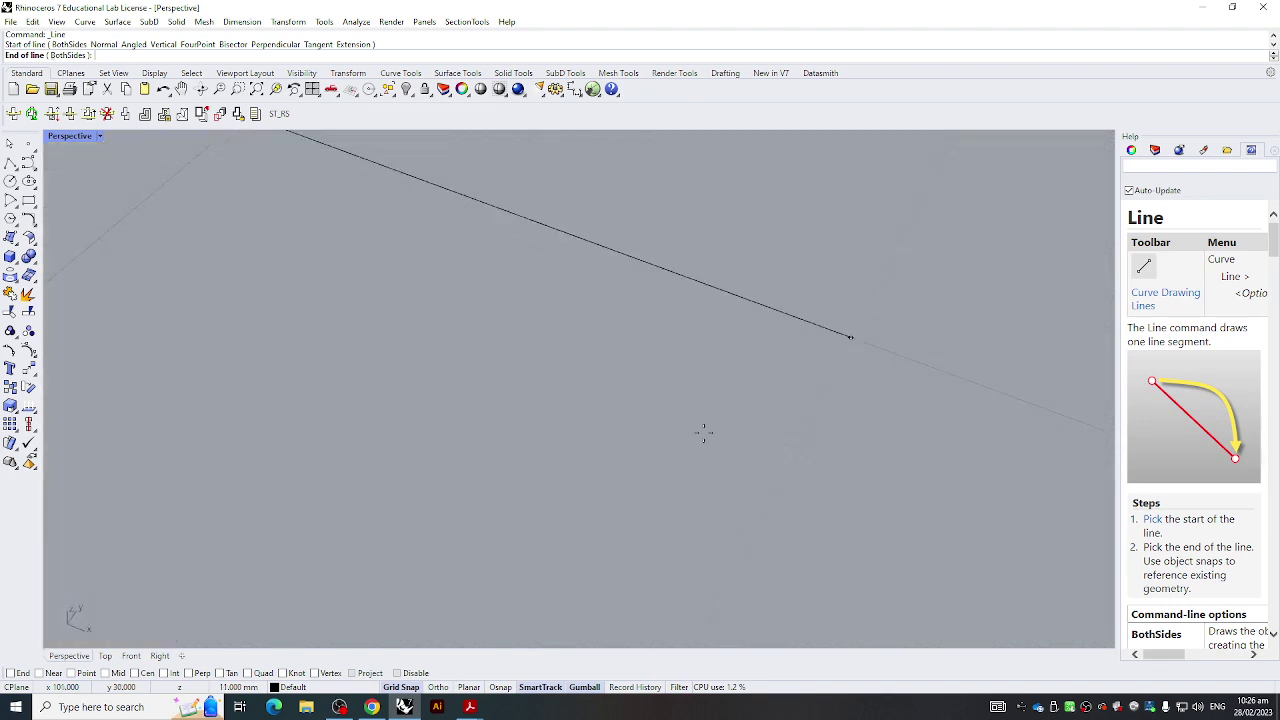
pyautogui.scroll(-5, 762, 357)
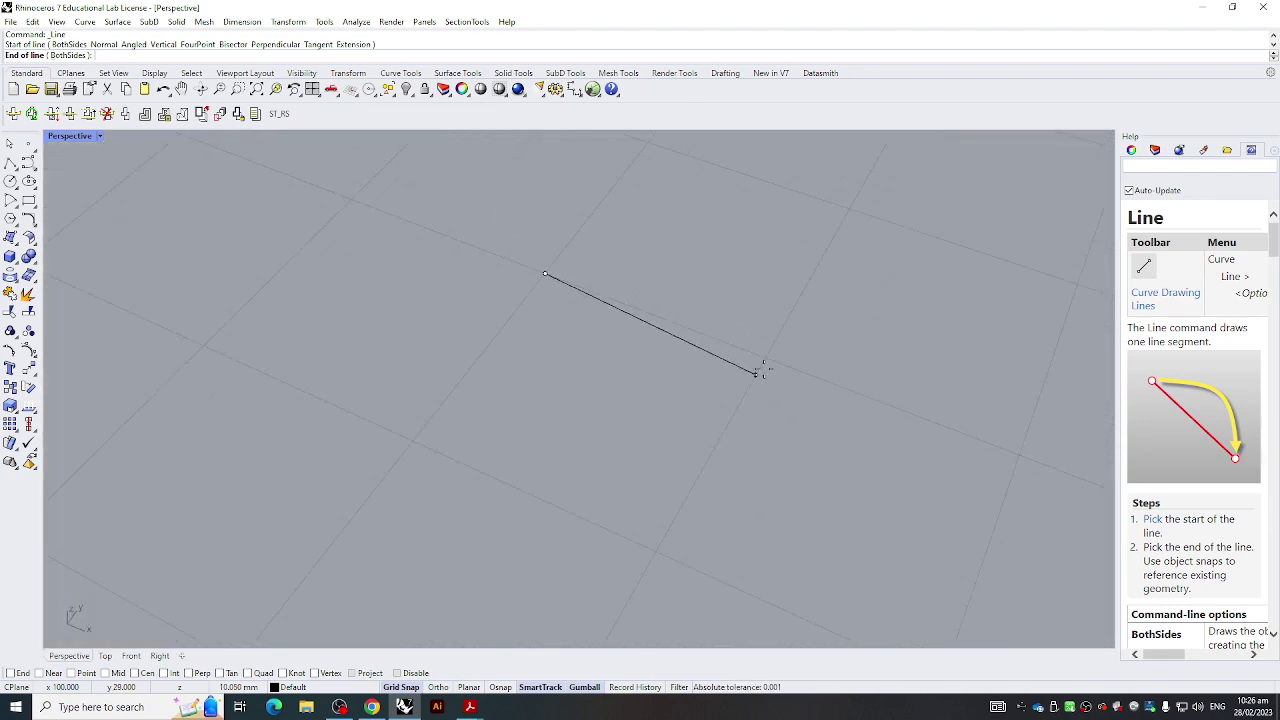
pyautogui.click(765, 358)
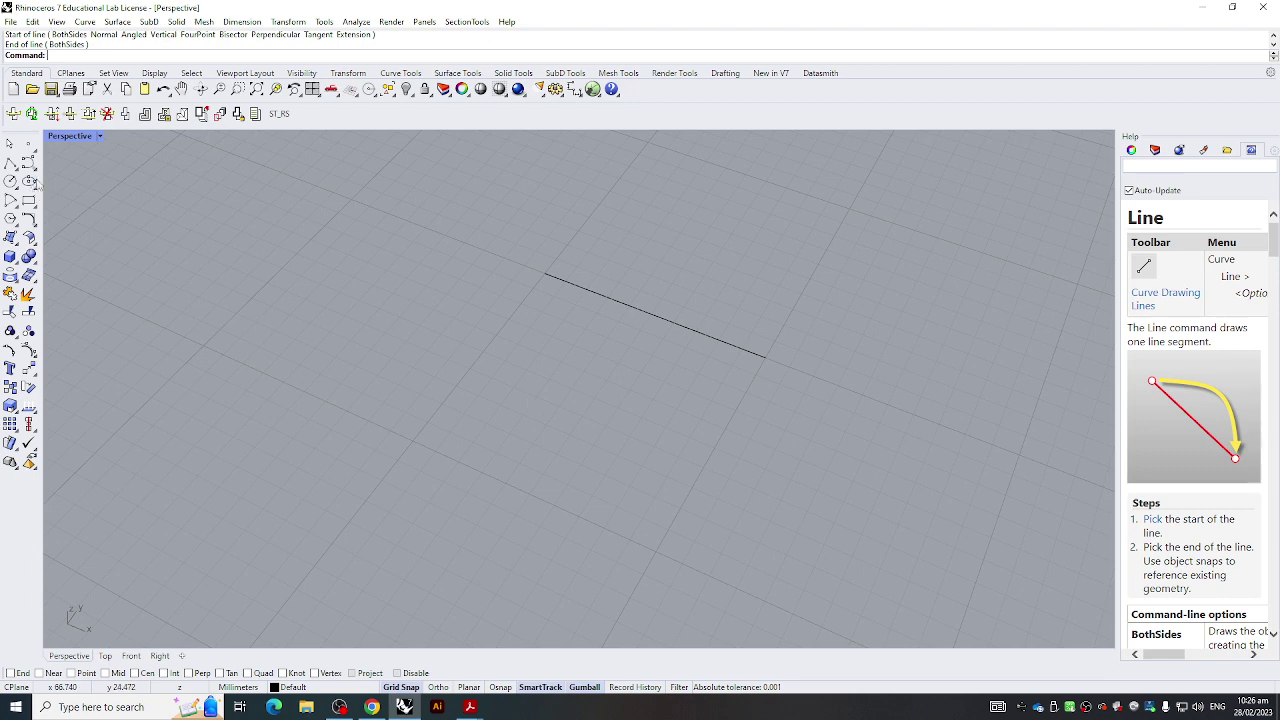
# Draw a closed four-sided polyline next to the line, finishing at its start point
pyautogui.click(11, 163)
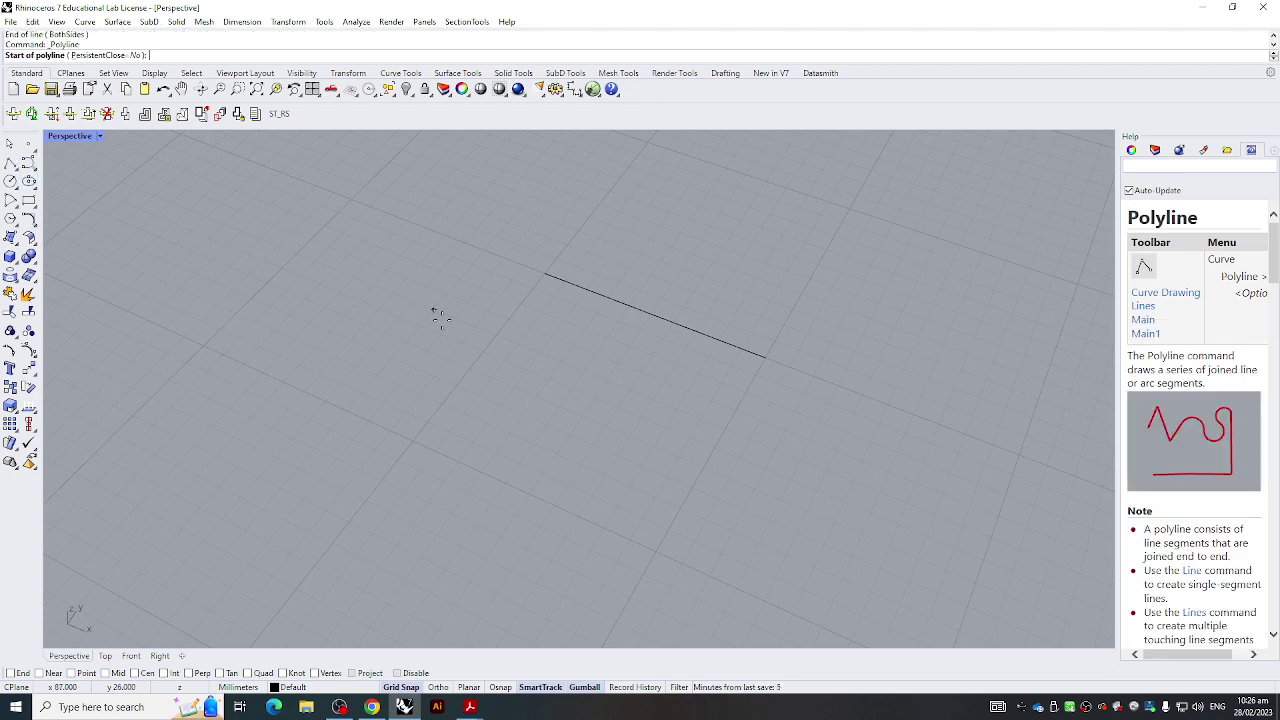
pyautogui.click(490, 335)
pyautogui.click(277, 247)
pyautogui.click(168, 353)
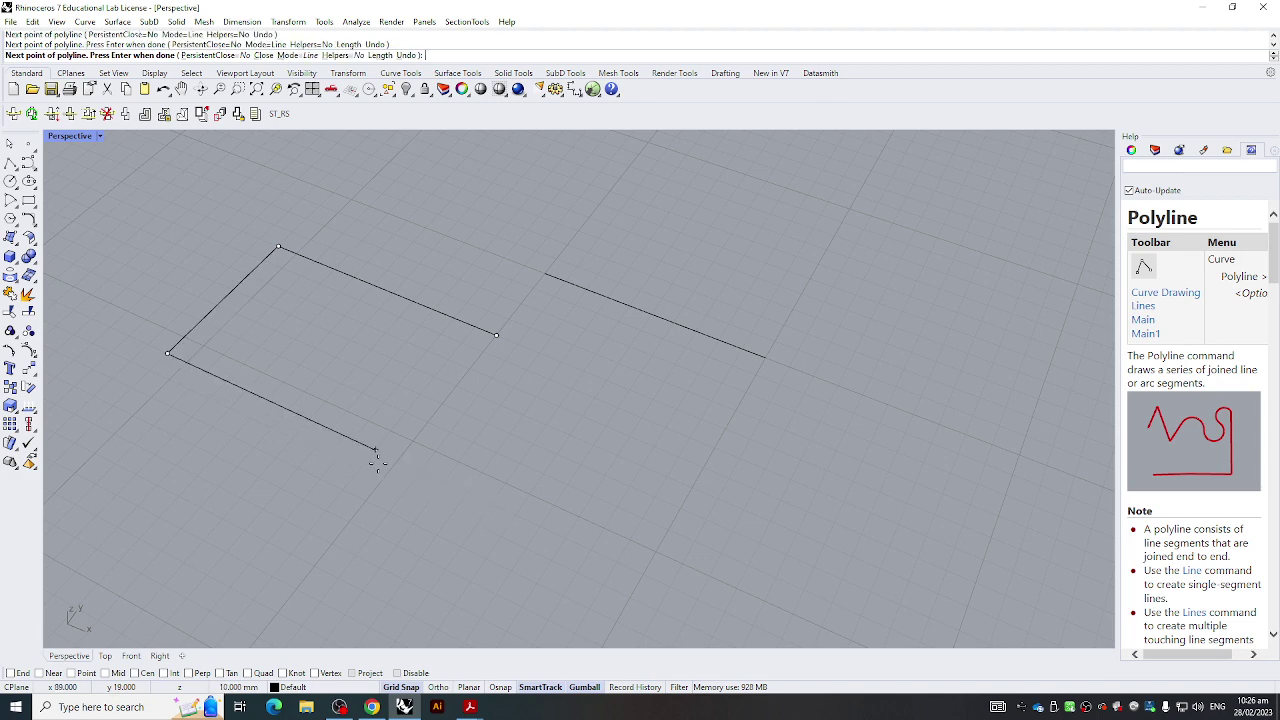
pyautogui.click(397, 460)
pyautogui.click(497, 336)
# Select both the line and the closed polyline and delete them
pyautogui.scroll(-10, 415, 385)
pyautogui.moveTo(417, 390); pyautogui.dragTo(397, 320, button='right')
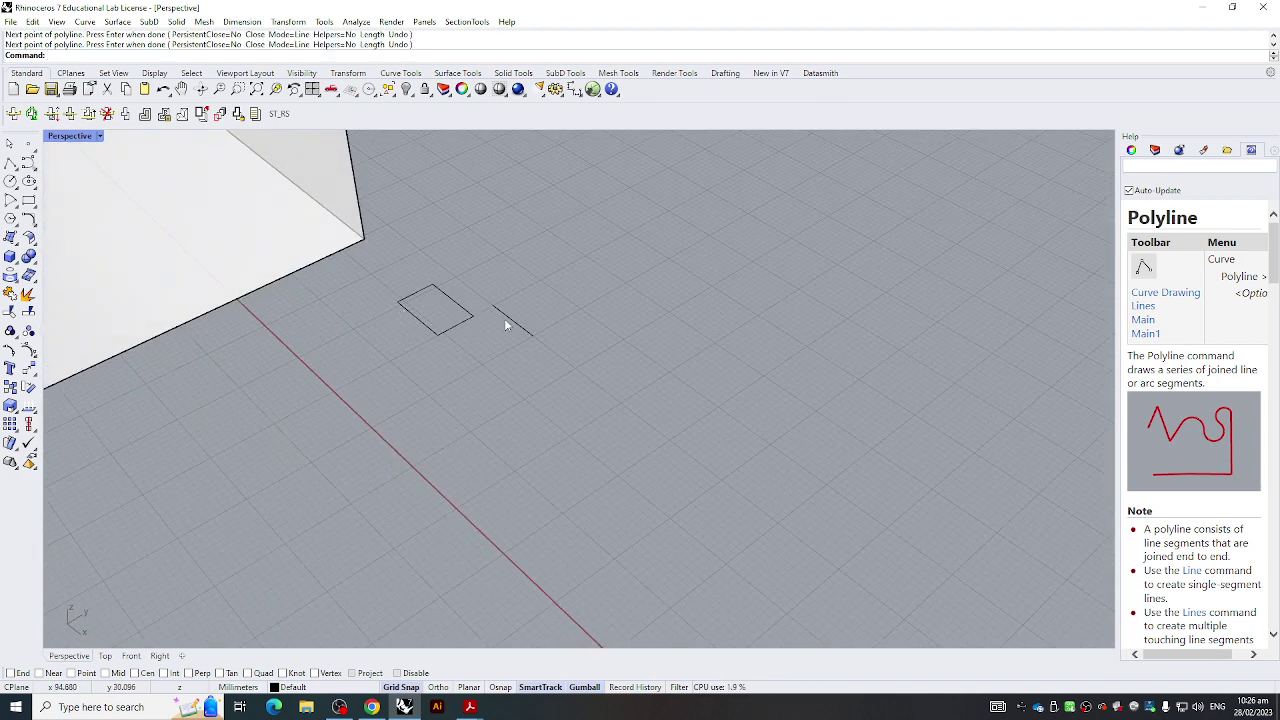
pyautogui.moveTo(521, 269); pyautogui.dragTo(402, 340)
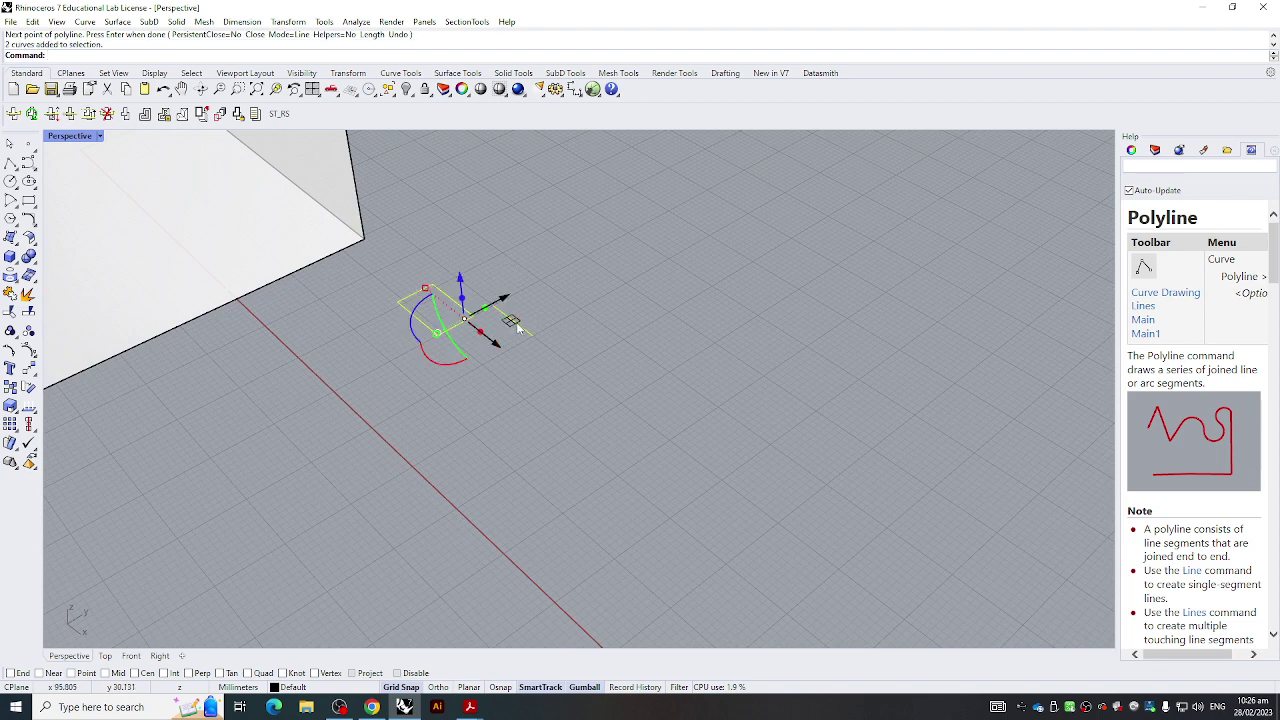
pyautogui.press('Delete')
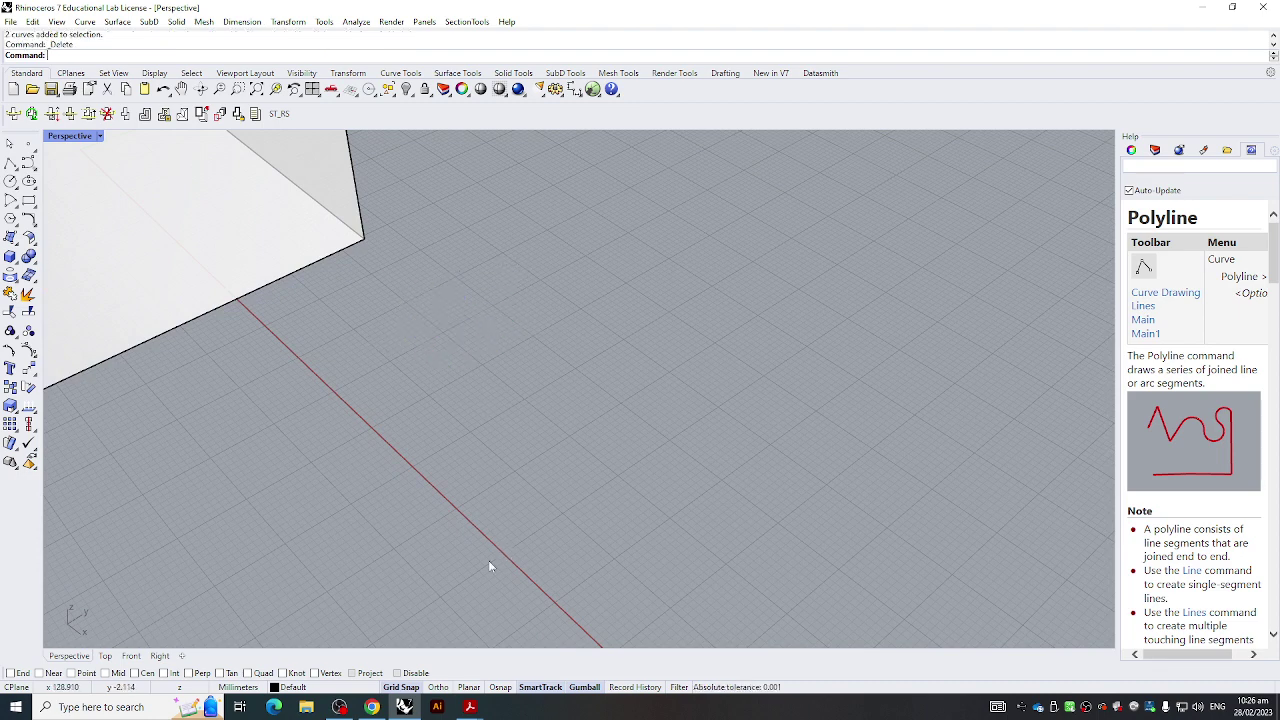
# Turn Ortho on and Grid Snap off, and bring the whole box back into view
pyautogui.click(438, 687)
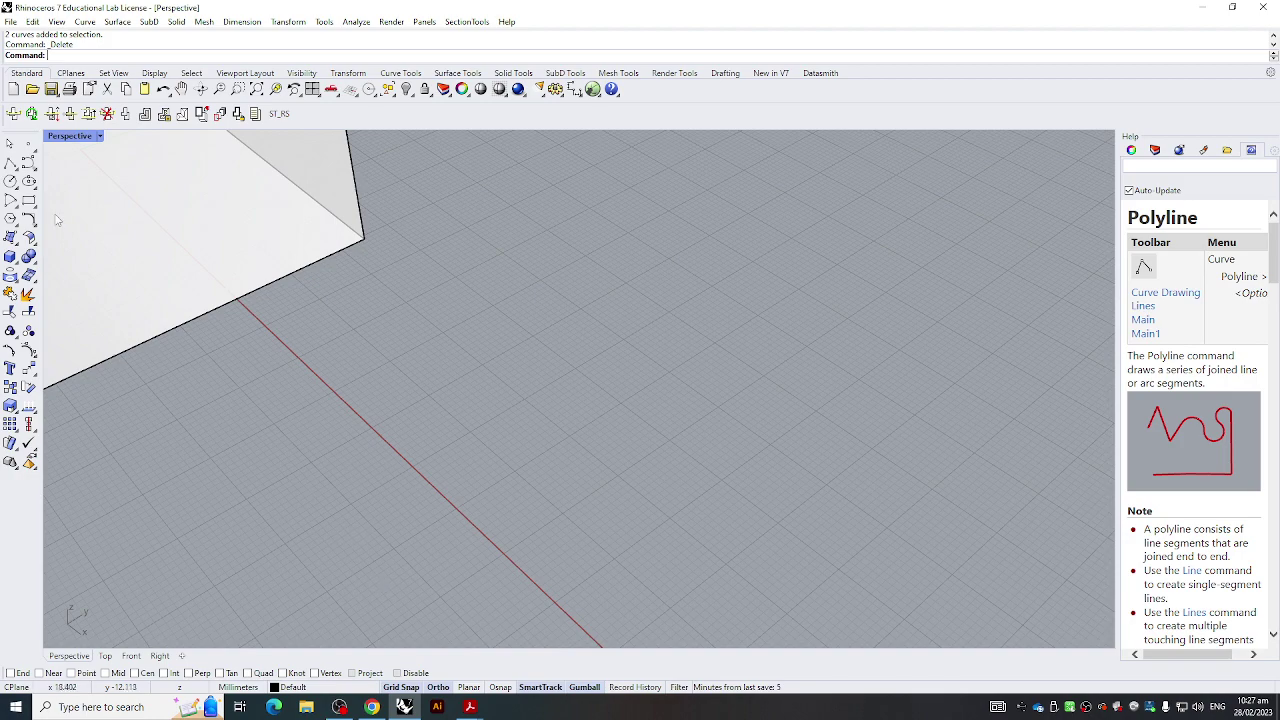
pyautogui.click(398, 687)
pyautogui.scroll(-9, 366, 431)
pyautogui.moveTo(366, 431); pyautogui.dragTo(457, 329, button='right')
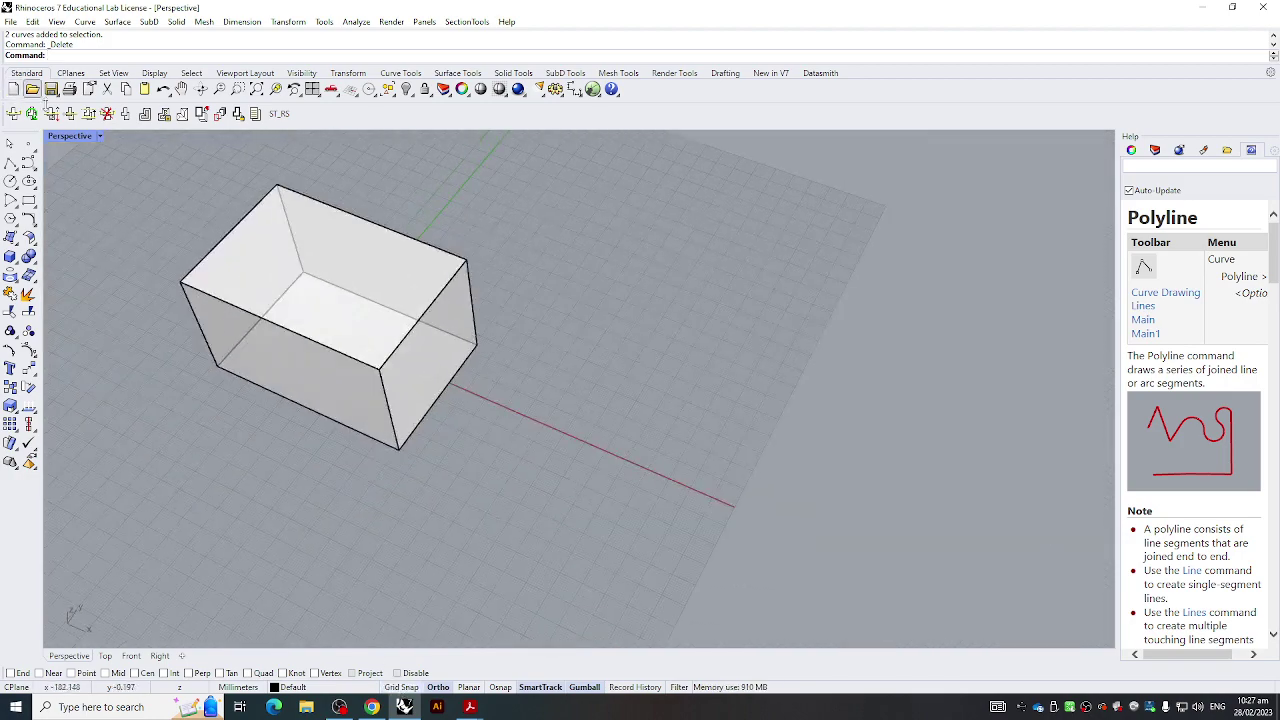
# Maximize the Top viewport and try a polyline of horizontal and vertical segments around the box with Ortho on
pyautogui.doubleClick(64, 134)
pyautogui.doubleClick(63, 134)
pyautogui.scroll(-8, 117, 214)
pyautogui.moveTo(117, 214); pyautogui.dragTo(168, 229, button='right')
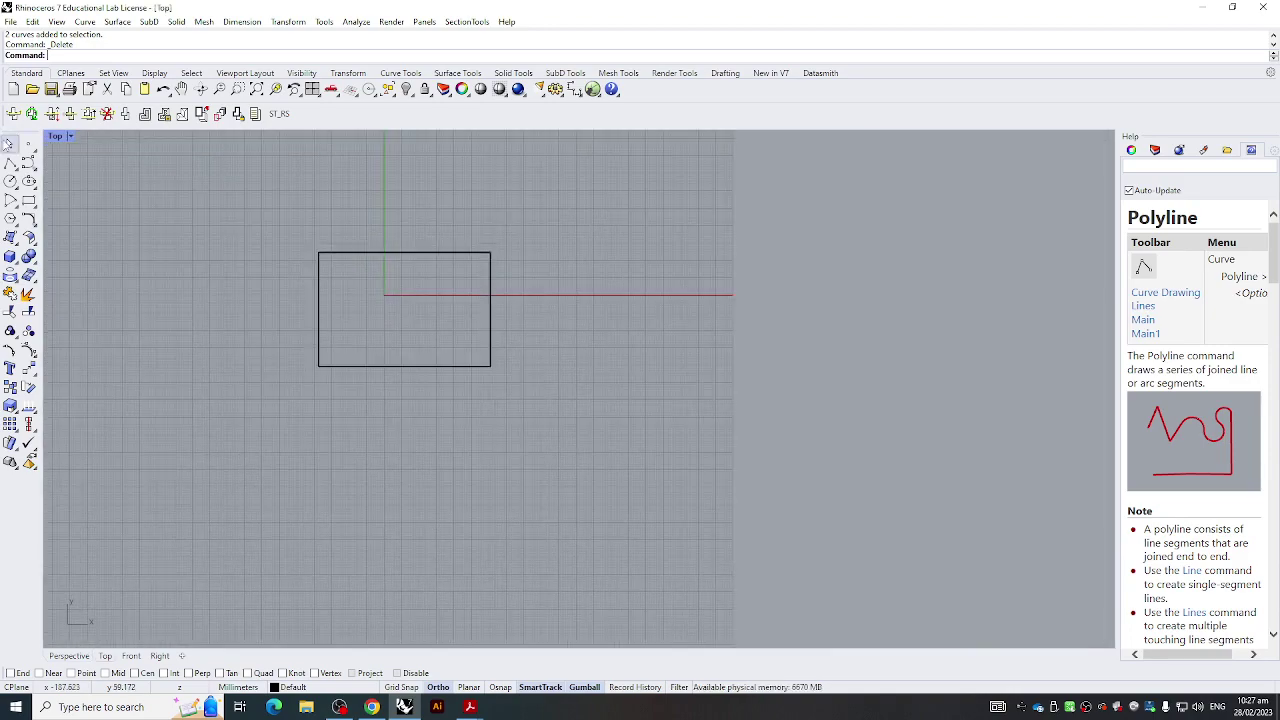
pyautogui.click(10, 163)
pyautogui.click(268, 192)
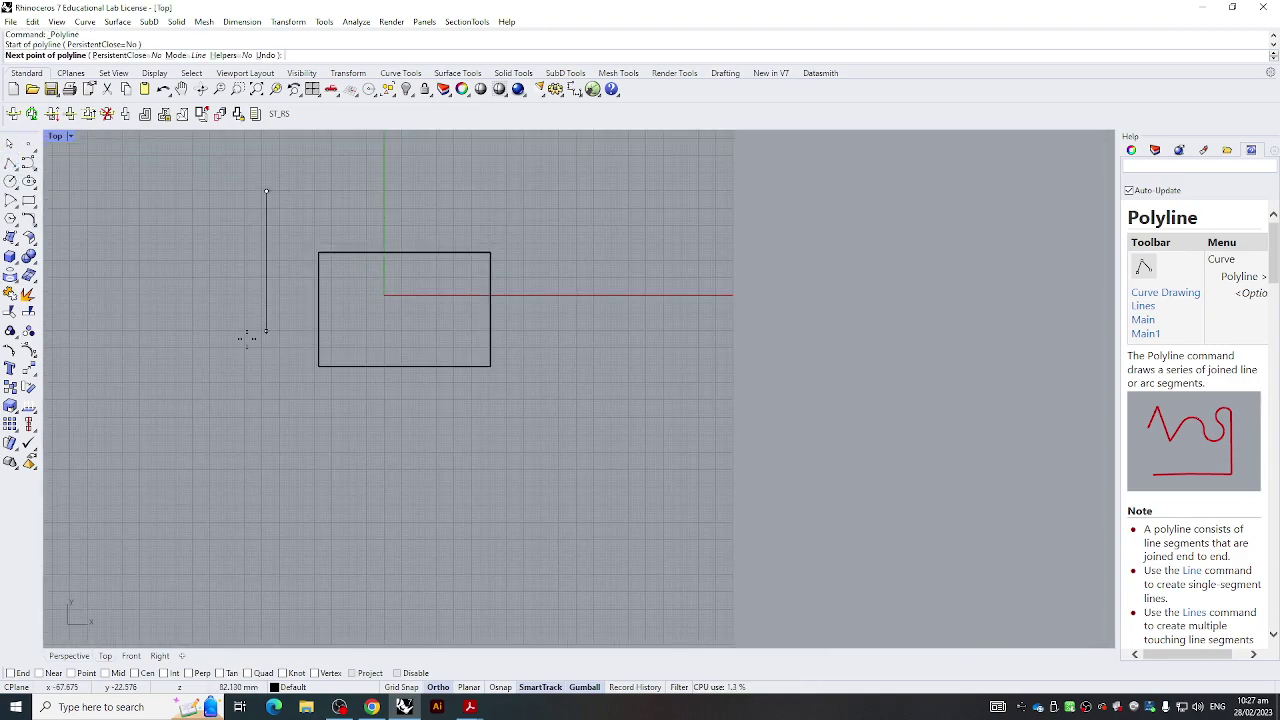
pyautogui.click(555, 186)
pyautogui.click(554, 441)
pyautogui.click(189, 405)
pyautogui.click(295, 234)
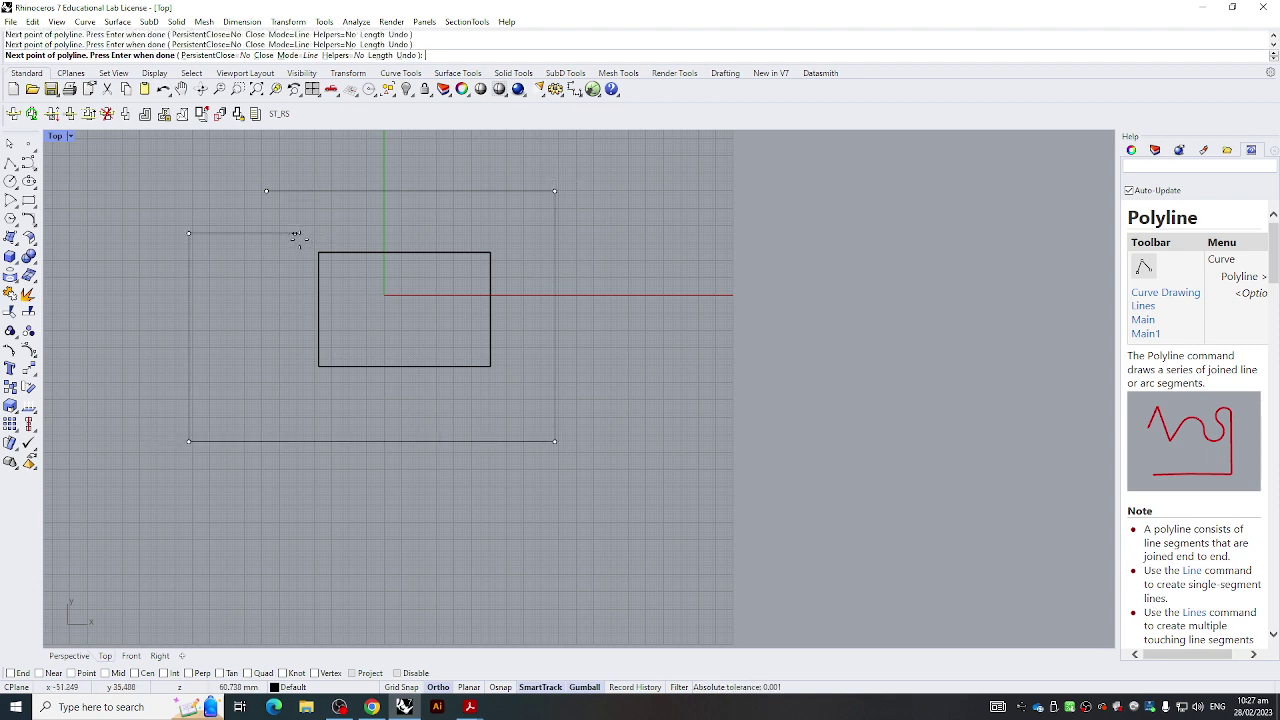
pyautogui.press('Escape')
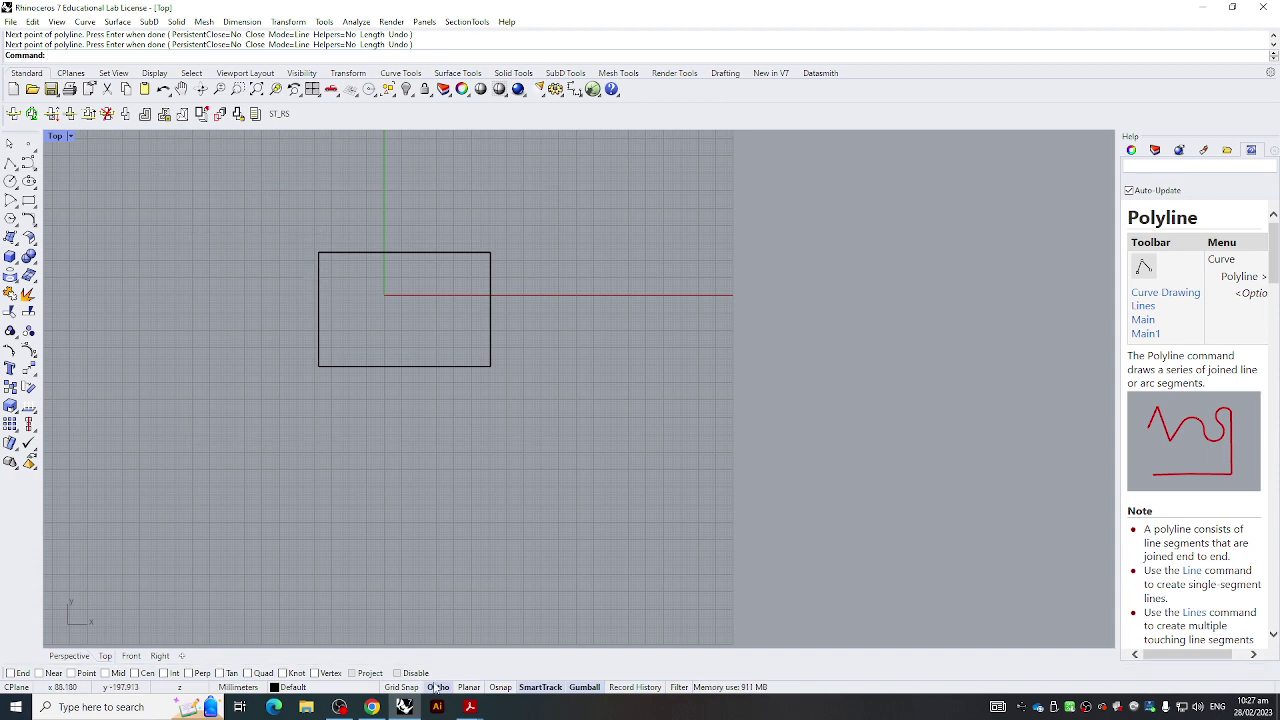
# Try another polyline around the box in the Top view, toggling Ortho on and off while drawing
pyautogui.click(10, 163)
pyautogui.click(264, 223)
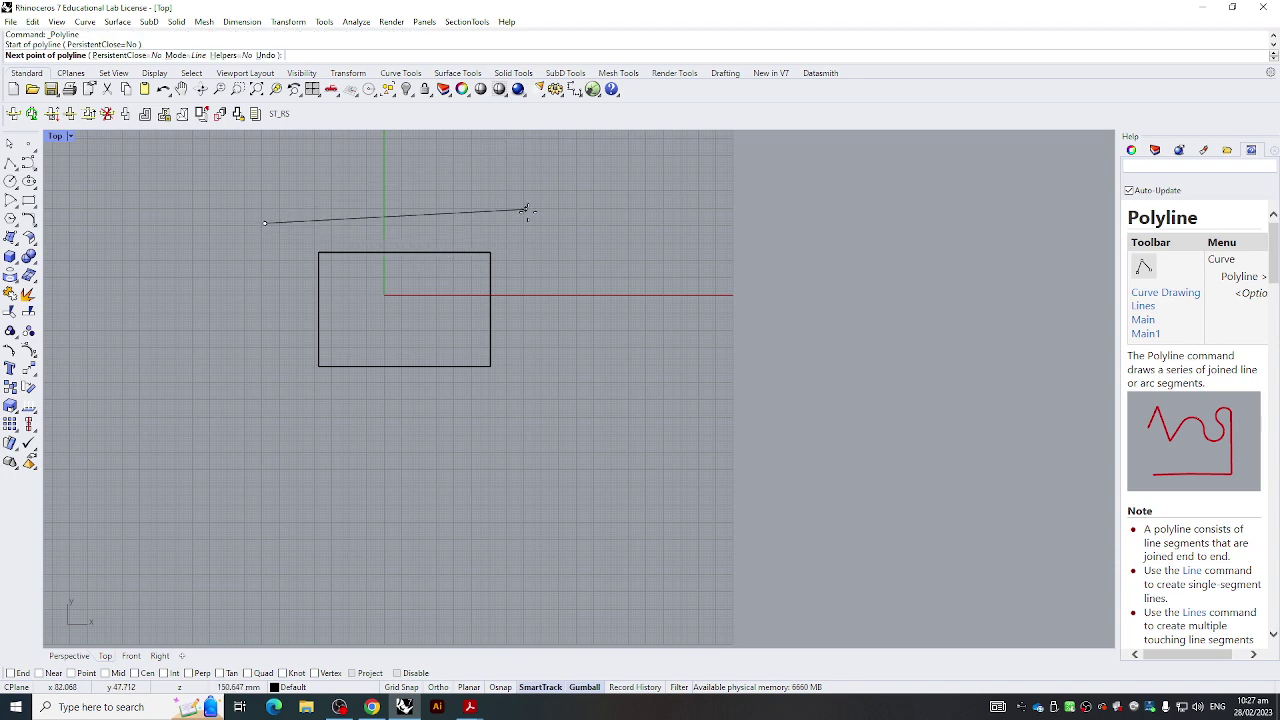
pyautogui.press('F8')
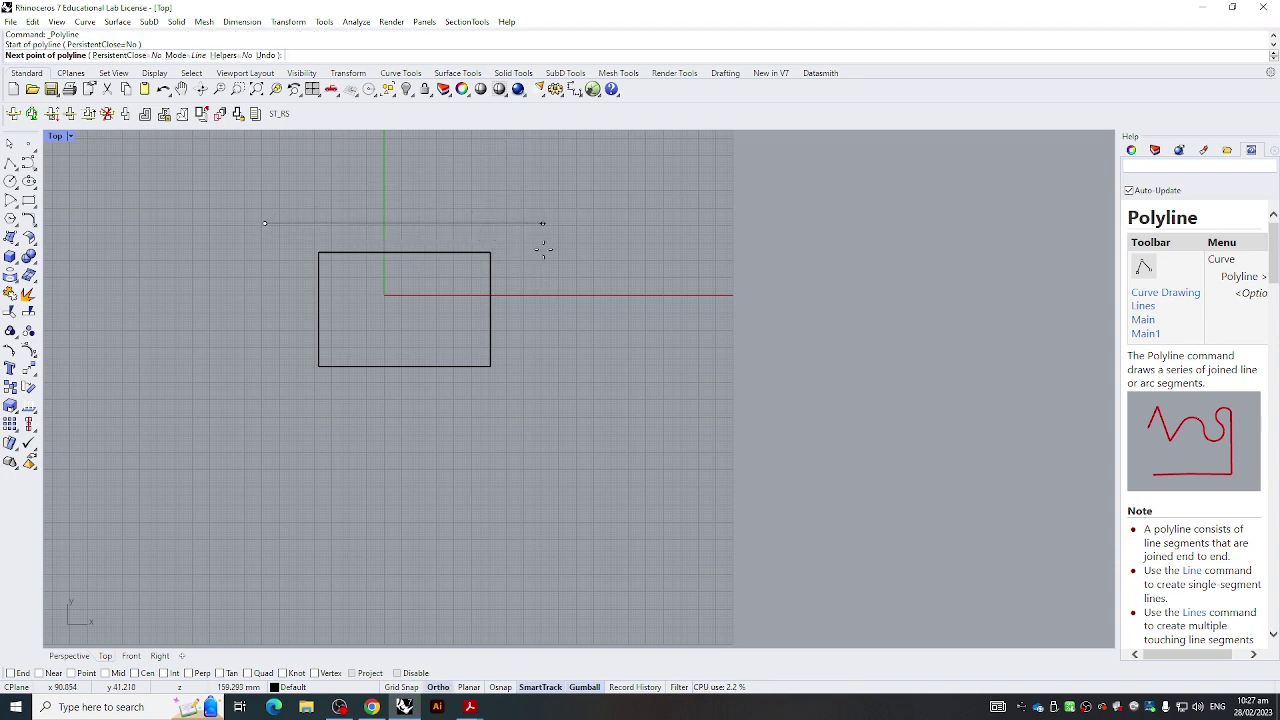
pyautogui.click(438, 687)
pyautogui.press('F8')
pyautogui.click(471, 531)
pyautogui.click(609, 480)
pyautogui.click(480, 203)
pyautogui.press('F8')
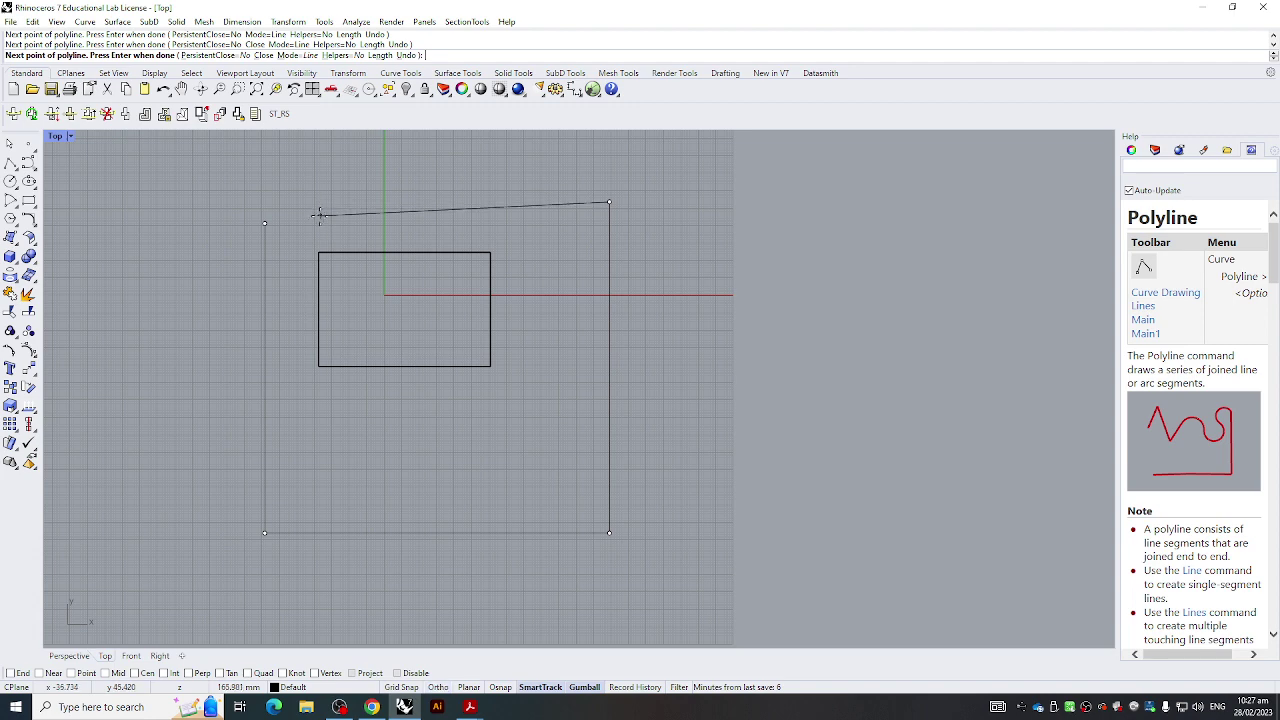
pyautogui.press('Escape')
# With Ortho off, try a freely angled zigzag polyline across the box and cancel it
pyautogui.press('Return')
pyautogui.click(262, 207)
pyautogui.click(488, 207)
pyautogui.click(481, 321)
pyautogui.click(249, 242)
pyautogui.click(334, 255)
pyautogui.click(384, 261)
pyautogui.click(191, 378)
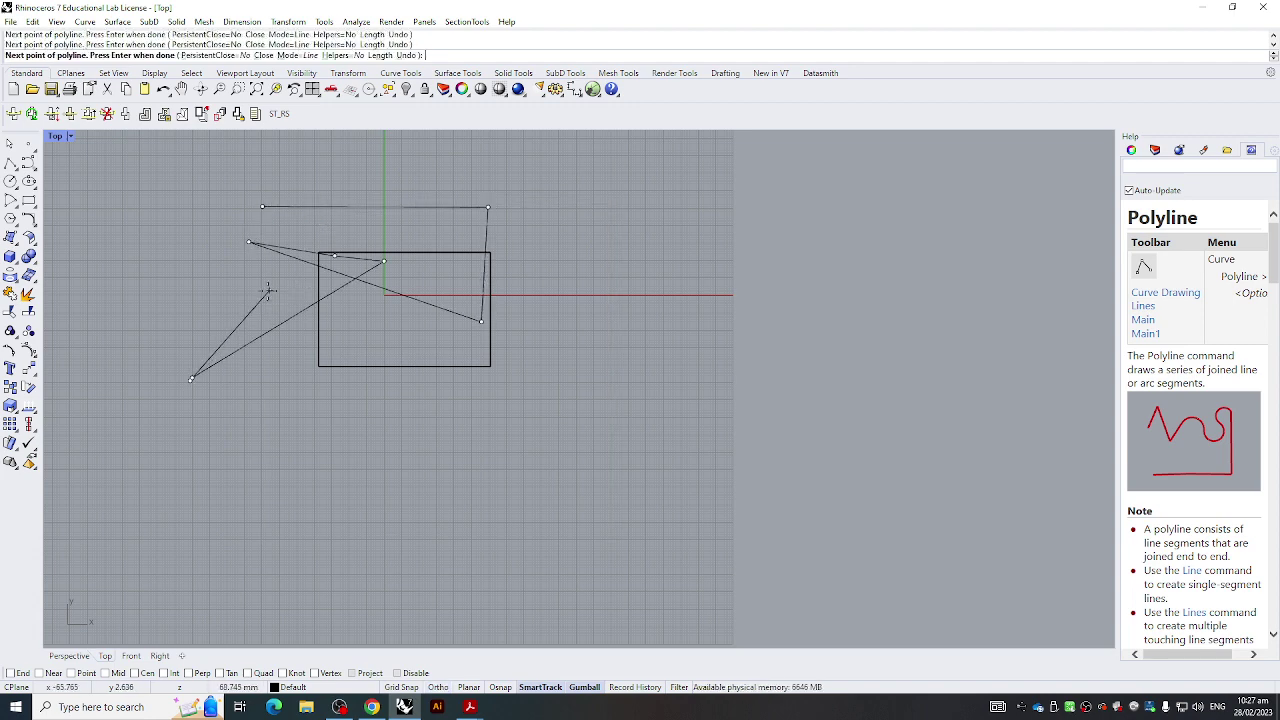
pyautogui.press('Escape')
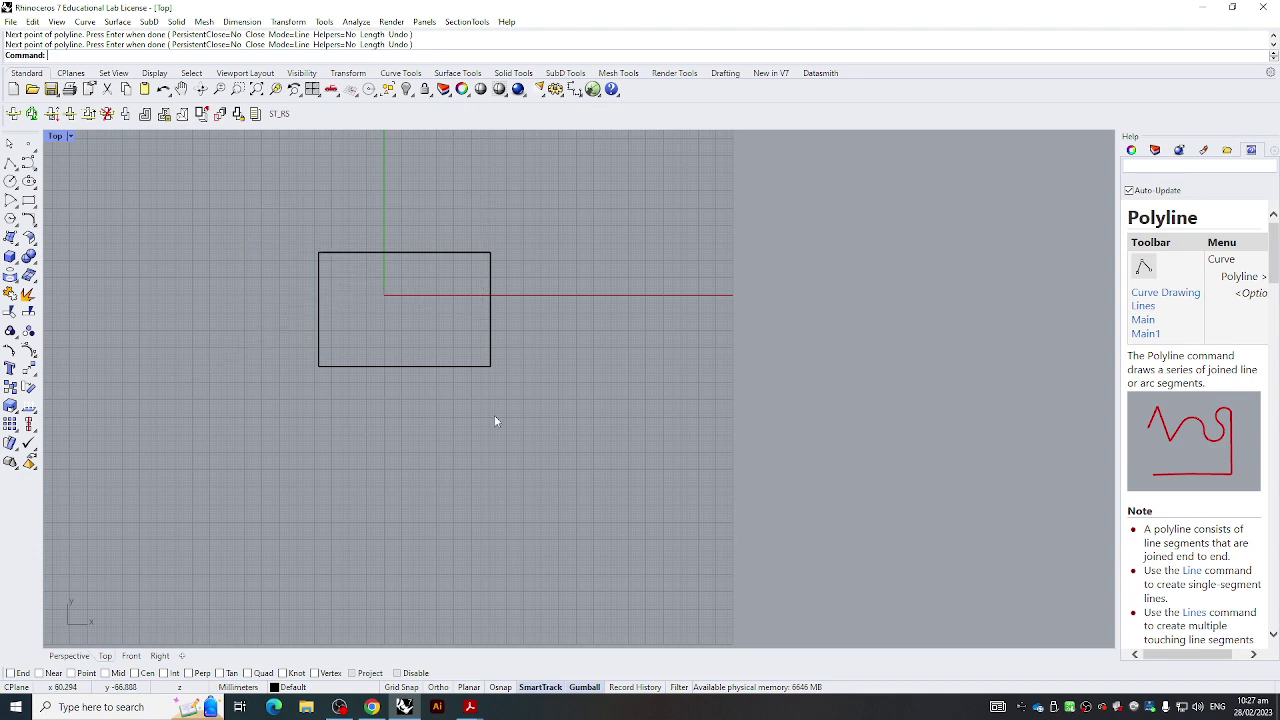
# Leave the maximized Top viewport, maximize the Perspective viewport and orbit to show the whole box
pyautogui.moveTo(476, 643); pyautogui.dragTo(468, 630, button='right')
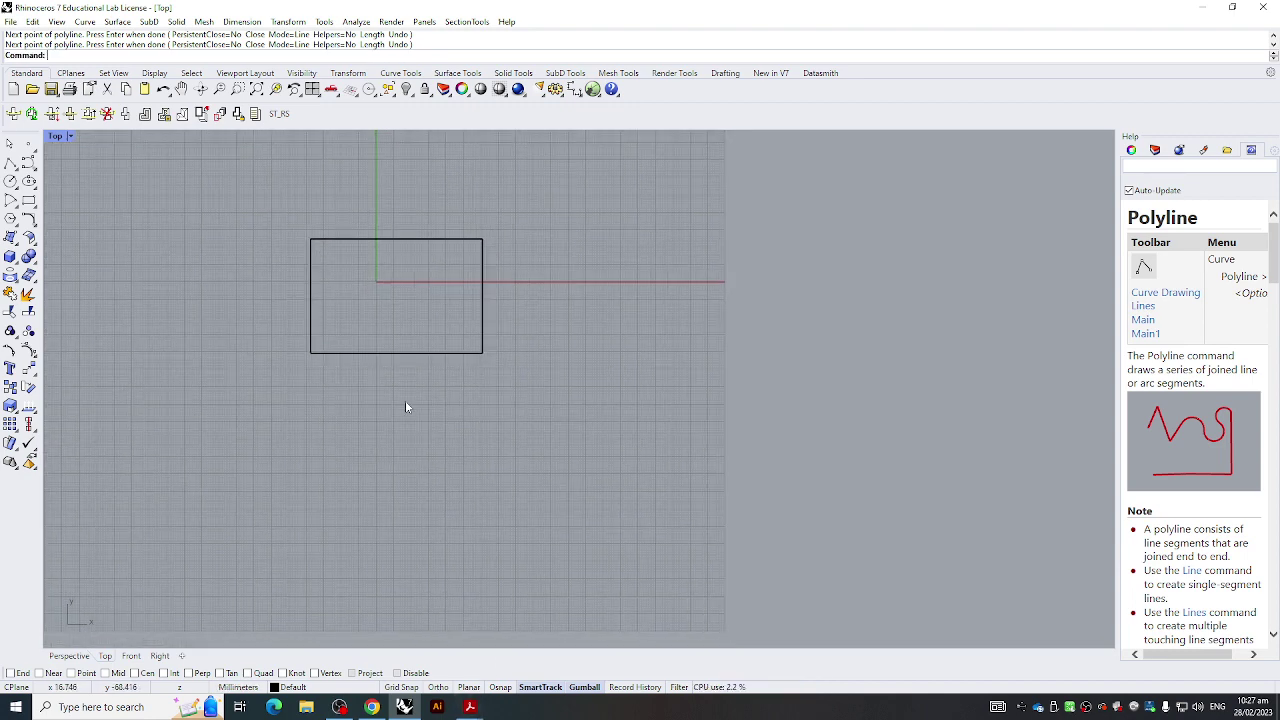
pyautogui.doubleClick(55, 136)
pyautogui.doubleClick(632, 136)
pyautogui.moveTo(486, 331); pyautogui.dragTo(556, 318, button='right')
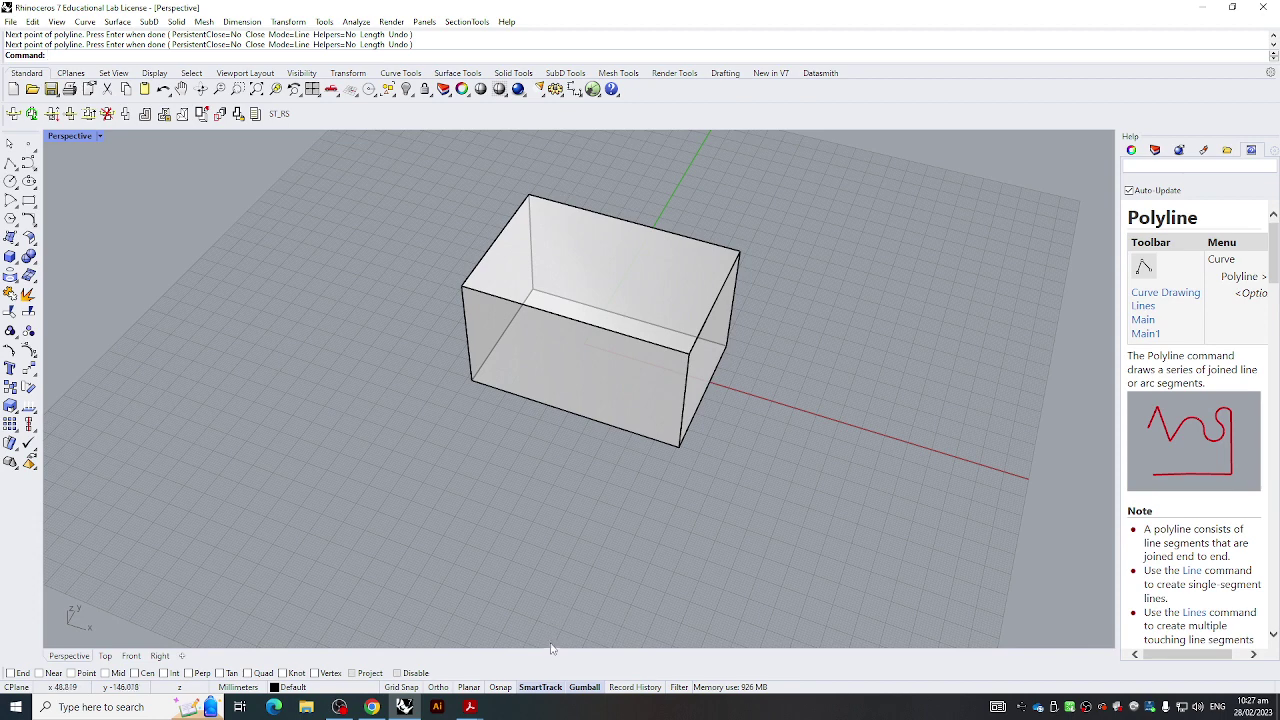
# Hide and show the Osnap options again, and move closer to the box
pyautogui.click(501, 688)
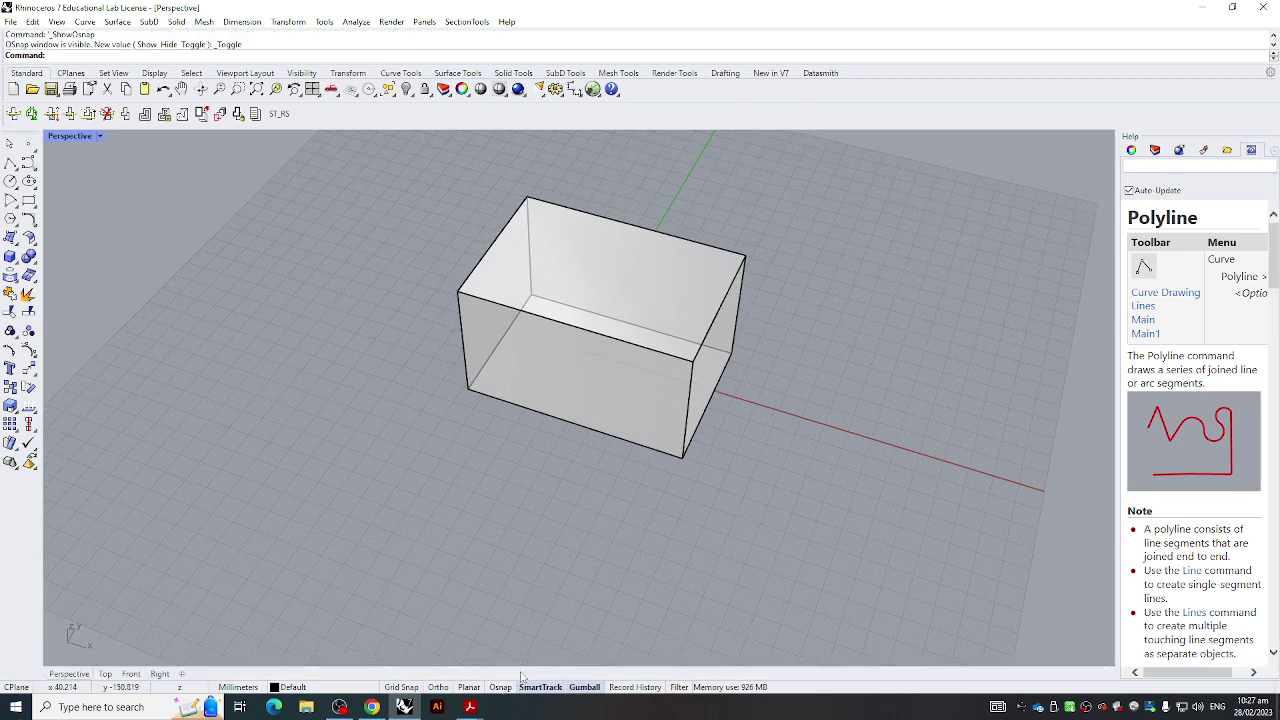
pyautogui.click(502, 687)
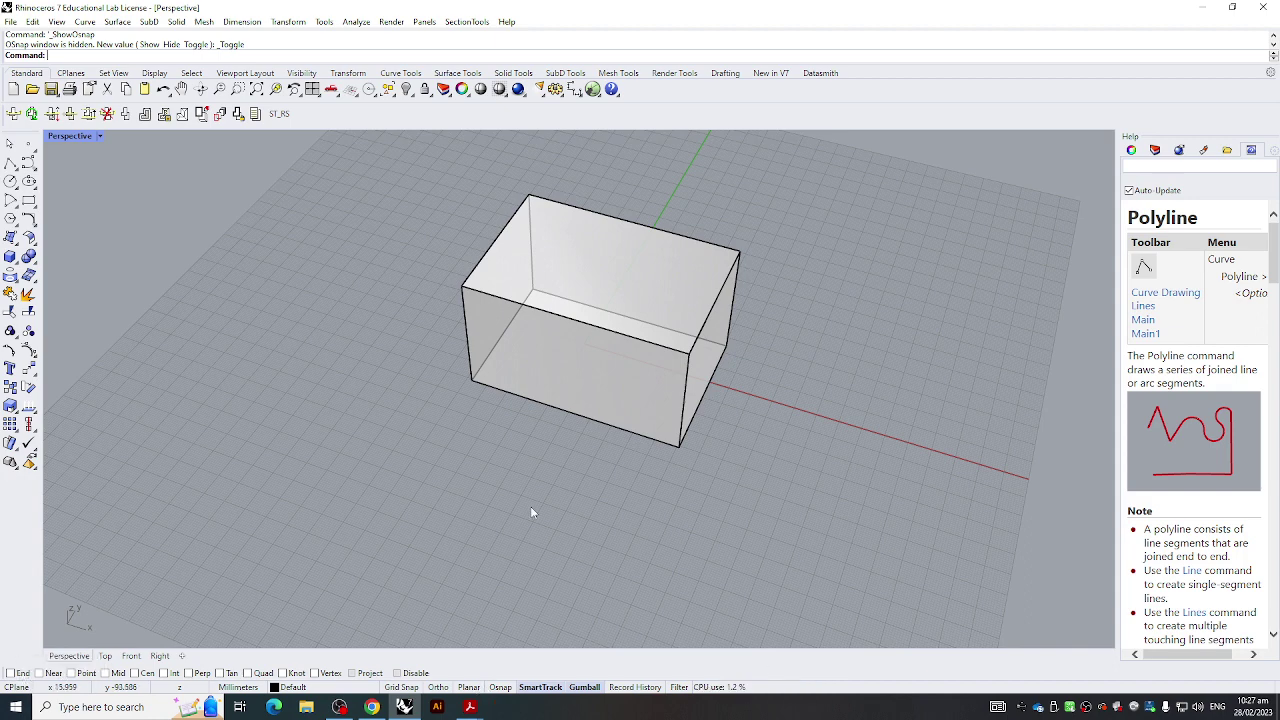
pyautogui.moveTo(445, 398)
pyautogui.keyDown('shift'); pyautogui.mouseDown(button='right')
pyautogui.moveTo(414, 397)
pyautogui.moveTo(442, 390)
pyautogui.mouseUp(button='right'); pyautogui.keyUp('shift')
pyautogui.scroll(4, 437, 392)
pyautogui.rightClick(440, 392)
pyautogui.press('Escape')
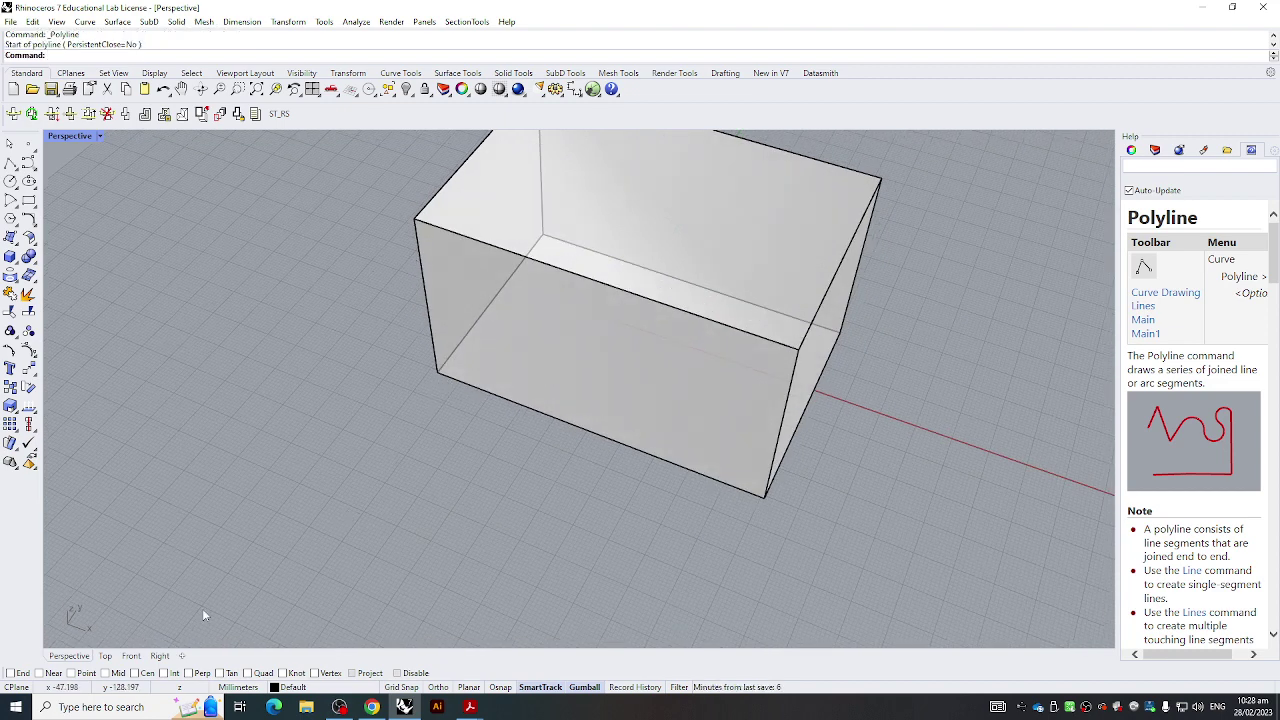
# Turn on the End object snap and start a polyline to test snapping at the box's near upper corner
pyautogui.click(11, 673)
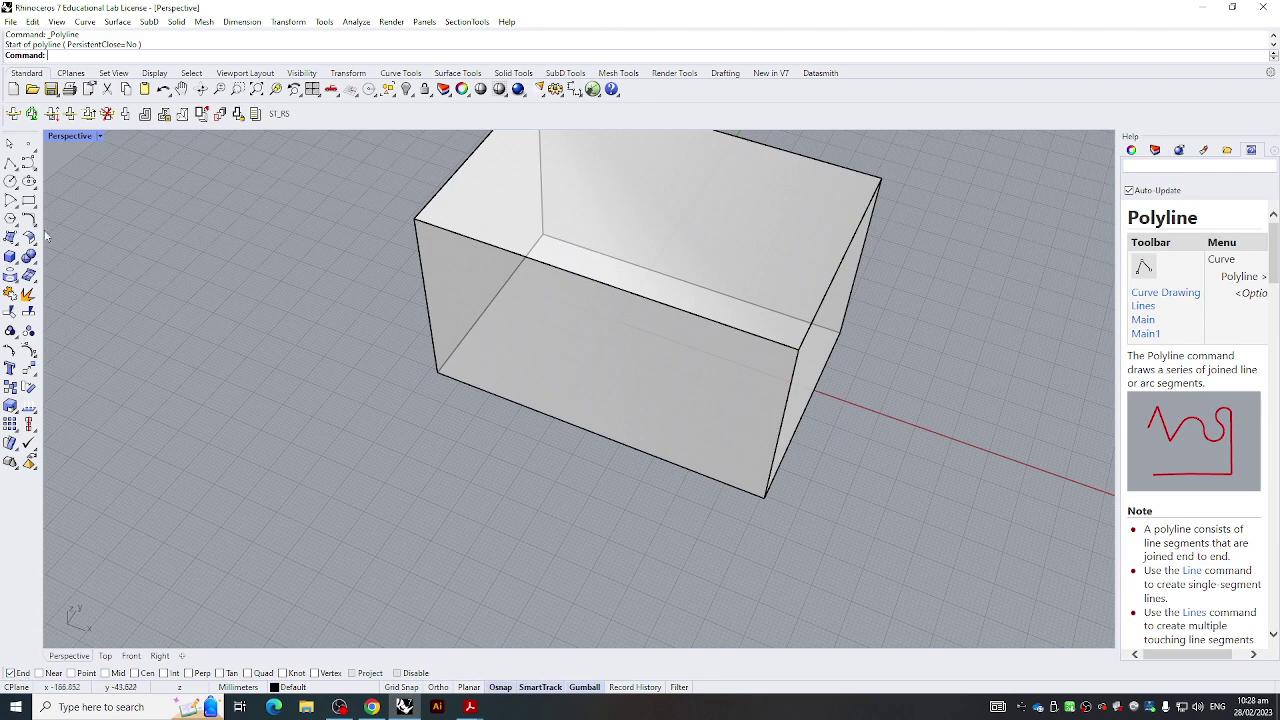
pyautogui.click(508, 250)
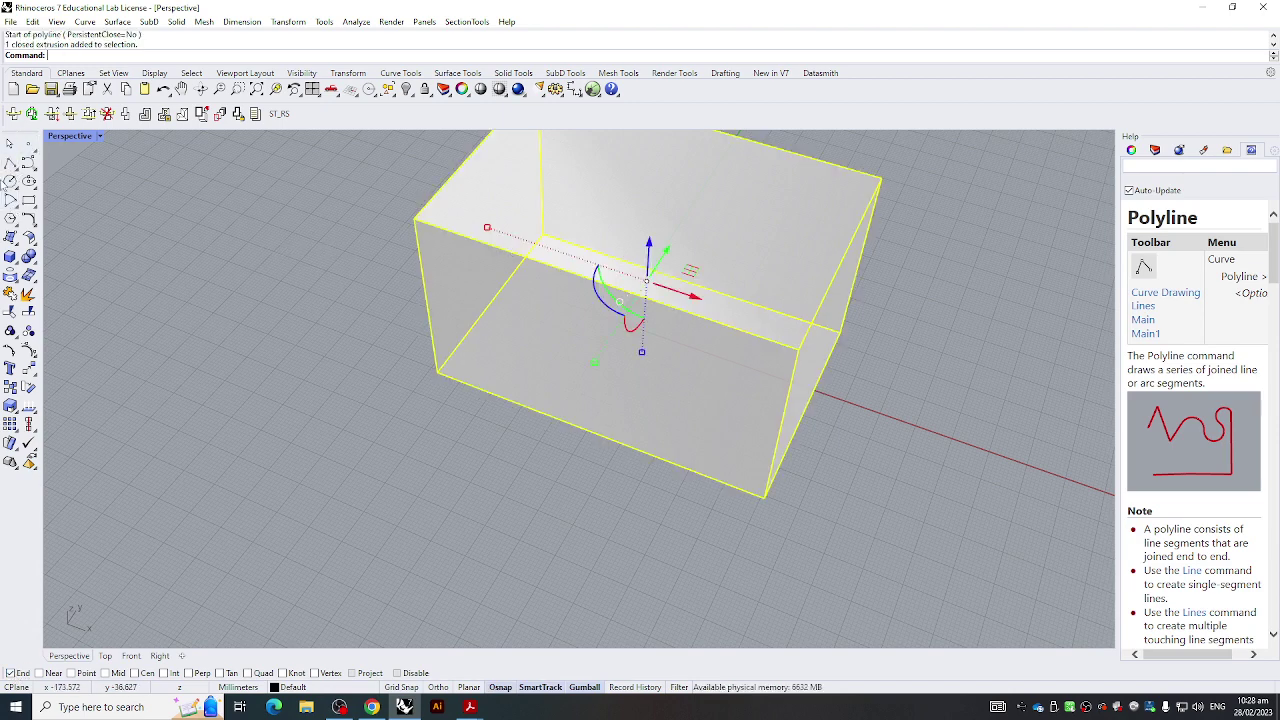
pyautogui.click(12, 163)
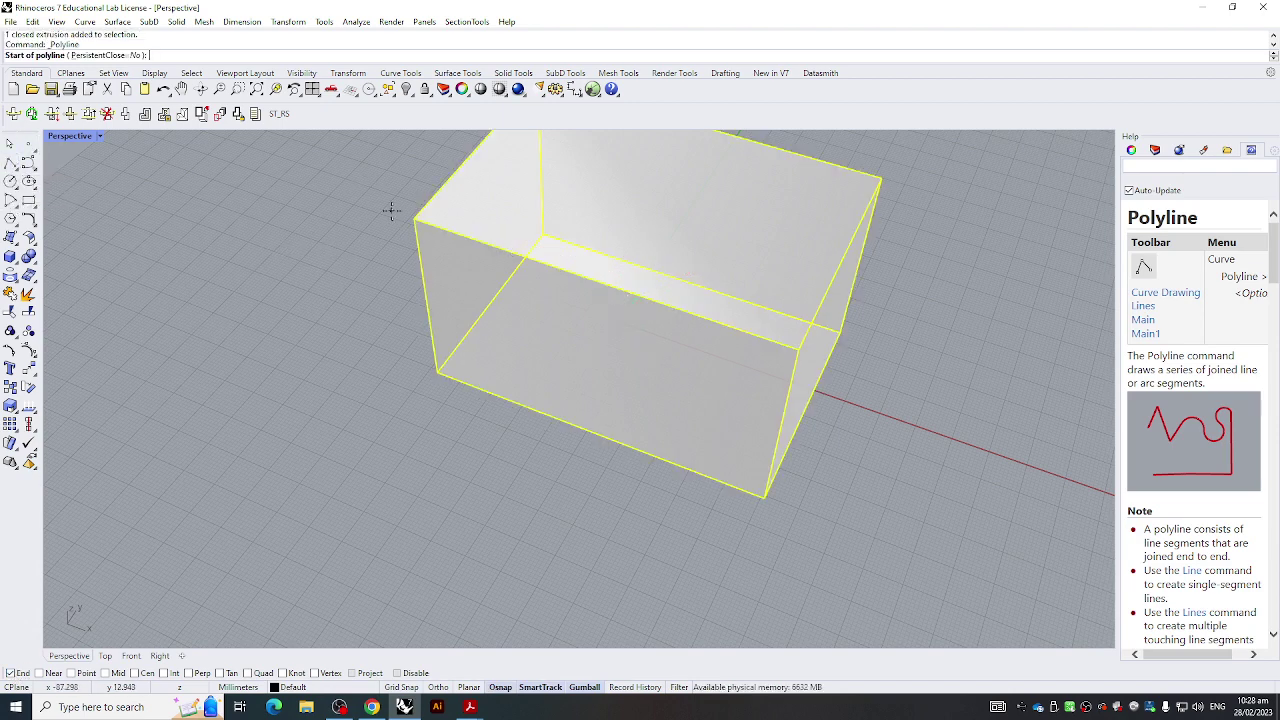
pyautogui.scroll(5, 405, 218)
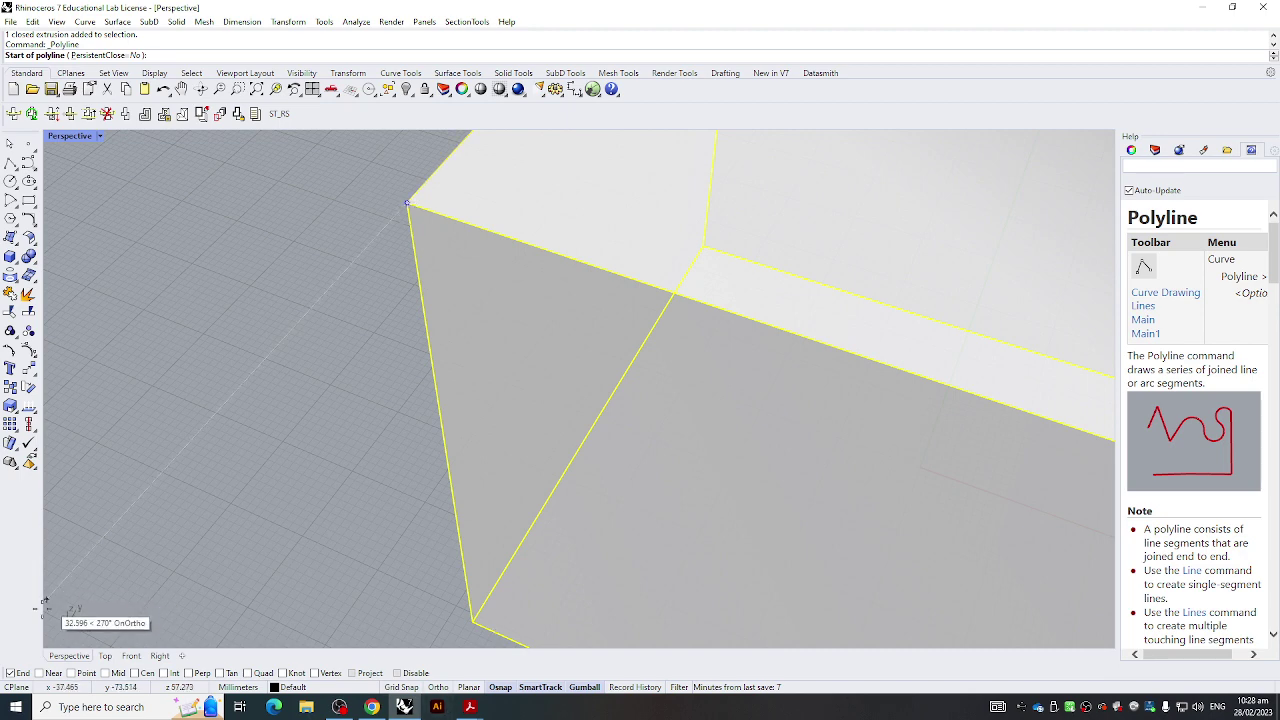
# Turn off the End object snap and try the polyline start point without snapping
pyautogui.click(11, 672)
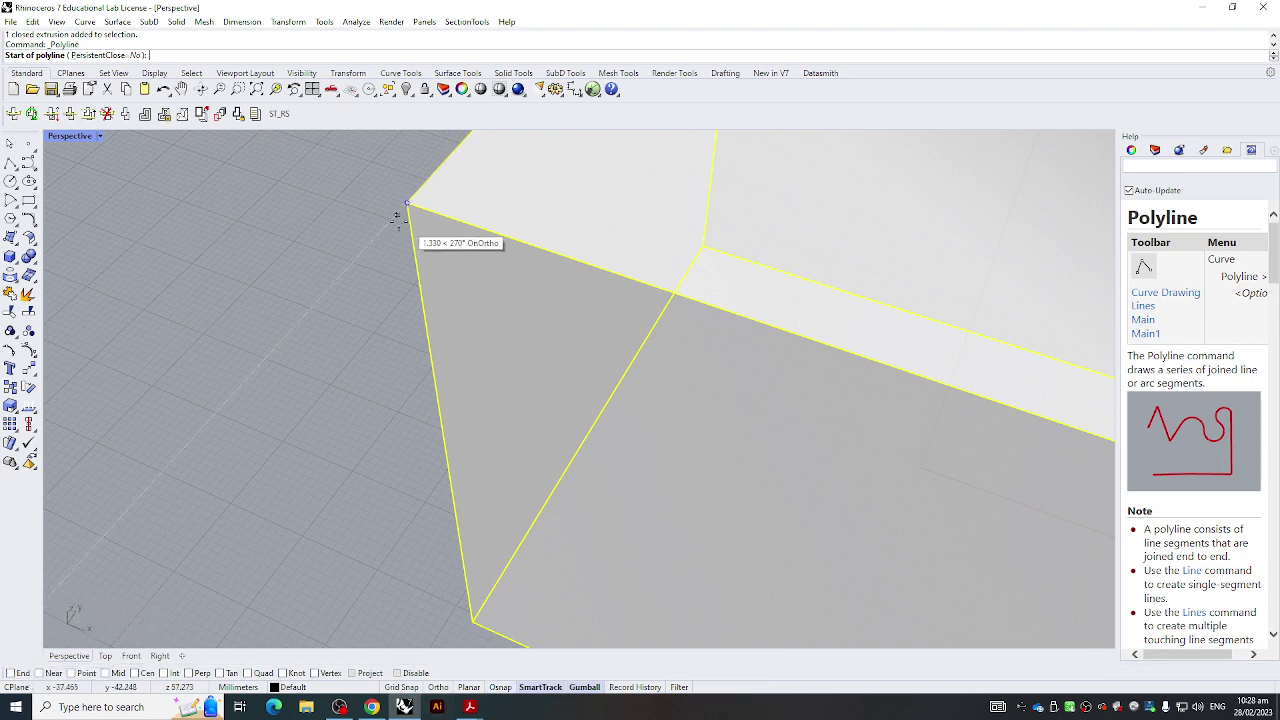
pyautogui.press('Escape')
pyautogui.press('Return')
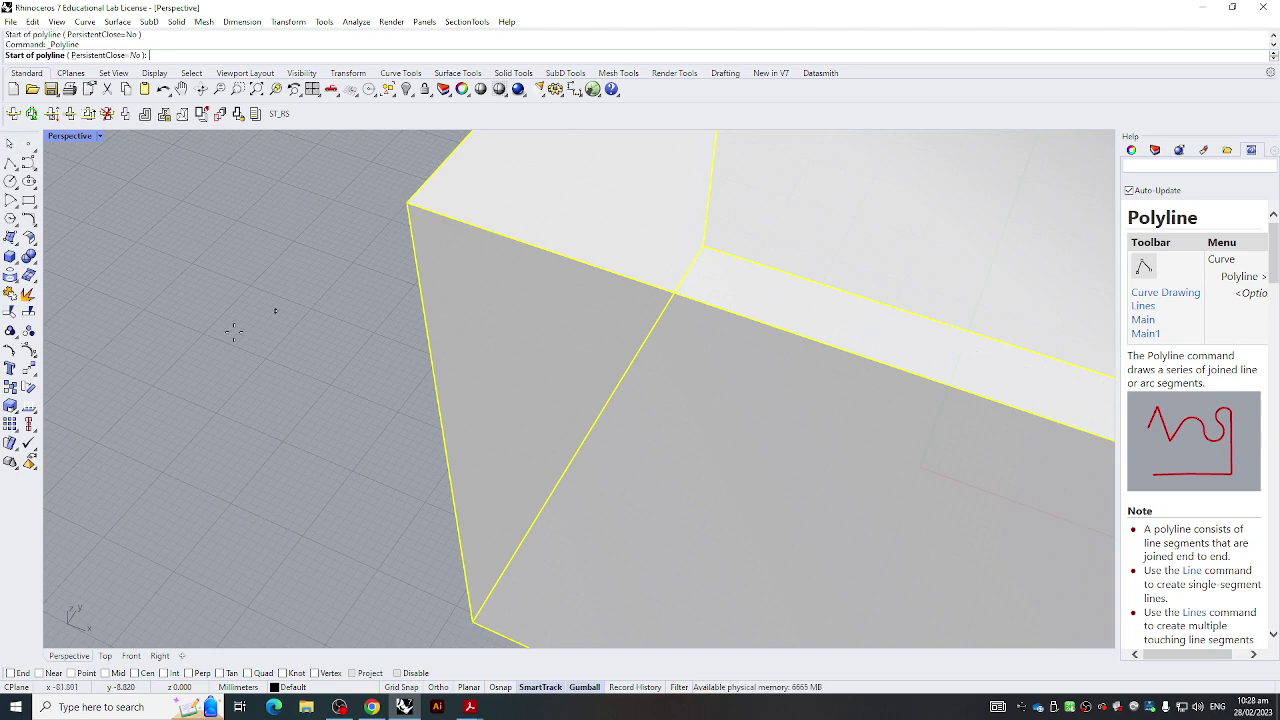
pyautogui.press('Escape')
# Turn on the End and Point object snaps, and place a test point beside the box and undo it
pyautogui.click(11, 672)
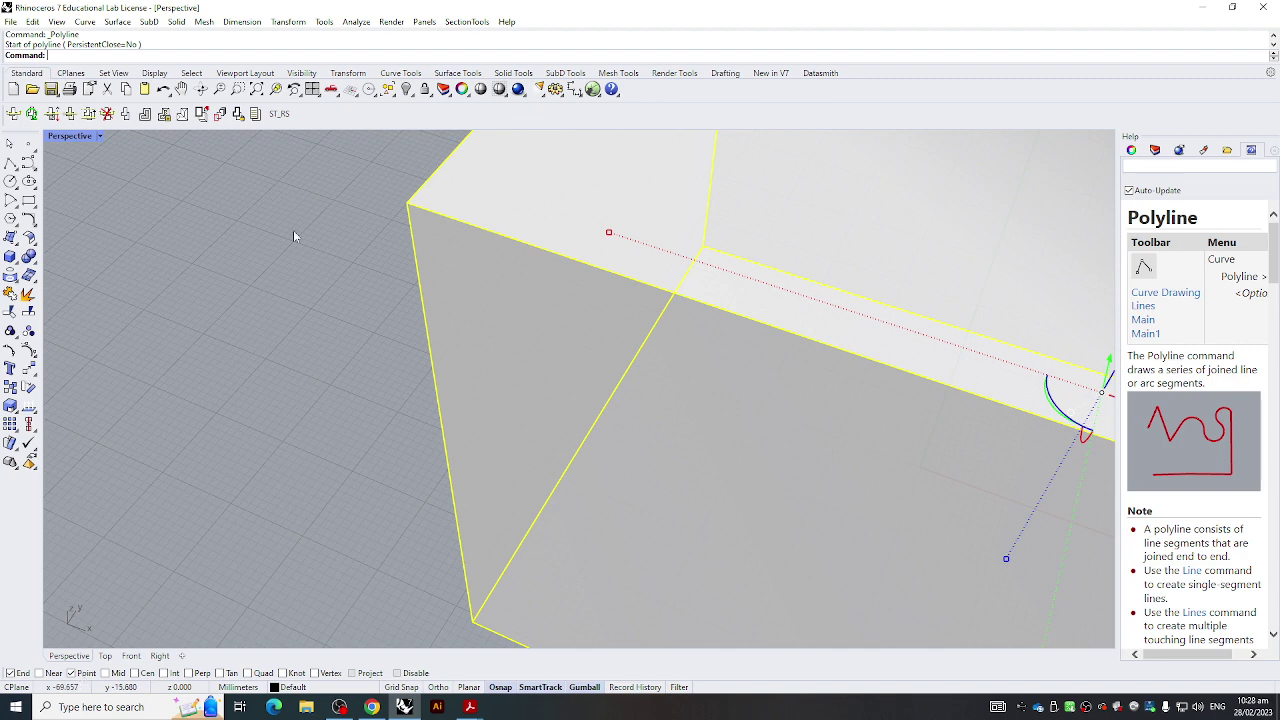
pyautogui.click(29, 143)
pyautogui.click(205, 258)
pyautogui.moveTo(200, 248); pyautogui.dragTo(219, 272)
pyautogui.click(220, 262)
pyautogui.click(257, 242)
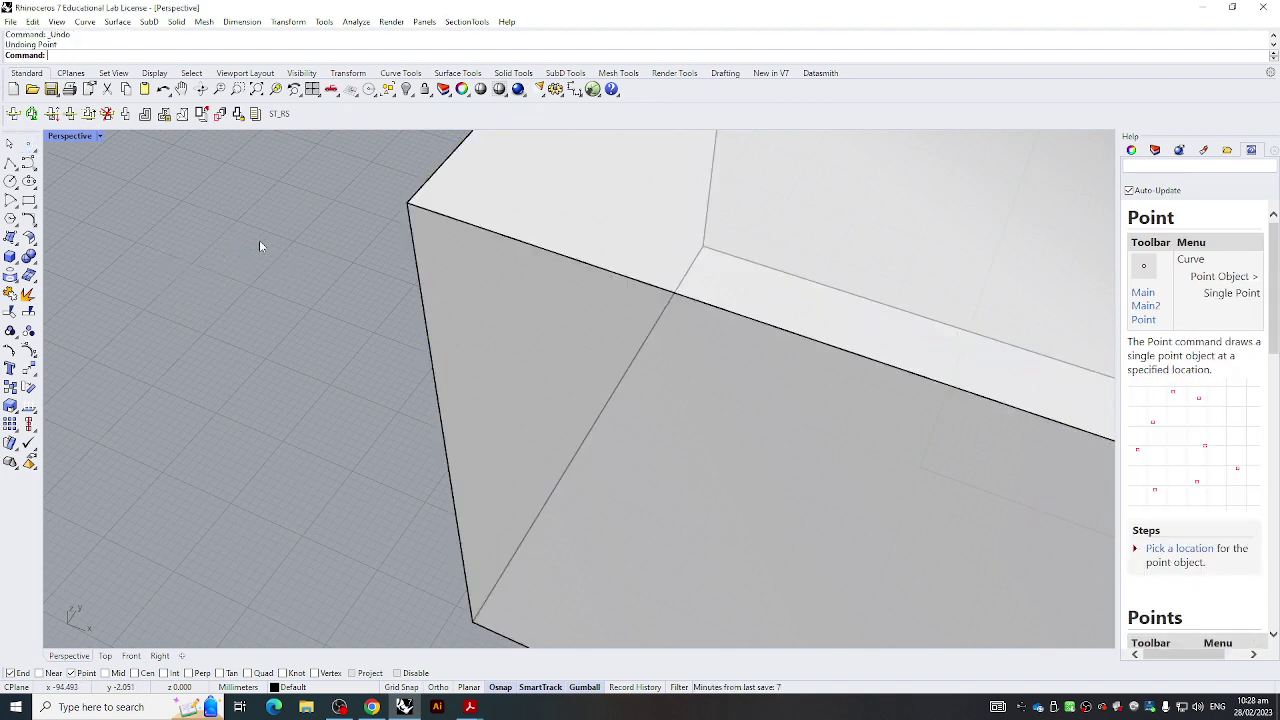
pyautogui.hotkey('ctrl', 'z')
pyautogui.scroll(-5, 589, 493)
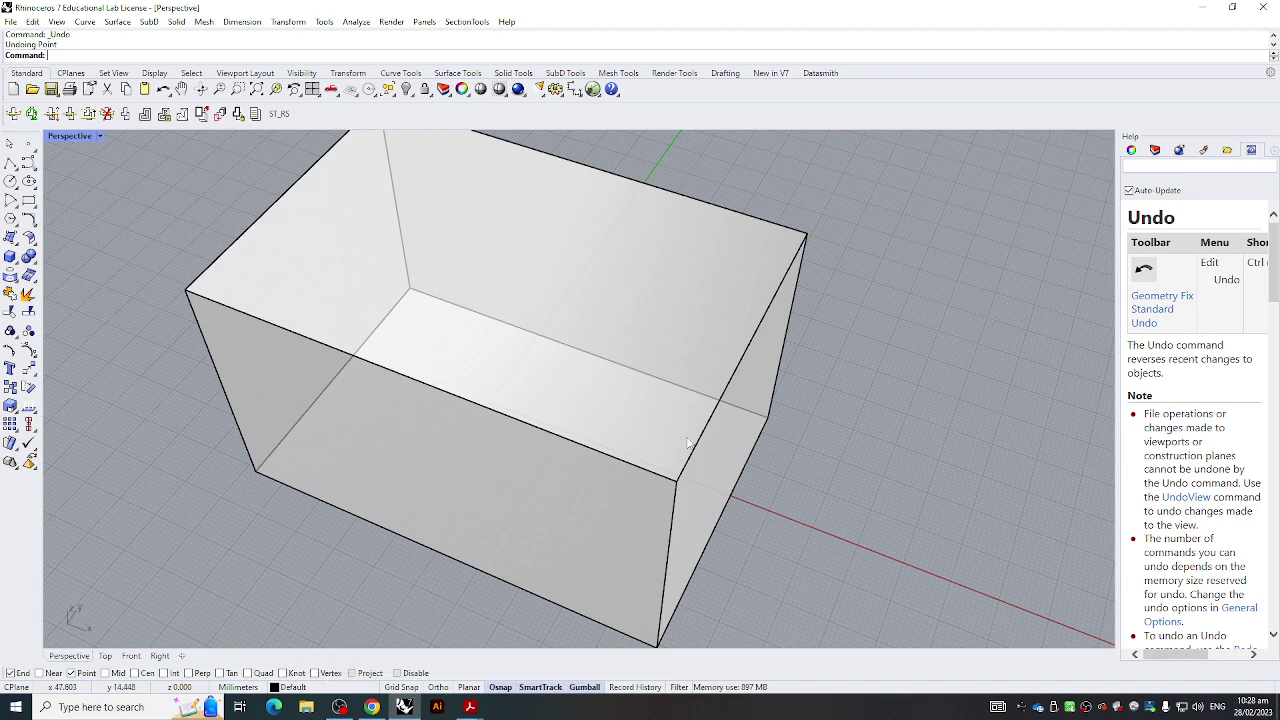
# Turn on the Mid, Int and Perp object snaps
pyautogui.scroll(-4, 533, 425)
pyautogui.keyDown('shift'); pyautogui.moveTo(531, 420); pyautogui.dragTo(473, 416, button='right'); pyautogui.keyUp('shift')
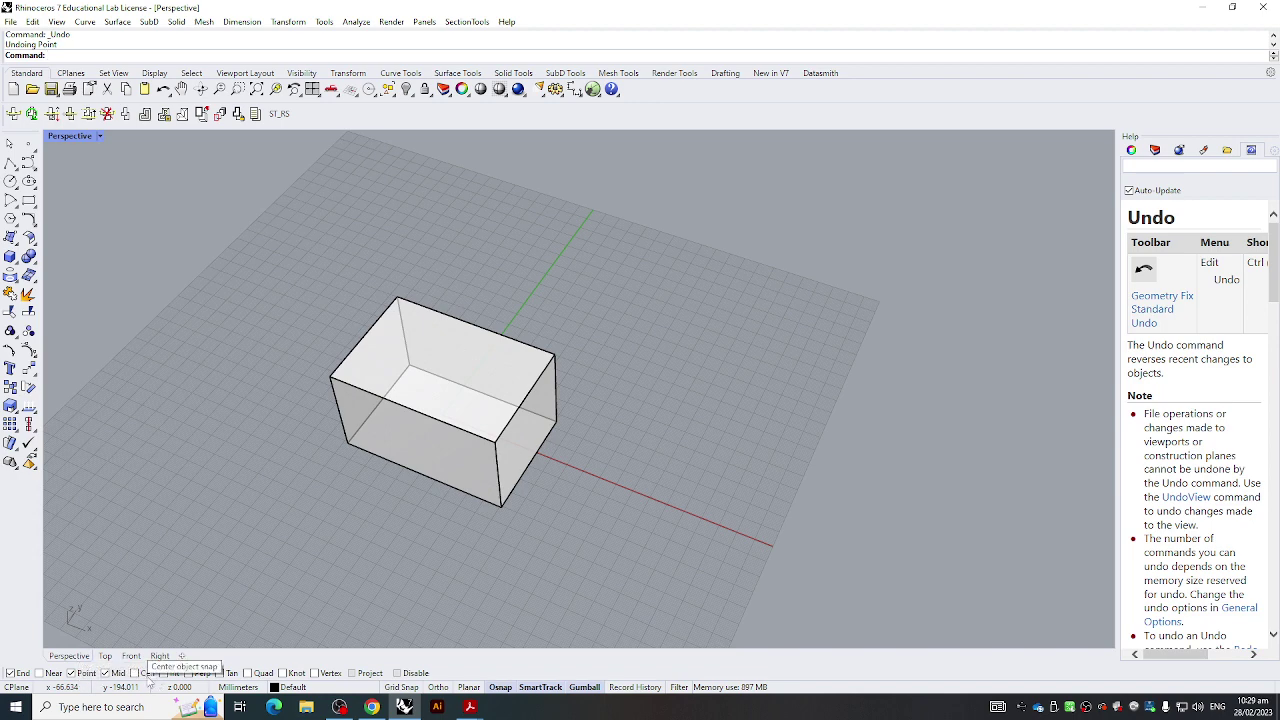
pyautogui.click(165, 673)
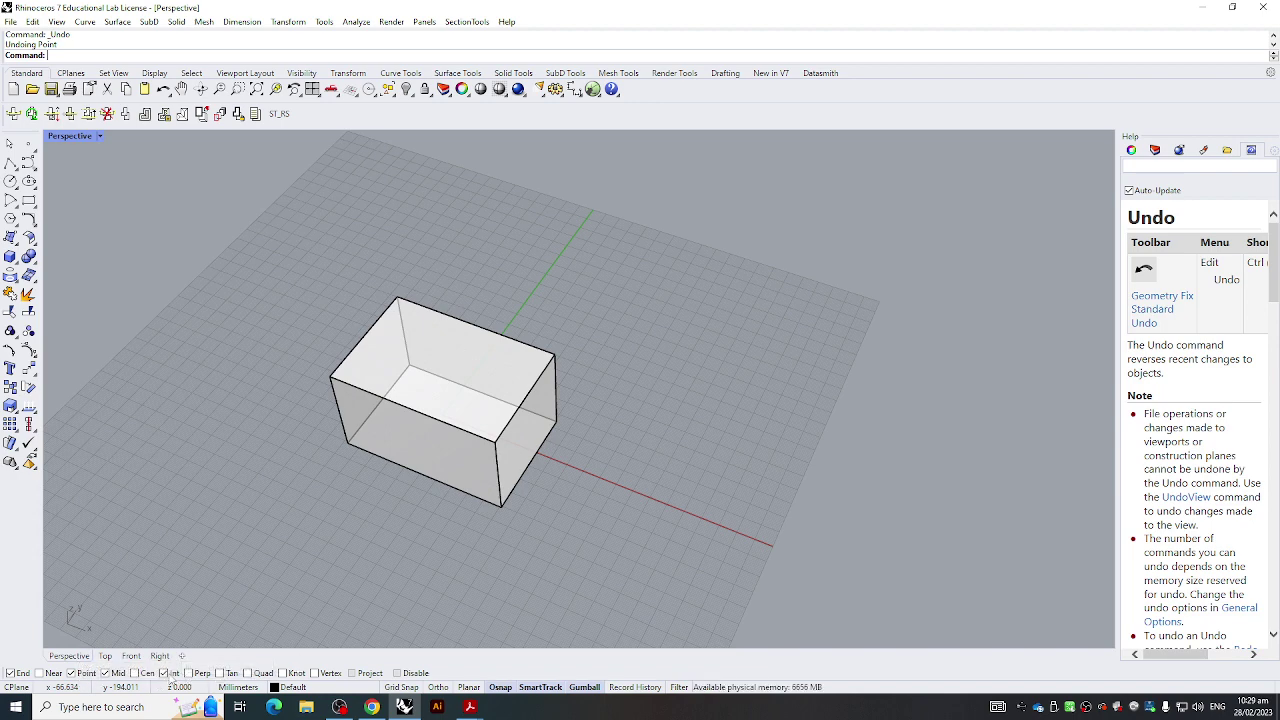
pyautogui.moveTo(278, 623); pyautogui.dragTo(686, 283, button='right')
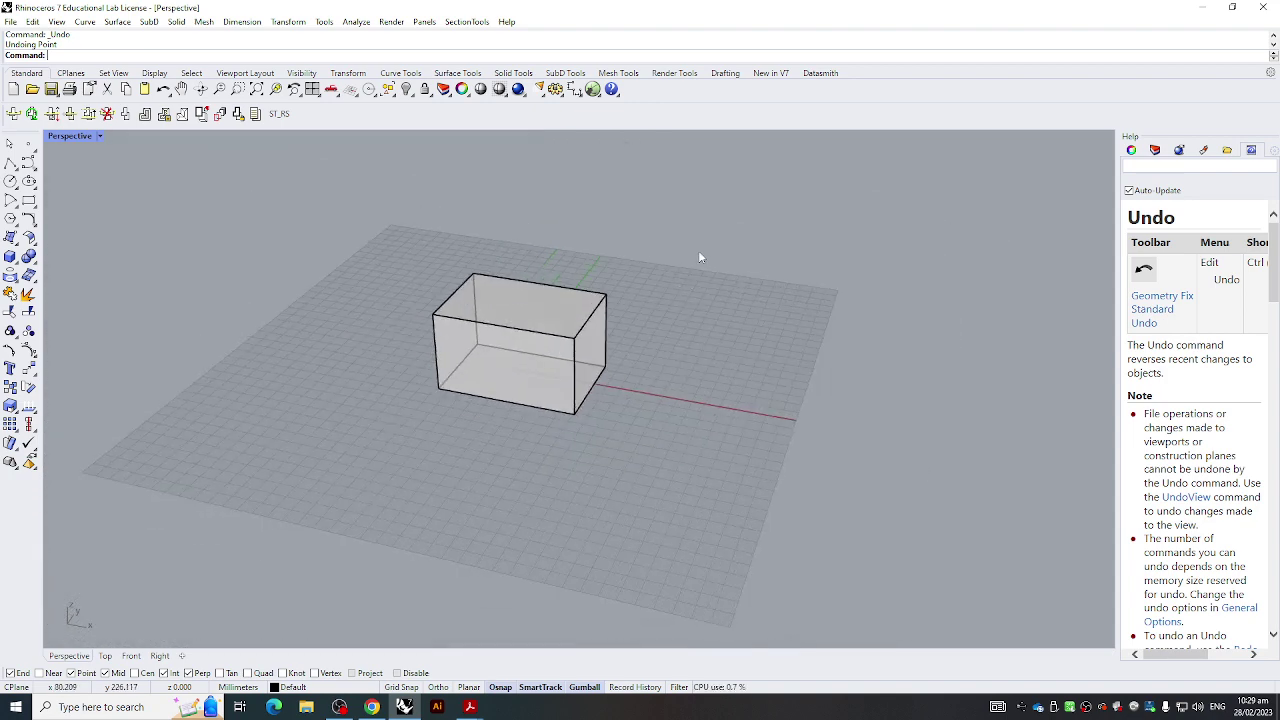
# Turn off the Gumball and select the box without its handles
pyautogui.moveTo(700, 262); pyautogui.dragTo(541, 437)
pyautogui.press('Escape')
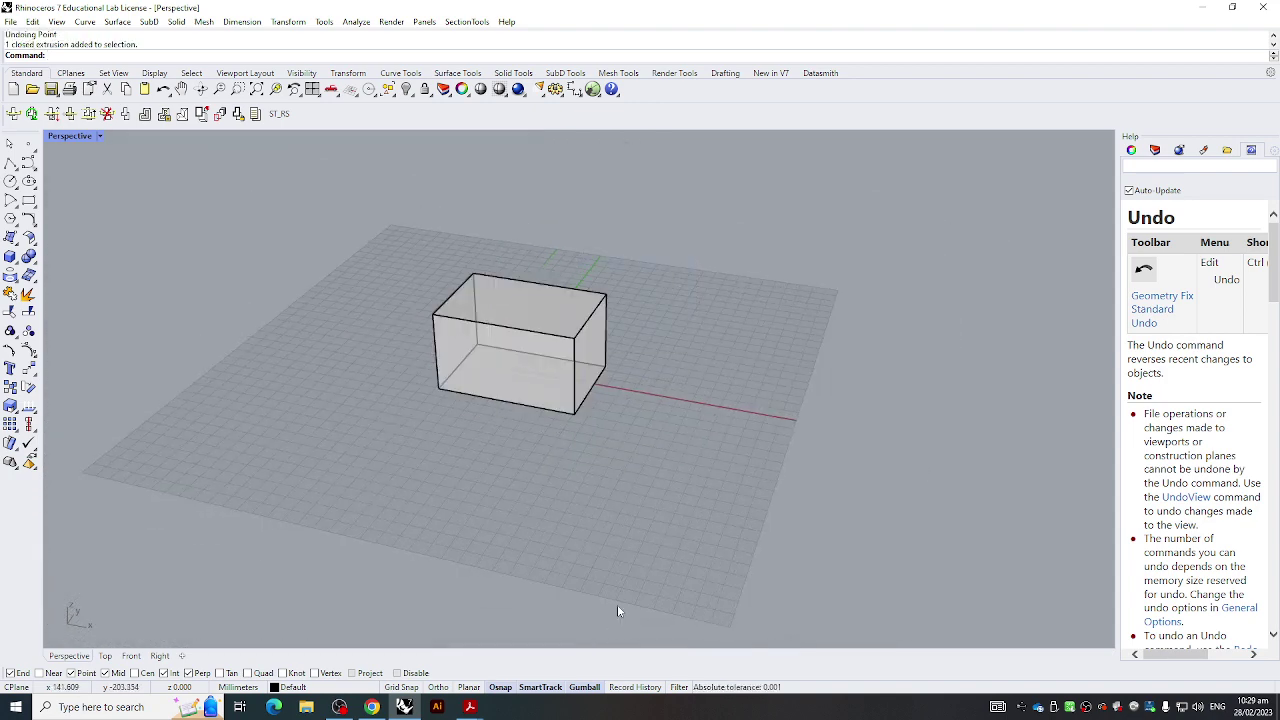
pyautogui.click(589, 688)
pyautogui.moveTo(537, 441); pyautogui.dragTo(584, 417, button='right')
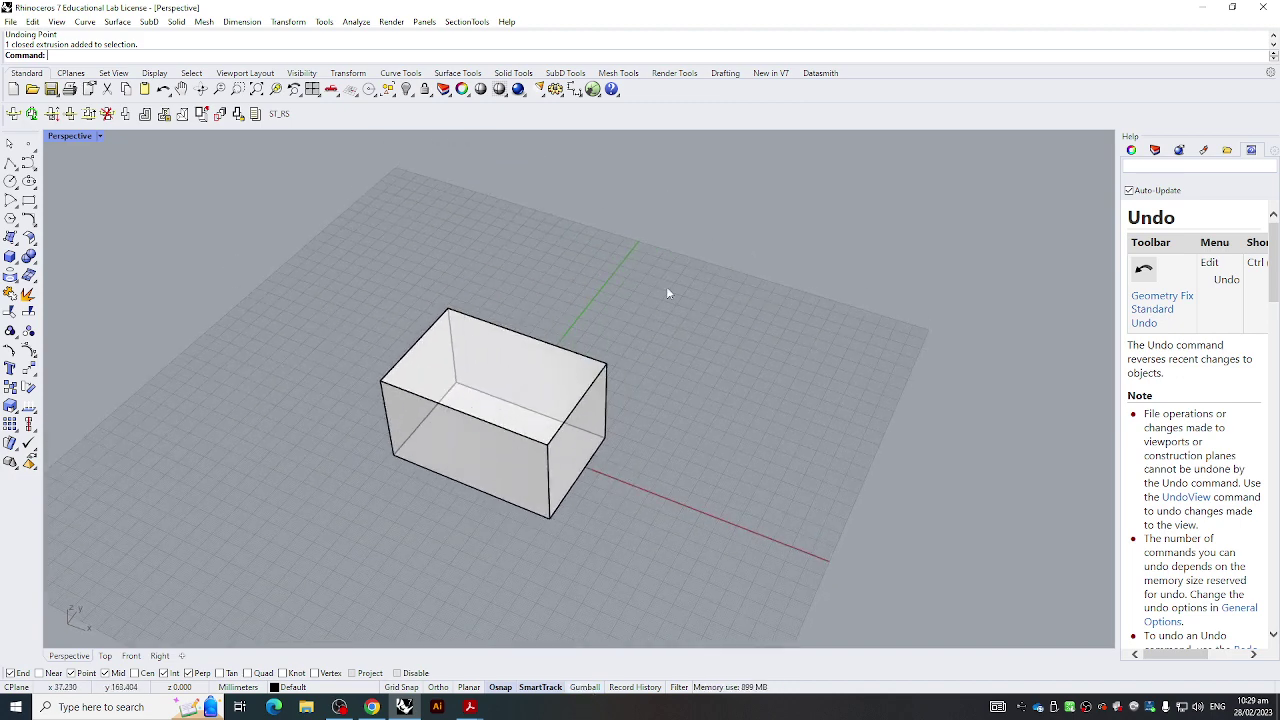
pyautogui.click(479, 497)
# Try moving the selected box freely without the Gumball and undo the move
pyautogui.moveTo(765, 408); pyautogui.dragTo(556, 358, button='right')
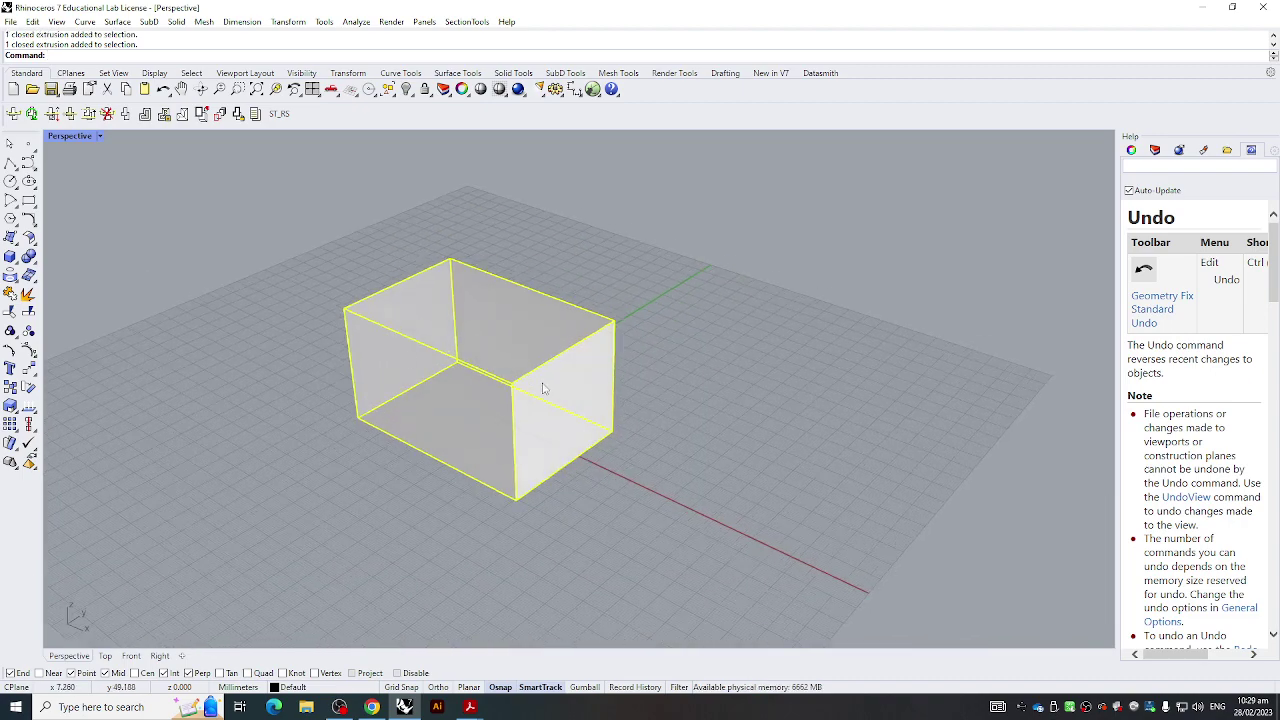
pyautogui.moveTo(418, 420); pyautogui.dragTo(482, 405)
pyautogui.hotkey('ctrl', 'z')
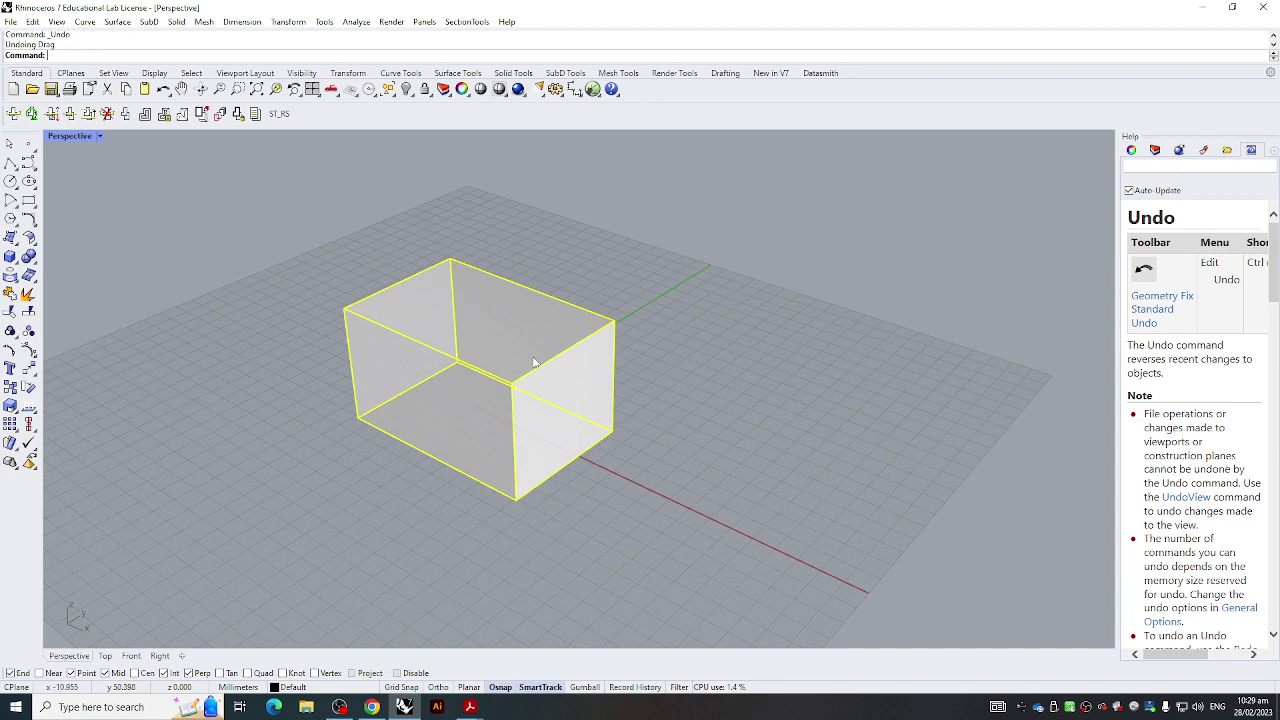
pyautogui.moveTo(528, 366); pyautogui.dragTo(389, 388, button='right')
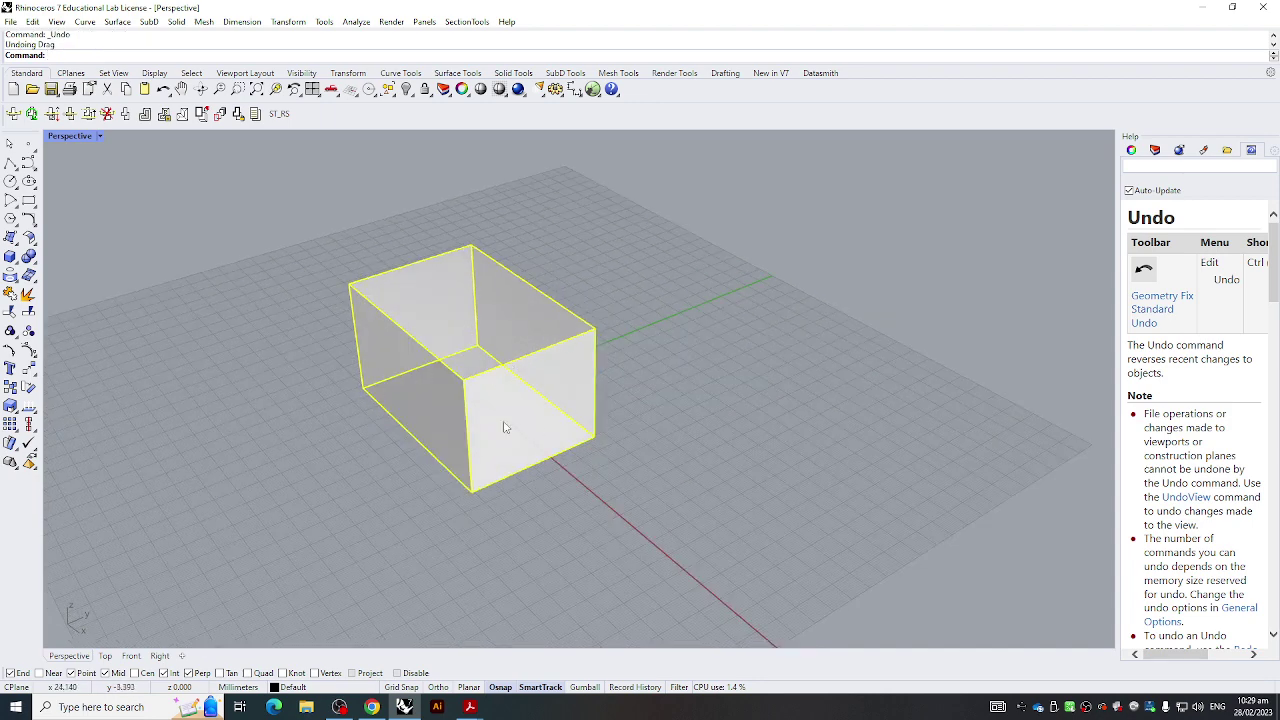
# Turn the Gumball back on, and try moving the box along its red X arrow and undo the move
pyautogui.click(585, 687)
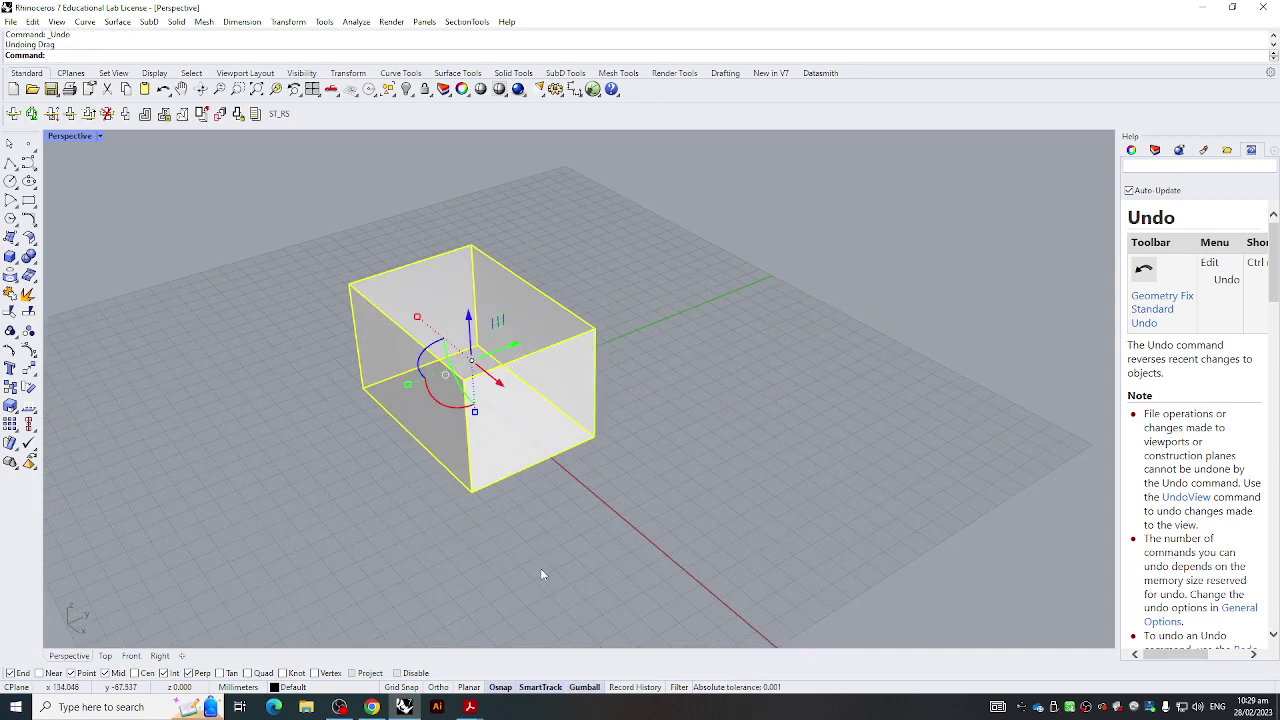
pyautogui.moveTo(545, 352); pyautogui.dragTo(641, 303, button='right')
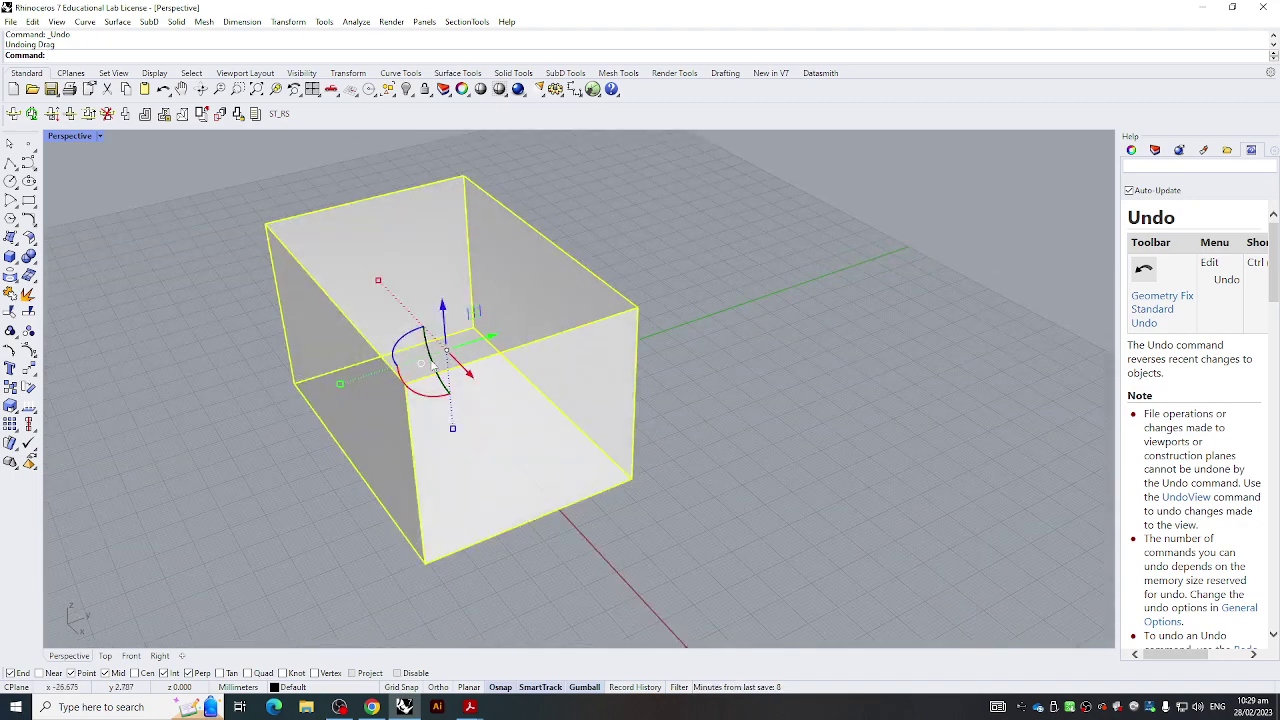
pyautogui.moveTo(467, 372); pyautogui.dragTo(450, 440)
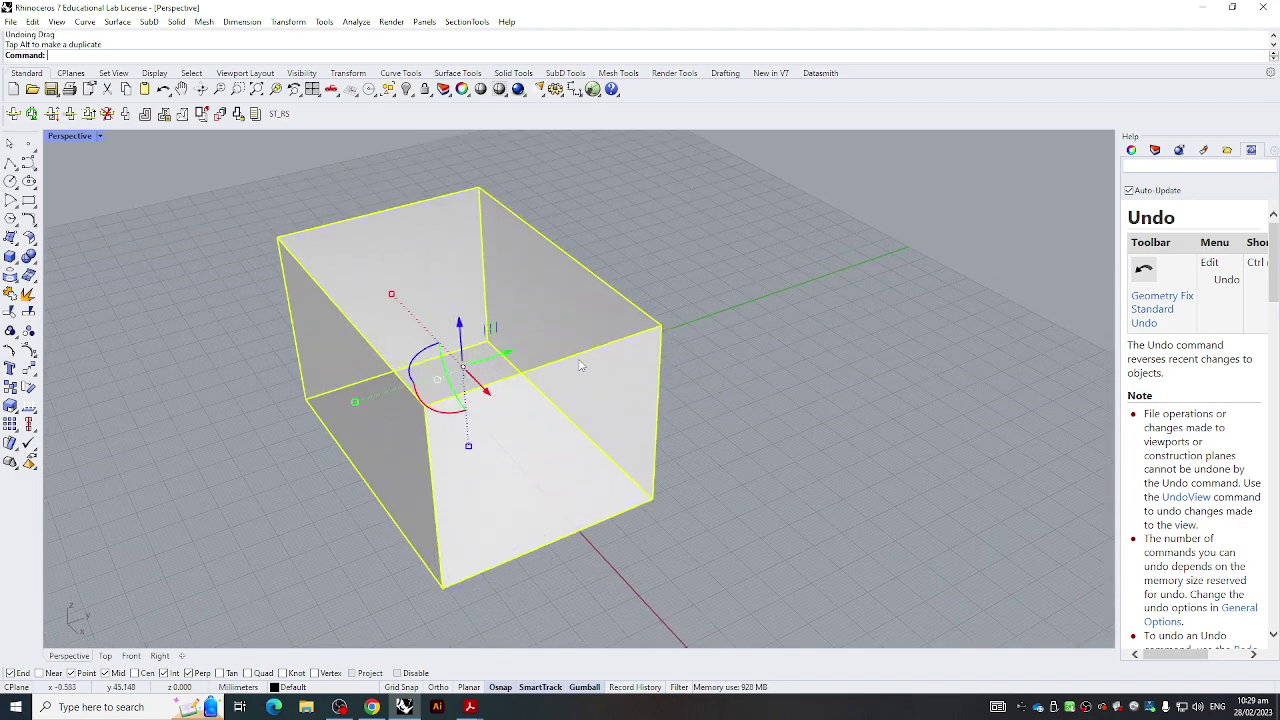
pyautogui.hotkey('ctrl', 'z')
pyautogui.moveTo(467, 383)
pyautogui.mouseDown()
pyautogui.moveTo(490, 392)
pyautogui.moveTo(452, 352)
pyautogui.moveTo(510, 415)
pyautogui.moveTo(468, 385)
pyautogui.mouseUp()
# Test moving the box along the Gumball's Y, Z and X arrows, undo each move and deselect the box
pyautogui.moveTo(578, 343); pyautogui.dragTo(493, 362, button='right')
pyautogui.moveTo(493, 359); pyautogui.dragTo(739, 330)
pyautogui.hotkey('ctrl', 'z')
pyautogui.moveTo(420, 352); pyautogui.dragTo(492, 340, button='right')
pyautogui.moveTo(480, 321); pyautogui.dragTo(476, 171)
pyautogui.hotkey('ctrl', 'z')
pyautogui.moveTo(495, 383); pyautogui.dragTo(598, 446)
pyautogui.hotkey('ctrl', 'z')
pyautogui.click(731, 350)
# Move the box along the Y axis by entering an exact distance for the Gumball's green arrow
pyautogui.moveTo(560, 380); pyautogui.dragTo(511, 376, button='right')
pyautogui.scroll(2, 510, 377)
pyautogui.click(437, 398)
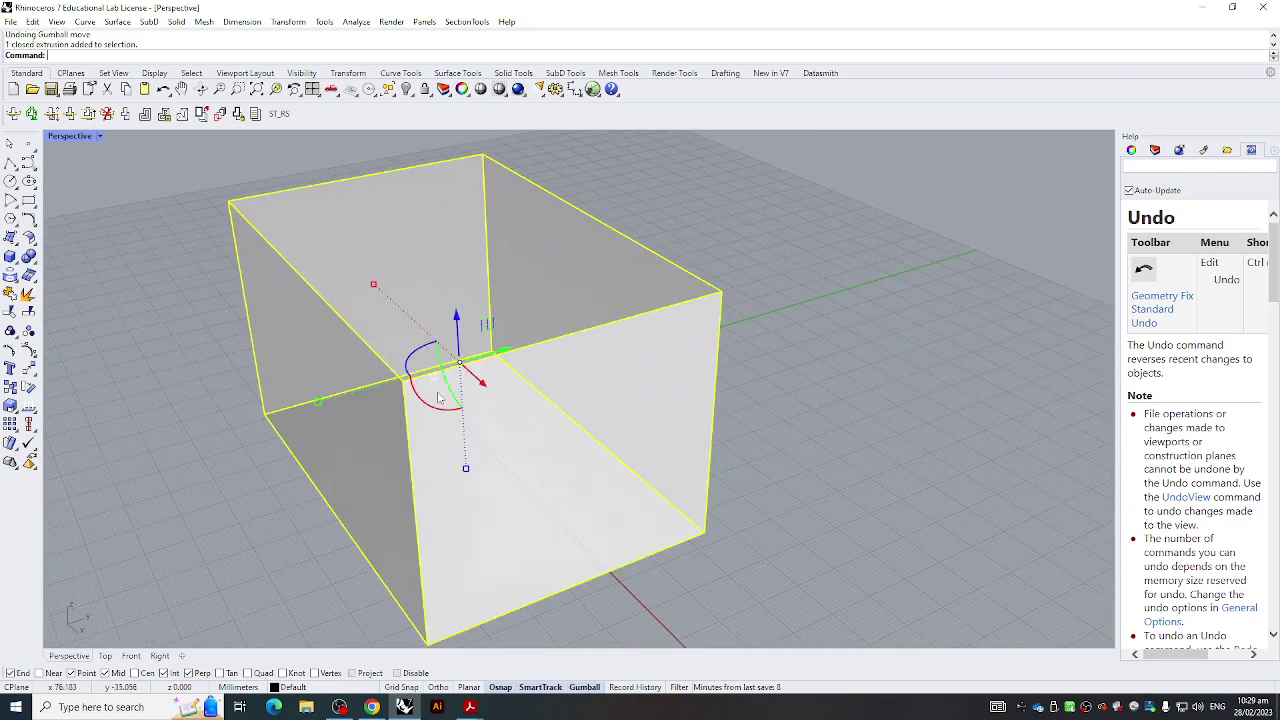
pyautogui.click(504, 353)
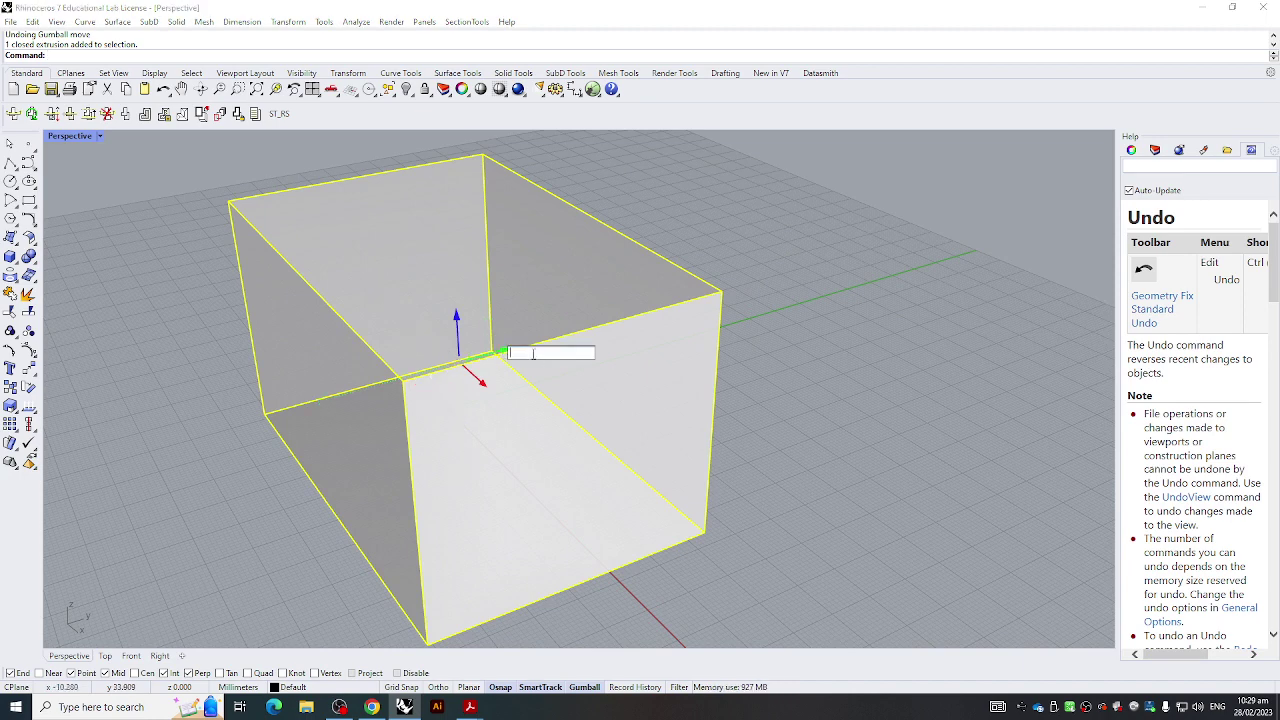
pyautogui.press('Return')
pyautogui.scroll(-2, 963, 337)
pyautogui.keyDown('shift'); pyautogui.moveTo(1006, 320); pyautogui.dragTo(846, 363, button='right'); pyautogui.keyUp('shift')
pyautogui.press('Escape')
# Select the box, try scaling it along X with the Gumball's red scale handle, and undo the scaling
pyautogui.moveTo(719, 303); pyautogui.dragTo(545, 383, button='right')
pyautogui.click(545, 384)
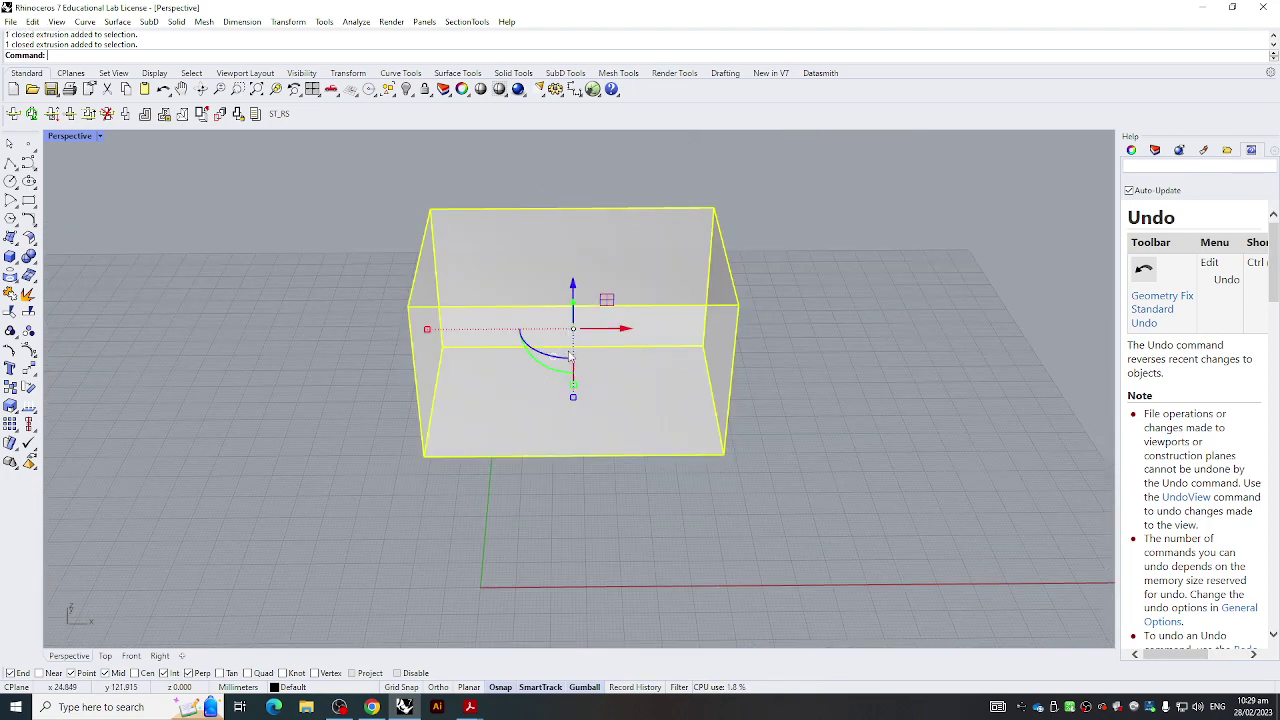
pyautogui.moveTo(427, 334); pyautogui.dragTo(451, 355)
pyautogui.hotkey('ctrl', 'z')
pyautogui.scroll(3, 430, 334)
pyautogui.hotkey('ctrl', 'z')
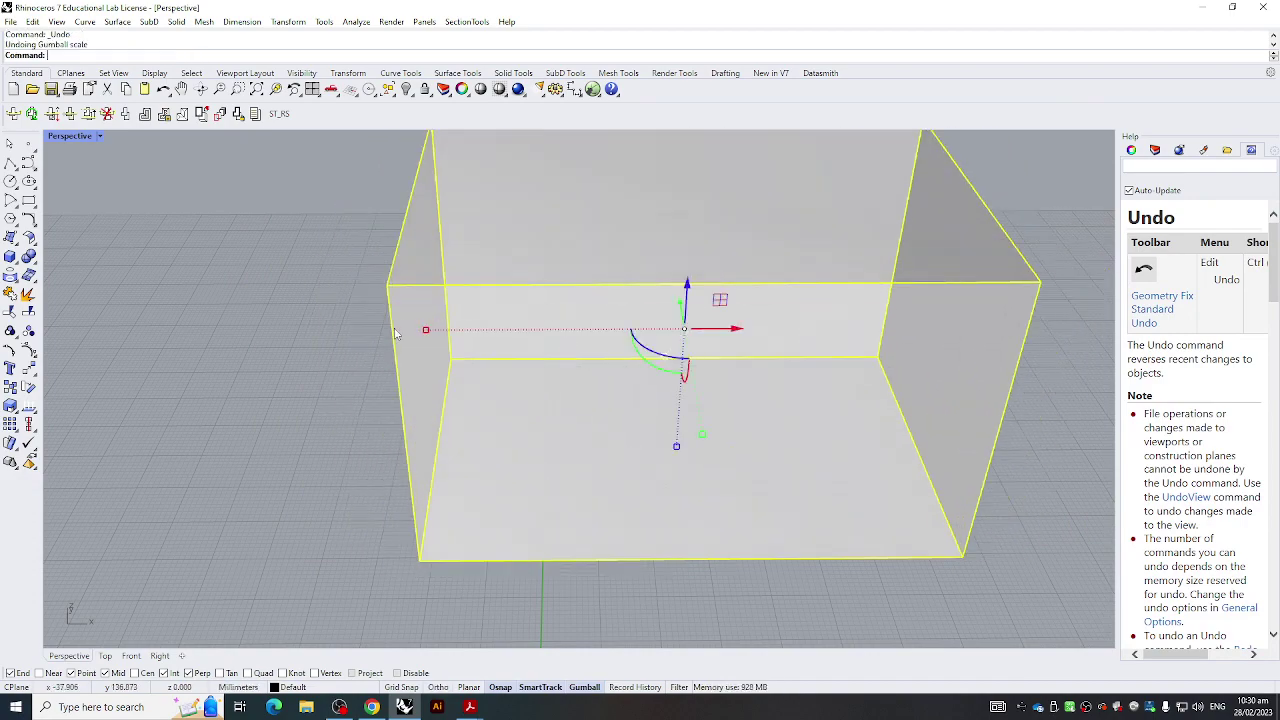
# Repeat the one-directional X scaling of the box with the Gumball, viewing it from other angles, and undo each attempt
pyautogui.moveTo(425, 330); pyautogui.dragTo(550, 347)
pyautogui.moveTo(550, 347); pyautogui.dragTo(429, 363, button='right')
pyautogui.scroll(4, 766, 330)
pyautogui.moveTo(777, 365); pyautogui.dragTo(228, 396, button='right')
pyautogui.hotkey('ctrl', 'z')
pyautogui.scroll(-6, 330, 386)
pyautogui.keyDown('shift'); pyautogui.moveTo(340, 388); pyautogui.dragTo(340, 343, button='right'); pyautogui.keyUp('shift')
pyautogui.moveTo(195, 355)
pyautogui.mouseDown()
pyautogui.moveTo(157, 358)
pyautogui.moveTo(217, 351)
pyautogui.mouseUp()
pyautogui.hotkey('ctrl', 'z')
# Try rotating the box about the vertical axis with the Gumball's blue arc and undo the rotation
pyautogui.moveTo(523, 408); pyautogui.dragTo(632, 398, button='right')
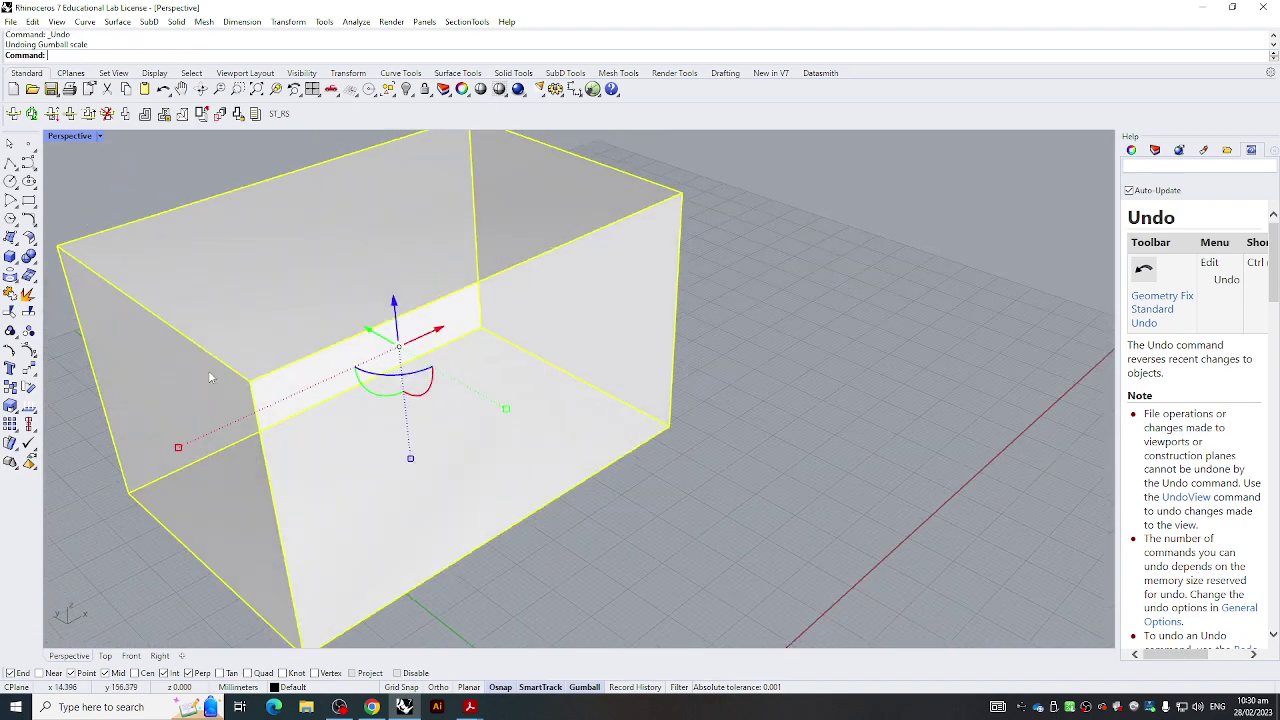
pyautogui.moveTo(416, 376)
pyautogui.mouseDown()
pyautogui.moveTo(458, 358)
pyautogui.moveTo(348, 364)
pyautogui.moveTo(400, 375)
pyautogui.mouseUp()
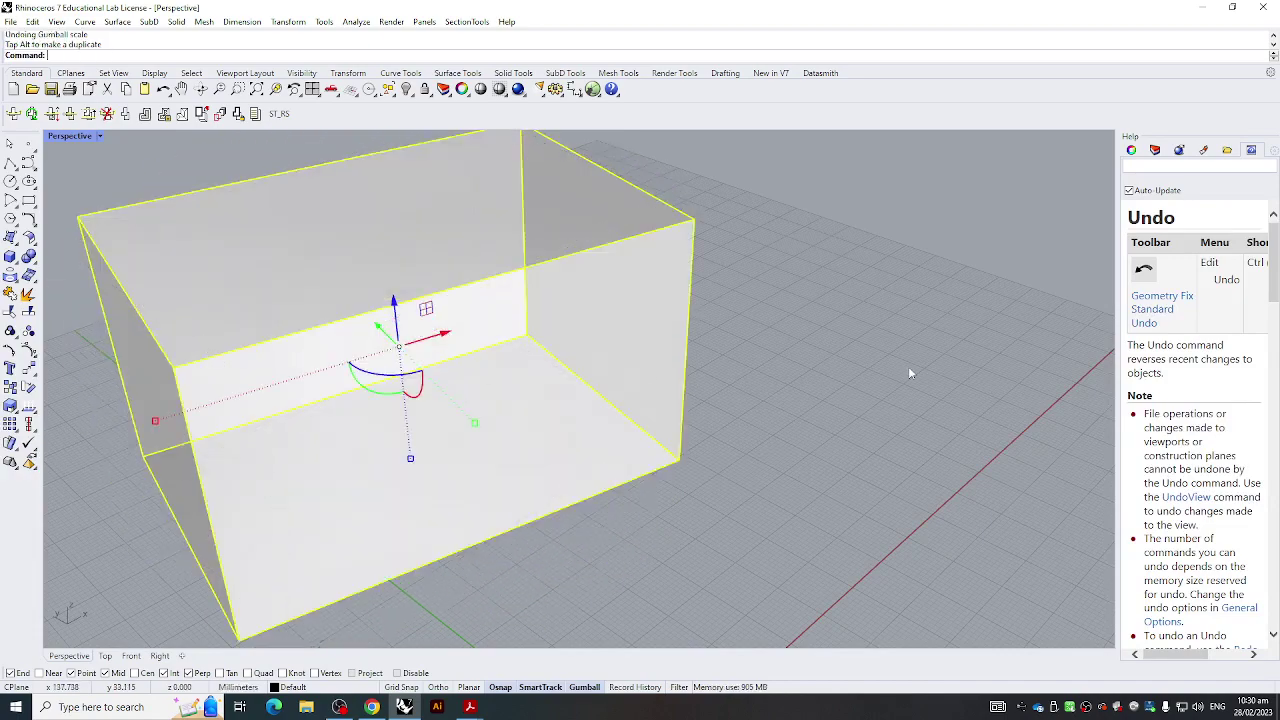
pyautogui.hotkey('ctrl', 'z')
# Reselect the box, open the numeric angle entry of the Gumball's blue rotation arc and close it unused
pyautogui.click(425, 388)
pyautogui.click(947, 381)
pyautogui.rightClick(401, 377)
pyautogui.click(401, 376)
pyautogui.press('Escape')
pyautogui.click(430, 391)
pyautogui.press('Escape')
pyautogui.click(420, 390)
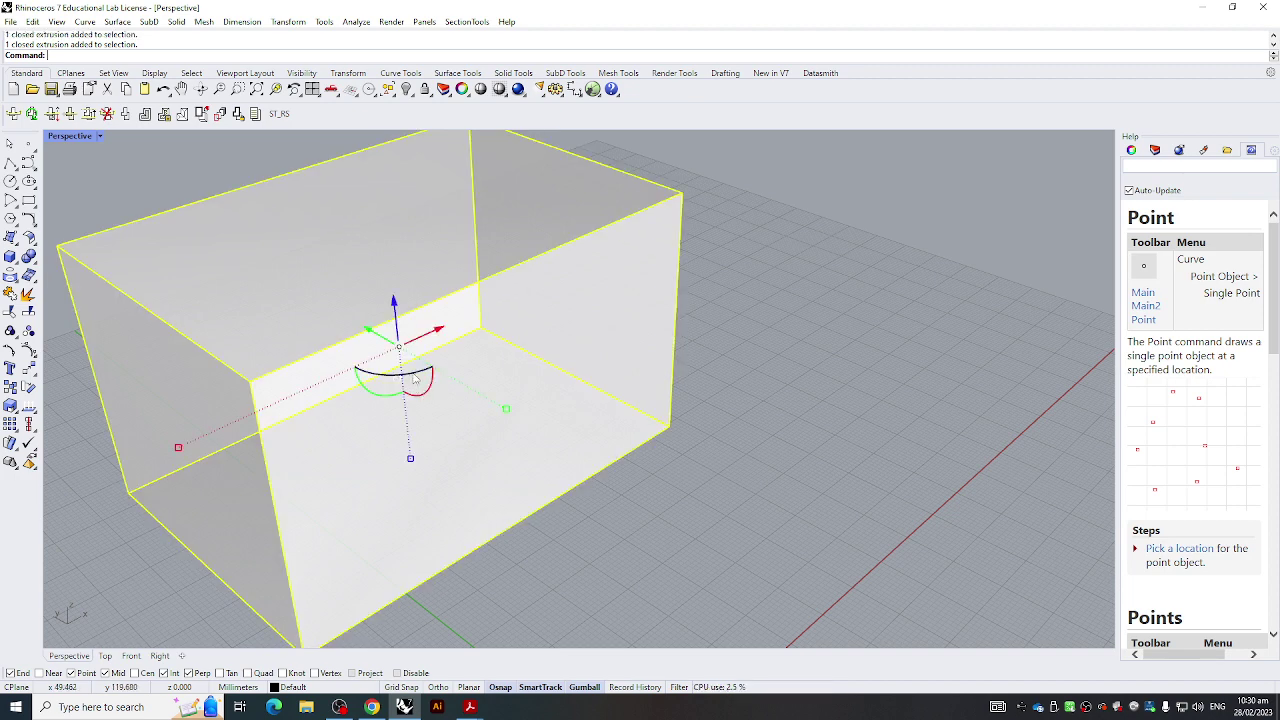
pyautogui.click(414, 378)
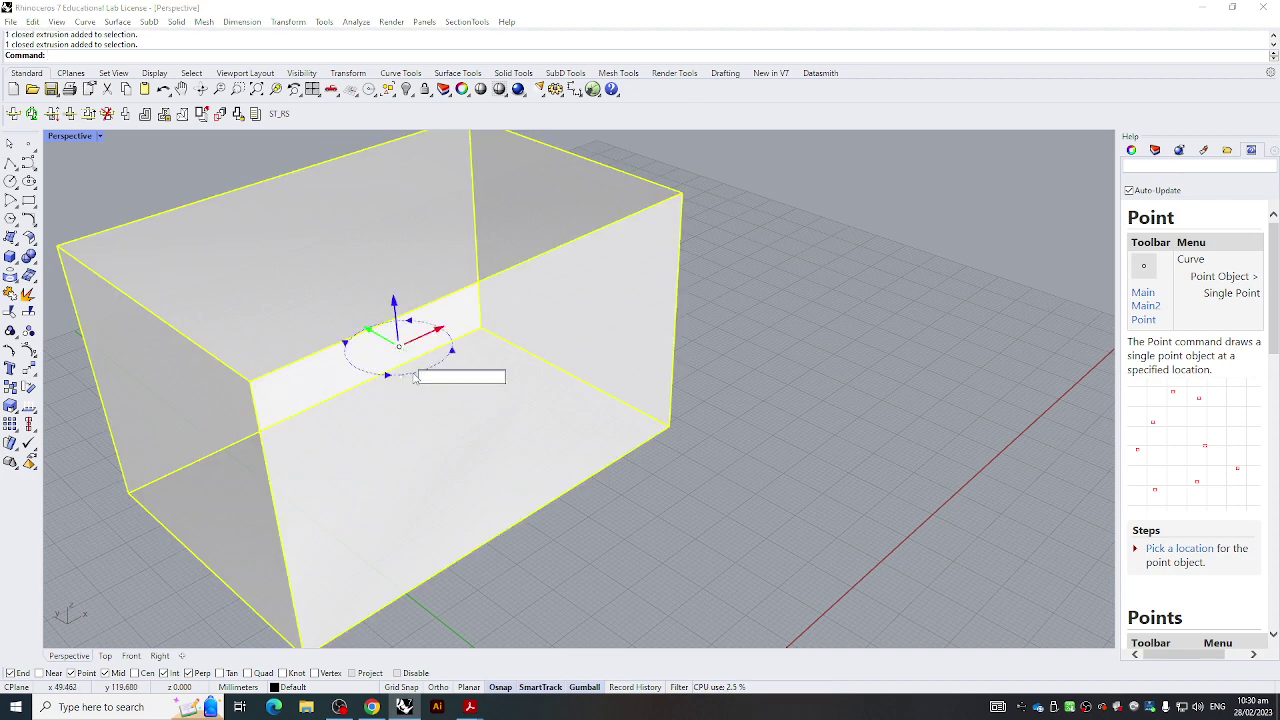
pyautogui.click(697, 331)
# Try another freehand rotation of the box about the vertical axis and undo the trial transformations
pyautogui.moveTo(407, 378); pyautogui.dragTo(500, 350)
pyautogui.hotkey('ctrl', 'z')
pyautogui.scroll(-15, 500, 354)
pyautogui.hotkey('ctrl', 'z')
pyautogui.hotkey('ctrl', 'z')
pyautogui.hotkey('ctrl', 'z')
pyautogui.hotkey('ctrl', 'z')
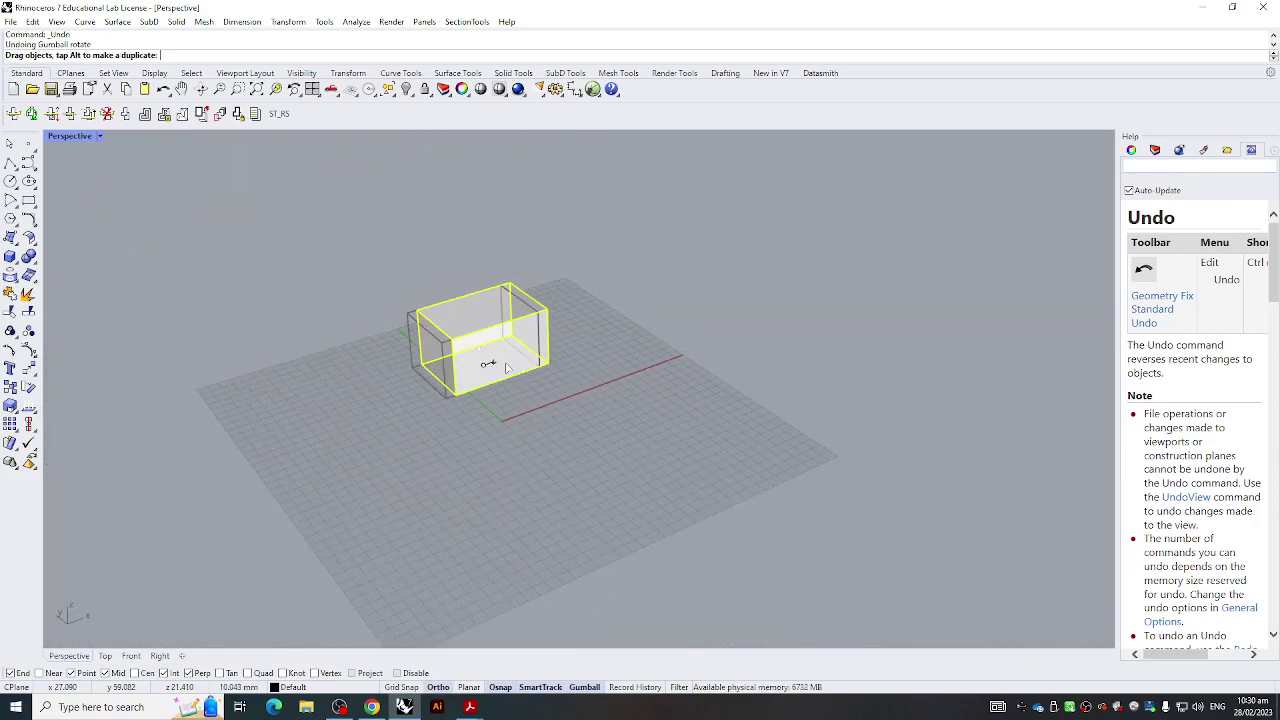
# Rotate the box 180 degrees about the vertical axis with the Gumball under temporary Ortho, and deselect it
pyautogui.keyDown('shift'); pyautogui.moveTo(491, 372); pyautogui.dragTo(463, 281); pyautogui.keyUp('shift')
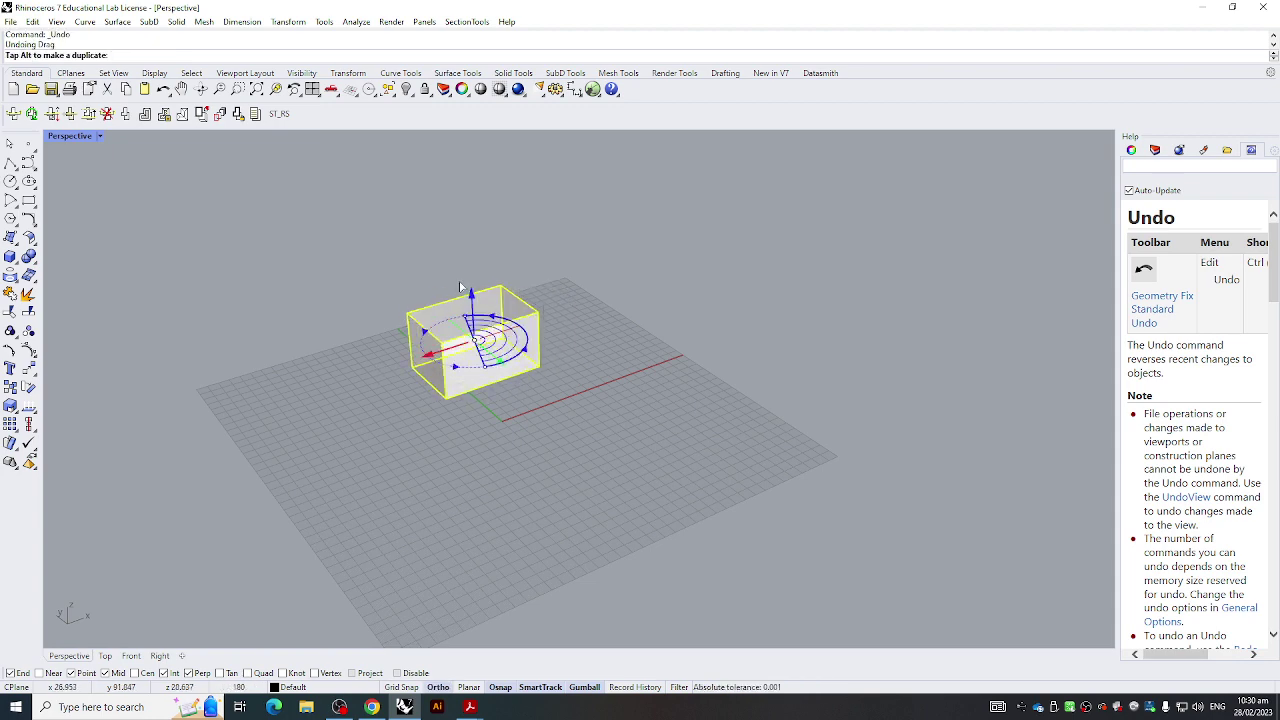
pyautogui.keyDown('shift'); pyautogui.moveTo(365, 324); pyautogui.dragTo(464, 335); pyautogui.keyUp('shift')
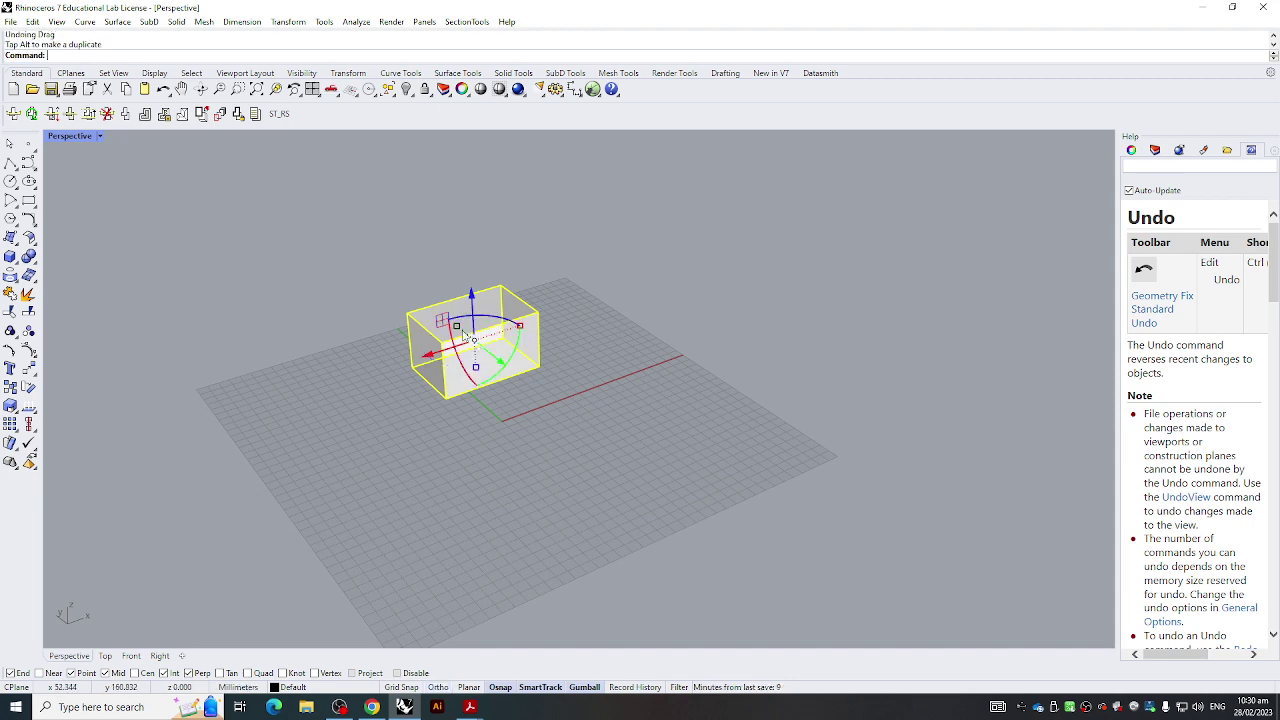
pyautogui.click(625, 630)
pyautogui.keyDown('shift'); pyautogui.moveTo(583, 634); pyautogui.dragTo(569, 610, button='right'); pyautogui.keyUp('shift')
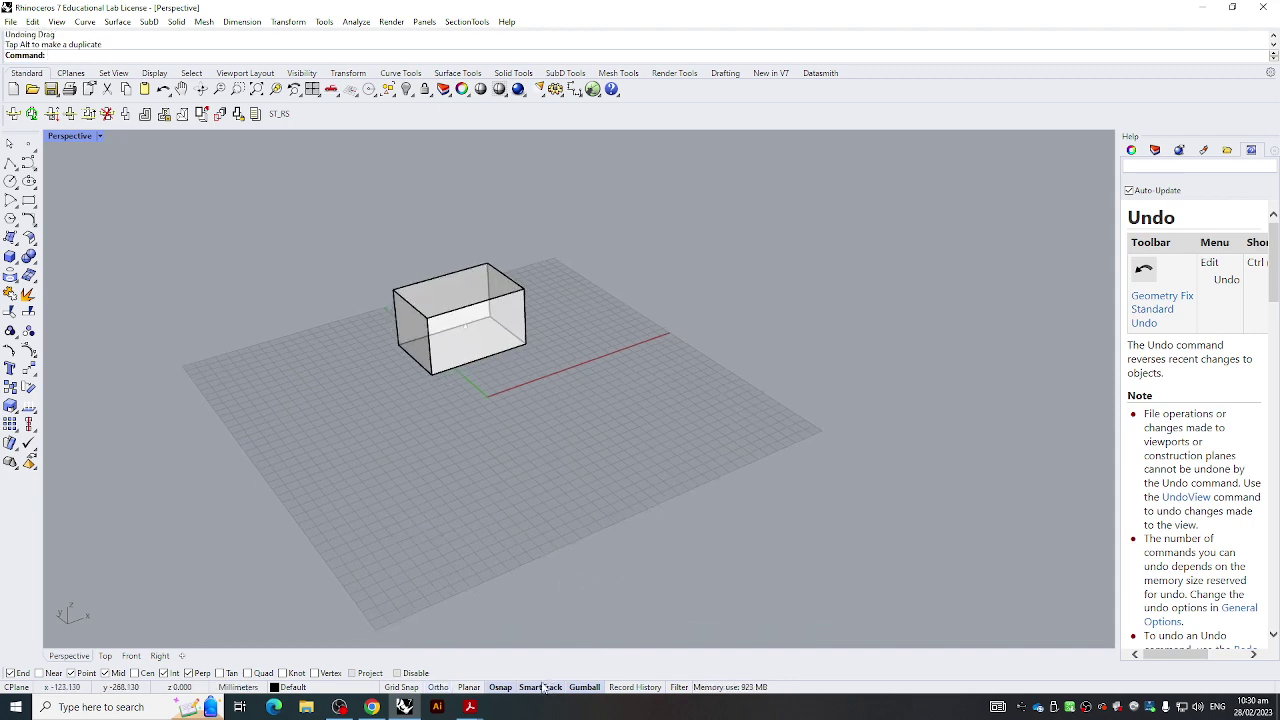
# Turn off SmartTrack and try starting a polyline at the box's upper corner
pyautogui.scroll(5, 489, 291)
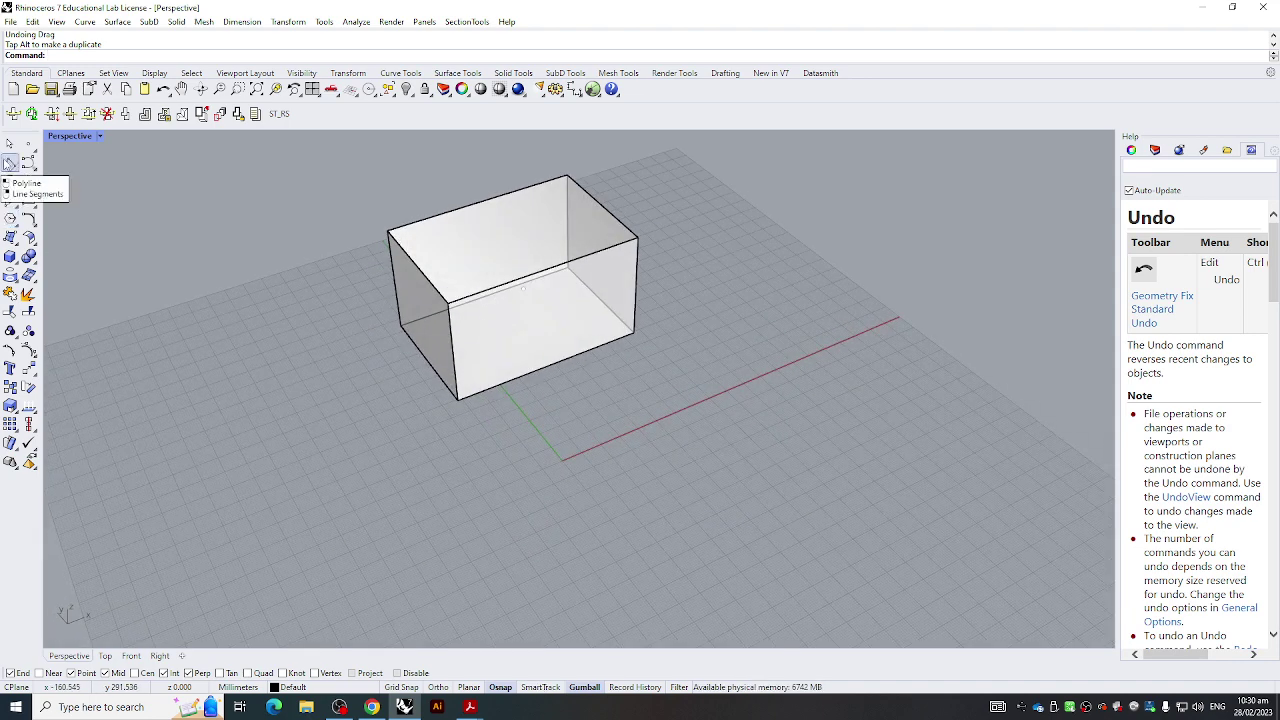
pyautogui.click(10, 162)
pyautogui.scroll(5, 377, 223)
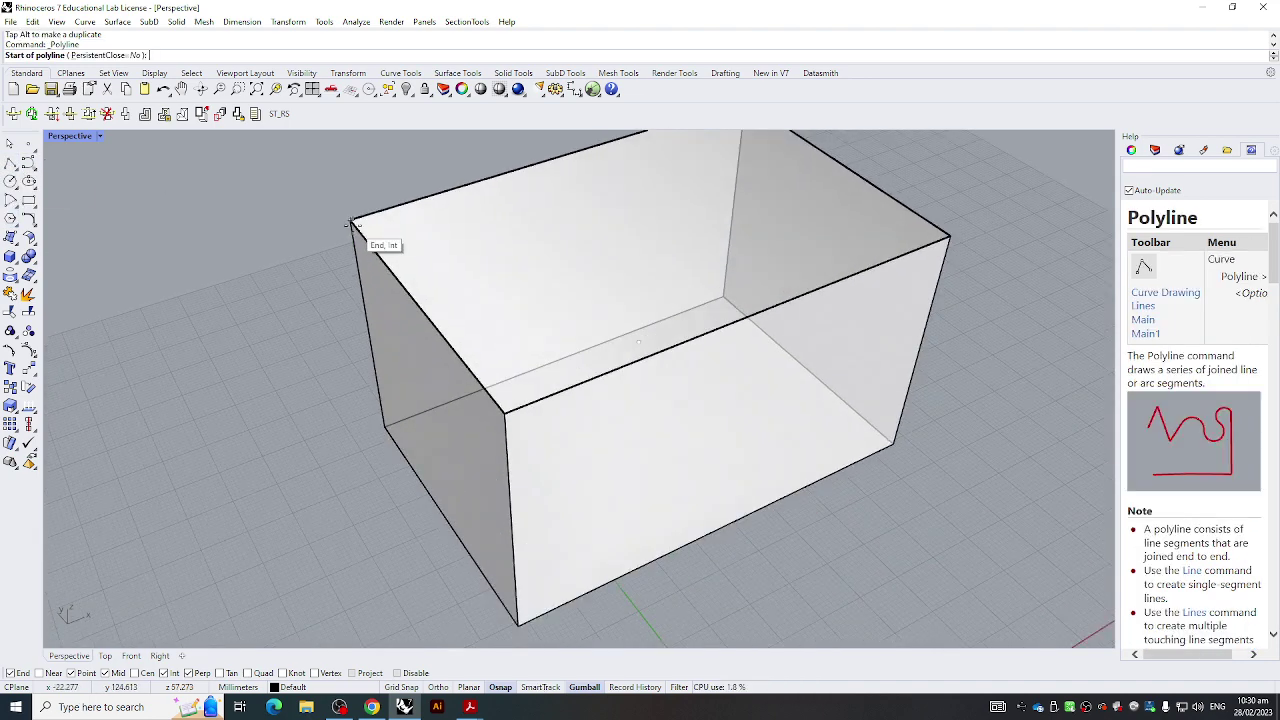
pyautogui.click(350, 218)
pyautogui.rightClick(336, 286)
pyautogui.rightClick(336, 286)
# Turn SmartTrack back on, test its tracking lines with a polyline from a vertical box edge's midpoint, and cancel the polyline
pyautogui.scroll(3, 350, 218)
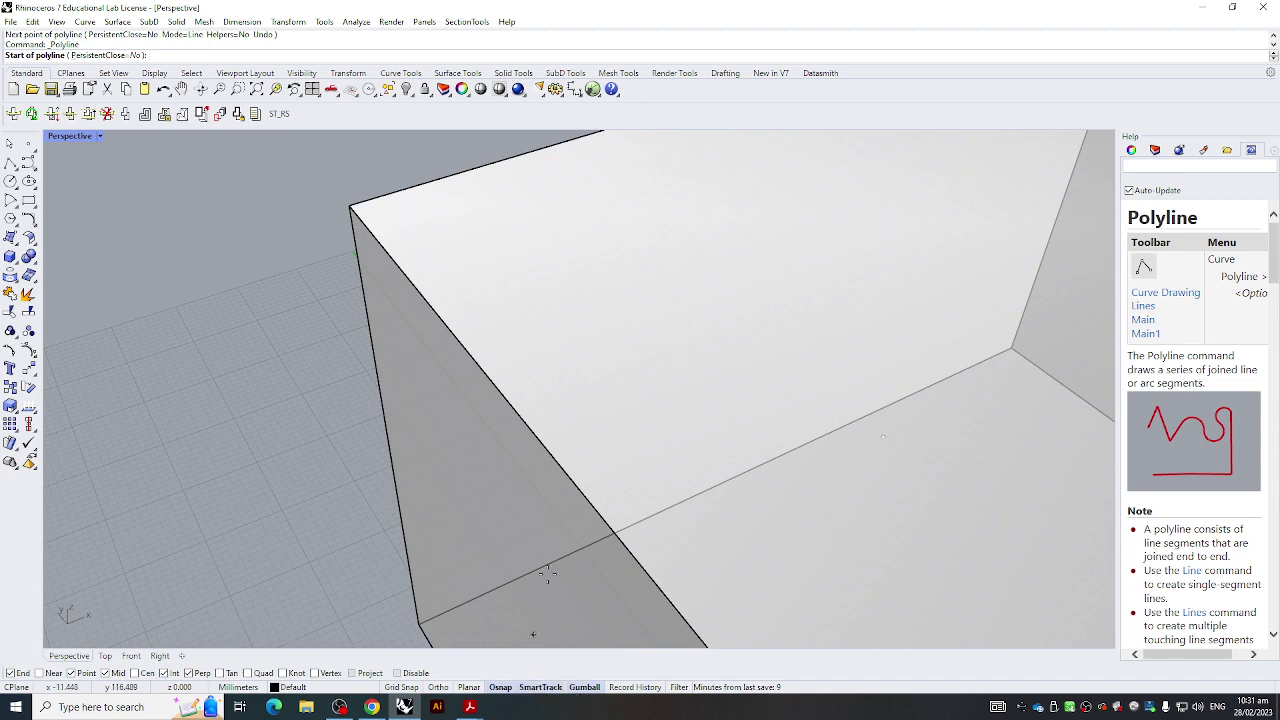
pyautogui.scroll(-8, 380, 277)
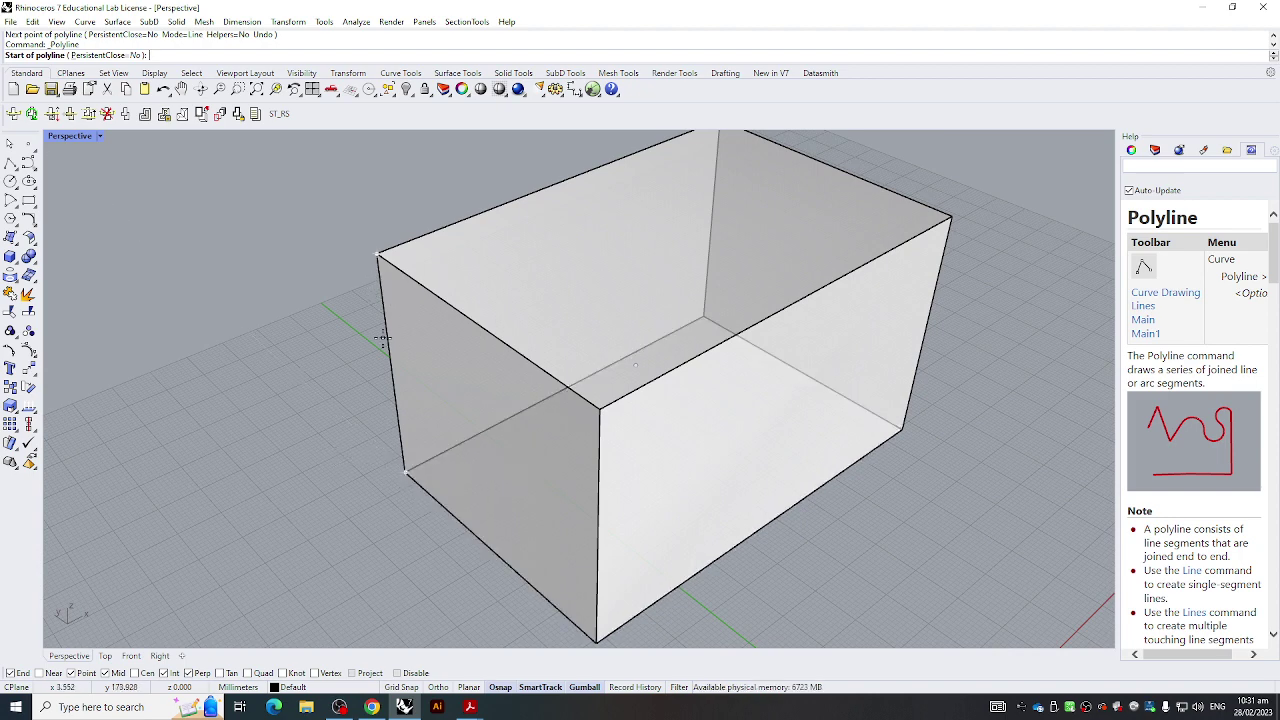
pyautogui.click(392, 370)
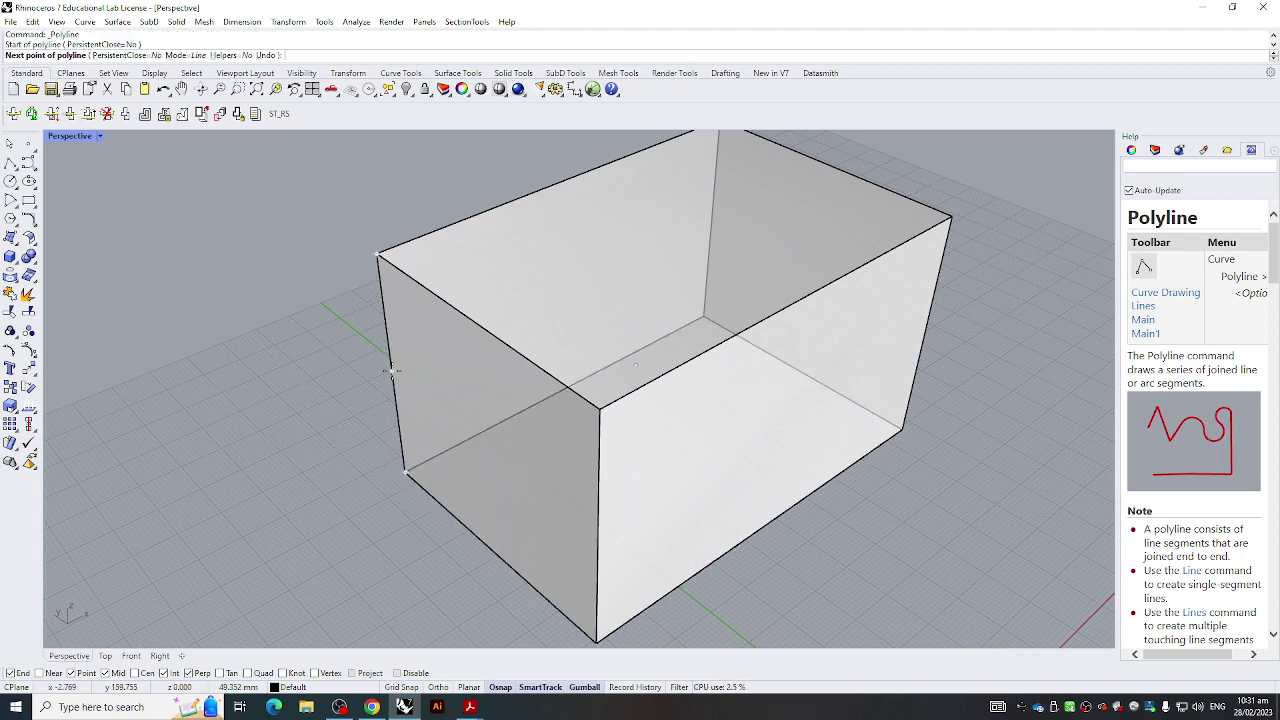
pyautogui.moveTo(343, 334); pyautogui.dragTo(400, 343, button='right')
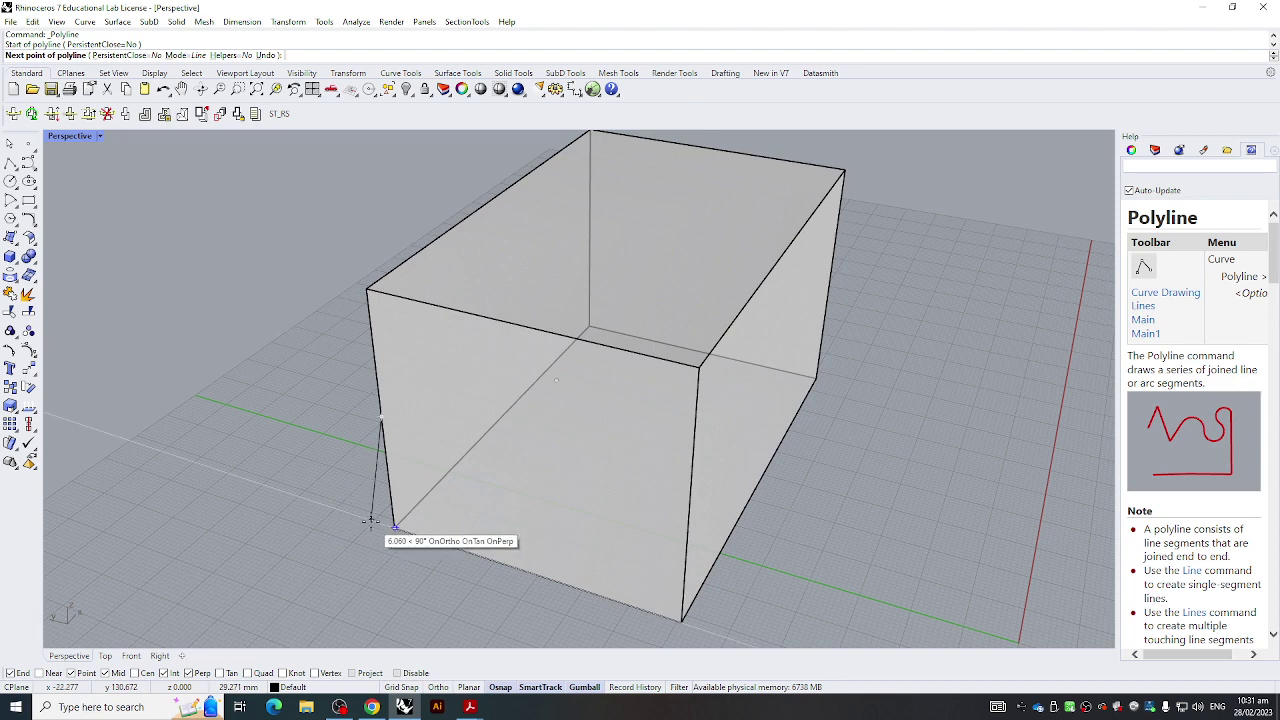
pyautogui.press('Escape')
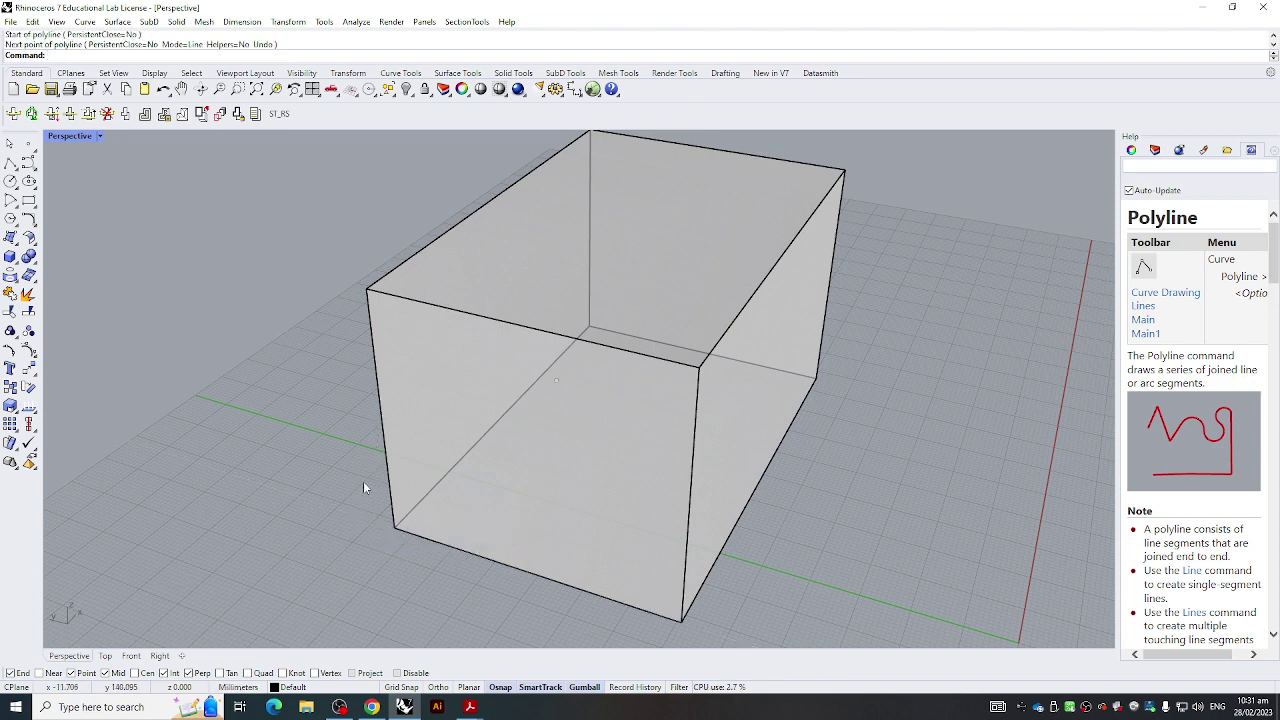
# Show the object properties, and select and delete the box and the point
pyautogui.press('F3')
pyautogui.scroll(-7, 882, 369)
pyautogui.moveTo(882, 369); pyautogui.dragTo(720, 372, button='right')
pyautogui.moveTo(545, 200); pyautogui.dragTo(1131, 636)
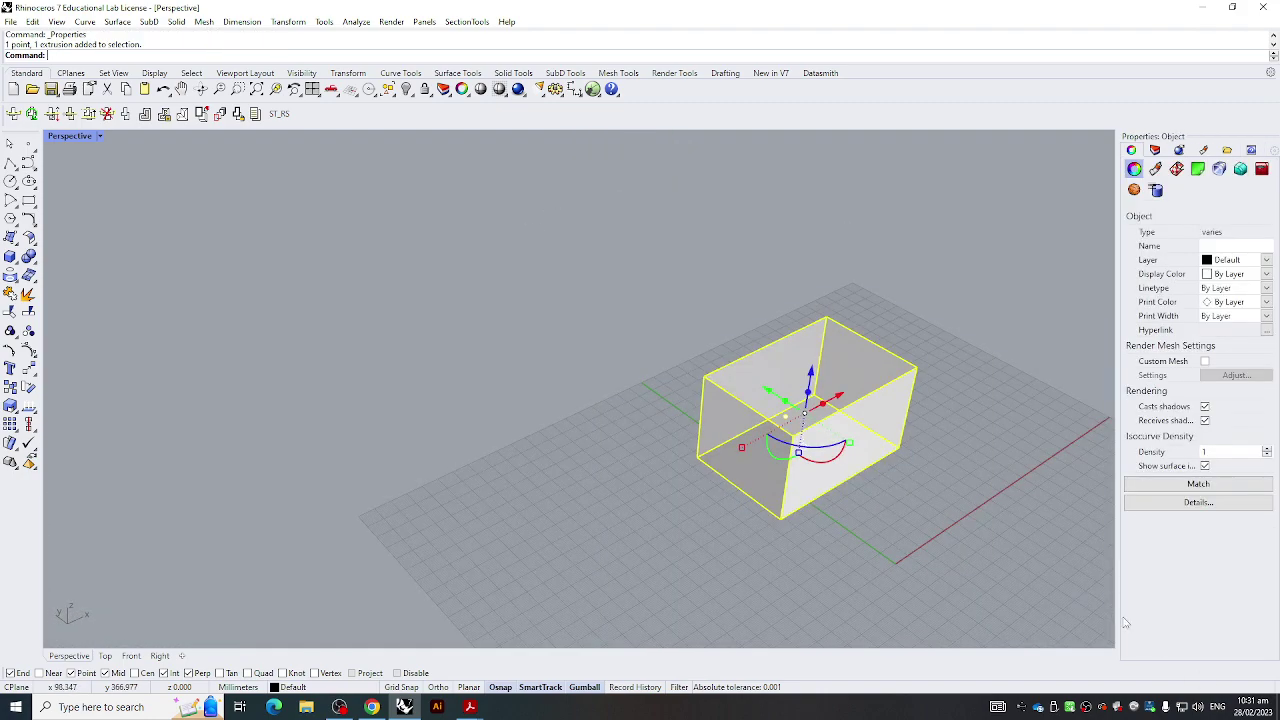
pyautogui.press('Delete')
pyautogui.scroll(-5, 926, 457)
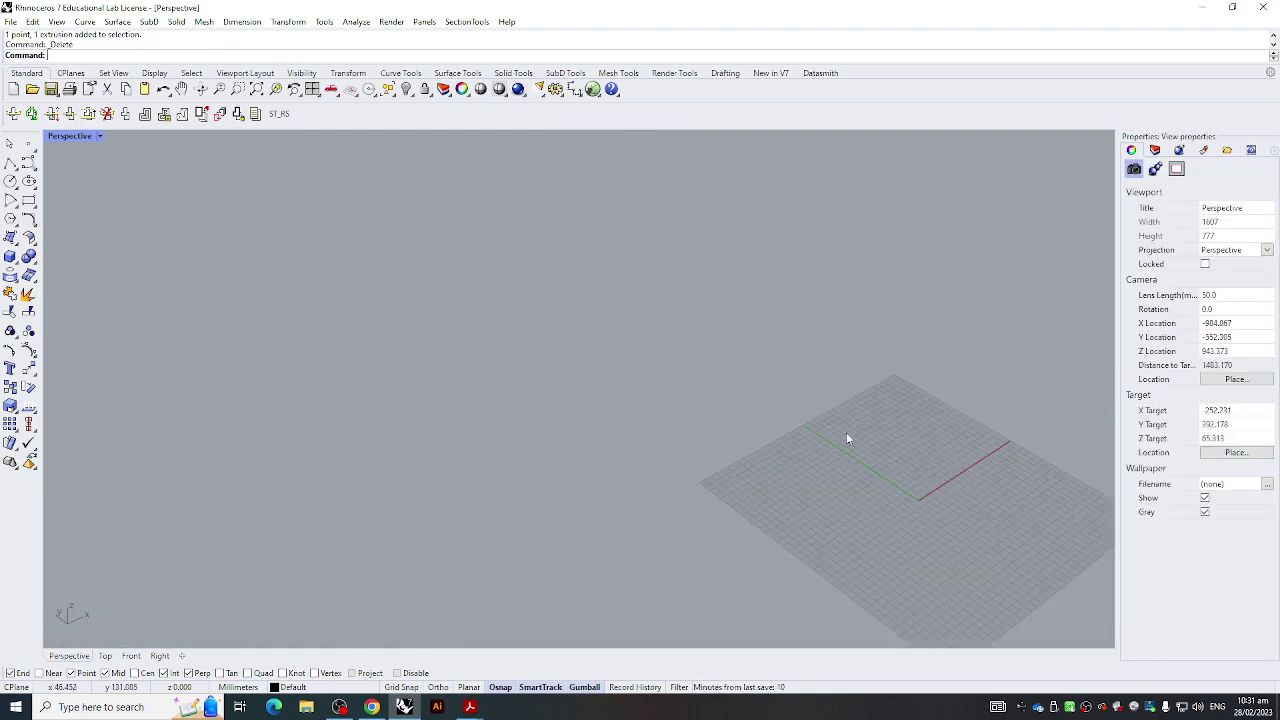
# Draw a single-segment polyline parallel to the X axis, crossing the green Y axis near the origin, constrained with Ortho
pyautogui.keyDown('shift'); pyautogui.moveTo(926, 457); pyautogui.dragTo(774, 403, button='right'); pyautogui.keyUp('shift')
pyautogui.scroll(10, 774, 403)
pyautogui.scroll(3, 530, 434)
pyautogui.moveTo(613, 366); pyautogui.dragTo(567, 375, button='right')
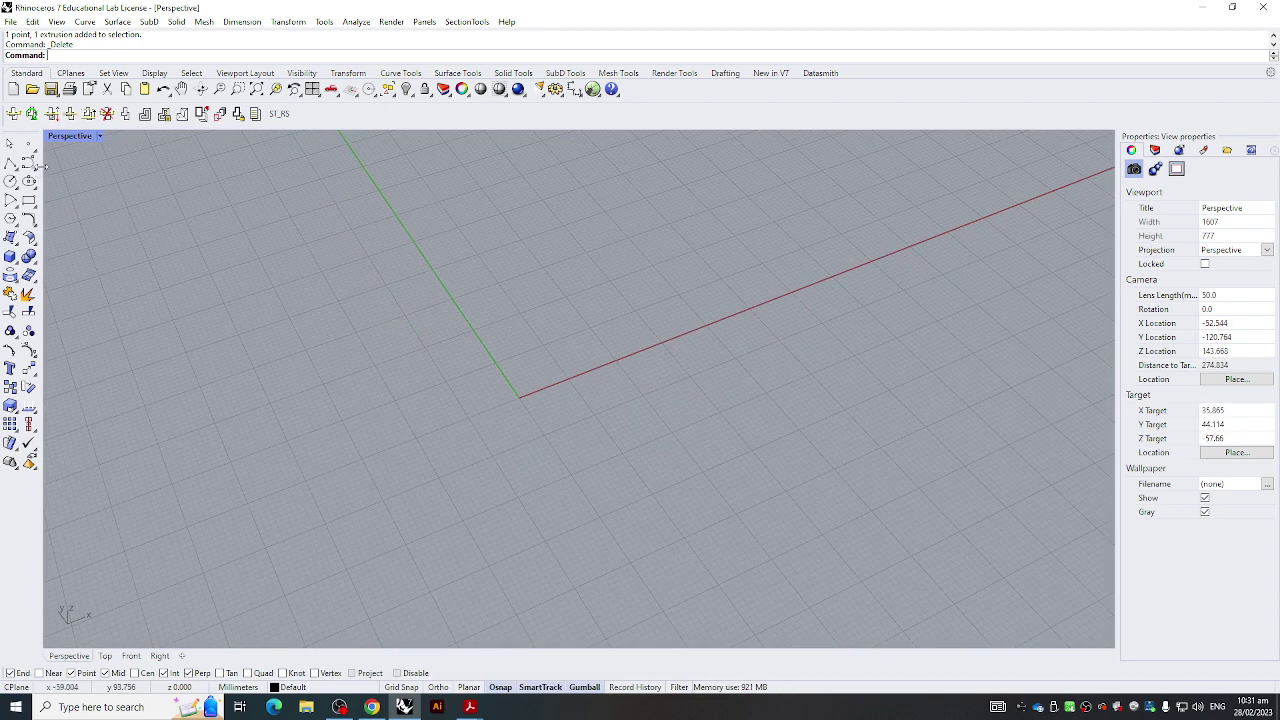
pyautogui.click(9, 162)
pyautogui.click(376, 317)
pyautogui.press('F8')
pyautogui.keyDown('shift'); pyautogui.click(635, 252); pyautogui.keyUp('shift')
pyautogui.scroll(-8, 590, 259)
pyautogui.rightClick(611, 307)
pyautogui.moveTo(586, 263); pyautogui.dragTo(320, 335, button='right')
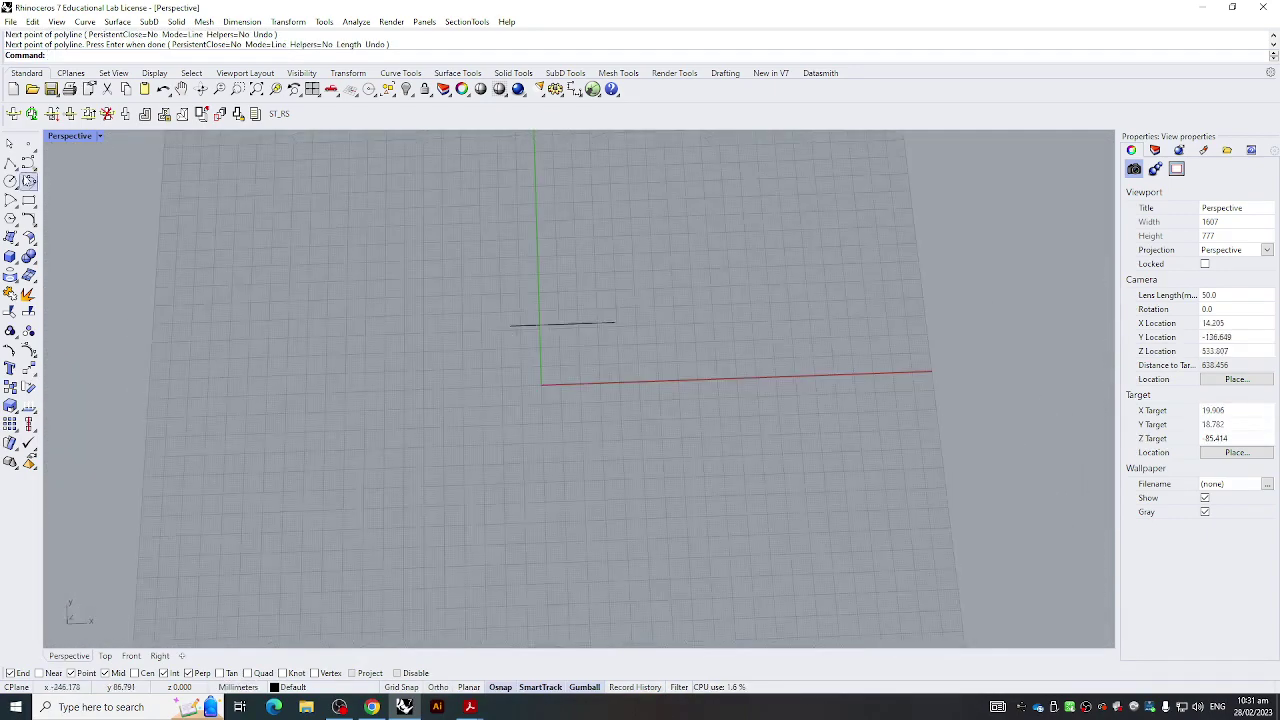
# Try drawing a multi-segment rectangular polyline around the existing line with Ortho, and cancel it
pyautogui.click(9, 162)
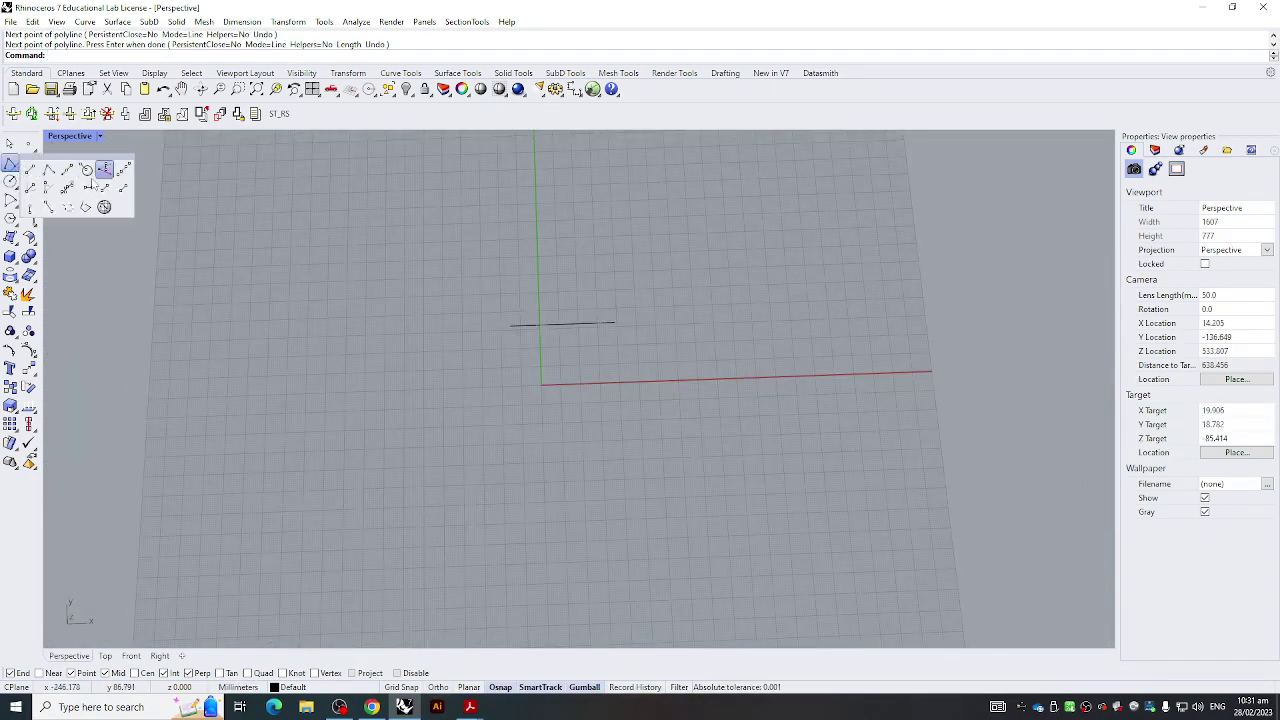
pyautogui.click(49, 172)
pyautogui.click(466, 325)
pyautogui.click(639, 320)
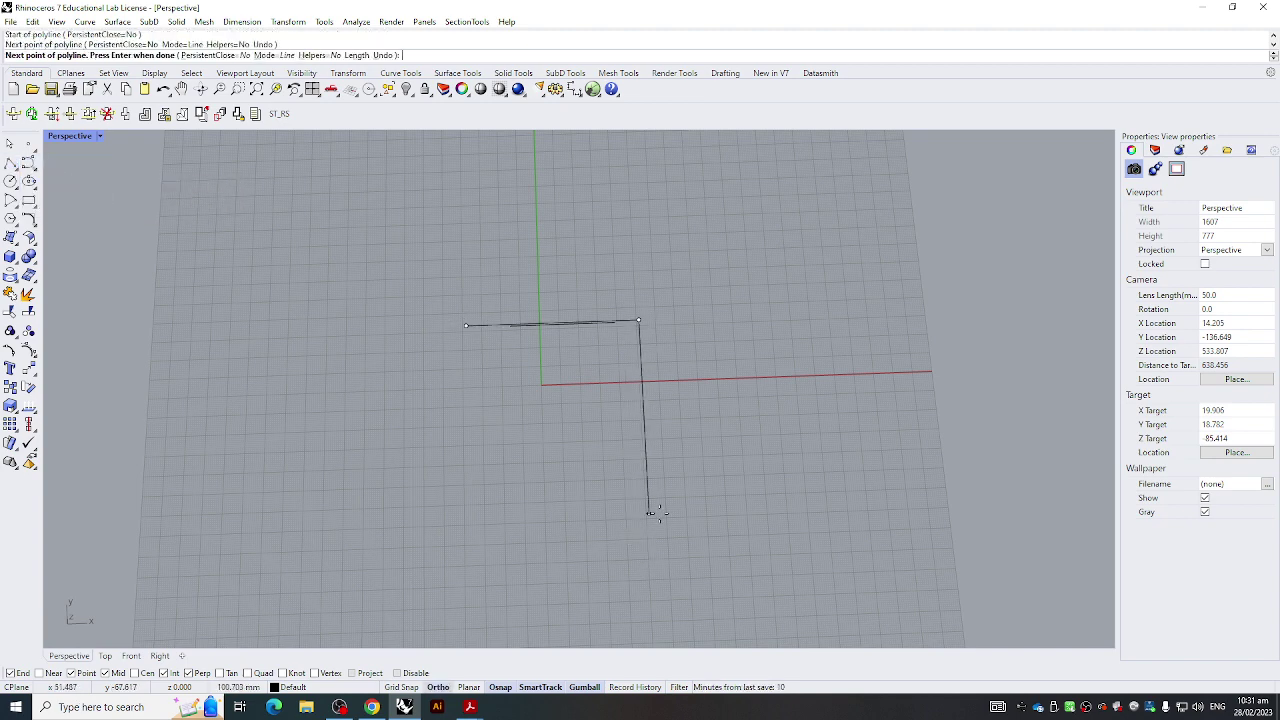
pyautogui.click(649, 513)
pyautogui.keyDown('shift'); pyautogui.click(482, 392); pyautogui.keyUp('shift')
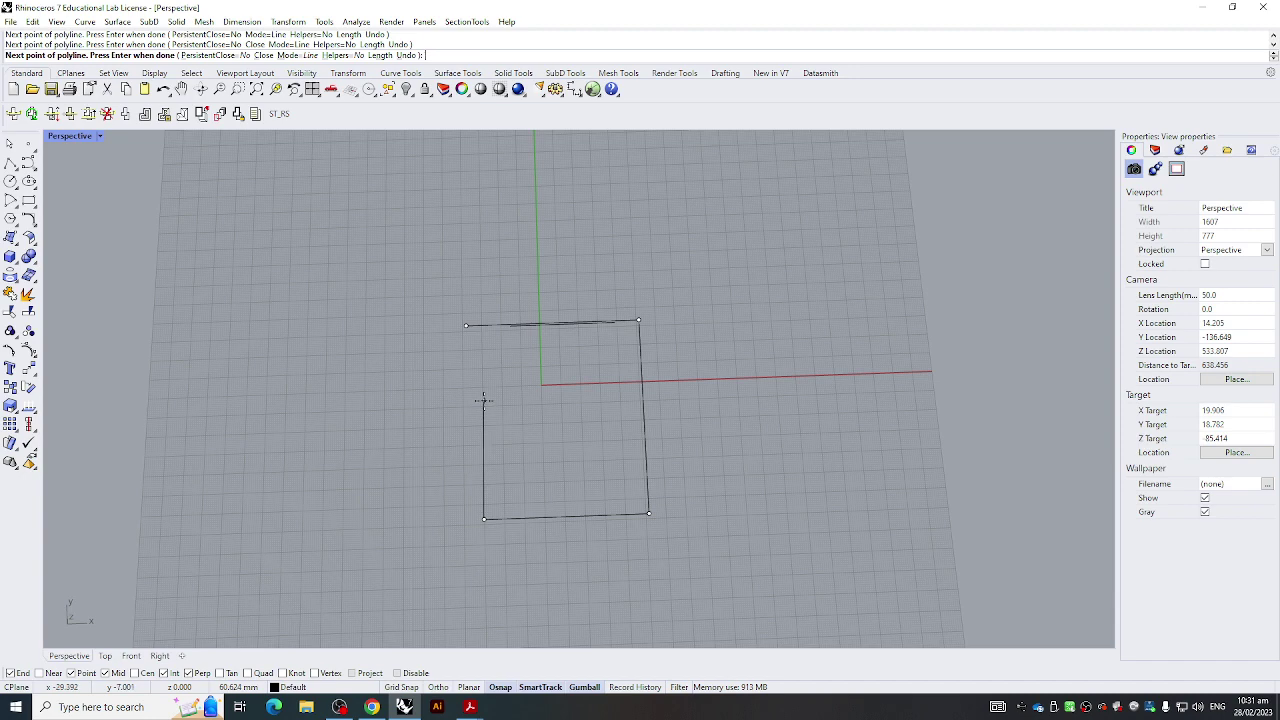
pyautogui.press('Escape')
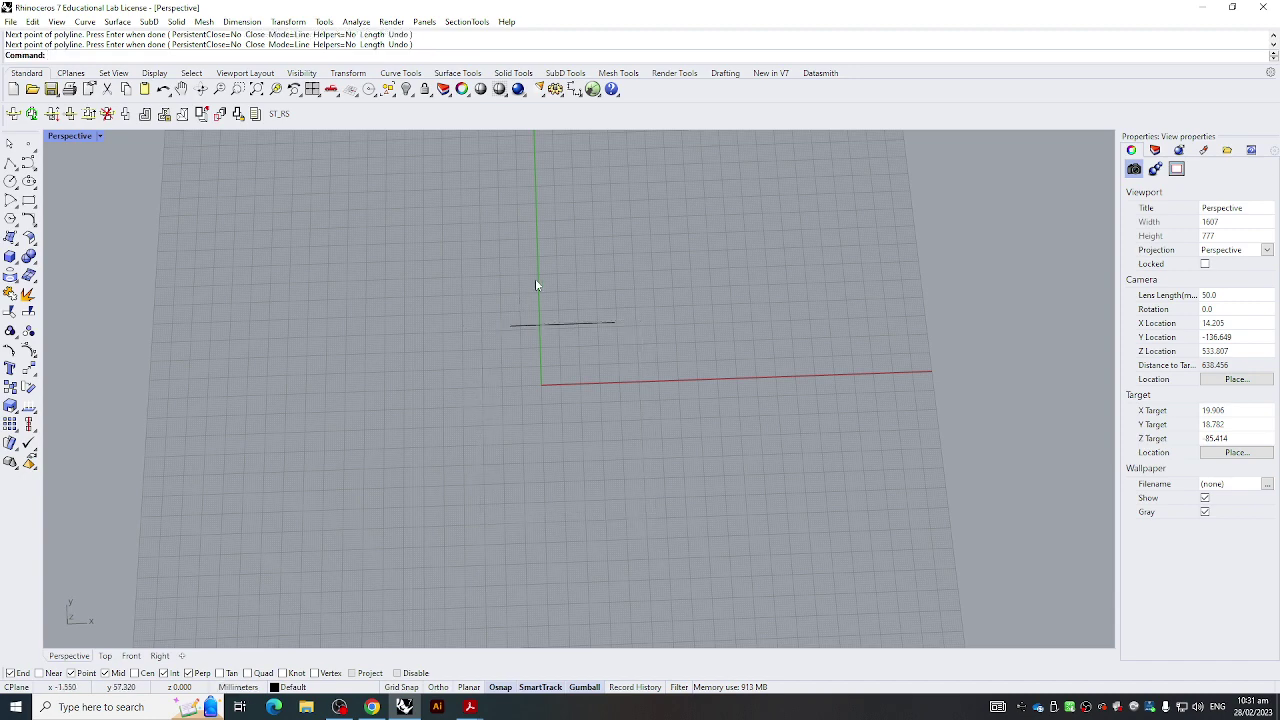
# Delete the existing line and draw a wavy degree-3 control-point curve with six points across the green Y axis
pyautogui.moveTo(760, 246); pyautogui.dragTo(262, 328)
pyautogui.press('Delete')
pyautogui.click(28, 162)
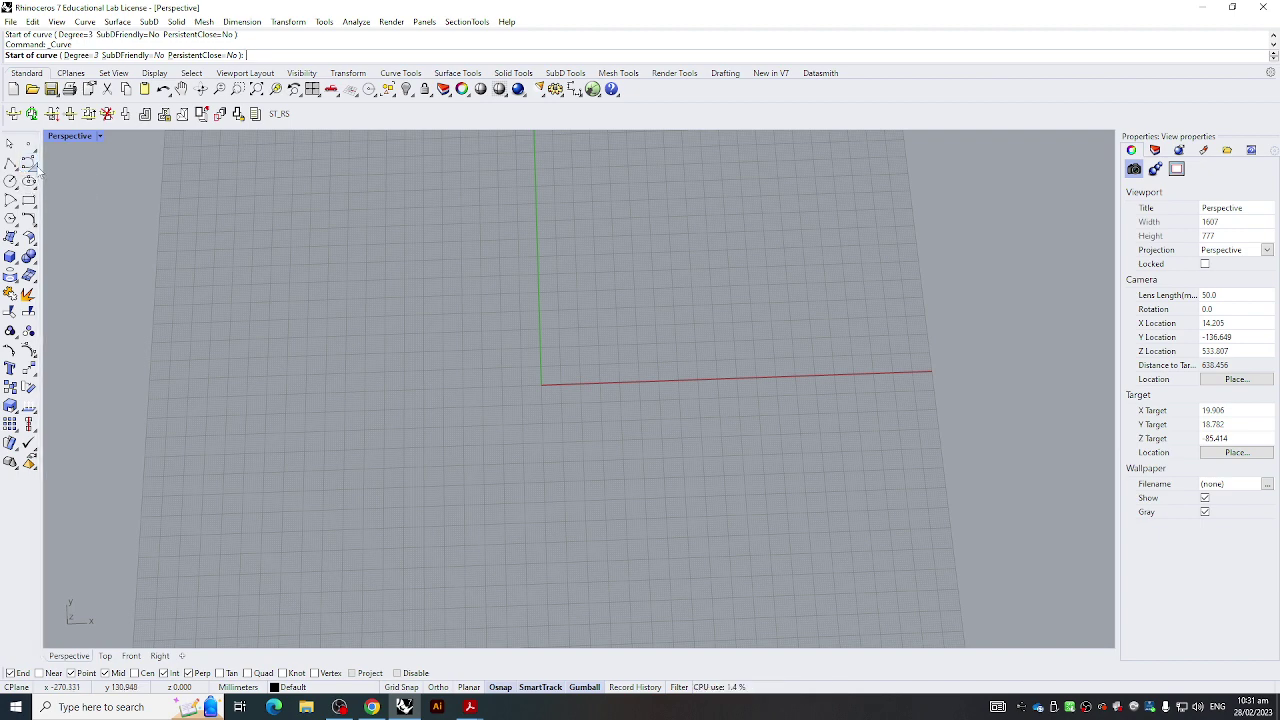
pyautogui.click(375, 315)
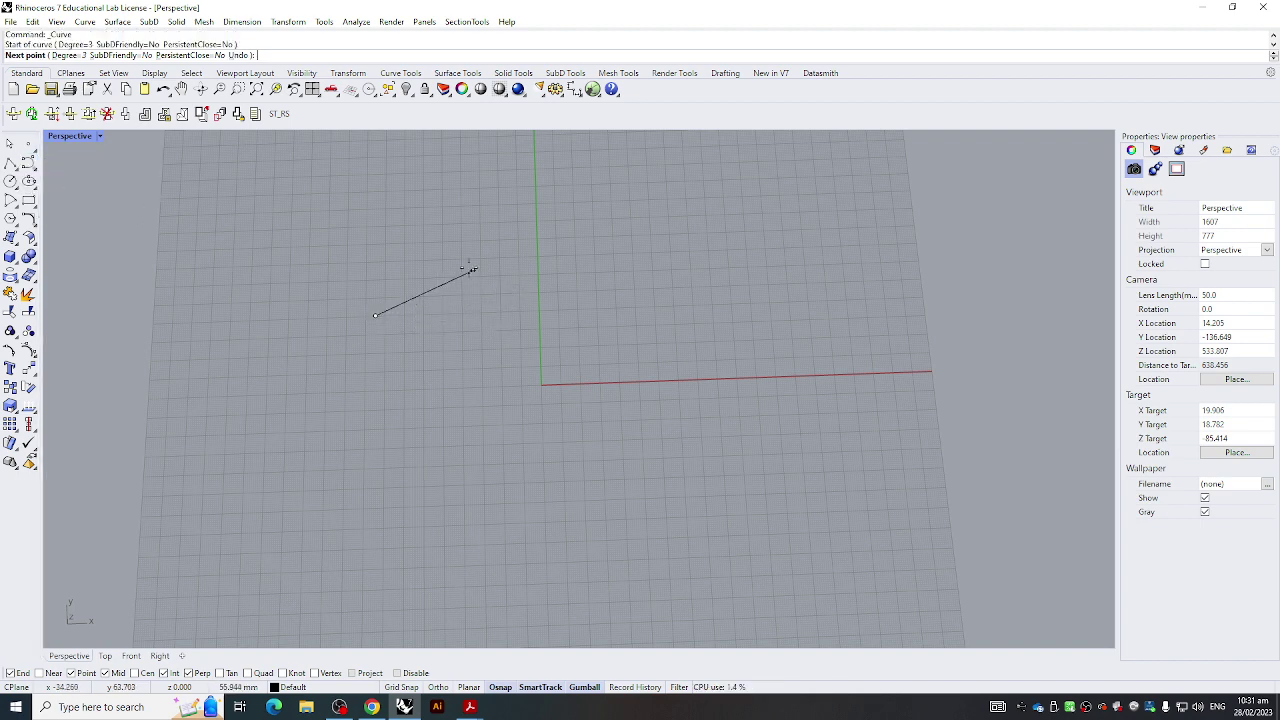
pyautogui.click(452, 245)
pyautogui.click(492, 305)
pyautogui.click(557, 296)
pyautogui.click(590, 263)
pyautogui.click(691, 324)
pyautogui.press('Return')
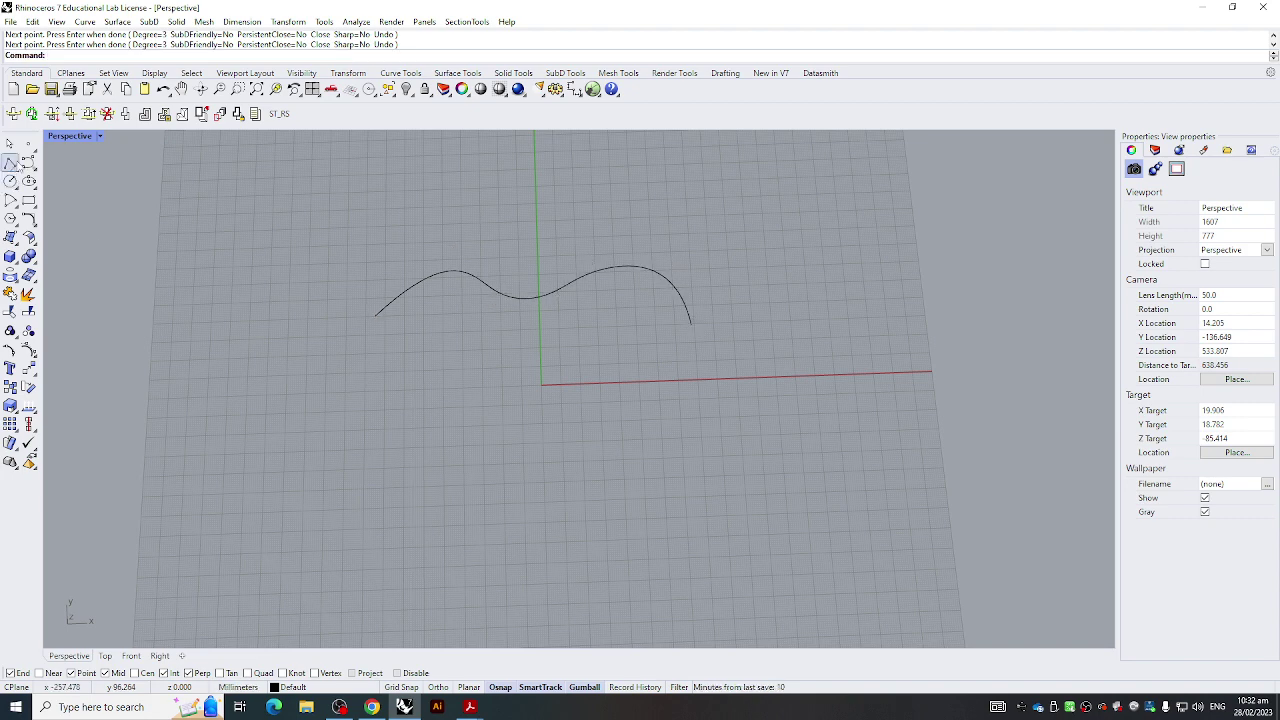
# Draw a second wavy curve below the first by interpolating it through points, starting beneath the first curve's start
pyautogui.click(10, 163)
pyautogui.click(84, 187)
pyautogui.click(372, 366)
pyautogui.click(486, 344)
pyautogui.click(539, 372)
pyautogui.click(585, 344)
pyautogui.click(618, 339)
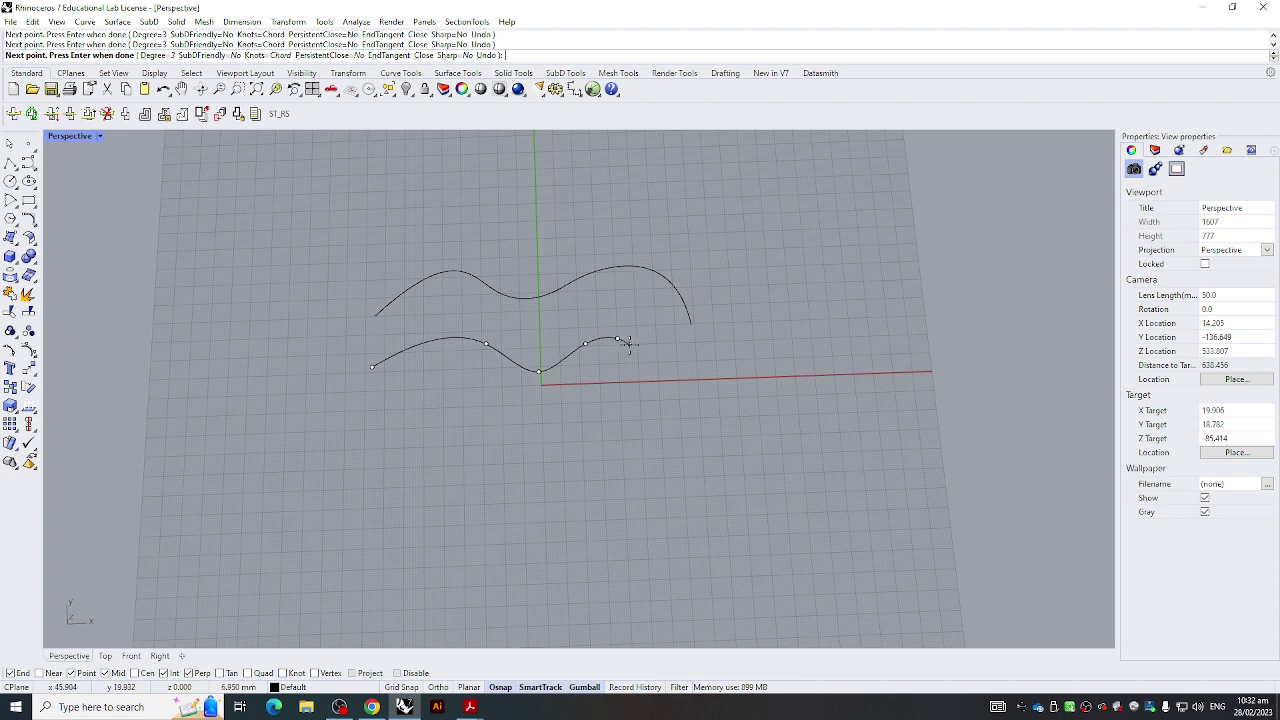
pyautogui.press('Return')
# Draw a circle by centre and radius, about 33 mm in radius, beside the start of the lower curve
pyautogui.scroll(-4, 568, 356)
pyautogui.moveTo(700, 262); pyautogui.dragTo(639, 230, button='right')
pyautogui.click(9, 181)
pyautogui.click(449, 354)
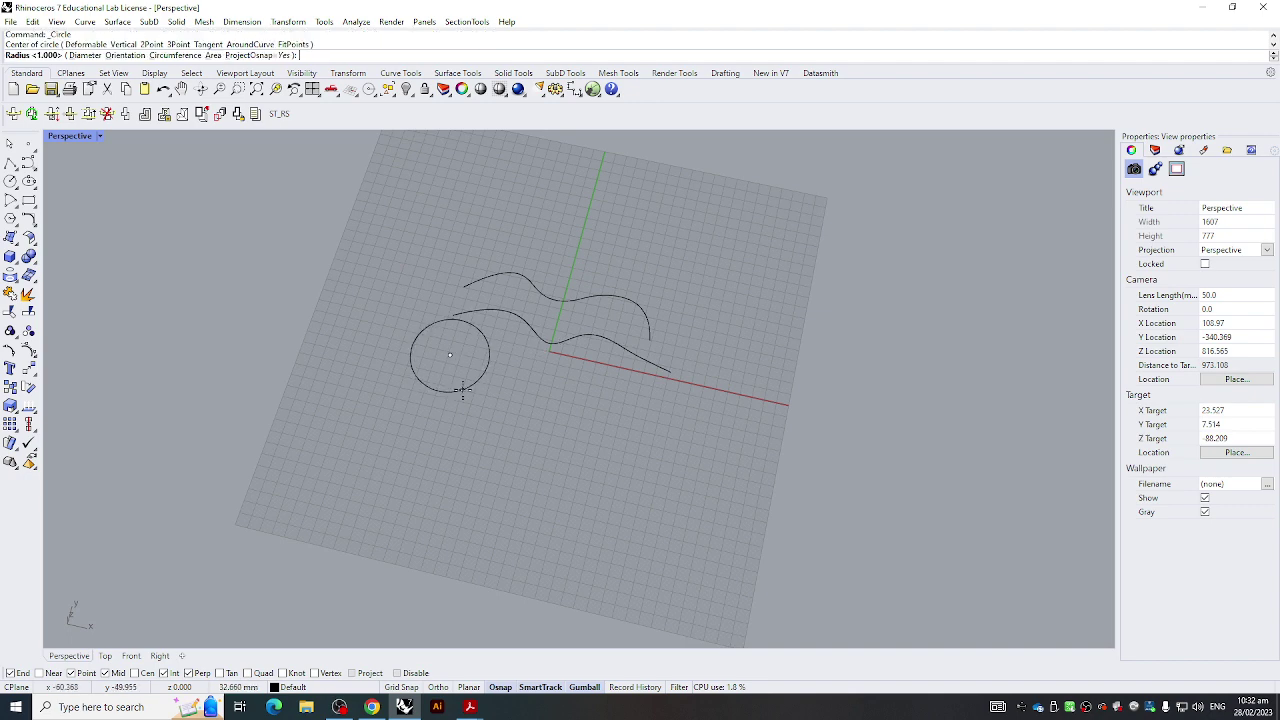
pyautogui.click(461, 389)
# Draw a second circle next to the first one by the two ends of its diameter
pyautogui.moveTo(530, 376); pyautogui.dragTo(449, 336, button='right')
pyautogui.click(14, 185)
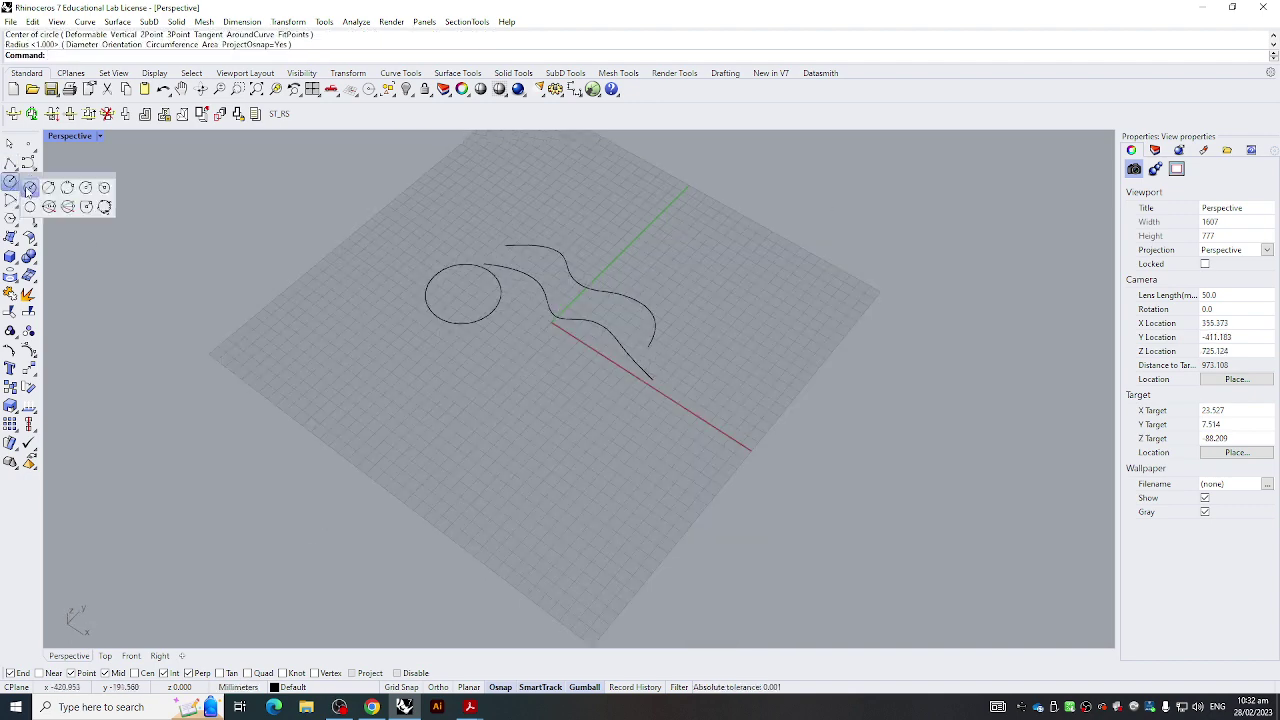
pyautogui.click(48, 186)
pyautogui.click(493, 325)
pyautogui.moveTo(532, 344); pyautogui.dragTo(590, 342, button='right')
pyautogui.click(569, 365)
# Draw an ellipse from its centre below the two circles, setting the ends of both axes
pyautogui.moveTo(30, 183); pyautogui.dragTo(30, 183)
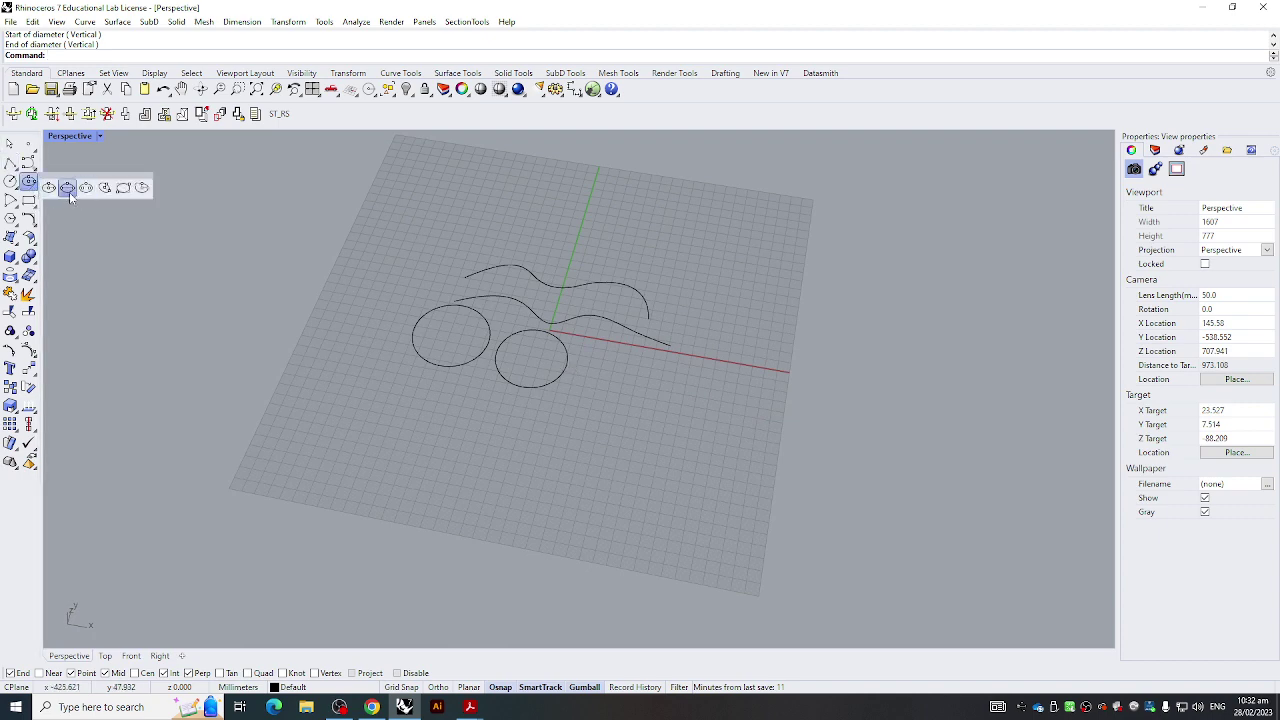
pyautogui.click(50, 188)
pyautogui.click(486, 433)
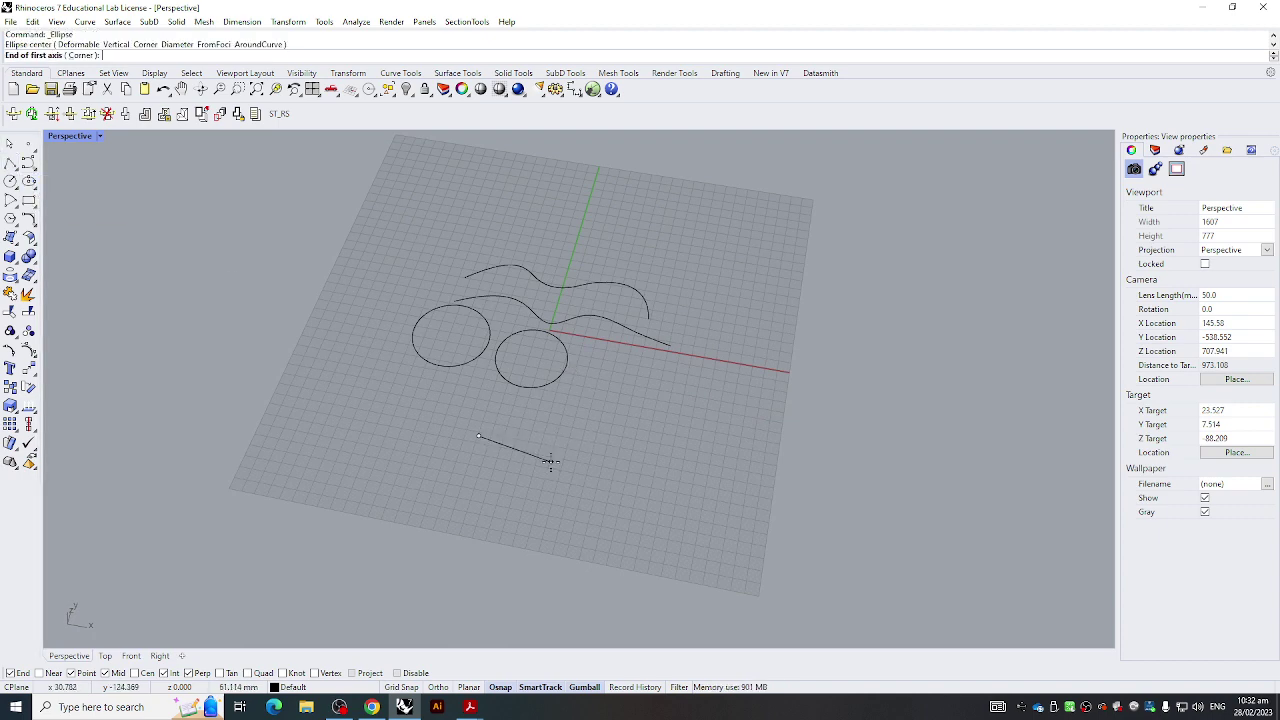
pyautogui.click(550, 462)
pyautogui.click(558, 443)
# Restore the four-viewport layout and maximise the Top viewport on the wavy curves
pyautogui.moveTo(558, 443); pyautogui.dragTo(160, 240, button='right')
pyautogui.keyDown('shift'); pyautogui.moveTo(671, 370); pyautogui.dragTo(326, 245, button='right'); pyautogui.keyUp('shift')
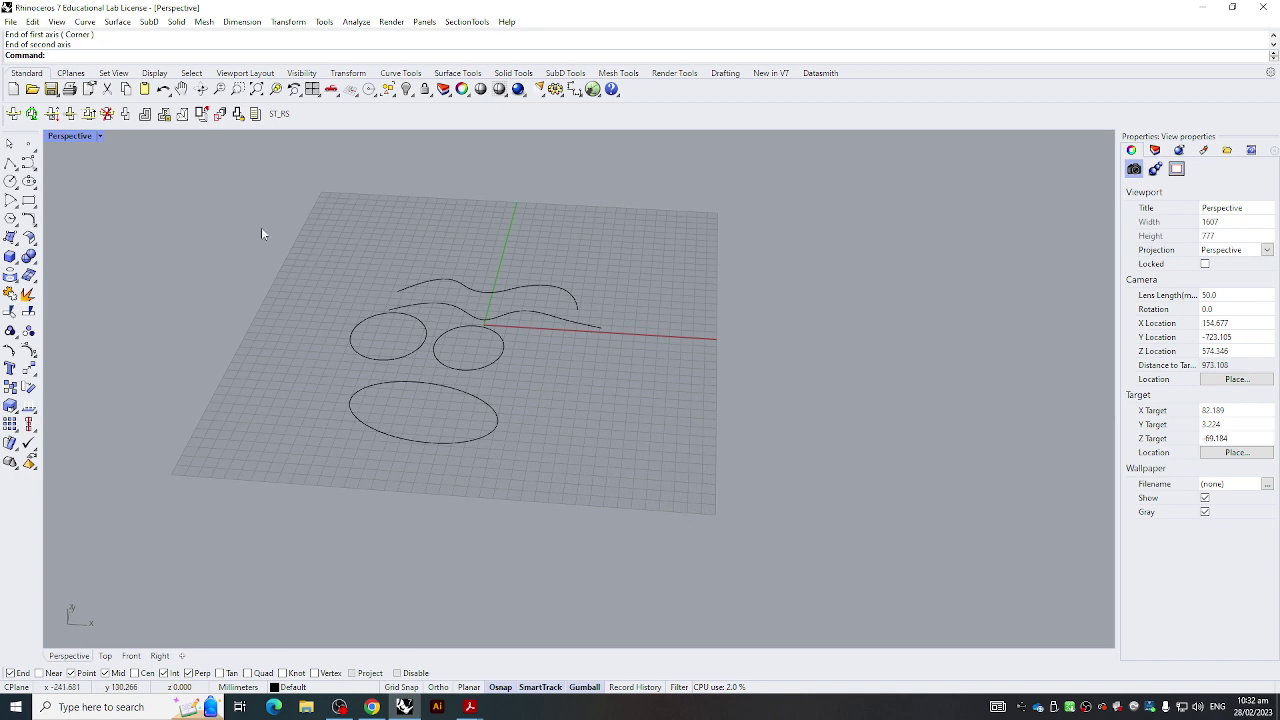
pyautogui.doubleClick(68, 137)
pyautogui.scroll(8, 217, 159)
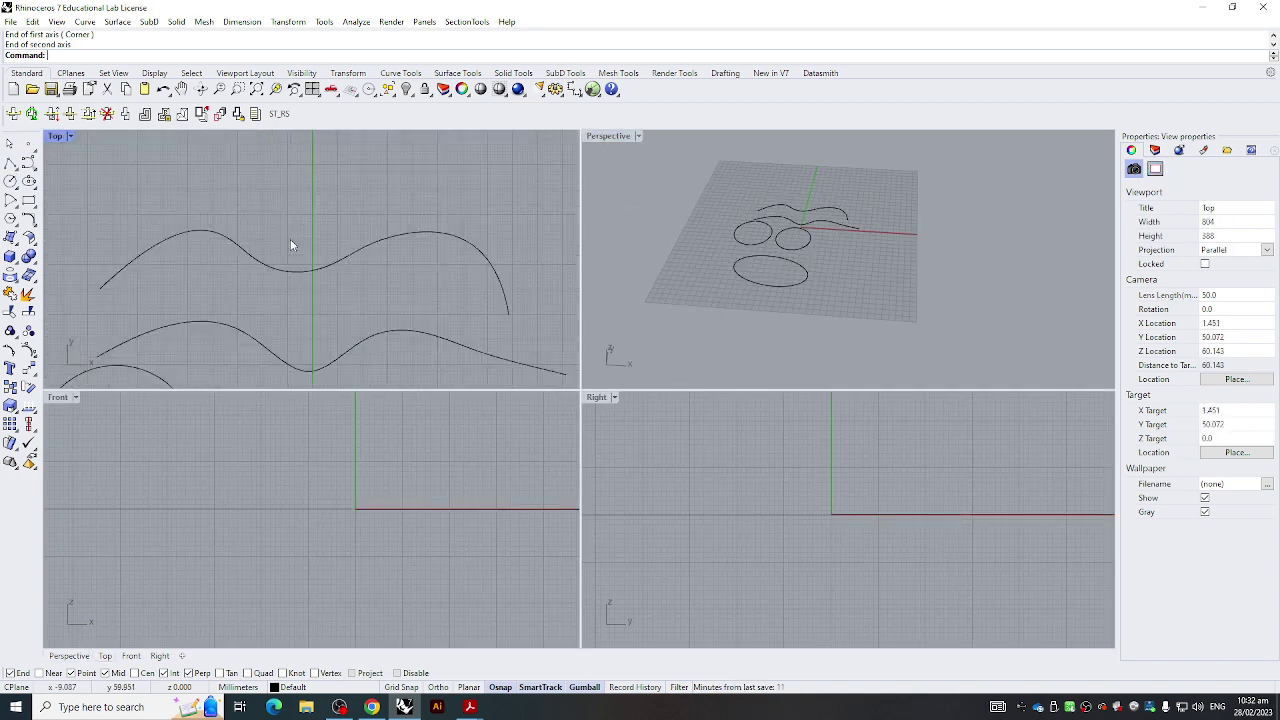
pyautogui.doubleClick(65, 139)
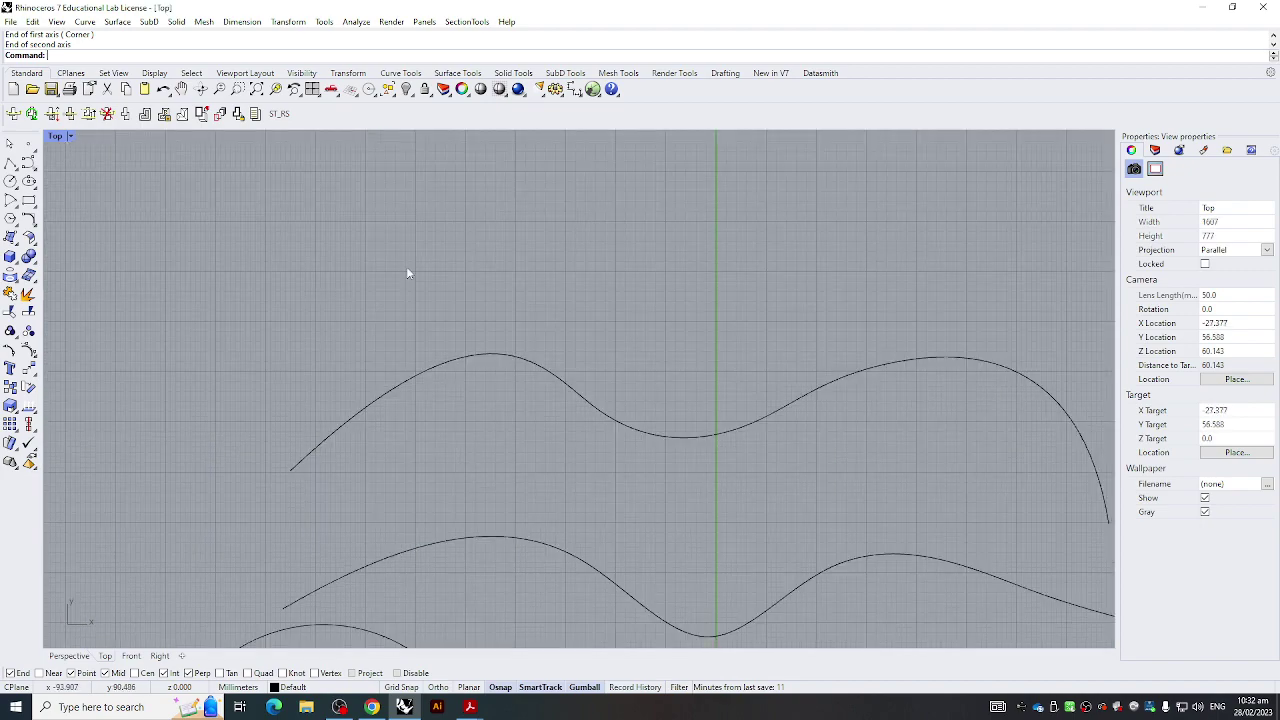
pyautogui.click(440, 362)
pyautogui.moveTo(554, 314); pyautogui.dragTo(517, 280, button='right')
pyautogui.click(604, 274)
pyautogui.moveTo(649, 299); pyautogui.dragTo(511, 277, button='right')
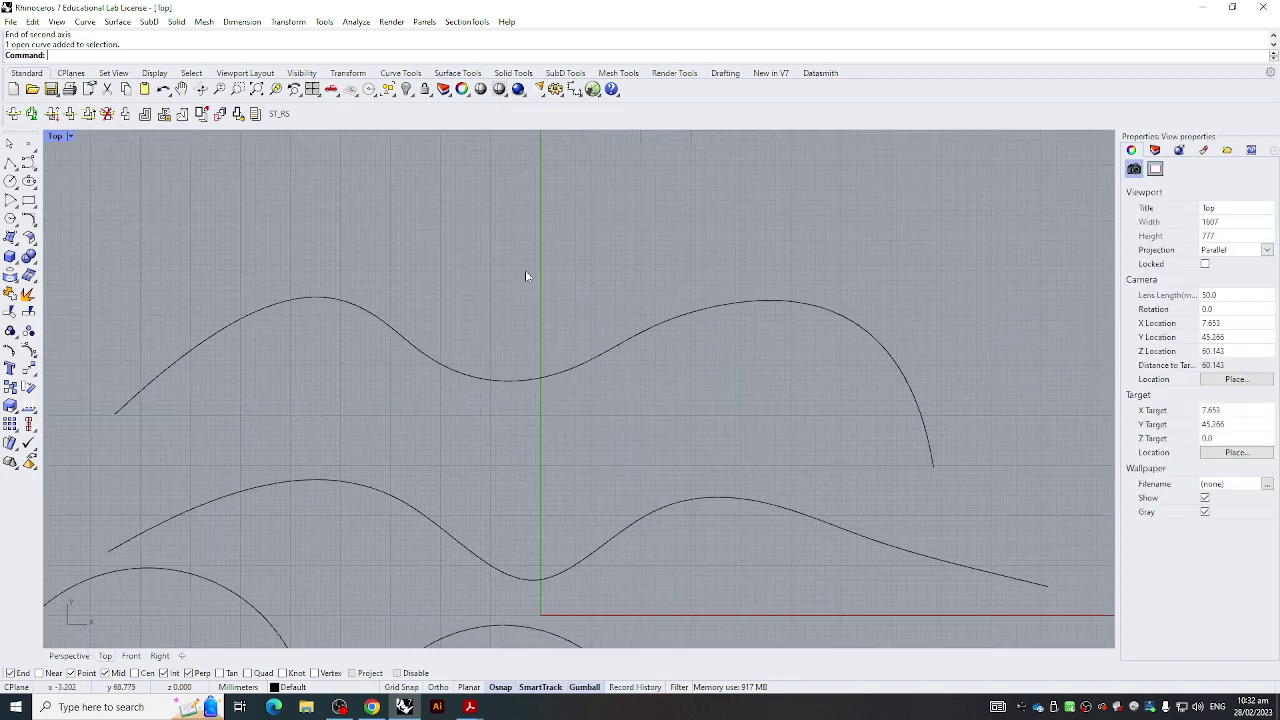
# Offset the upper wavy curve by a distance of 30 to the side away from the lower curve
pyautogui.moveTo(516, 332); pyautogui.dragTo(472, 440)
pyautogui.write('fset')
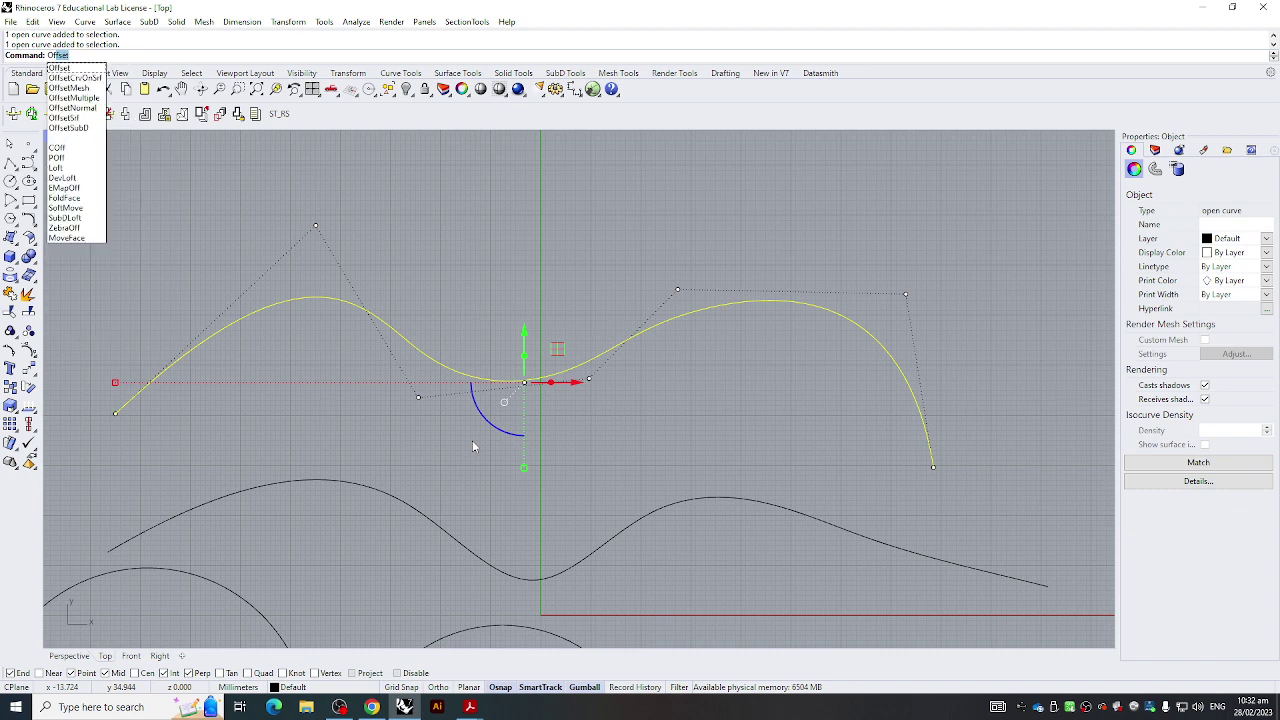
pyautogui.press('Return')
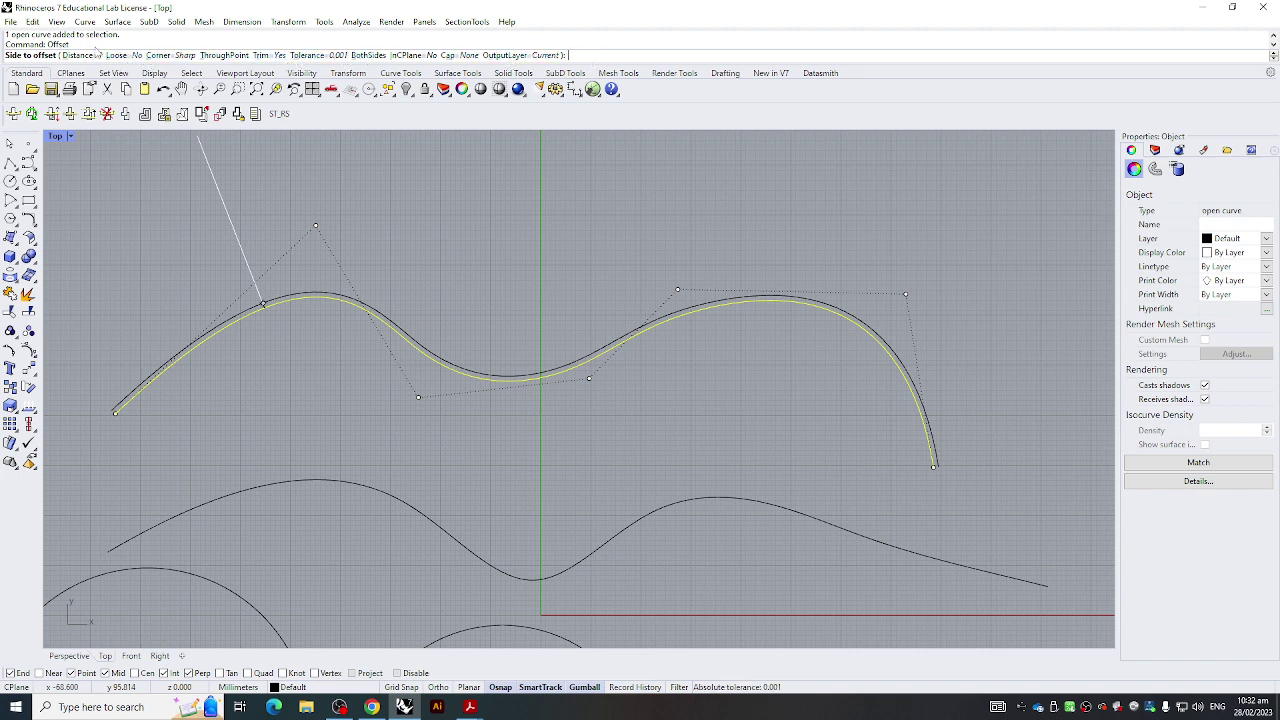
pyautogui.click(82, 55)
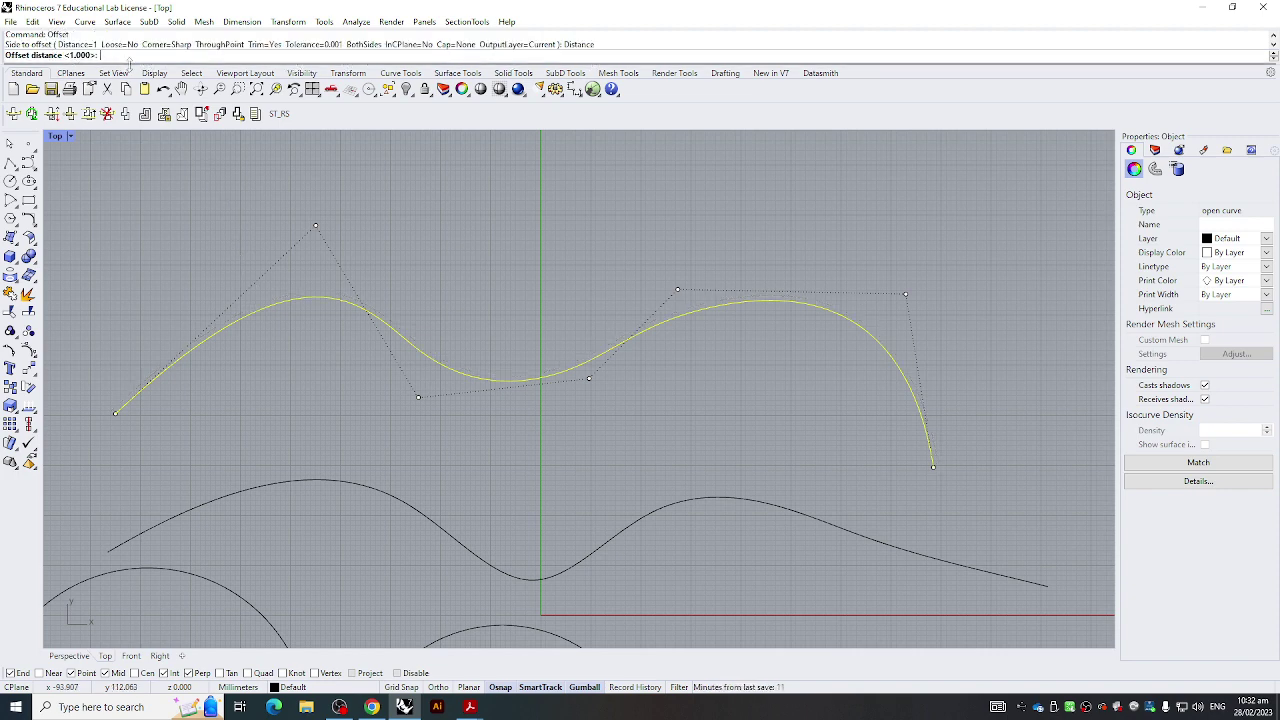
pyautogui.write('30')
pyautogui.press('Return')
pyautogui.scroll(2, 551, 210)
pyautogui.scroll(-5, 551, 210)
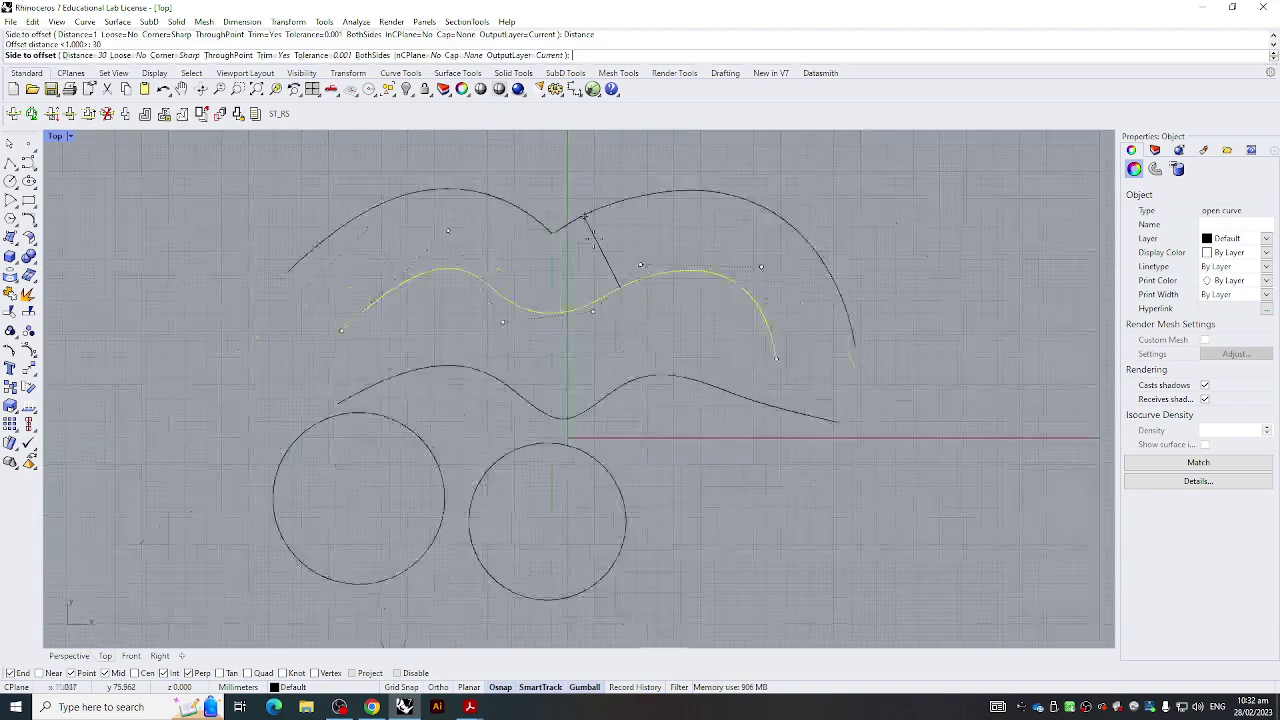
pyautogui.click(551, 209)
pyautogui.click(570, 212)
pyautogui.click(540, 149)
pyautogui.moveTo(521, 281); pyautogui.dragTo(507, 291, button='right')
pyautogui.moveTo(517, 188); pyautogui.dragTo(458, 354)
pyautogui.click(488, 341)
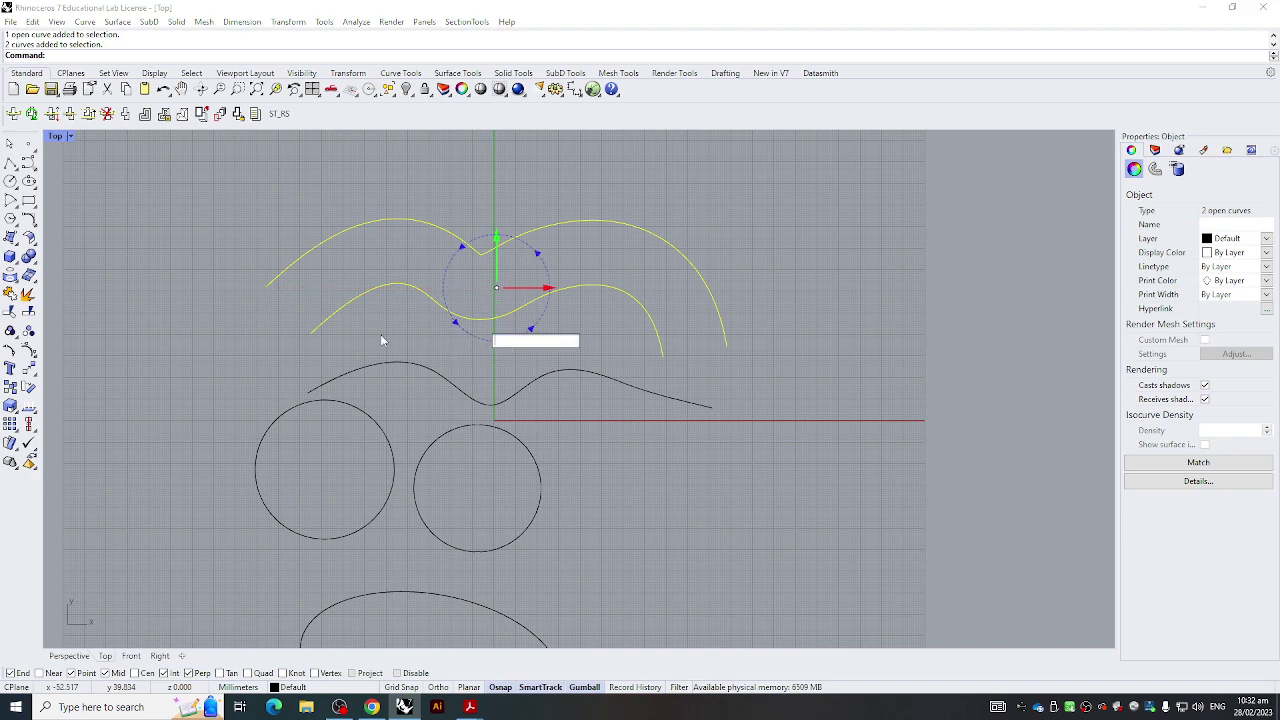
pyautogui.click(380, 334)
# Duplicate the lower wavy curve along the X axis with the Gumball, placing the copy beyond the original's end
pyautogui.moveTo(370, 336); pyautogui.dragTo(361, 306, button='right')
pyautogui.moveTo(462, 330); pyautogui.dragTo(412, 330, button='right')
pyautogui.scroll(2, 456, 344)
pyautogui.moveTo(494, 346); pyautogui.dragTo(465, 323, button='right')
pyautogui.click(463, 318)
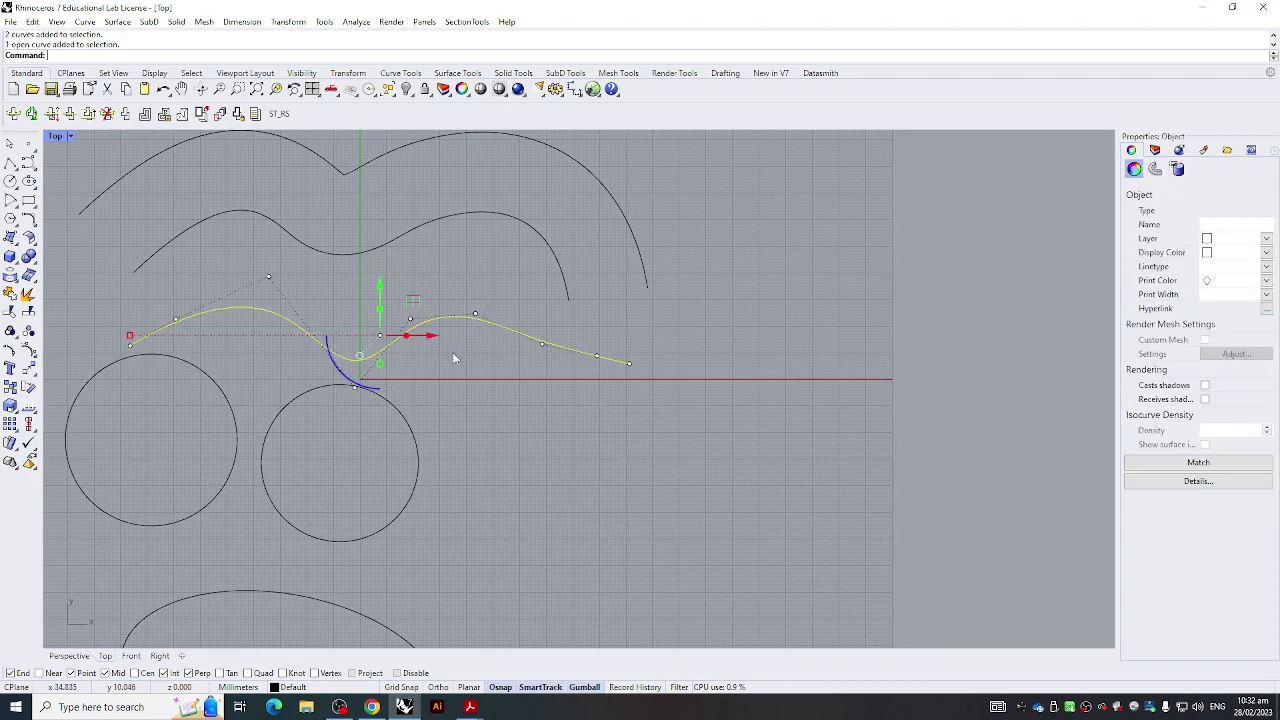
pyautogui.keyDown('alt'); pyautogui.moveTo(424, 335); pyautogui.dragTo(936, 350); pyautogui.keyUp('alt')
pyautogui.moveTo(678, 370); pyautogui.dragTo(616, 344, button='right')
# Move the copied curve from its start point onto the end point of the original curve
pyautogui.scroll(2, 580, 314)
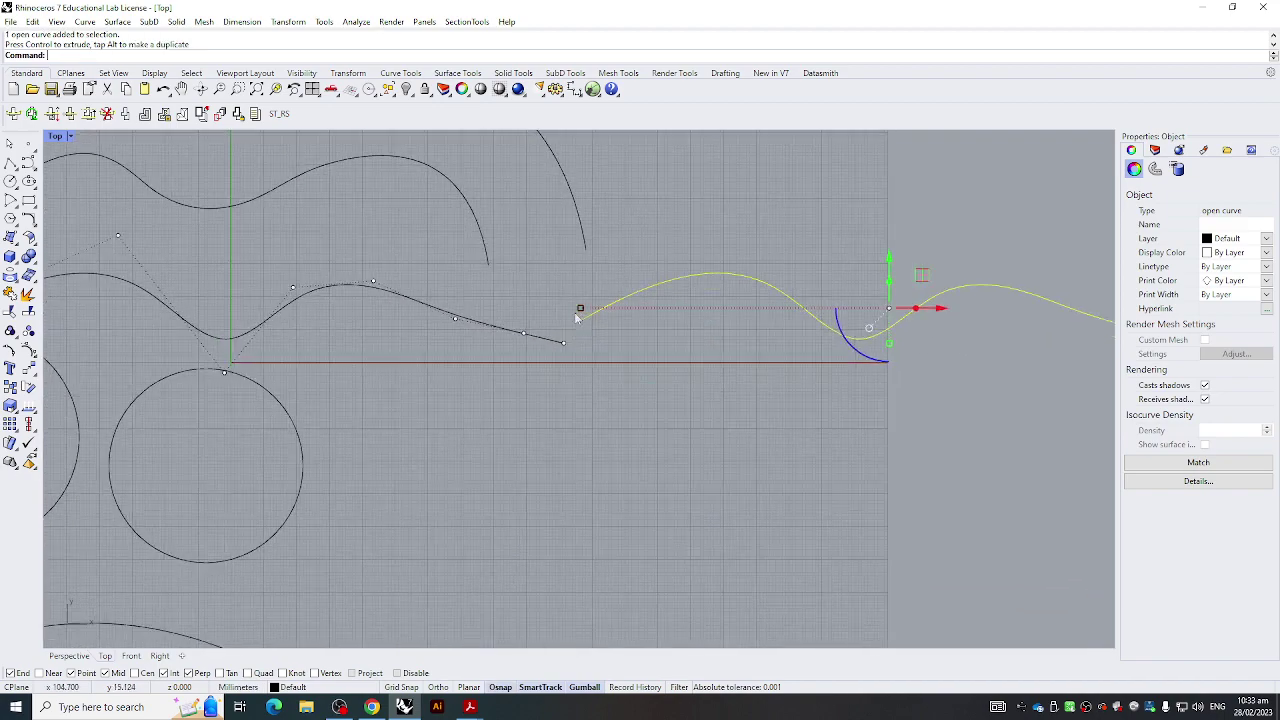
pyautogui.write('m')
pyautogui.press('Return')
pyautogui.click(580, 321)
pyautogui.click(562, 344)
pyautogui.press('Escape')
# Examine the junction of the two curves and select each one to check whether they are separate
pyautogui.scroll(3, 557, 343)
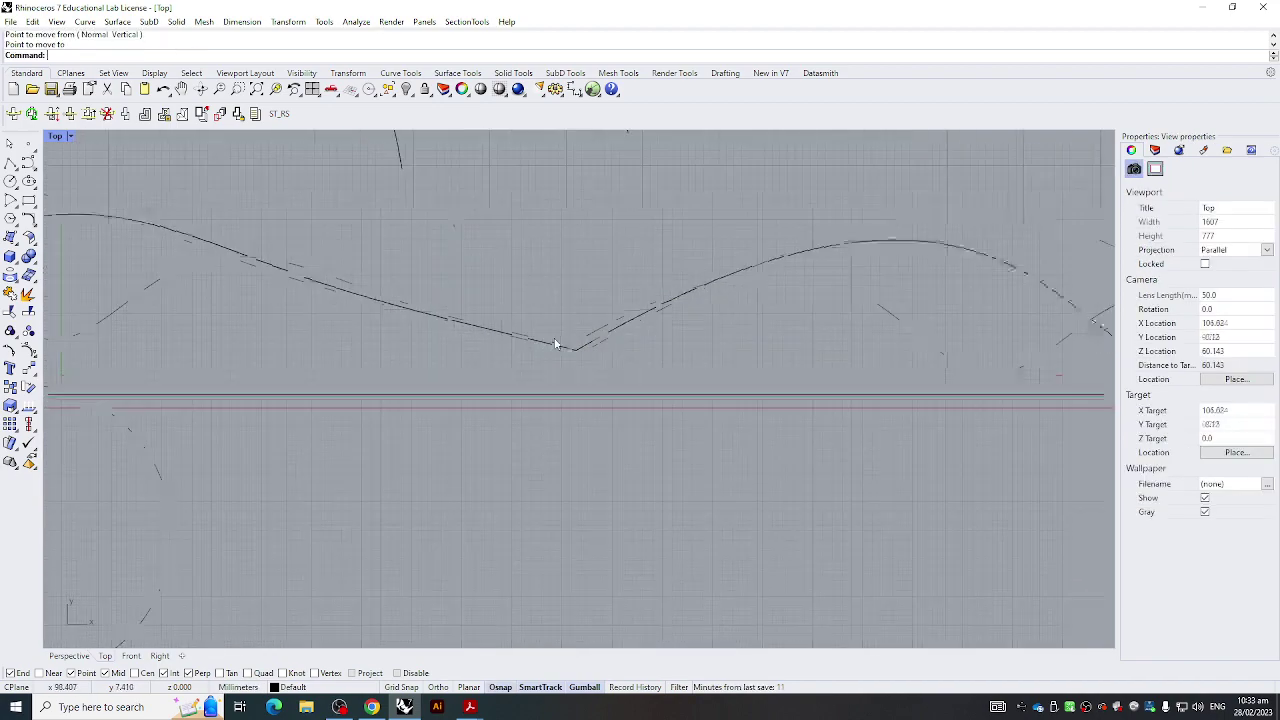
pyautogui.scroll(8, 585, 348)
pyautogui.click(563, 372)
pyautogui.moveTo(739, 371); pyautogui.dragTo(654, 372, button='right')
pyautogui.click(570, 329)
pyautogui.scroll(-3, 515, 307)
pyautogui.press('Escape')
pyautogui.scroll(-5, 490, 335)
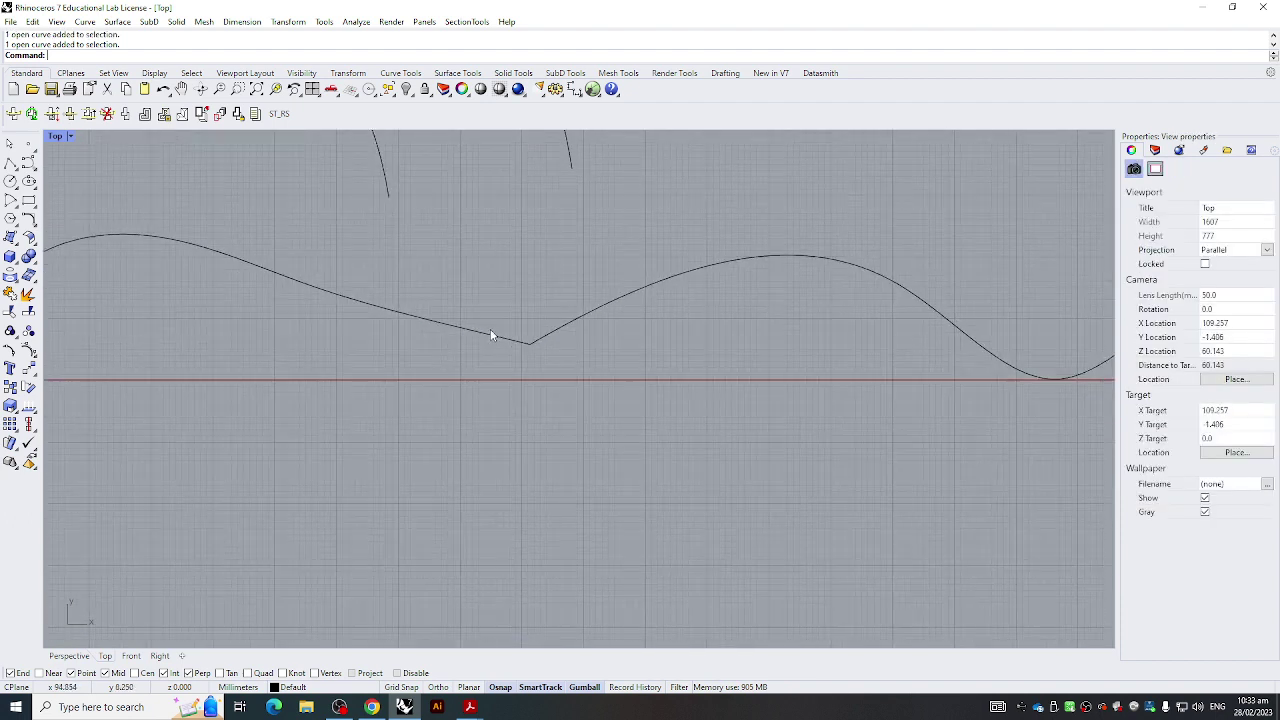
# Join the original wavy curve and its copy at their shared end point
pyautogui.write('Join')
pyautogui.press('Return')
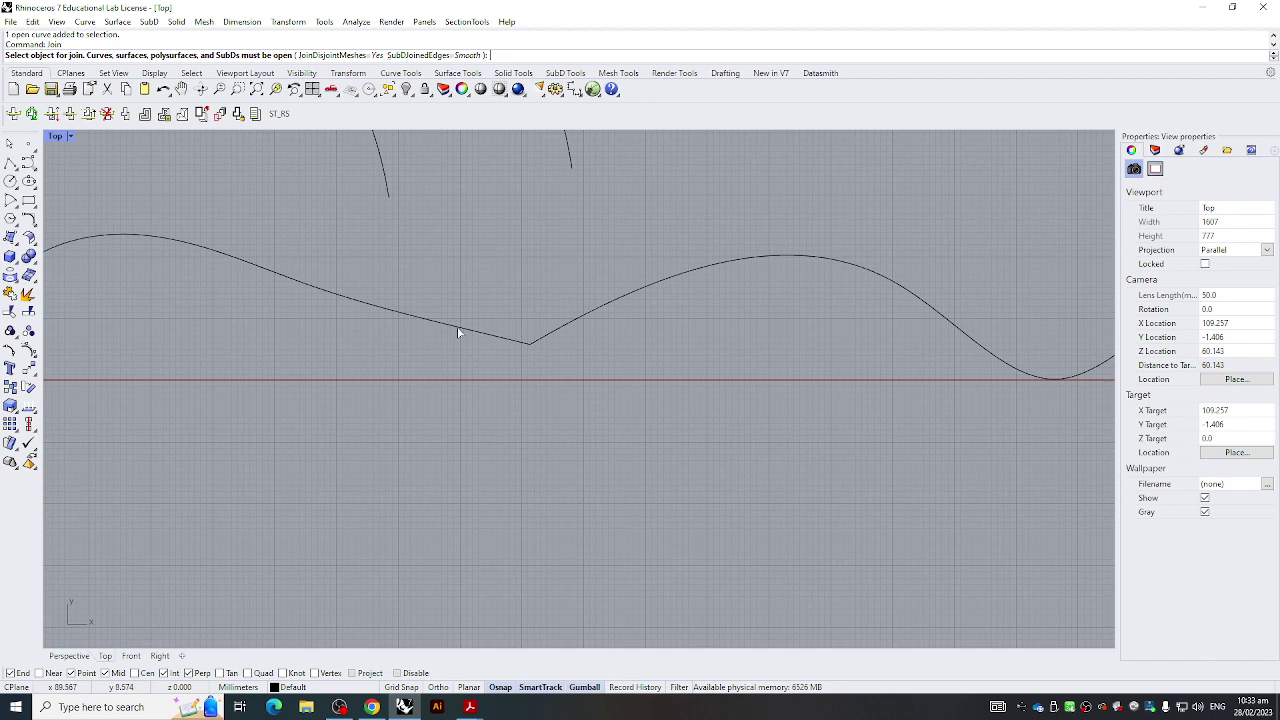
pyautogui.click(458, 330)
pyautogui.click(597, 315)
pyautogui.press('Return')
pyautogui.click(484, 408)
pyautogui.scroll(-6, 602, 366)
pyautogui.click(630, 316)
pyautogui.scroll(-6, 562, 406)
pyautogui.click(573, 430)
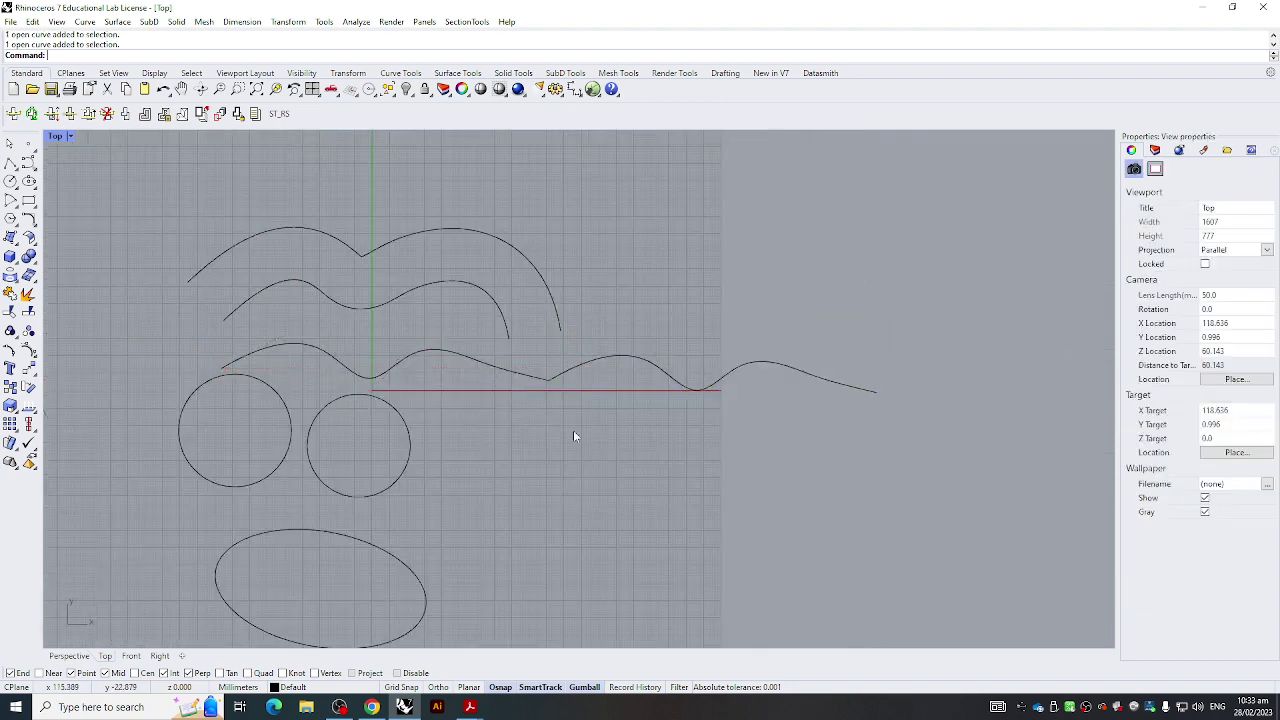
# Undo the join and move the copied curve away from the original, to below its end
pyautogui.hotkey('ctrl', 'z')
pyautogui.scroll(-2, 594, 422)
pyautogui.click(487, 398)
pyautogui.scroll(6, 502, 388)
pyautogui.moveTo(583, 331); pyautogui.dragTo(427, 491)
pyautogui.moveTo(525, 464); pyautogui.dragTo(528, 347)
pyautogui.click(352, 468)
pyautogui.moveTo(352, 468); pyautogui.dragTo(990, 298, button='right')
pyautogui.scroll(-2, 655, 357)
pyautogui.moveTo(880, 291); pyautogui.dragTo(741, 316, button='right')
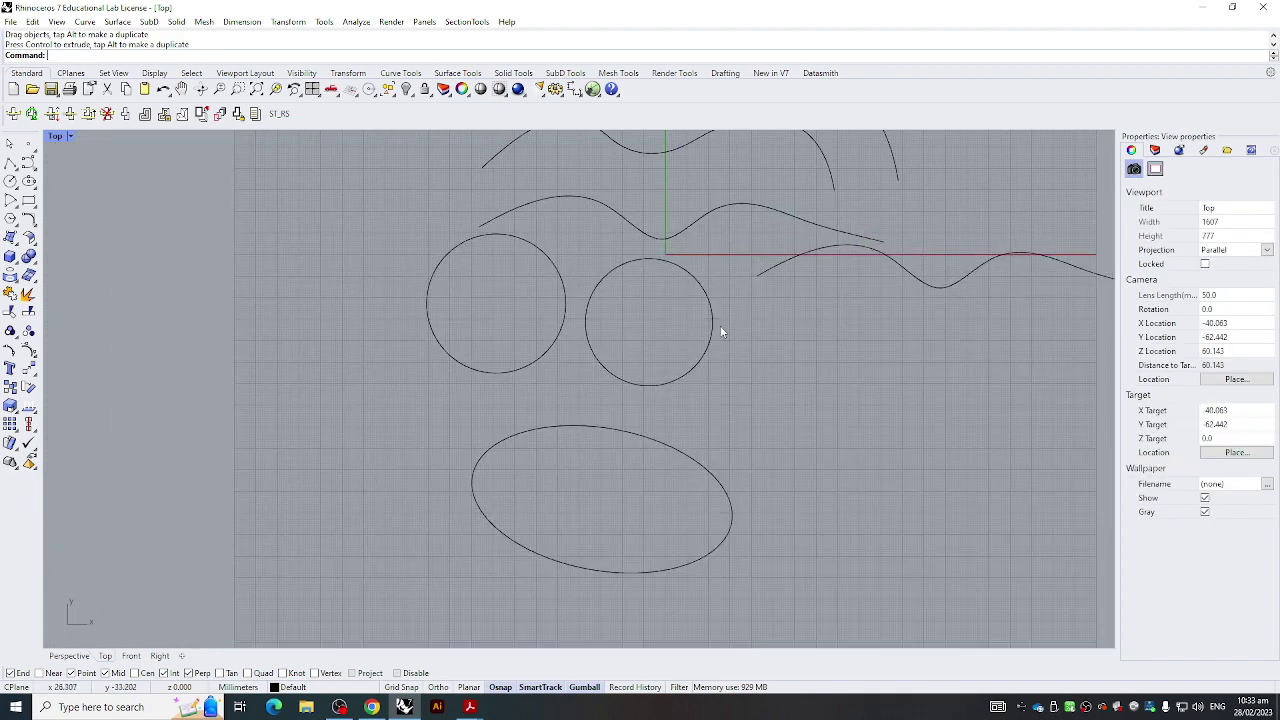
# Move the two-point circle and the copied wavy curve so that the curve crosses the circle
pyautogui.moveTo(576, 377); pyautogui.dragTo(576, 380)
pyautogui.moveTo(702, 323); pyautogui.dragTo(806, 385)
pyautogui.moveTo(663, 397); pyautogui.dragTo(305, 419, button='right')
pyautogui.click(591, 288)
pyautogui.moveTo(589, 292); pyautogui.dragTo(450, 334)
pyautogui.moveTo(647, 296); pyautogui.dragTo(445, 314)
pyautogui.moveTo(398, 243); pyautogui.dragTo(398, 308)
pyautogui.click(454, 304)
# Trim away the circle's upper part, using the wavy curve as the cutting object
pyautogui.moveTo(493, 347)
pyautogui.mouseDown(button='right')
pyautogui.moveTo(474, 354)
pyautogui.moveTo(486, 367)
pyautogui.mouseUp(button='right')
pyautogui.scroll(5, 443, 339)
pyautogui.write('trim')
pyautogui.press('Return')
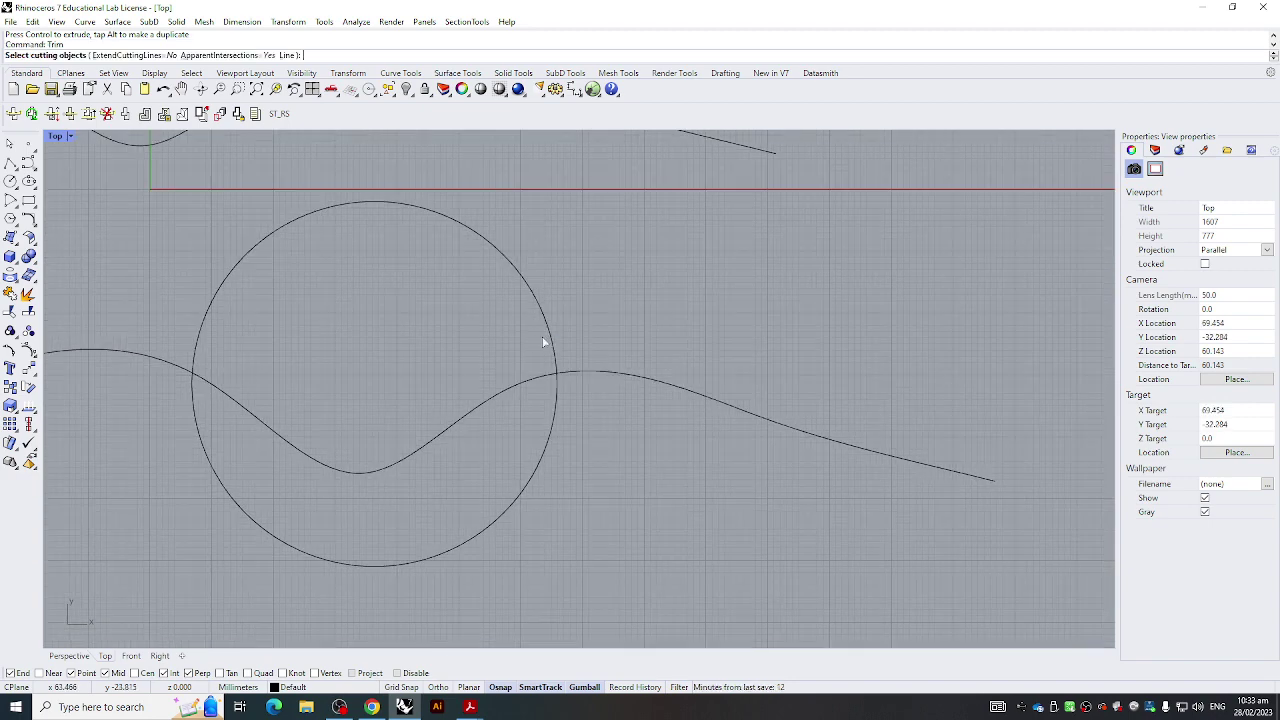
pyautogui.click(756, 308)
pyautogui.click(729, 396)
pyautogui.press('Return')
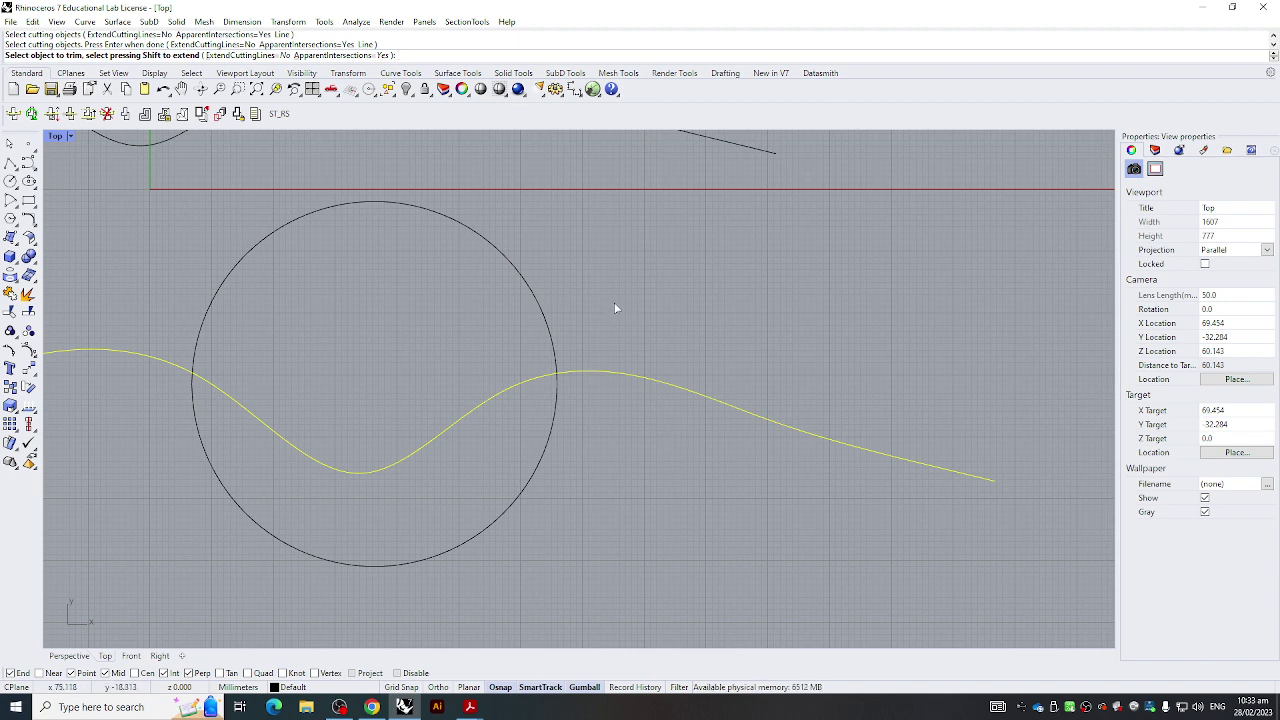
pyautogui.click(543, 315)
pyautogui.moveTo(471, 357); pyautogui.dragTo(621, 320, button='right')
# Try trimming further parts of the circle and undo each trim
pyautogui.moveTo(781, 430); pyautogui.dragTo(503, 476)
pyautogui.hotkey('ctrl', 'z')
pyautogui.moveTo(794, 436); pyautogui.dragTo(620, 459)
pyautogui.hotkey('ctrl', 'z')
pyautogui.scroll(-6, 587, 464)
pyautogui.middleClick(587, 464)
pyautogui.hotkey('ctrl', 's')
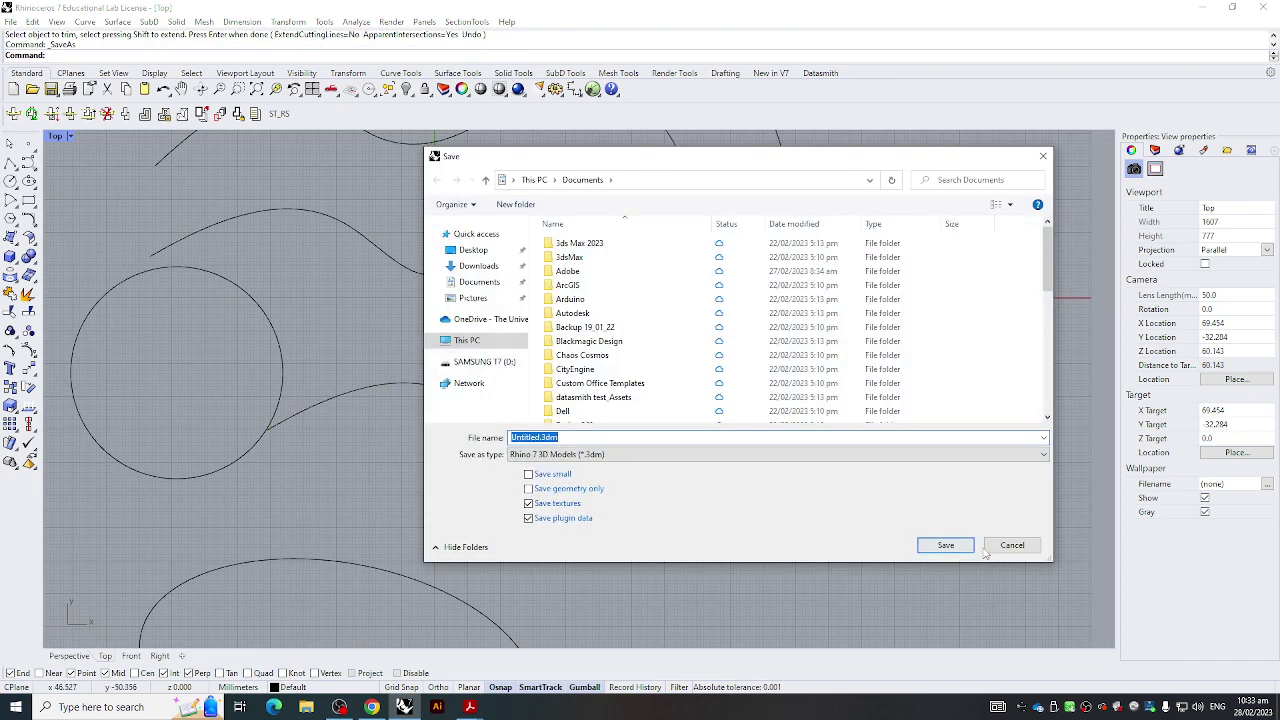
pyautogui.click(1005, 547)
# Try moving the wavy curve toward the untrimmed circle, and undo the move
pyautogui.moveTo(478, 360); pyautogui.dragTo(507, 366, button='right')
pyautogui.moveTo(428, 374); pyautogui.dragTo(547, 383, button='right')
pyautogui.click(547, 387)
pyautogui.moveTo(684, 416); pyautogui.dragTo(354, 414)
pyautogui.moveTo(387, 491); pyautogui.dragTo(551, 431, button='right')
pyautogui.click(543, 524)
pyautogui.hotkey('ctrl', 'z')
# Move the wavy curve along the X axis with the Gumball so that it crosses the untrimmed circle
pyautogui.click(655, 365)
pyautogui.moveTo(813, 386); pyautogui.dragTo(379, 386)
pyautogui.click(483, 446)
# Split the wavy curve where it crosses the untrimmed circle, using the circle as the cutting object
pyautogui.moveTo(423, 411); pyautogui.dragTo(454, 416, button='right')
pyautogui.write('Tr')
pyautogui.press('BackSpace')
pyautogui.press('BackSpace')
pyautogui.write('Ap')
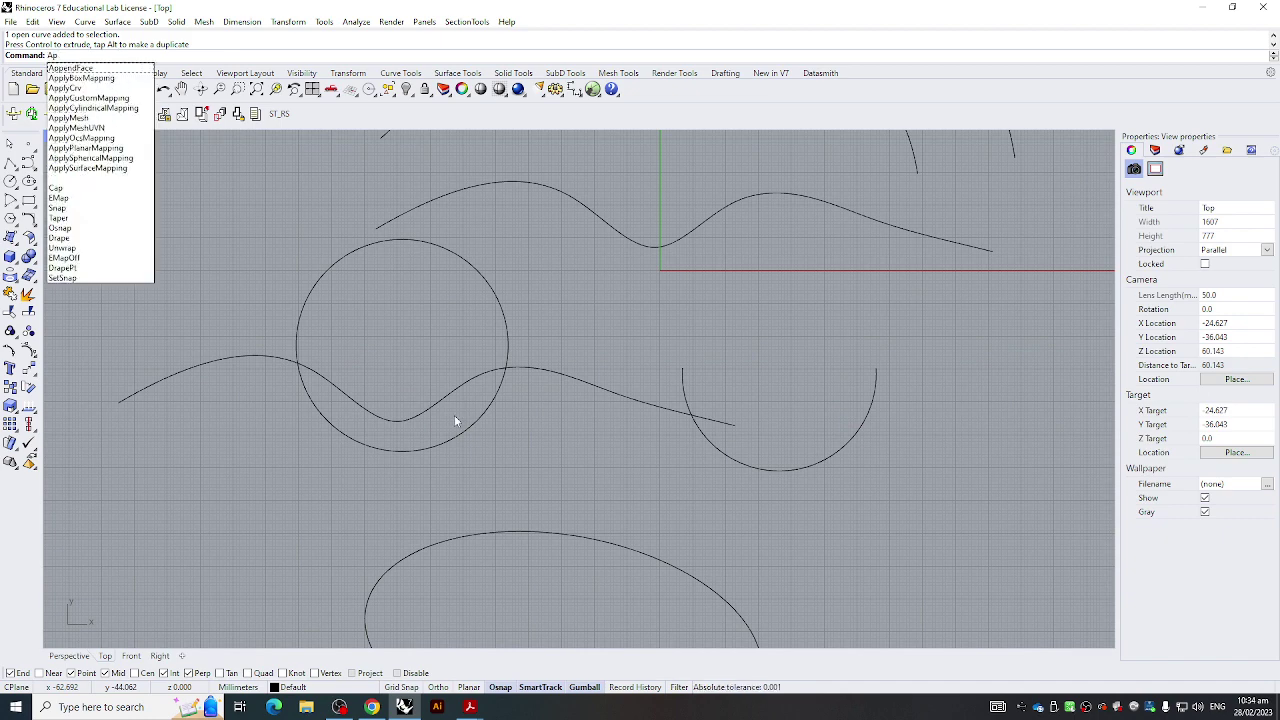
pyautogui.press('BackSpace')
pyautogui.press('BackSpace')
pyautogui.write('Sp')
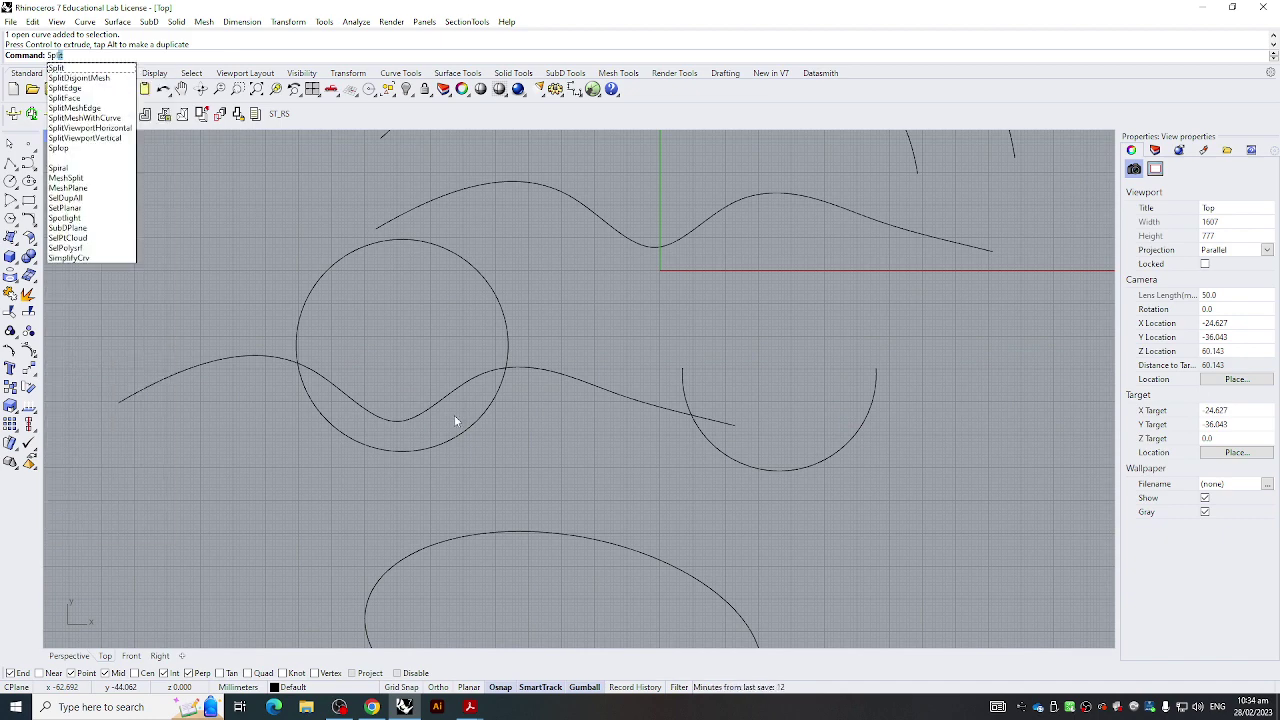
pyautogui.press('Return')
pyautogui.click(600, 376)
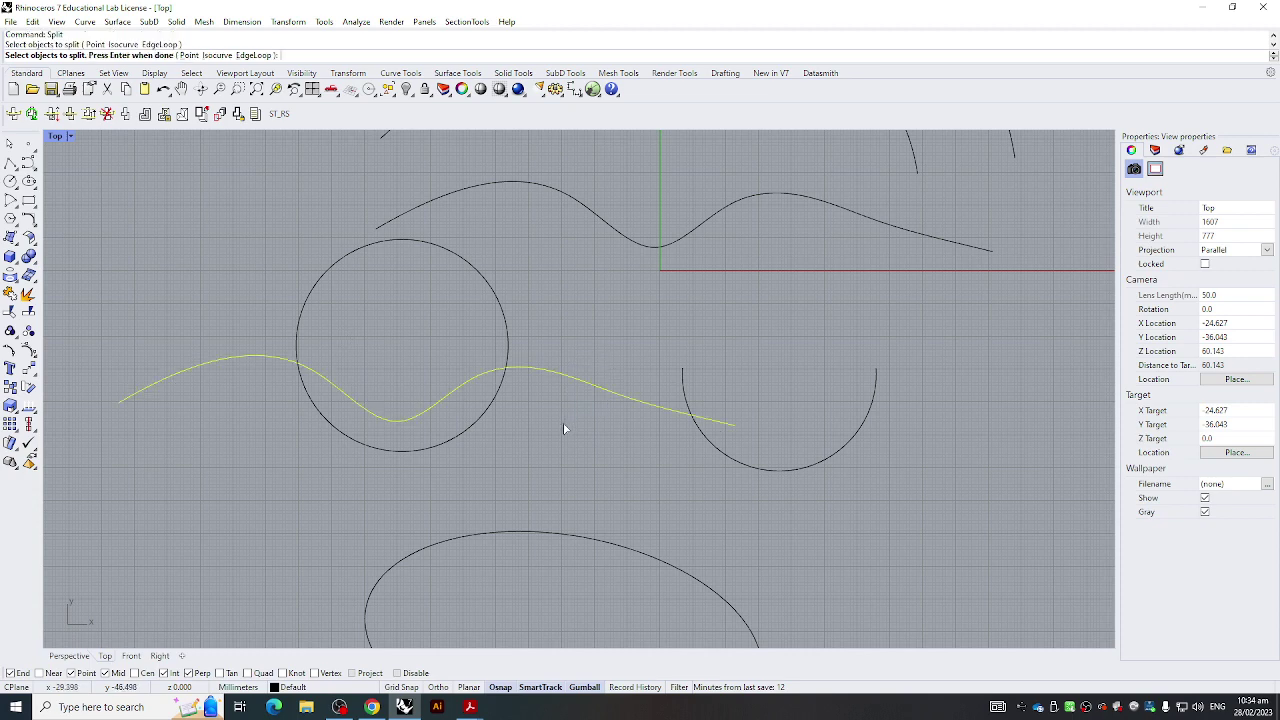
pyautogui.press('Return')
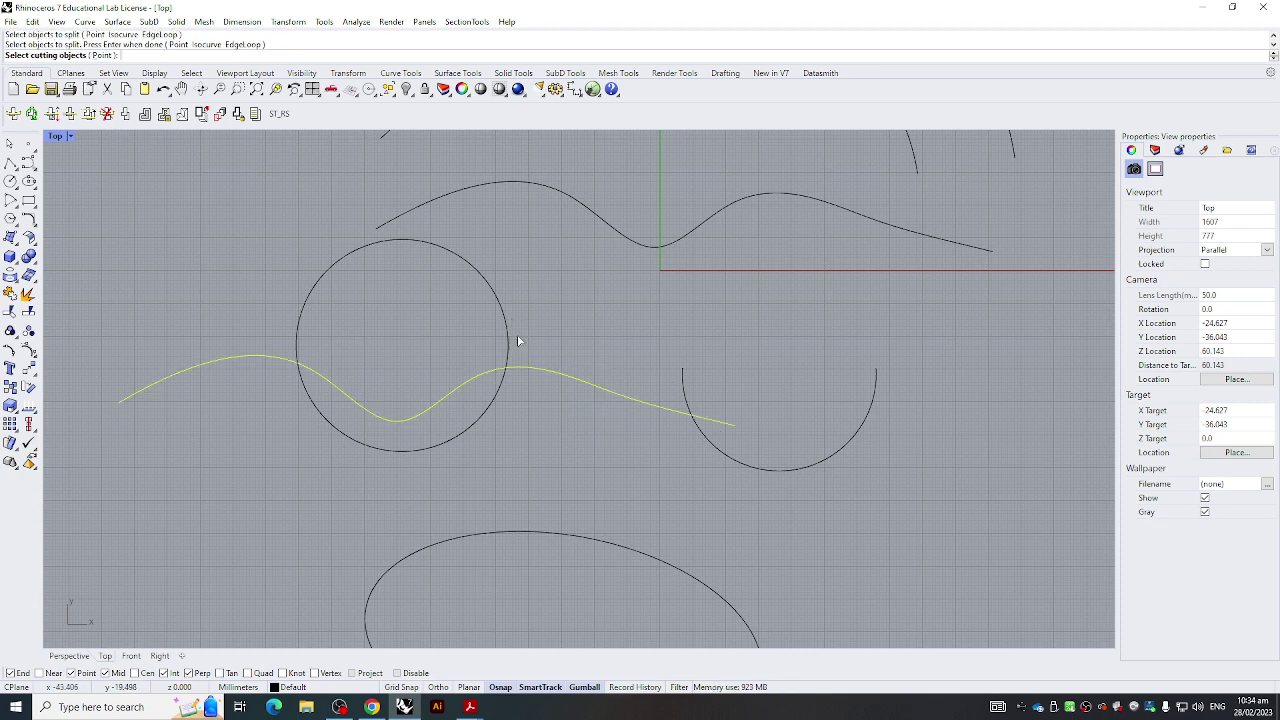
pyautogui.click(507, 322)
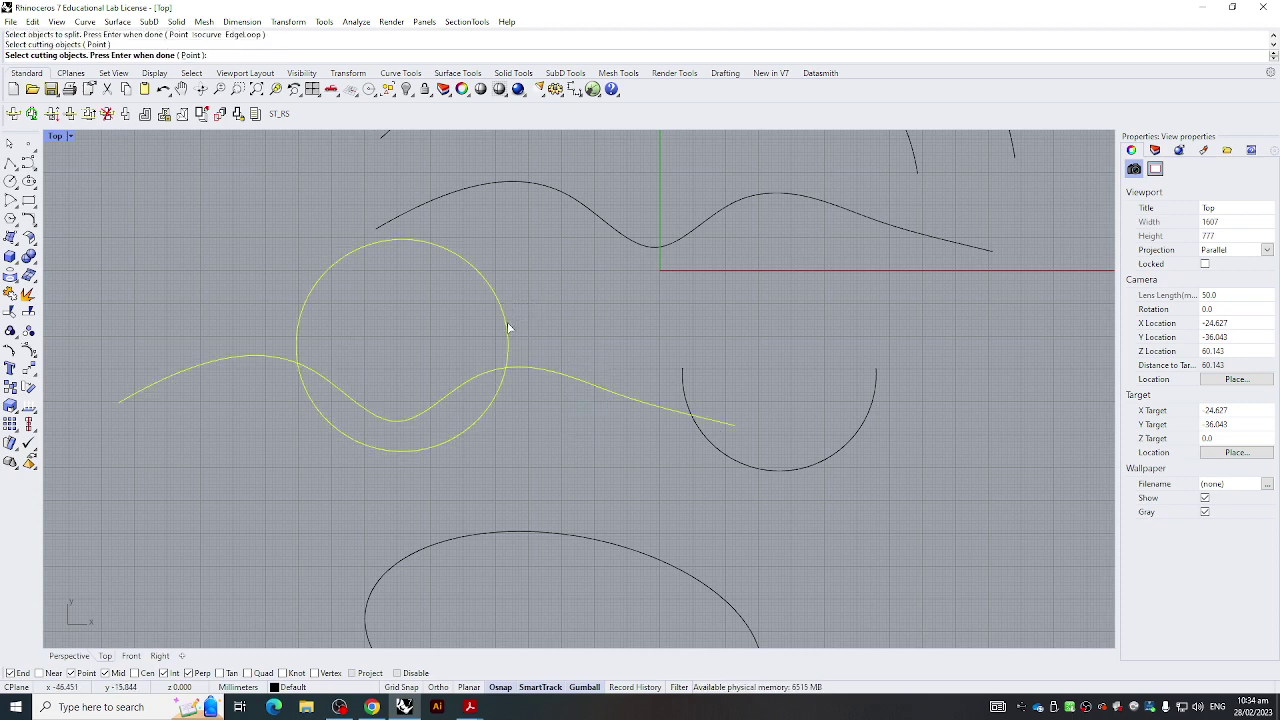
pyautogui.press('Return')
# Try splitting the circle with the wavy curve's right-hand piece as the cutting object
pyautogui.press('Return')
pyautogui.click(508, 347)
pyautogui.press('Return')
pyautogui.click(532, 372)
pyautogui.press('Return')
pyautogui.scroll(3, 514, 371)
# Try moving the split-off right-hand piece of the wavy curve, and undo the move
pyautogui.click(512, 372)
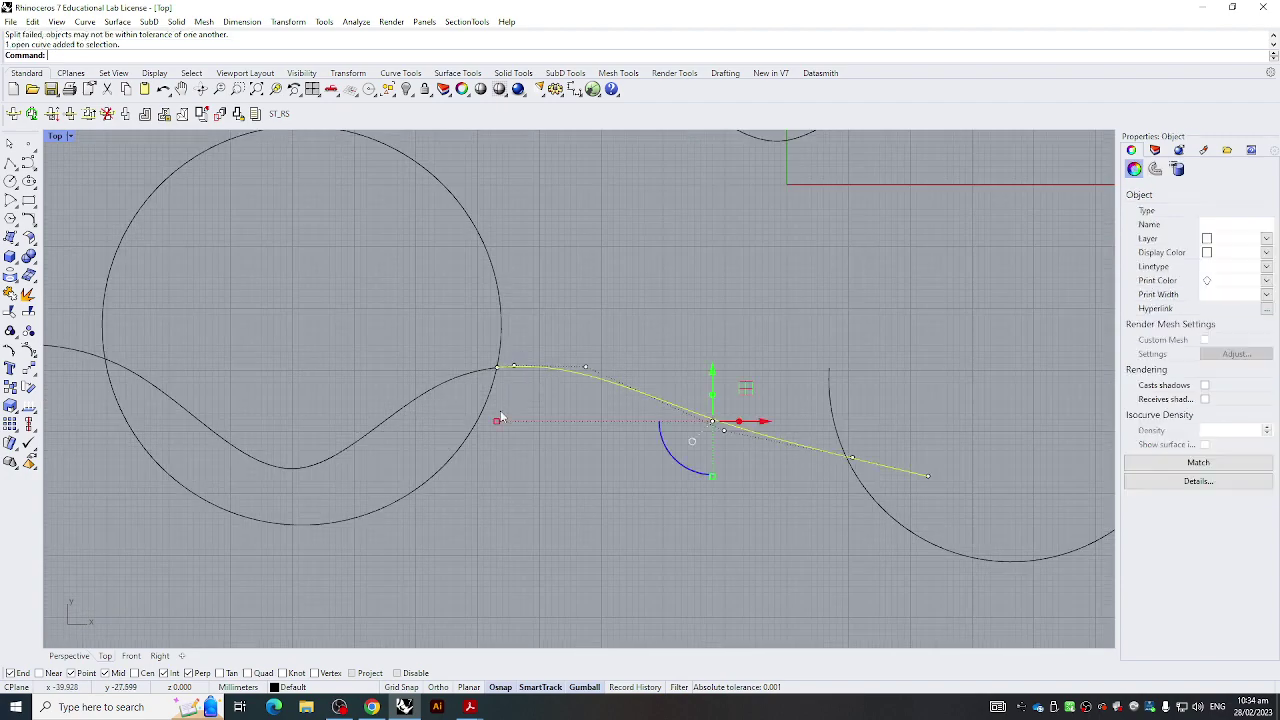
pyautogui.click(462, 382)
pyautogui.moveTo(522, 386); pyautogui.dragTo(459, 420)
pyautogui.click(511, 404)
pyautogui.hotkey('ctrl', 'z')
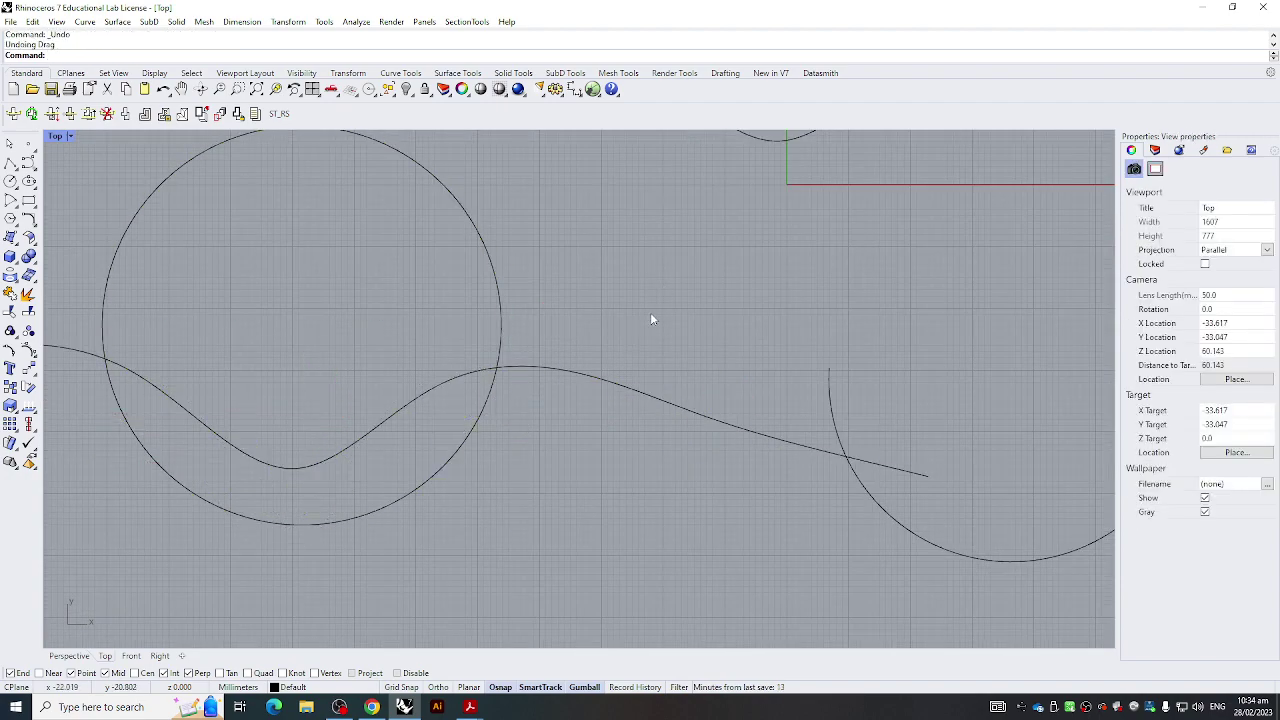
# Try rotating the wavy curve's split-off left piece about its outer end, using its end on the circle as reference
pyautogui.scroll(-6, 683, 314)
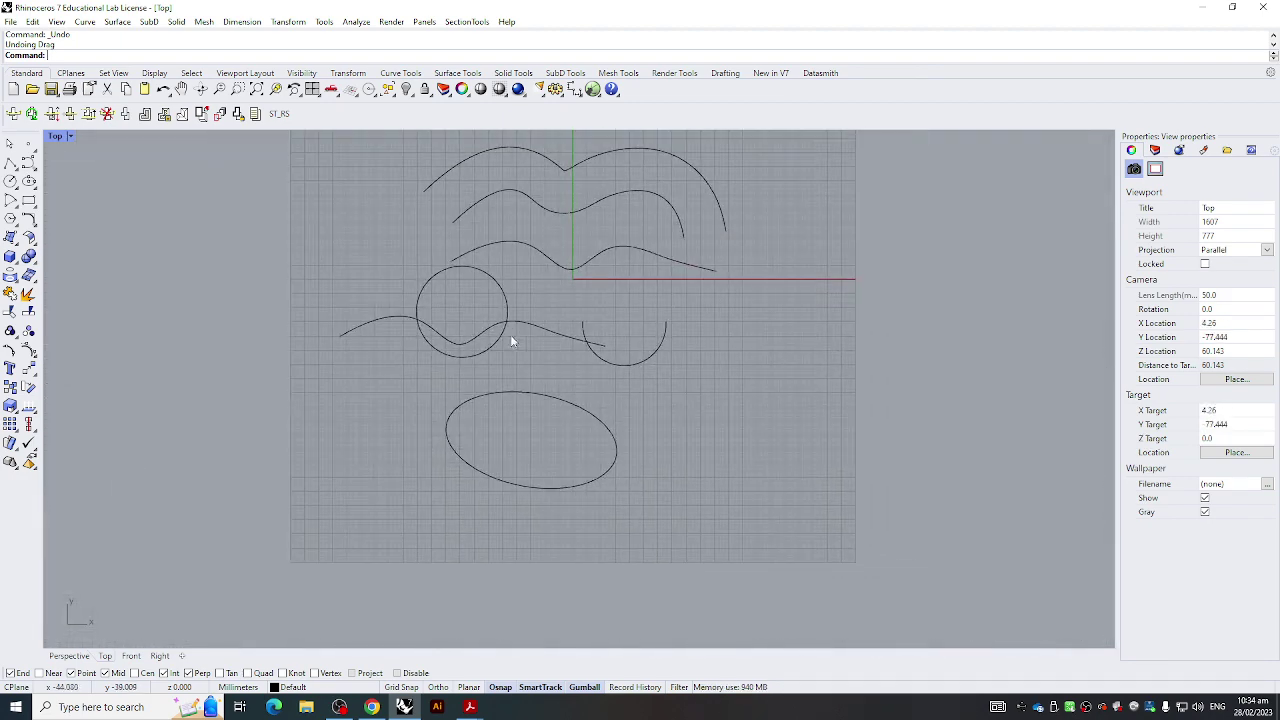
pyautogui.scroll(2, 545, 349)
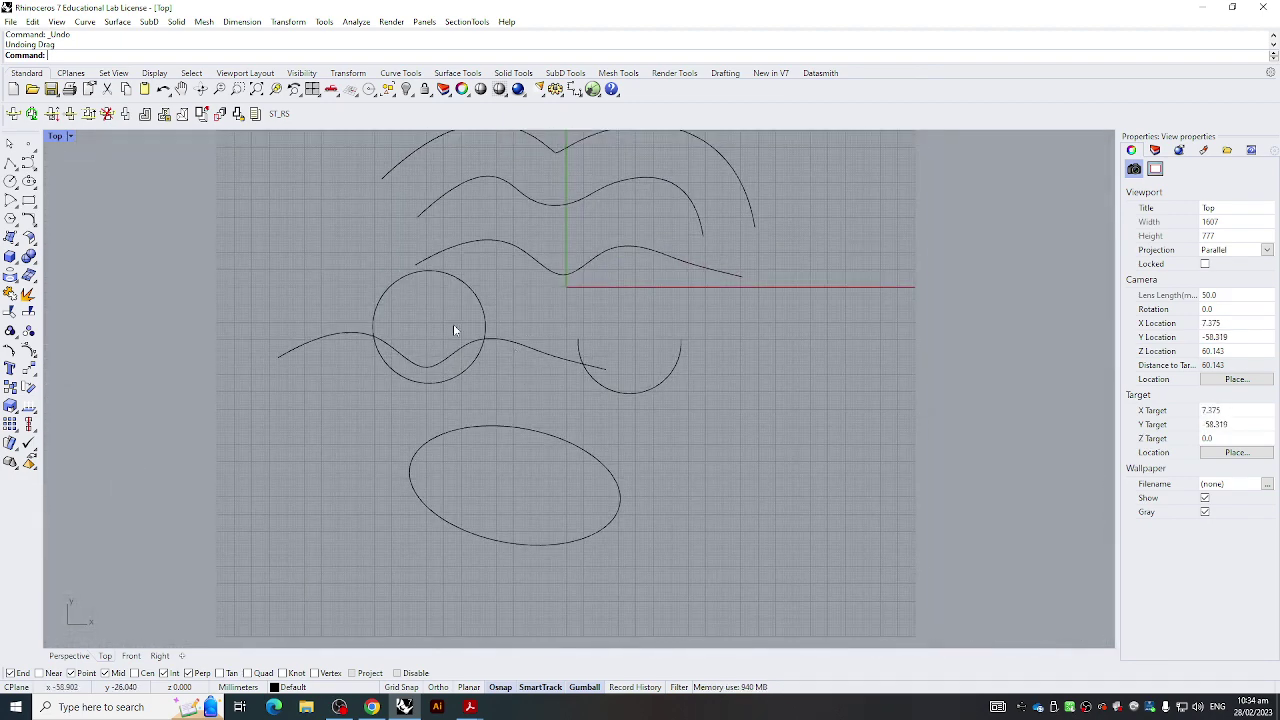
pyautogui.click(320, 343)
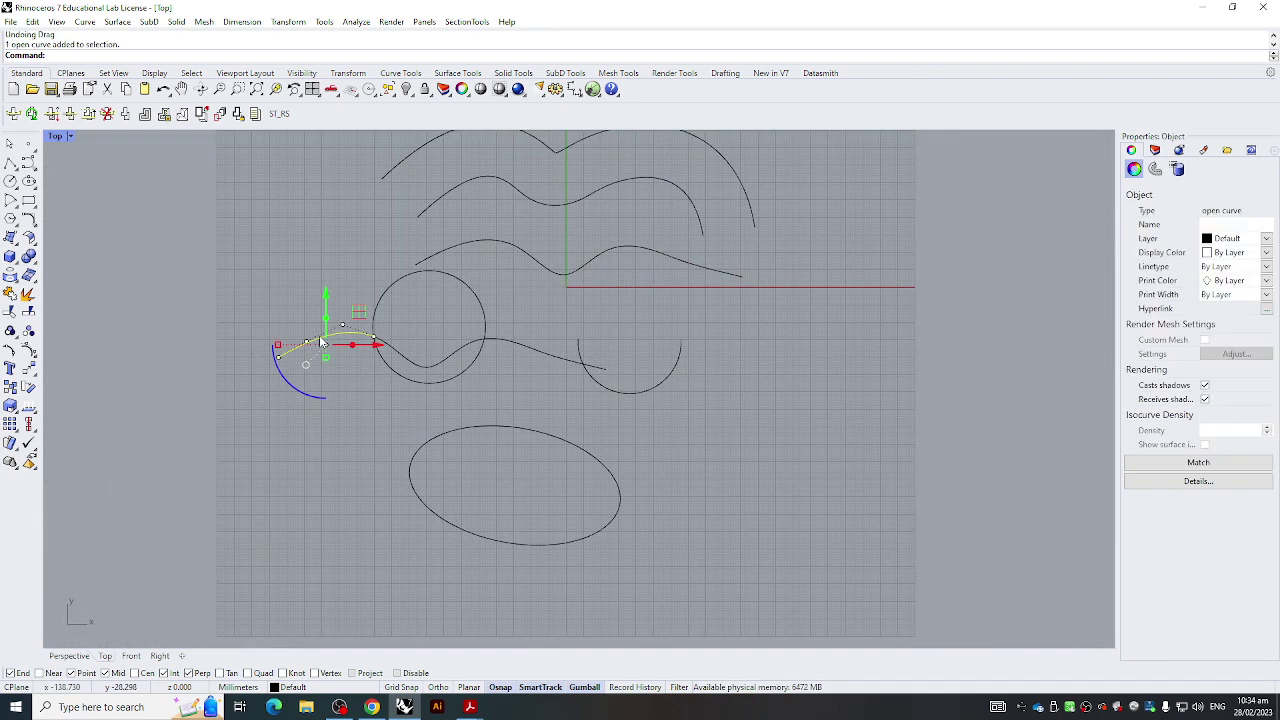
pyautogui.press('Return')
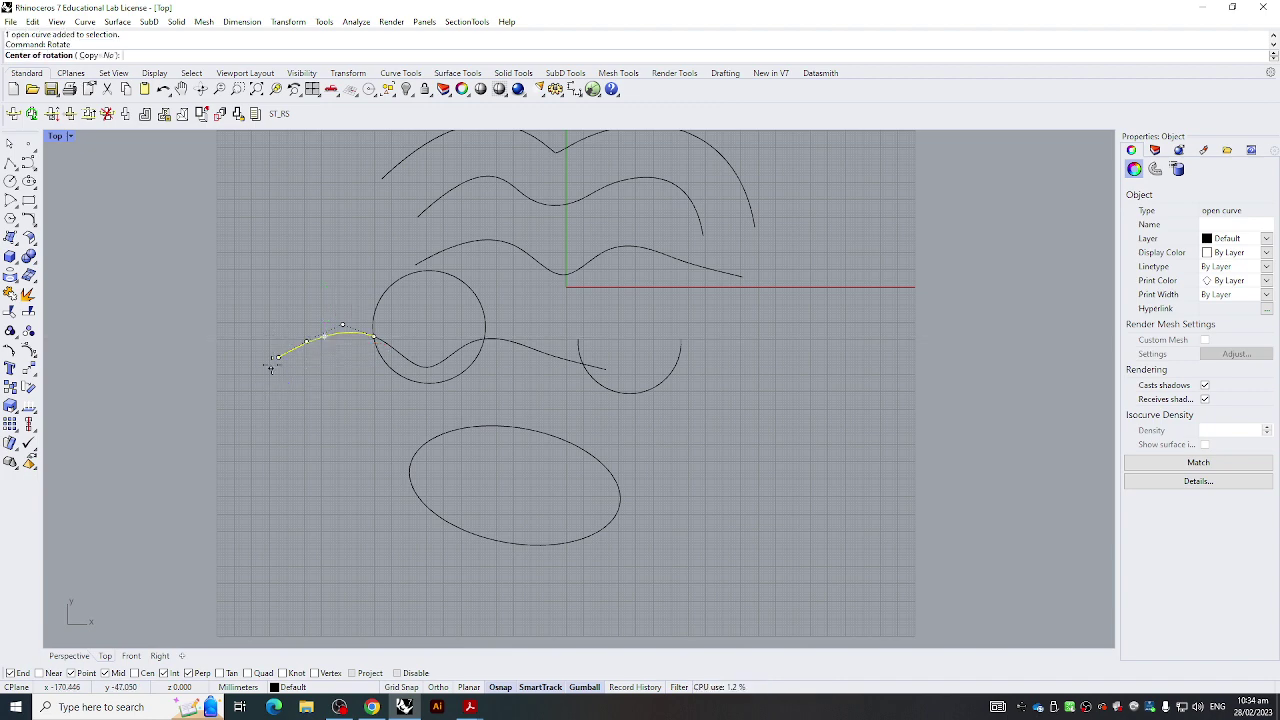
pyautogui.click(279, 355)
pyautogui.click(373, 337)
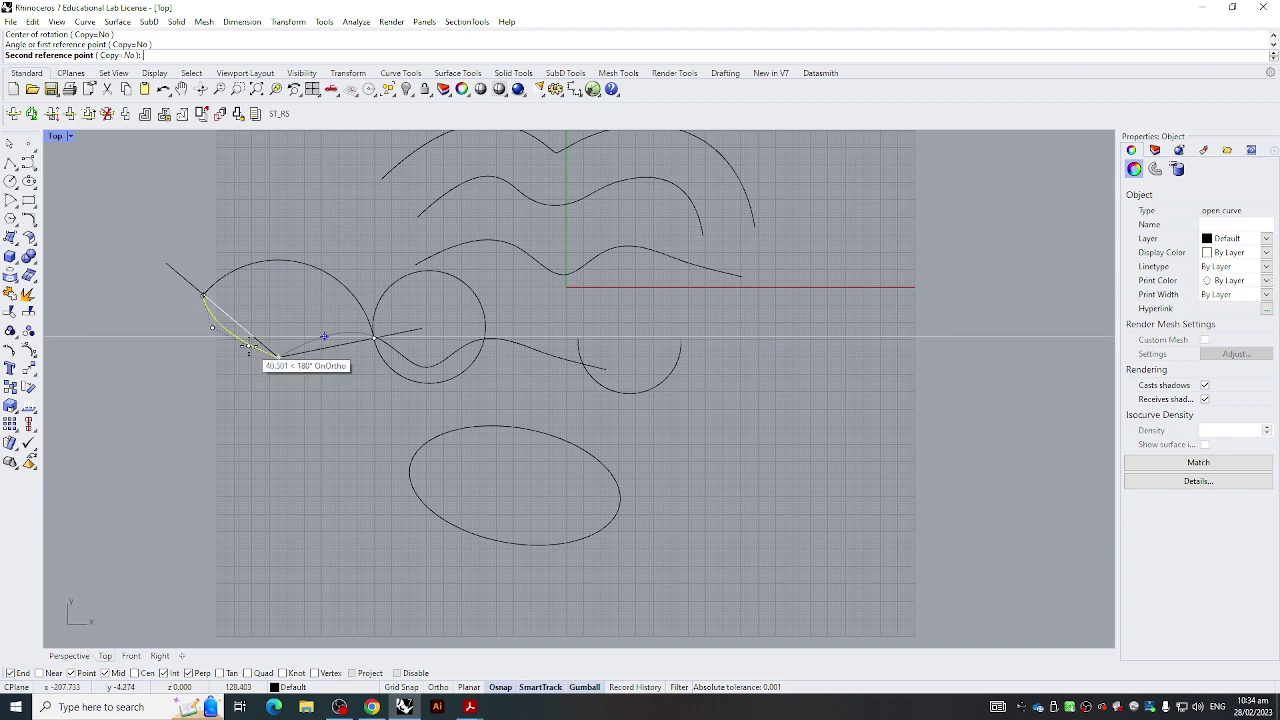
pyautogui.click(396, 408)
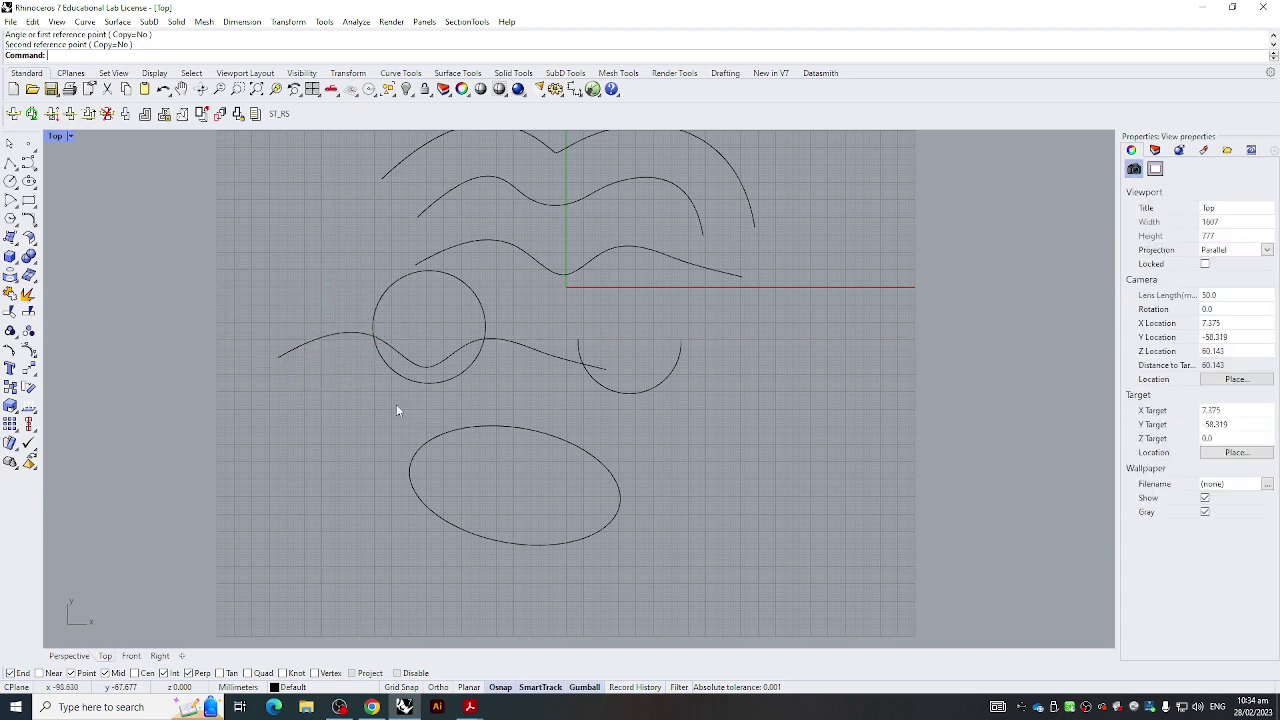
# Try rotating the wavy curve's left piece with the Gumball, and undo the rotation
pyautogui.click(340, 338)
pyautogui.moveTo(288, 385); pyautogui.dragTo(318, 378)
pyautogui.hotkey('ctrl', 'z')
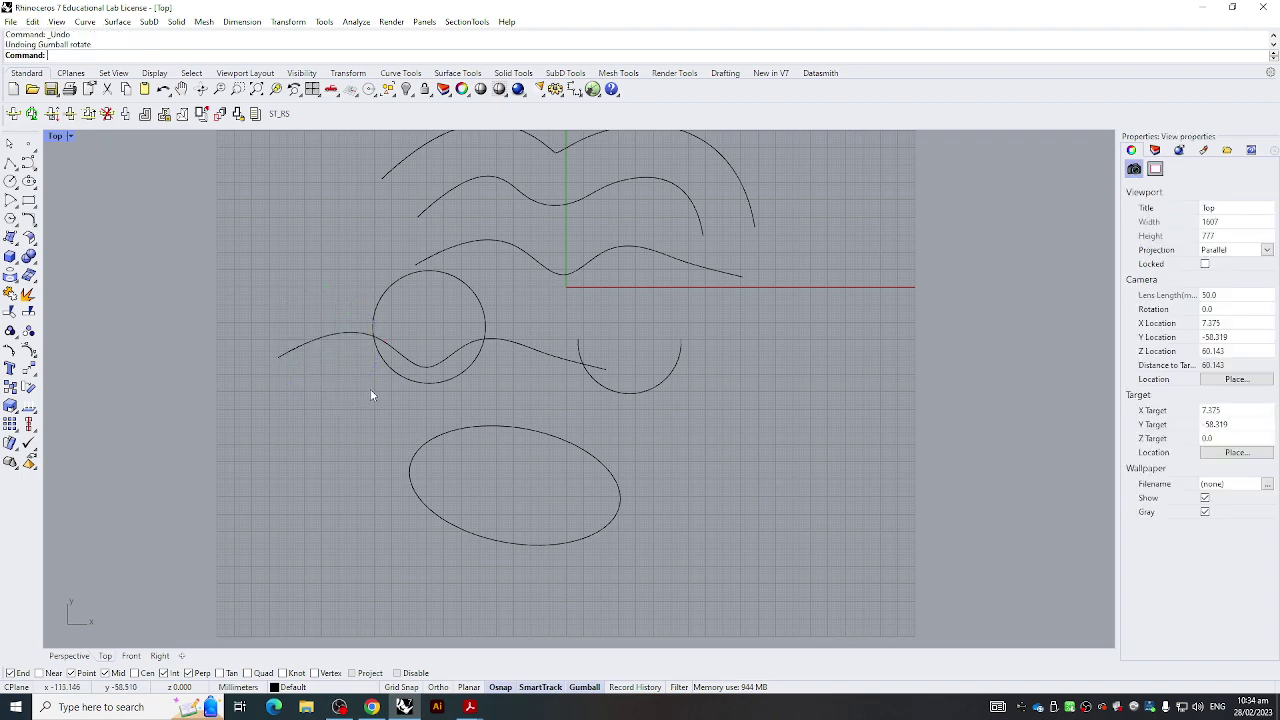
# Run Rotate on the wavy curve's left piece, pick its outer end as center and its circle end as reference, and cancel
pyautogui.moveTo(336, 380); pyautogui.dragTo(388, 357, button='right')
pyautogui.write('Rotate')
pyautogui.press('Return')
pyautogui.click(360, 321)
pyautogui.press('Return')
pyautogui.click(332, 334)
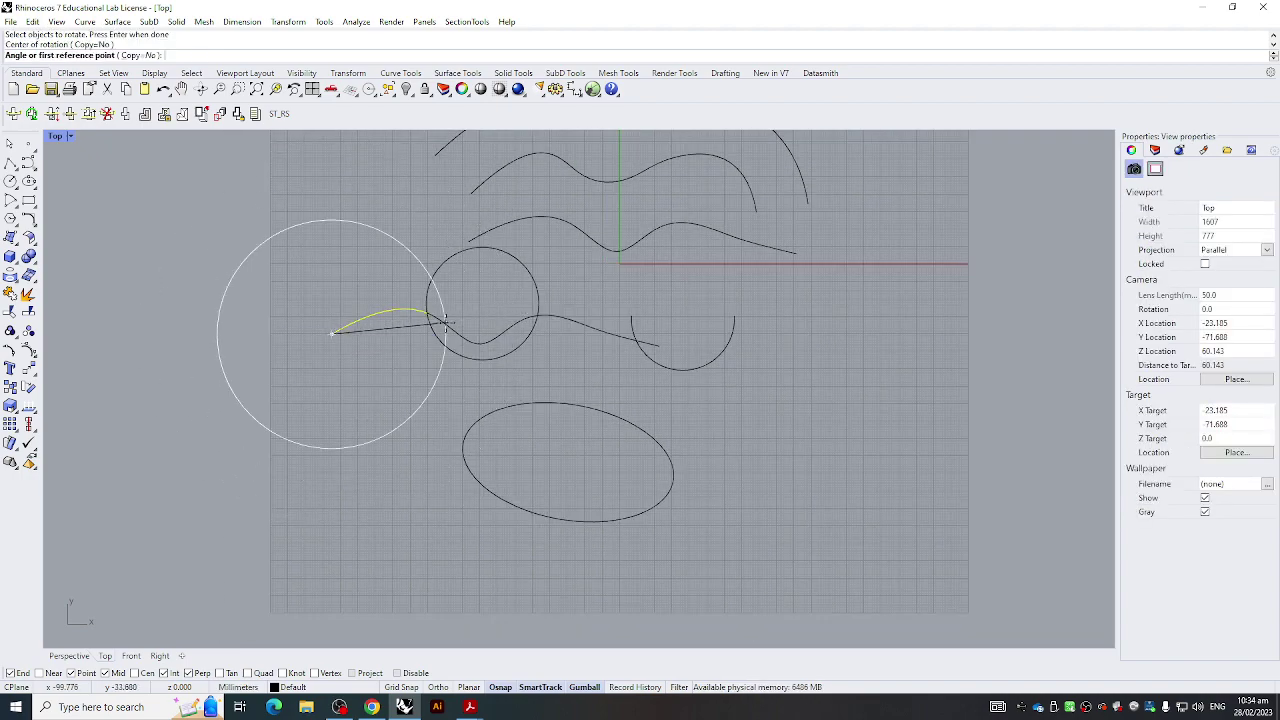
pyautogui.click(427, 313)
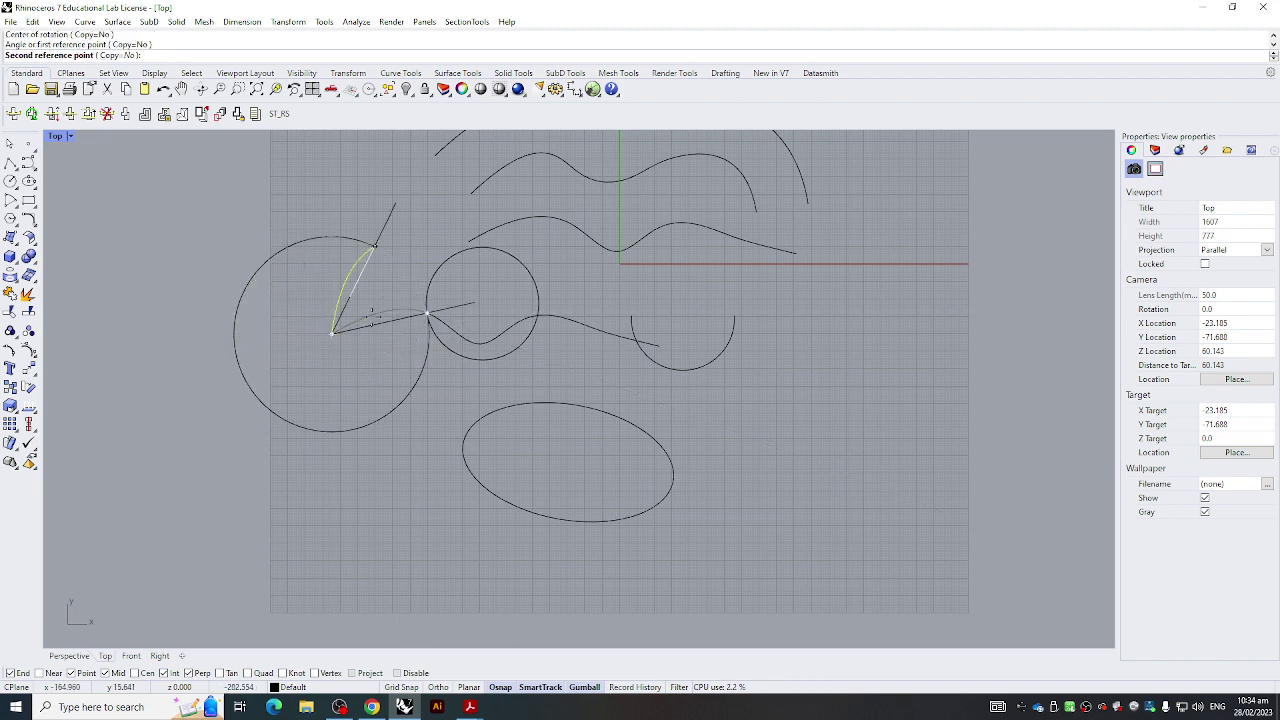
pyautogui.press('Escape')
pyautogui.press('Escape')
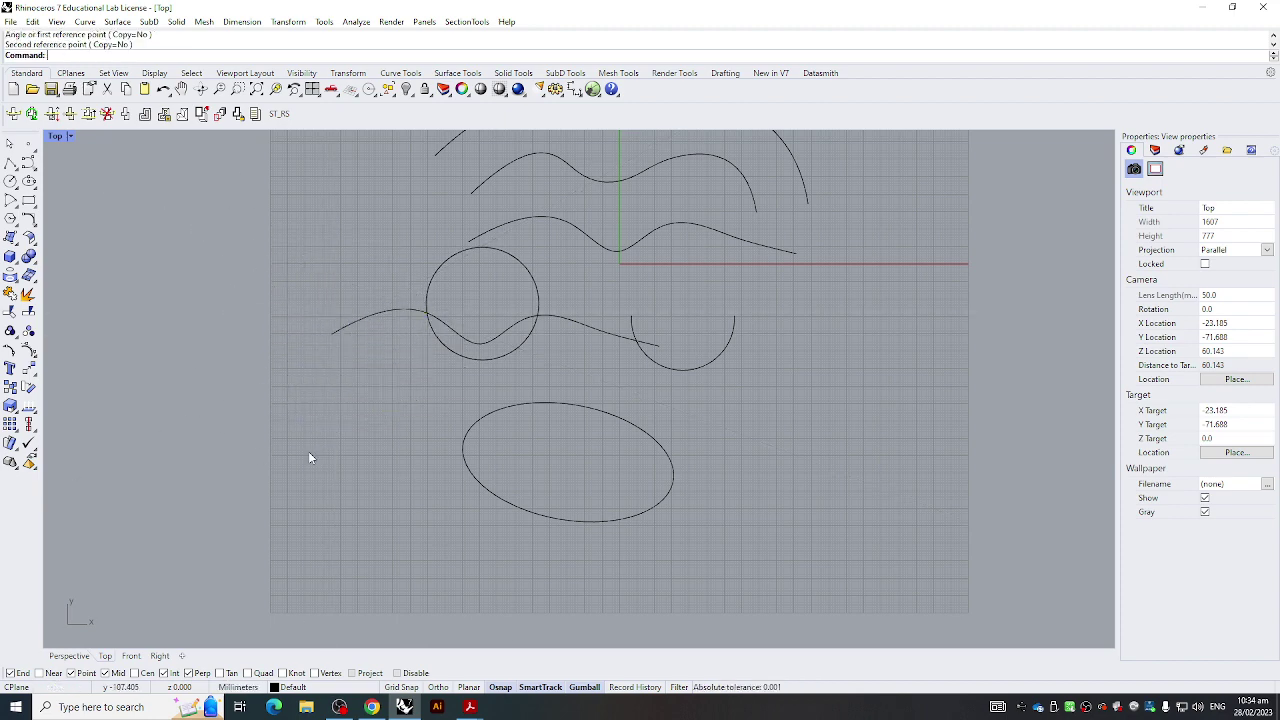
# Maximize the Perspective viewport and delete all the curves in the model
pyautogui.scroll(-4, 351, 446)
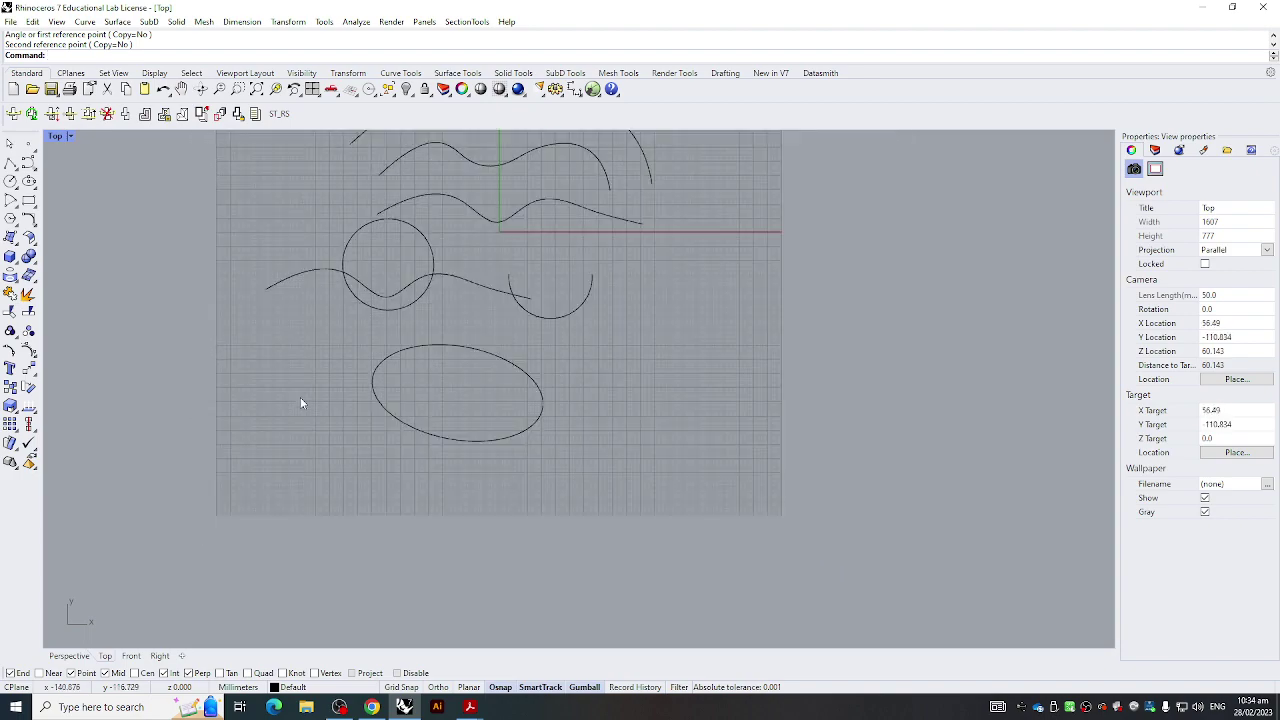
pyautogui.doubleClick(50, 138)
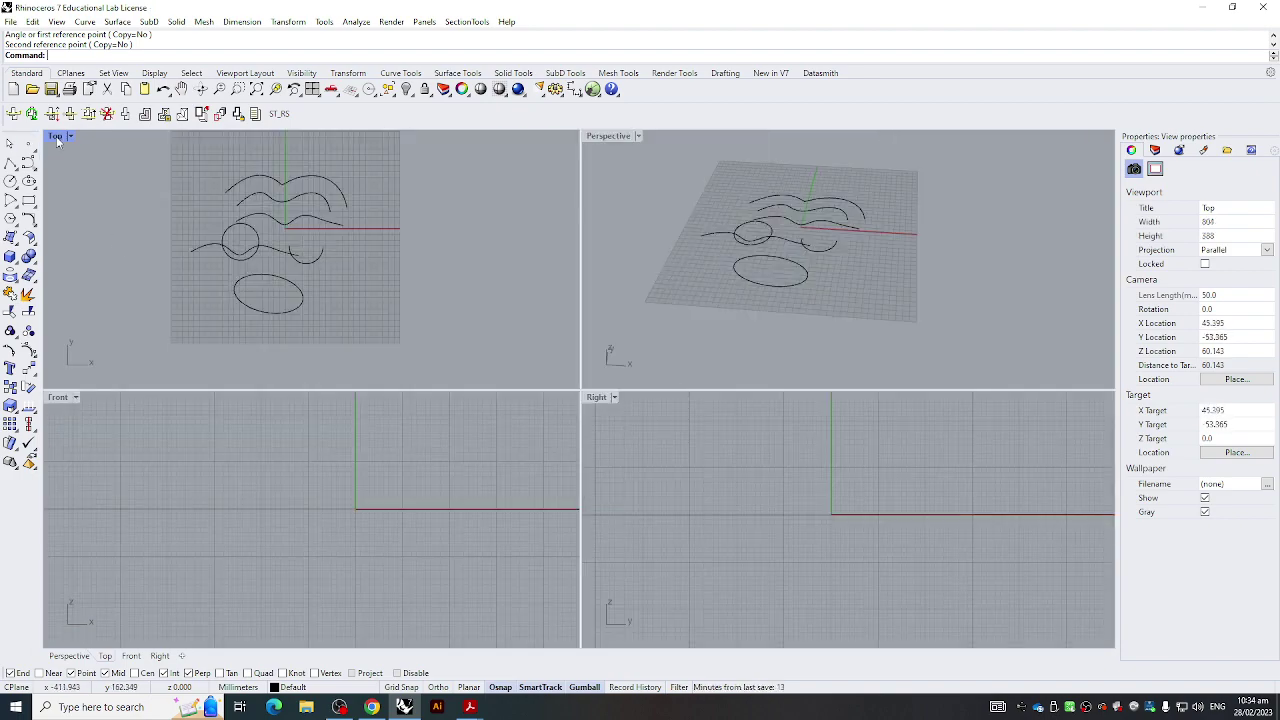
pyautogui.doubleClick(603, 135)
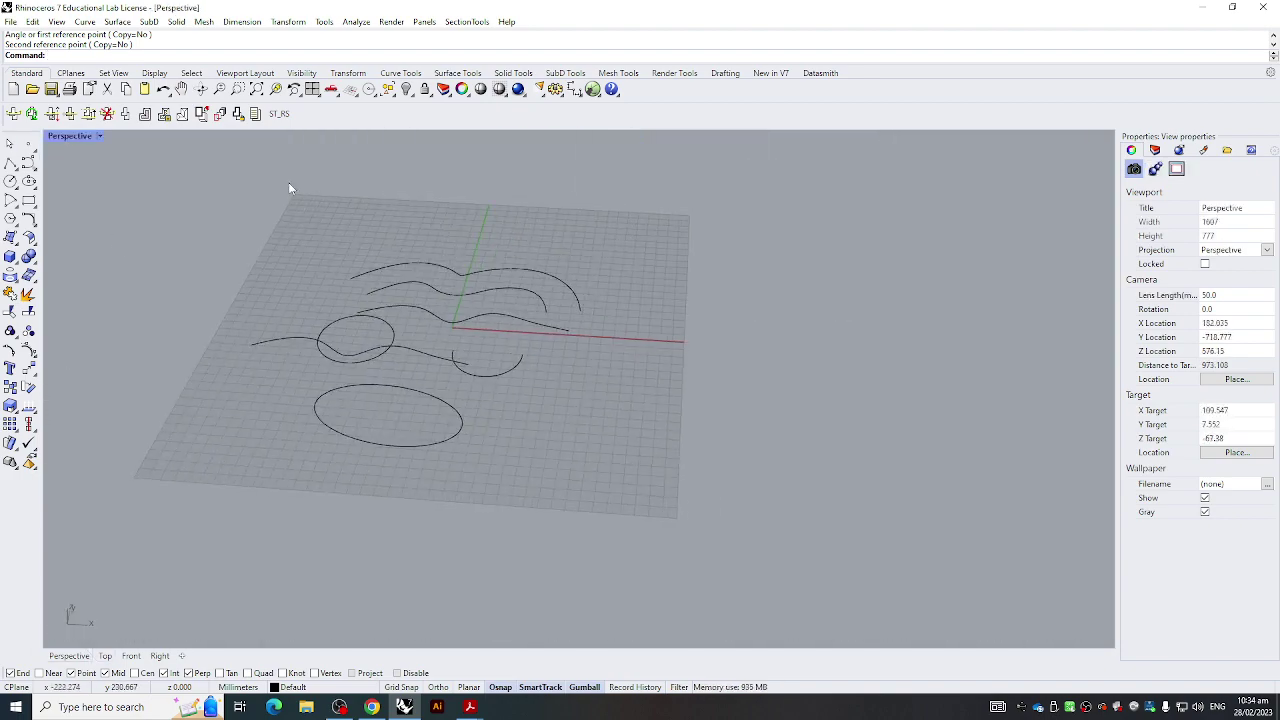
pyautogui.moveTo(287, 170); pyautogui.dragTo(704, 618)
pyautogui.press('Delete')
pyautogui.click(288, 325)
pyautogui.press('Delete')
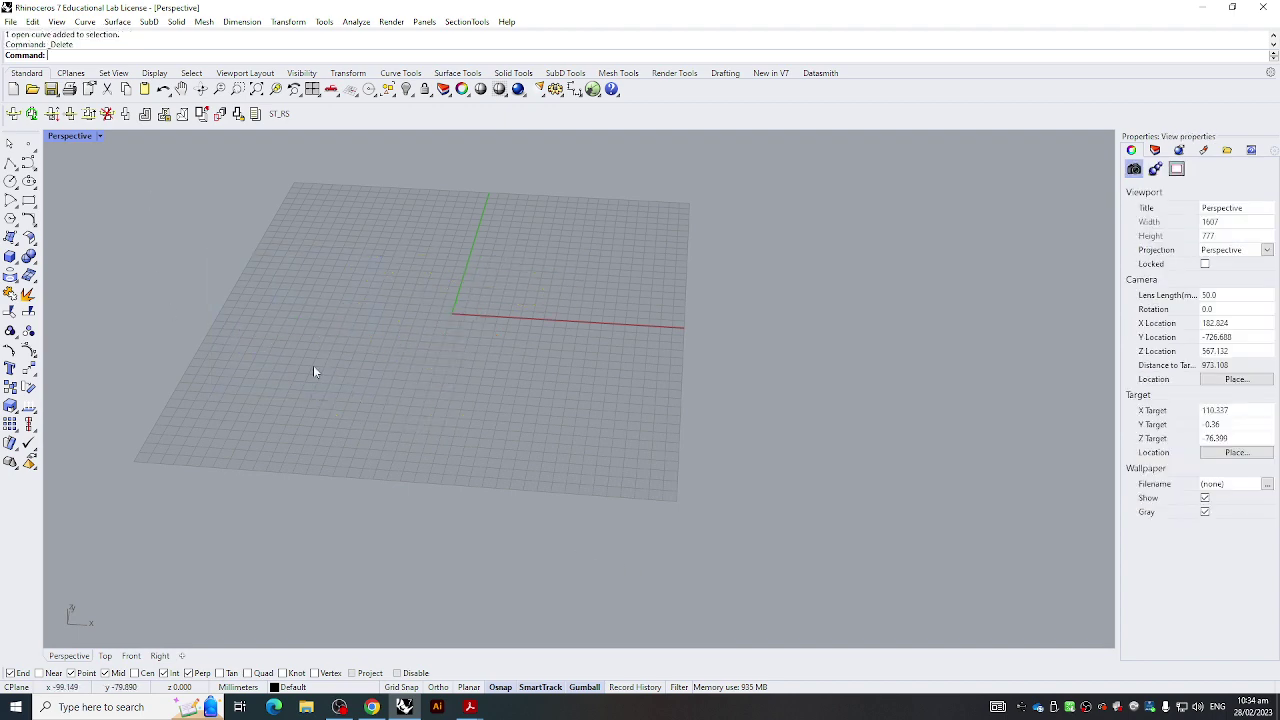
# Draw a solid box on the construction plane from two opposite base corners and a height
pyautogui.click(10, 257)
pyautogui.click(402, 270)
pyautogui.click(561, 387)
pyautogui.click(671, 246)
pyautogui.moveTo(585, 342)
pyautogui.keyDown('shift'); pyautogui.mouseDown(button='right')
pyautogui.moveTo(587, 397)
pyautogui.moveTo(555, 354)
pyautogui.moveTo(576, 352)
pyautogui.mouseUp(button='right'); pyautogui.keyUp('shift')
# Try scaling the box uniformly from a bottom front corner, with the adjacent bottom corner as reference, and cancel
pyautogui.moveTo(655, 336); pyautogui.dragTo(451, 323, button='right')
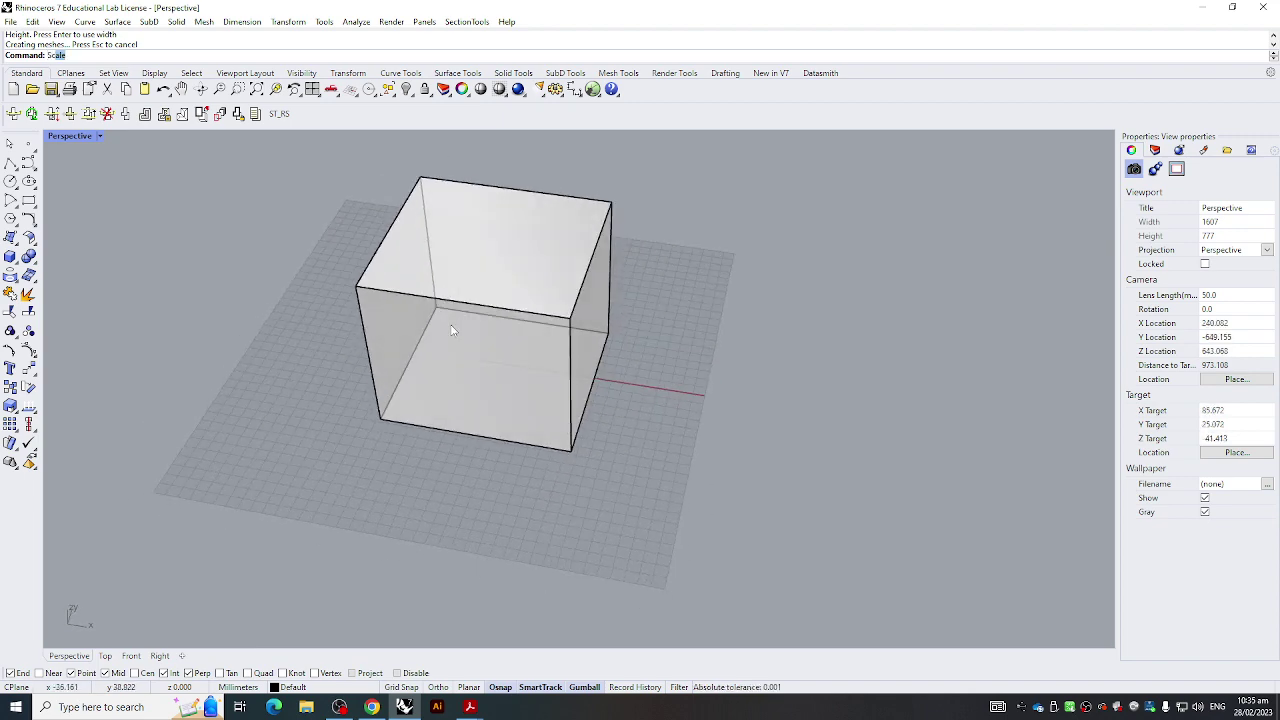
pyautogui.press('Return')
pyautogui.click(390, 424)
pyautogui.press('Return')
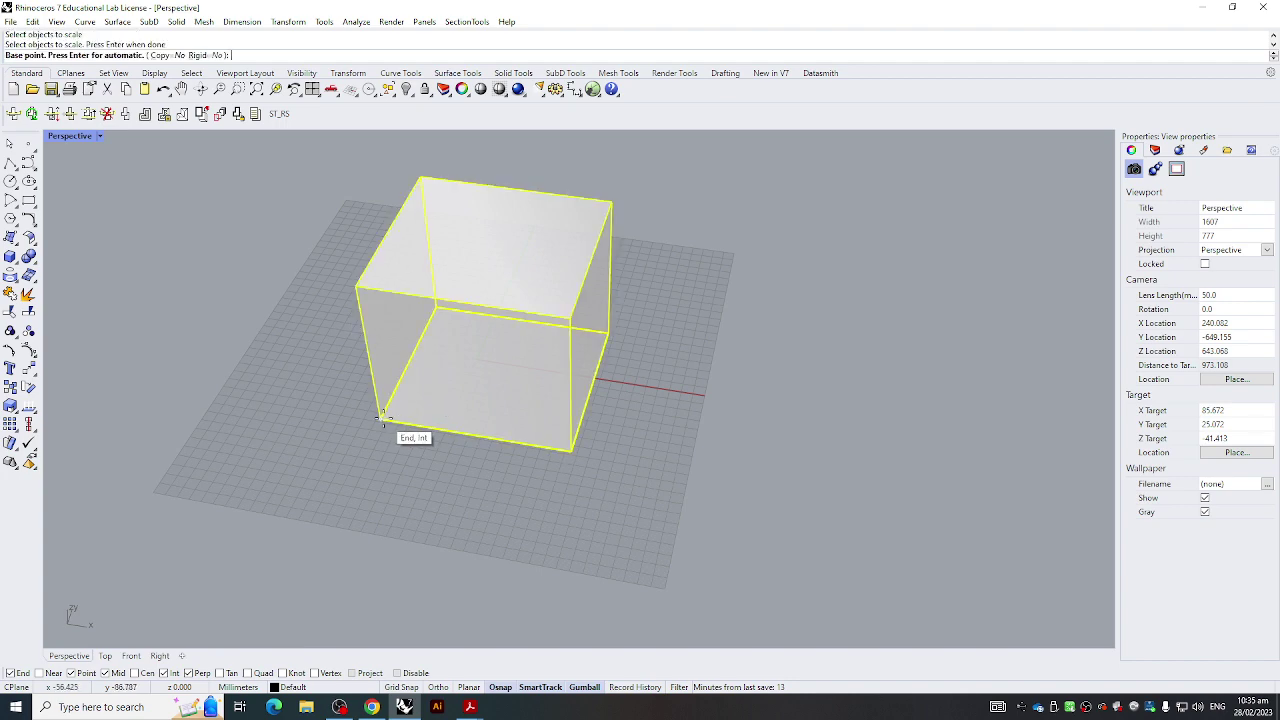
pyautogui.click(382, 418)
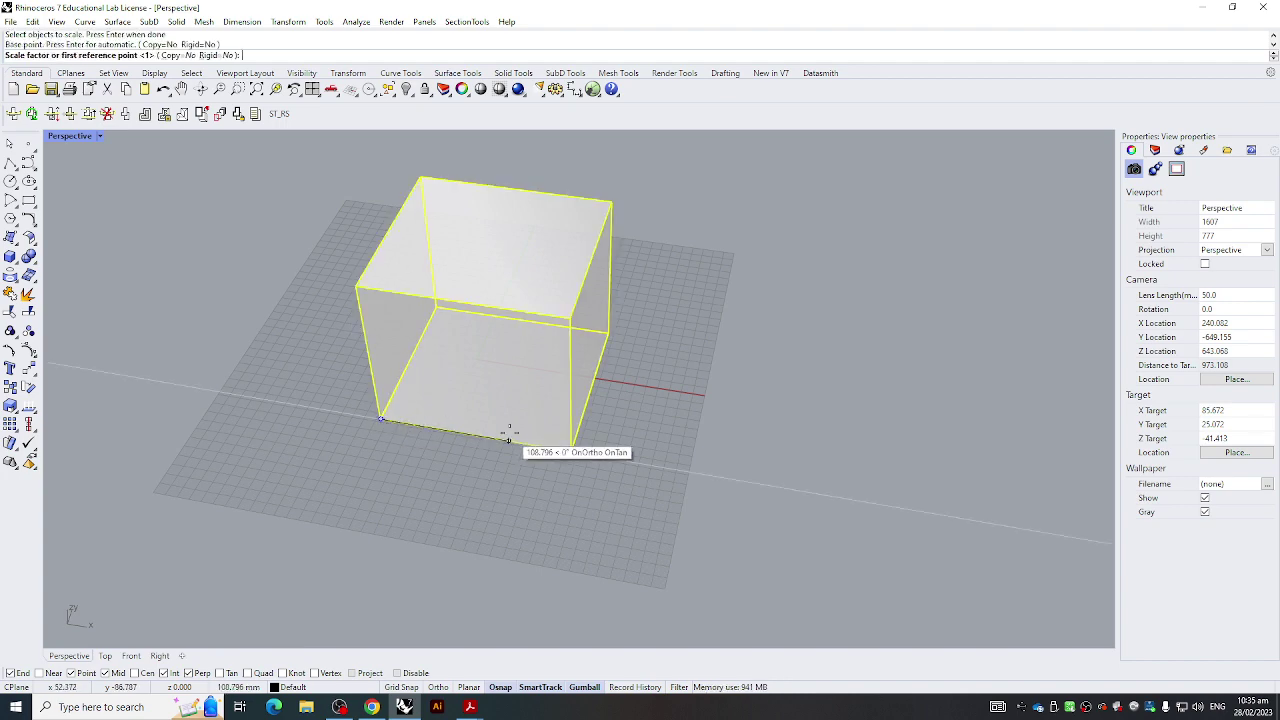
pyautogui.click(571, 451)
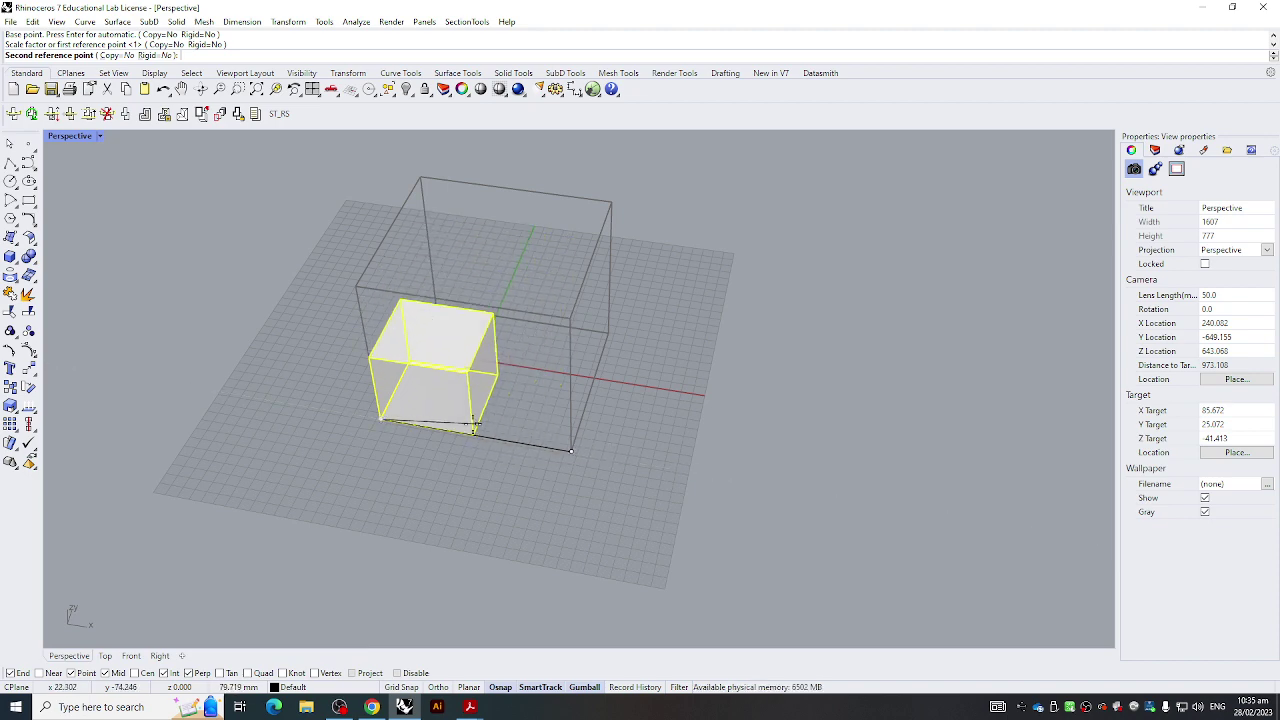
pyautogui.moveTo(497, 423); pyautogui.dragTo(519, 399, button='right')
pyautogui.press('Escape')
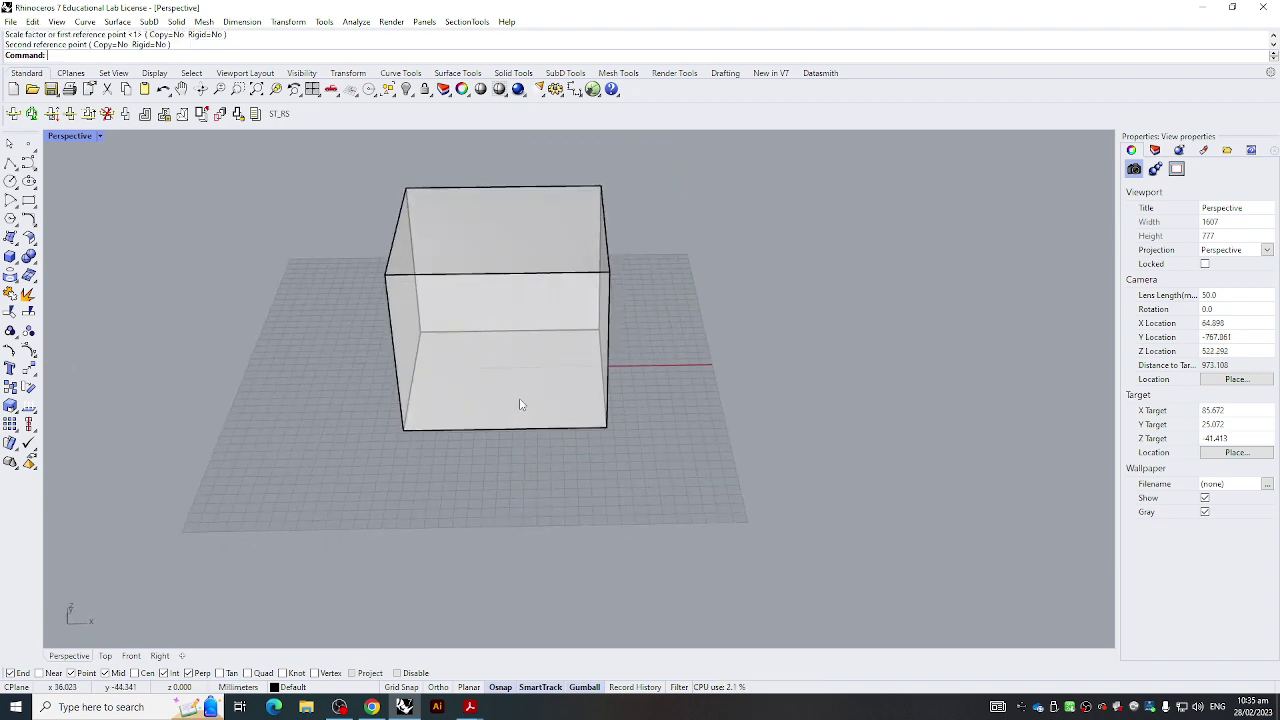
# Try Scale2D on the box from a bottom corner, with the adjacent bottom corner as the first reference point
pyautogui.write('Scale')
pyautogui.press('Down')
pyautogui.press('Down')
pyautogui.press('Return')
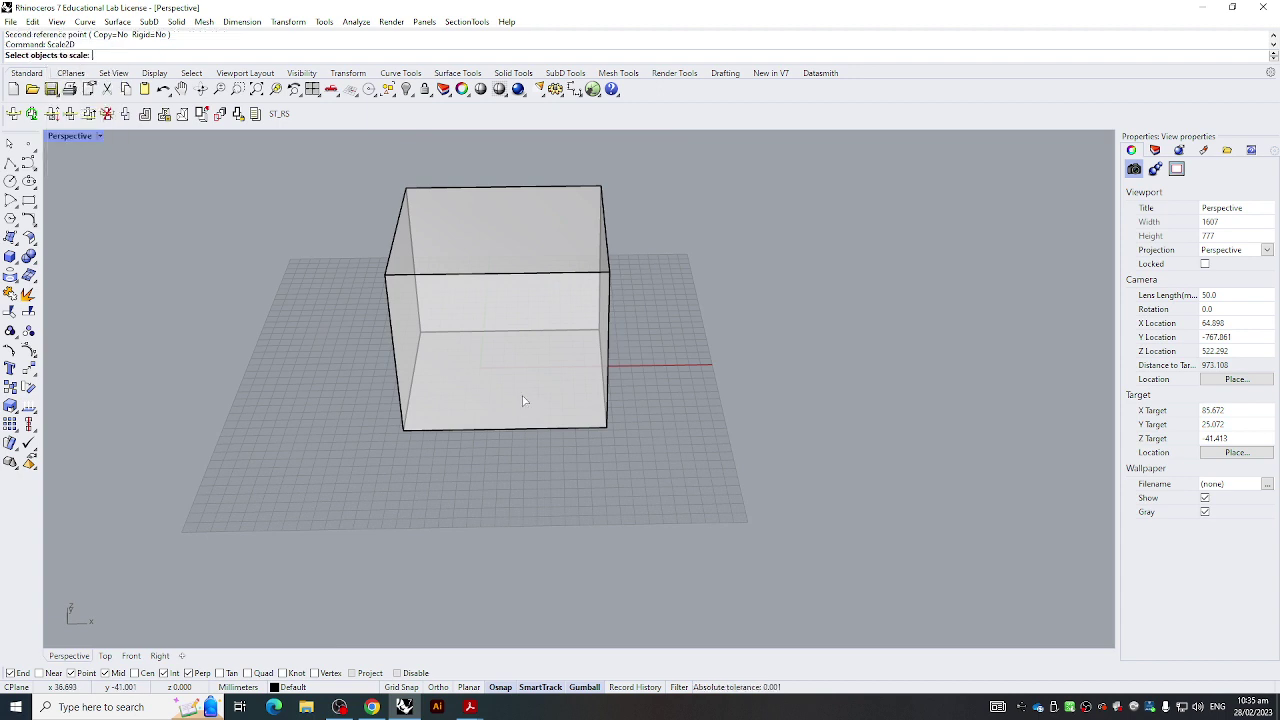
pyautogui.click(489, 237)
pyautogui.moveTo(489, 237); pyautogui.dragTo(540, 405, button='right')
pyautogui.press('Return')
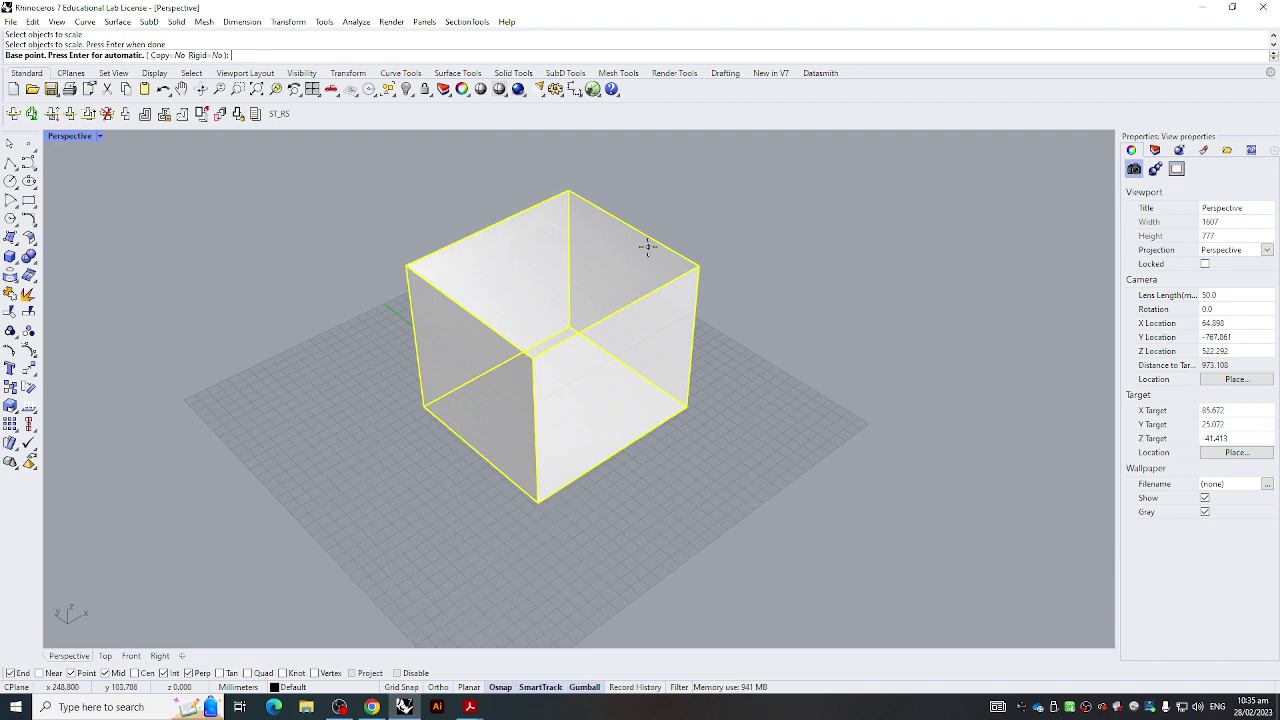
pyautogui.click(538, 500)
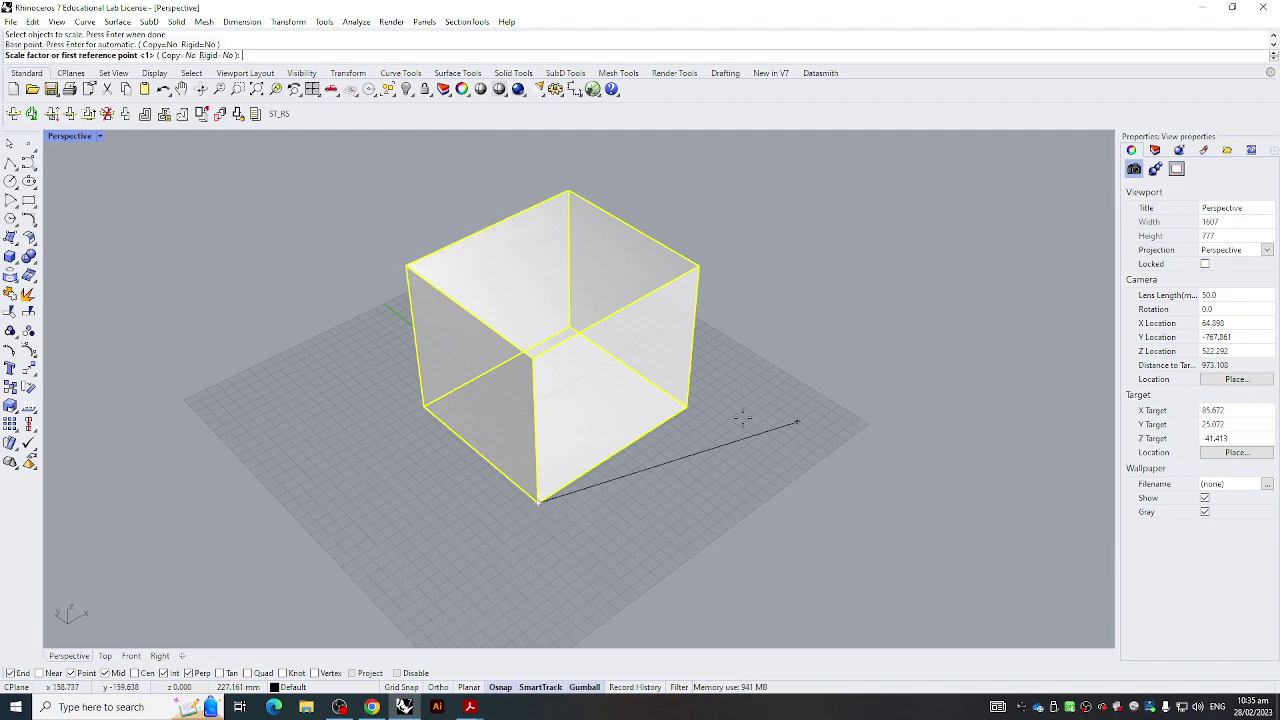
pyautogui.click(686, 407)
pyautogui.moveTo(614, 434); pyautogui.dragTo(480, 337, button='right')
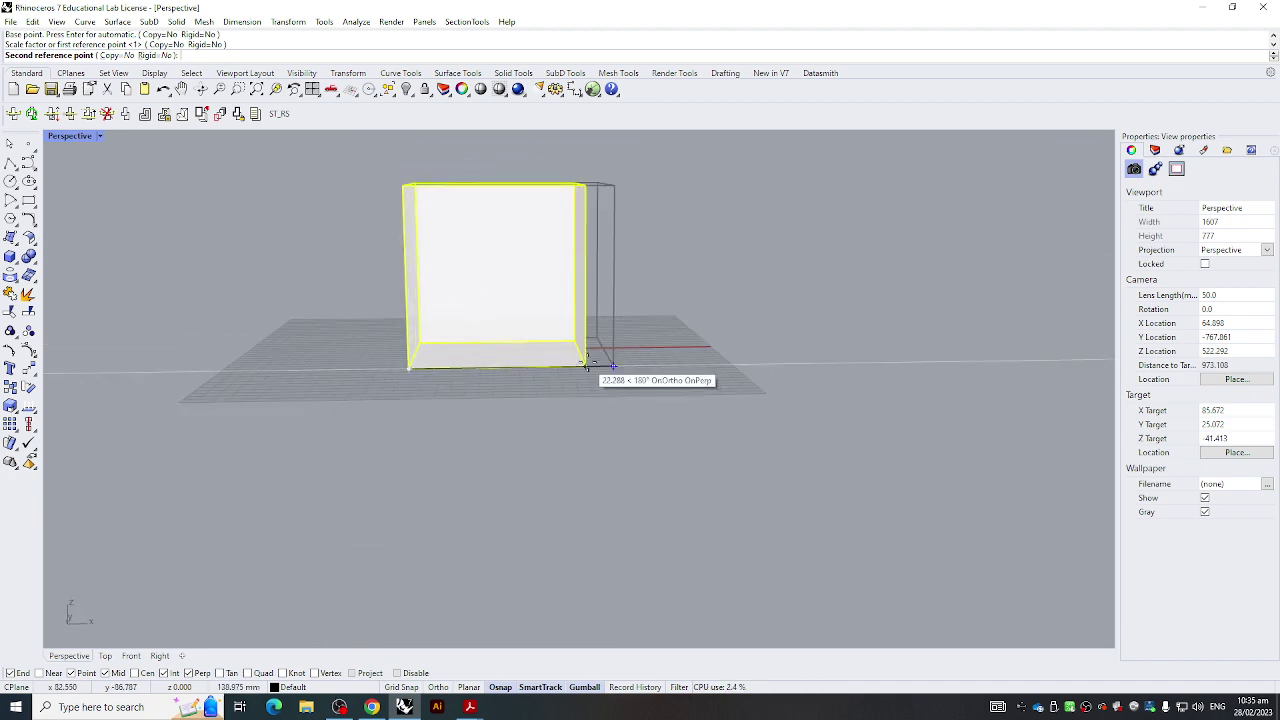
pyautogui.click(476, 367)
pyautogui.moveTo(476, 367); pyautogui.dragTo(390, 408, button='right')
pyautogui.moveTo(585, 351); pyautogui.dragTo(541, 331, button='right')
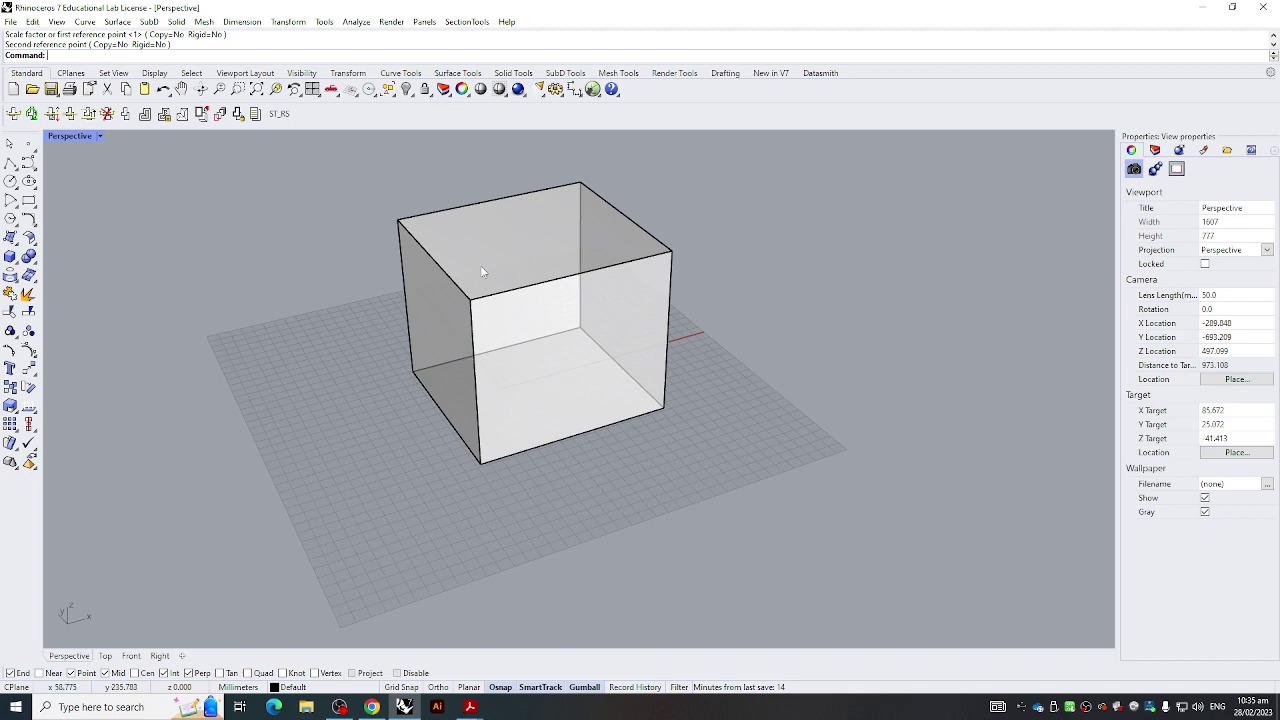
pyautogui.moveTo(519, 342); pyautogui.dragTo(452, 296, button='right')
pyautogui.scroll(6, 394, 162)
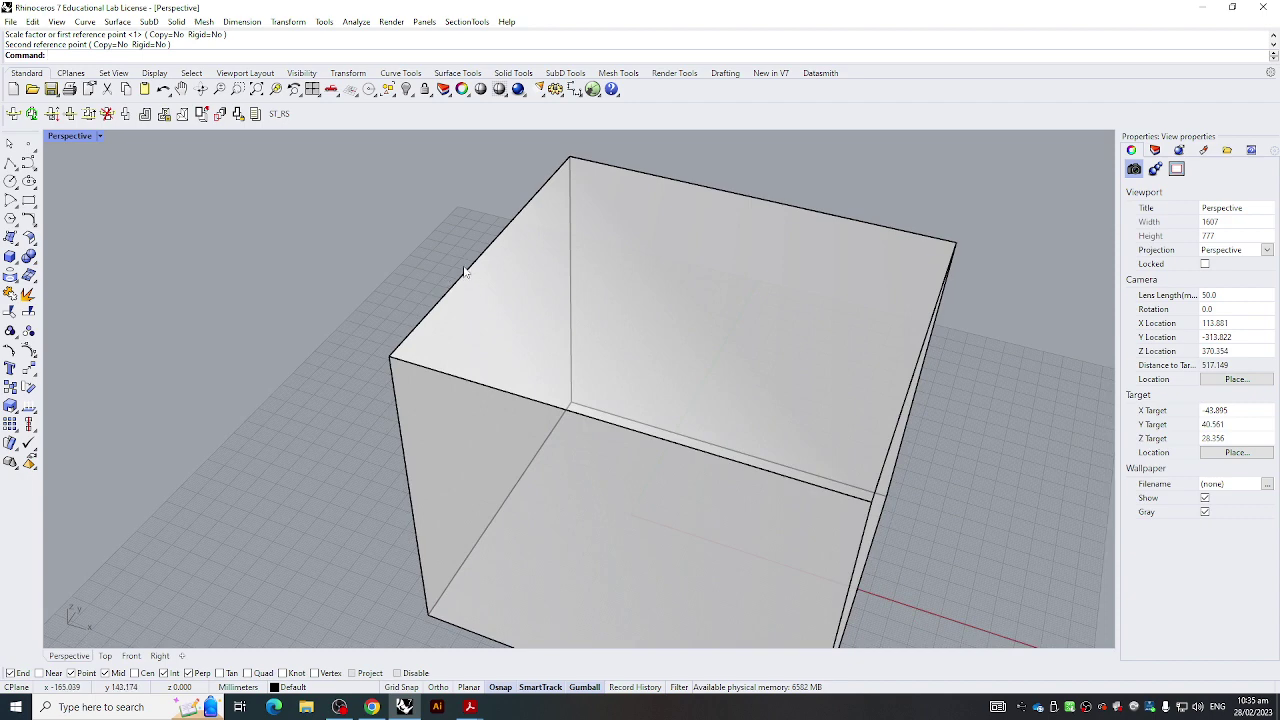
pyautogui.keyDown('shift'); pyautogui.moveTo(529, 326); pyautogui.dragTo(360, 263, button='right'); pyautogui.keyUp('shift')
pyautogui.scroll(-8, 300, 274)
pyautogui.press('End')
pyautogui.press('End')
pyautogui.press('End')
pyautogui.press('End')
pyautogui.press('End')
pyautogui.press('End')
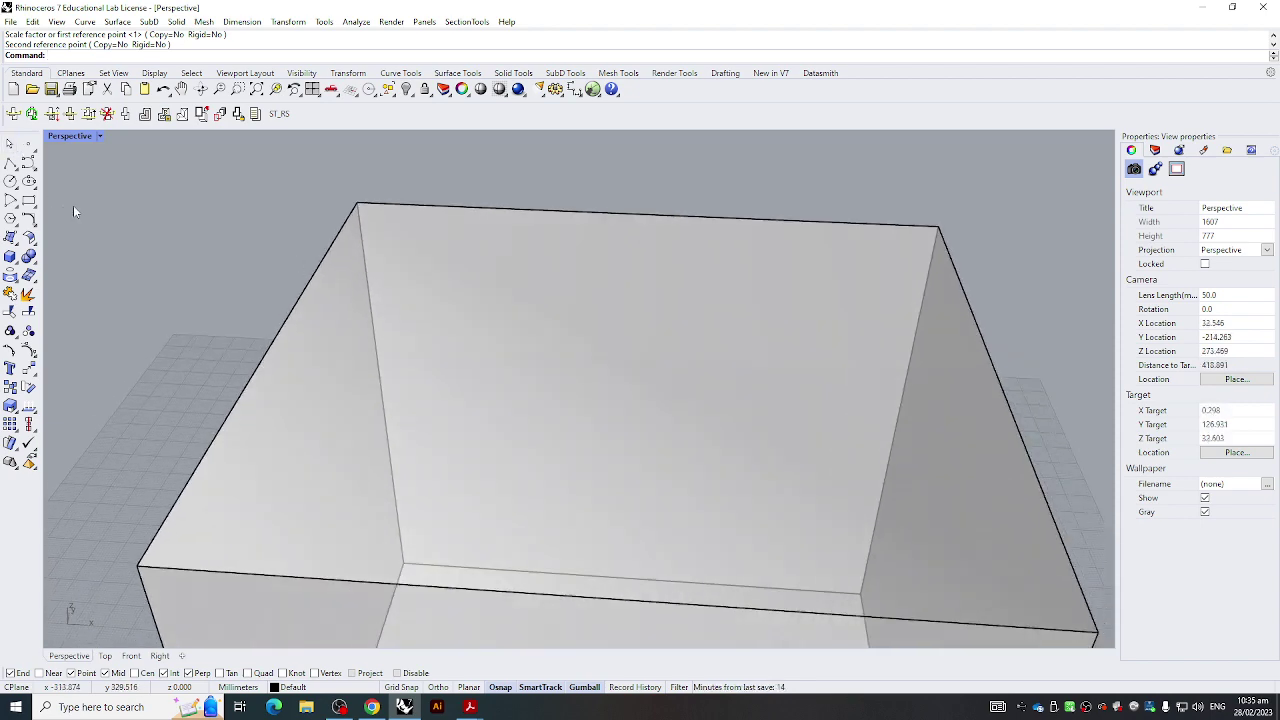
# Try duplicating the border of the solid box with DupBorder
pyautogui.write('DuB')
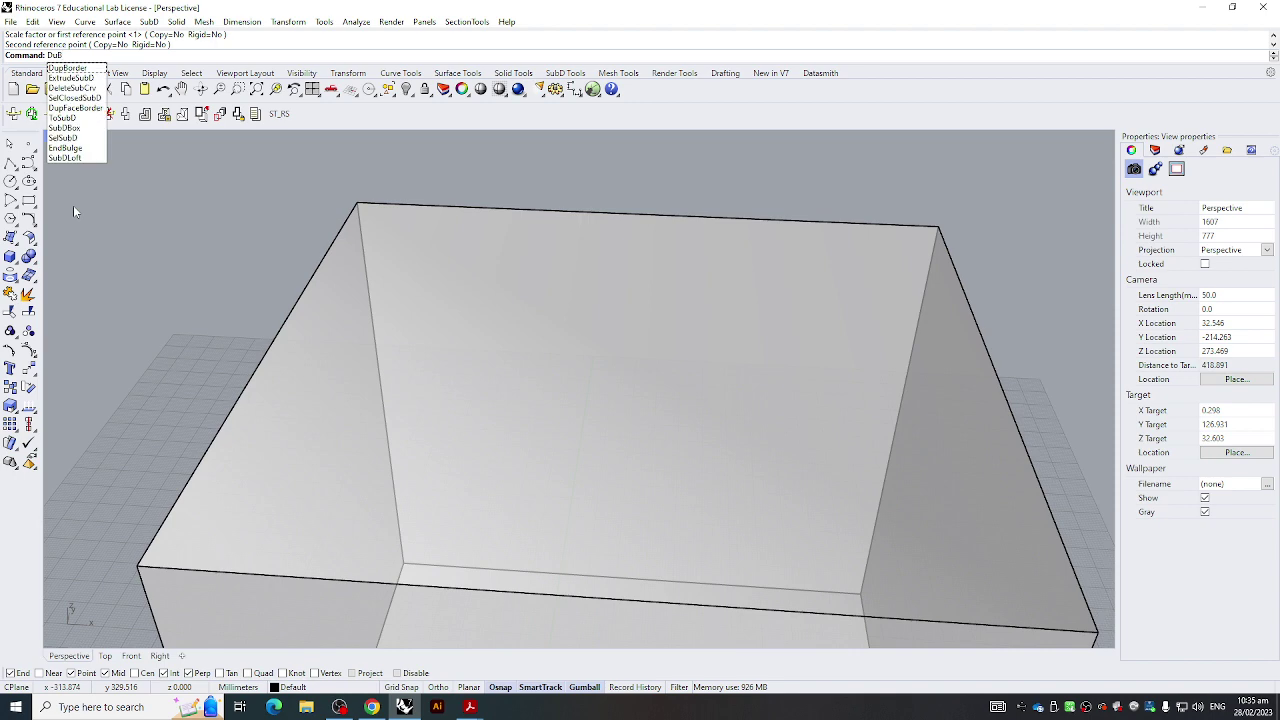
pyautogui.press('Return')
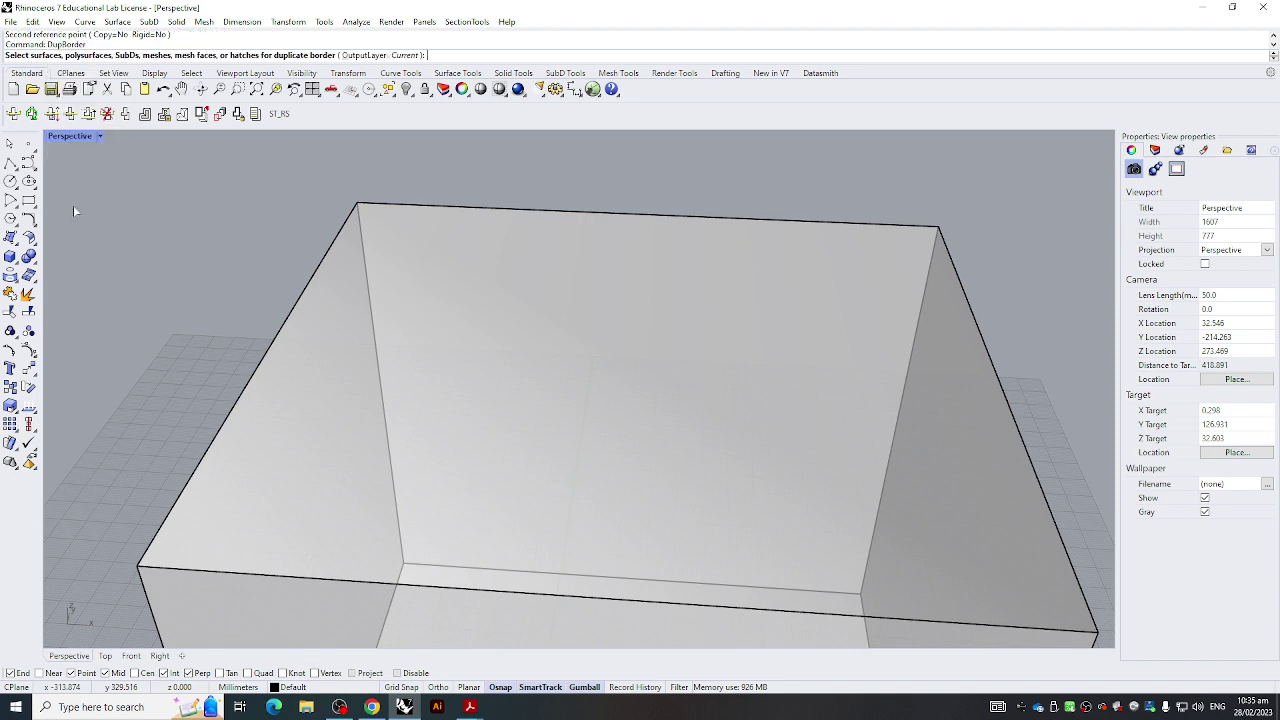
pyautogui.click(287, 326)
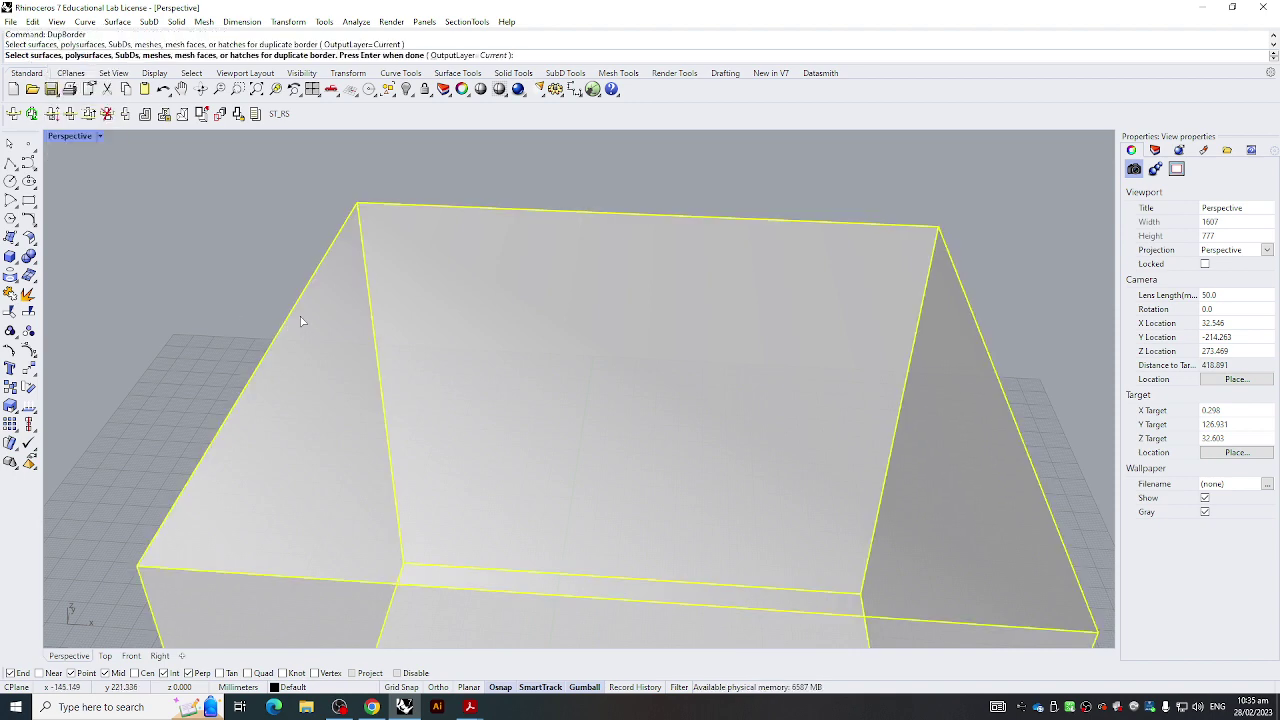
pyautogui.scroll(-5, 302, 323)
pyautogui.press('Return')
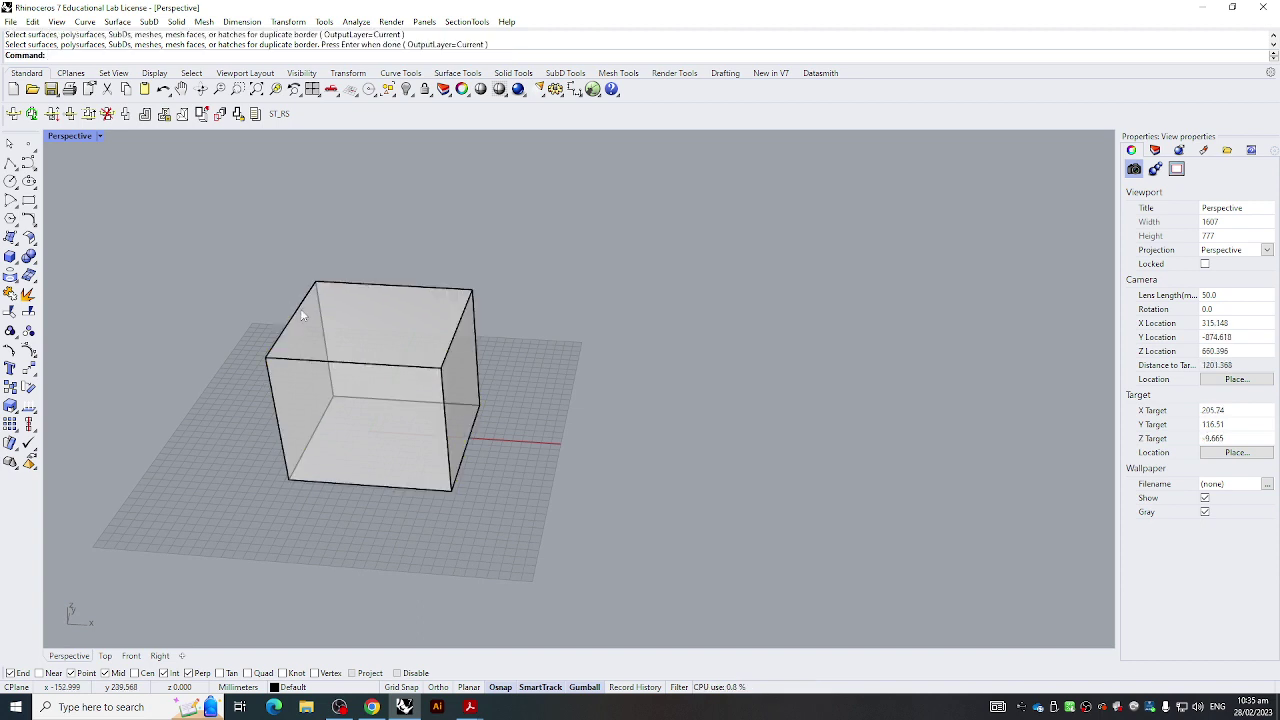
# Duplicate one top side edge of the box as a separate curve with DupEdge
pyautogui.click(302, 316)
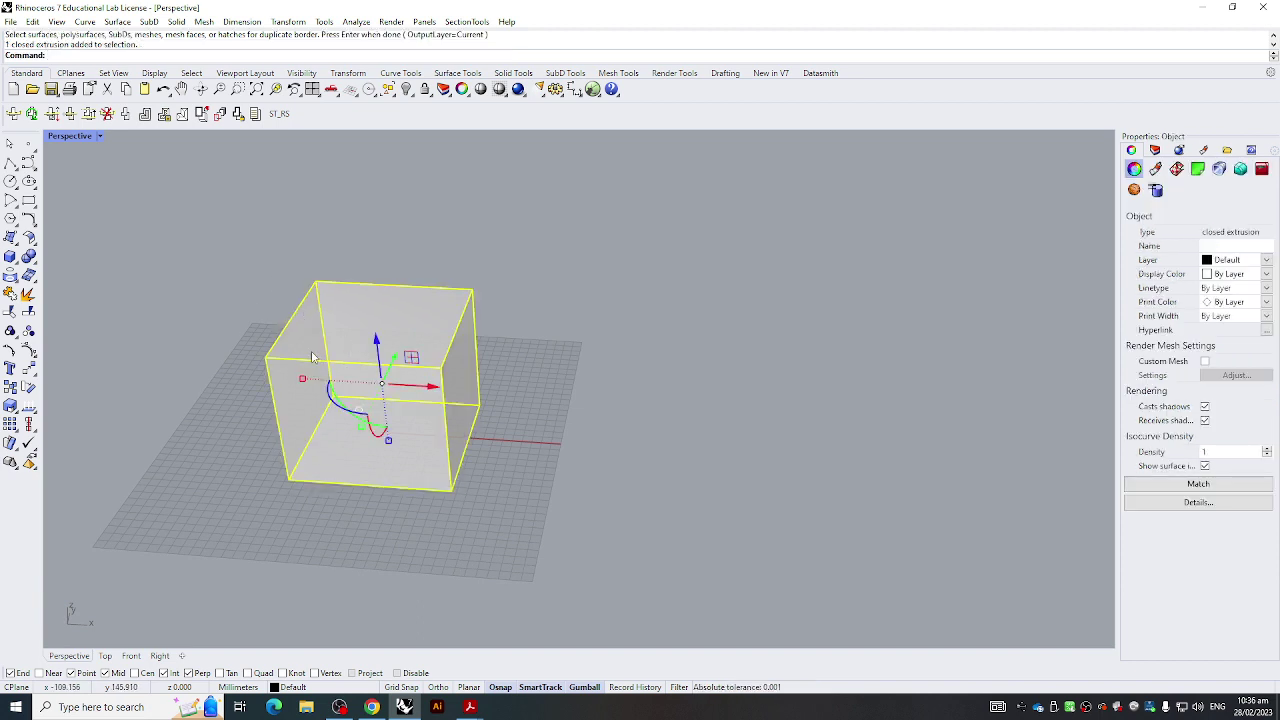
pyautogui.write('Dup')
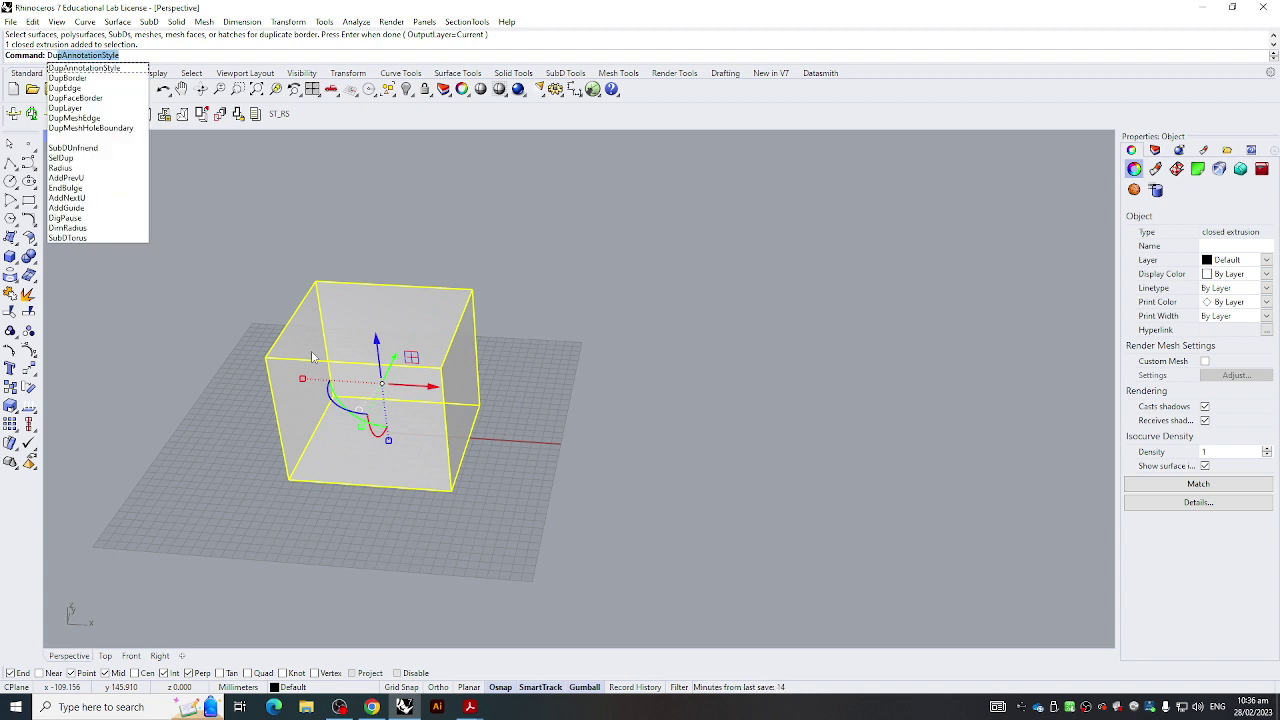
pyautogui.write('Edge')
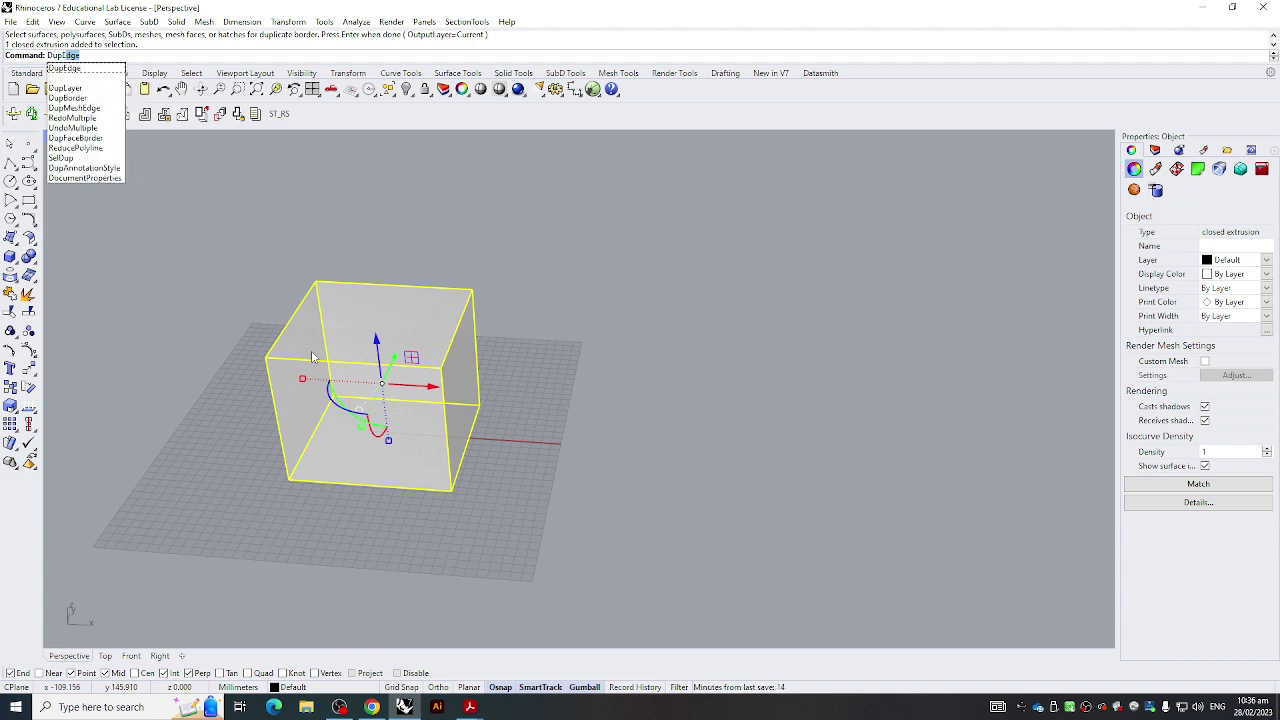
pyautogui.press('Return')
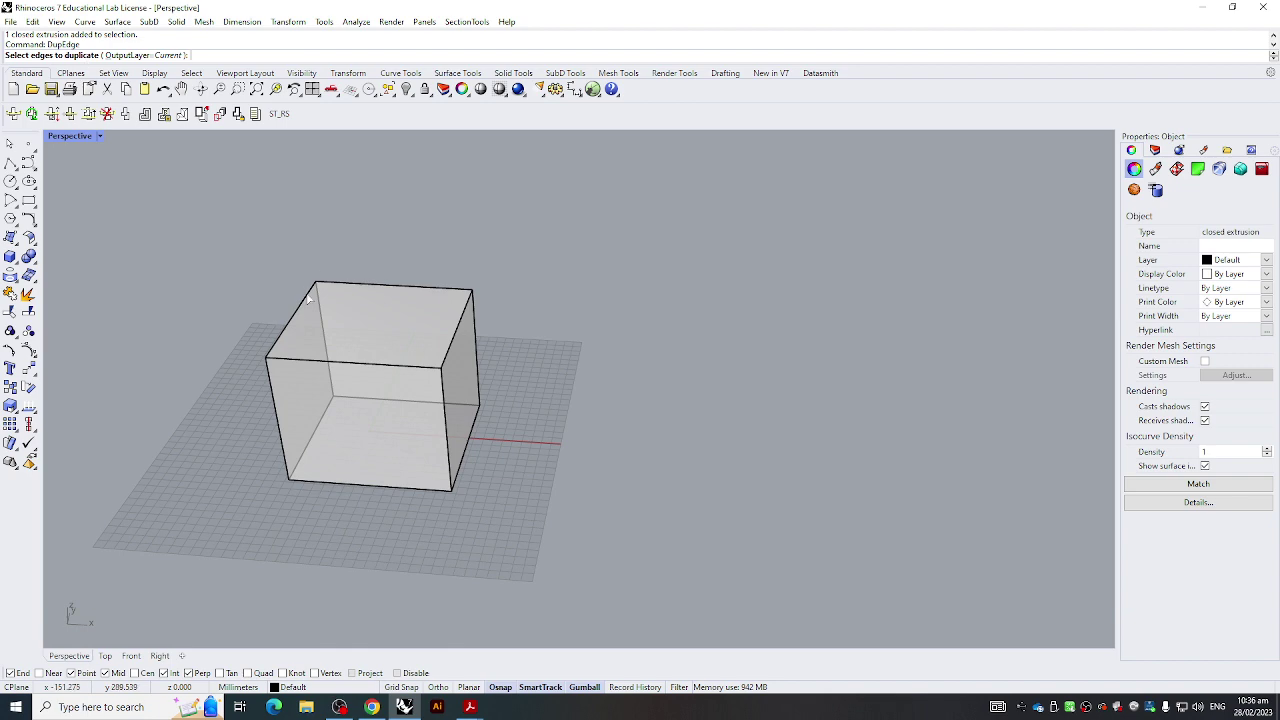
pyautogui.click(290, 343)
pyautogui.press('Return')
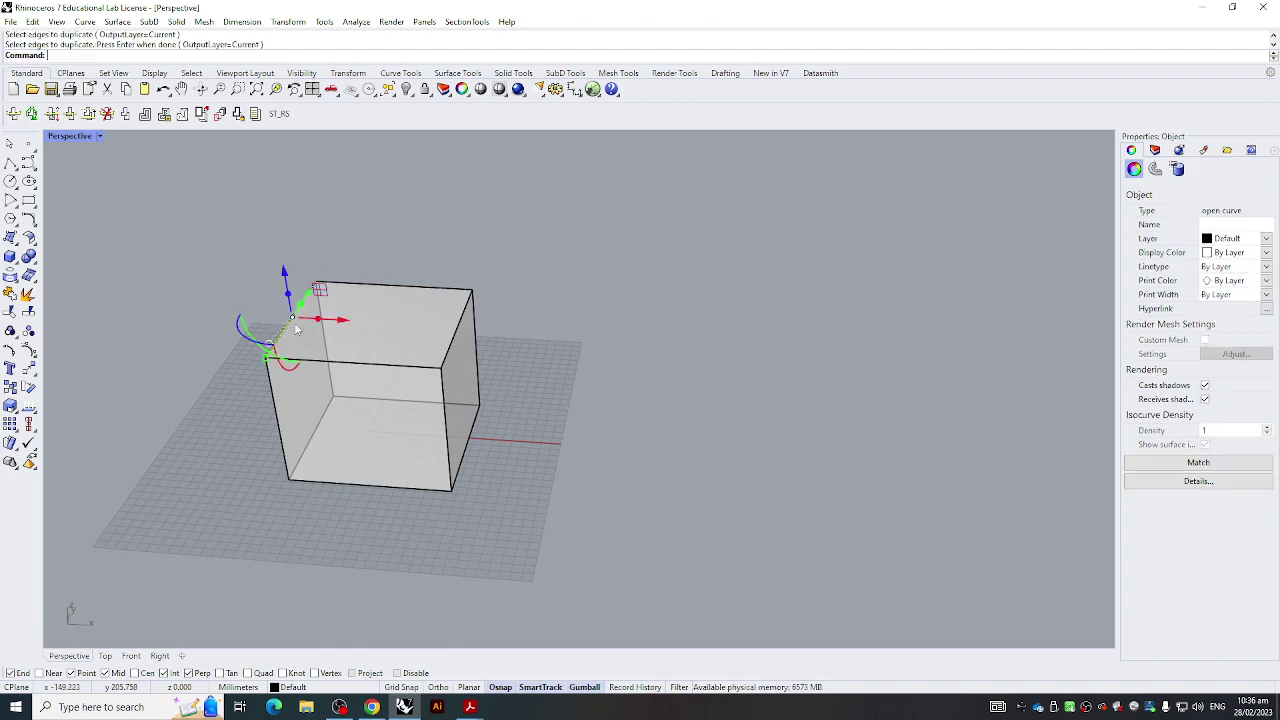
# Move the box sideways away from the duplicated edge curve and delete that curve
pyautogui.click(290, 270)
pyautogui.moveTo(214, 231); pyautogui.dragTo(532, 519)
pyautogui.click(368, 487)
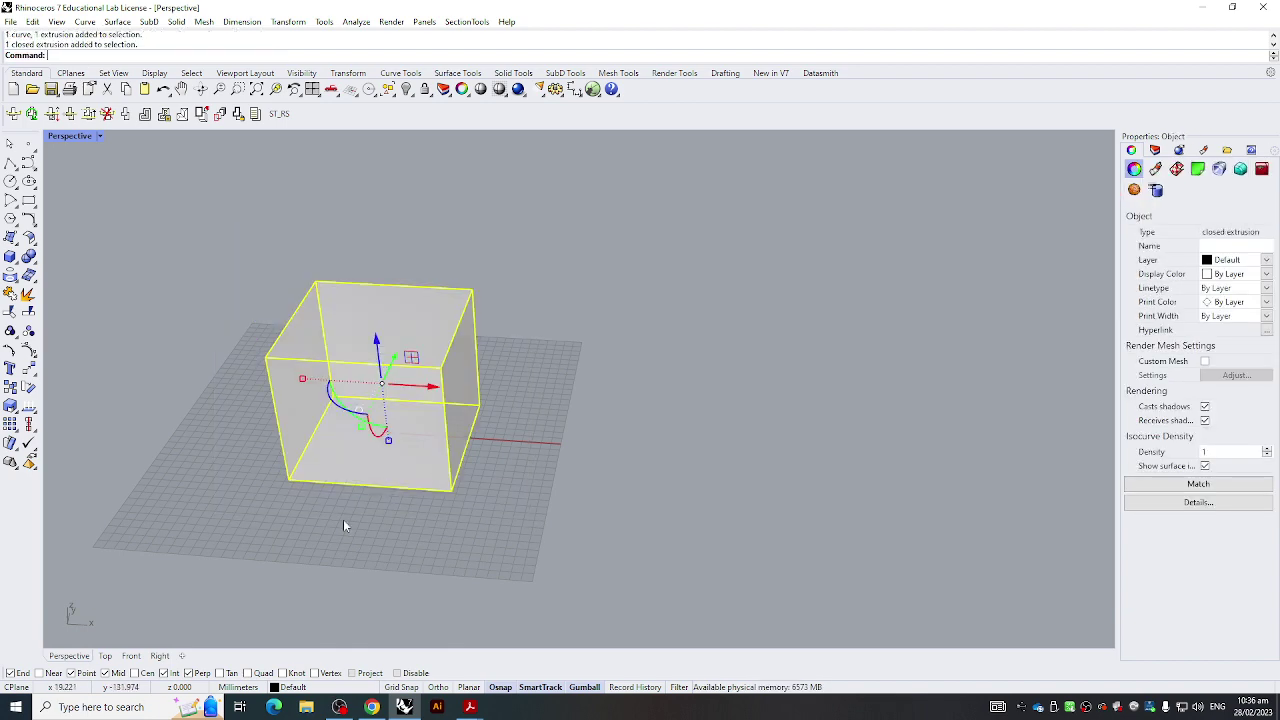
pyautogui.press('Escape')
pyautogui.scroll(6, 350, 415)
pyautogui.click(464, 383)
pyautogui.moveTo(464, 352); pyautogui.dragTo(532, 357)
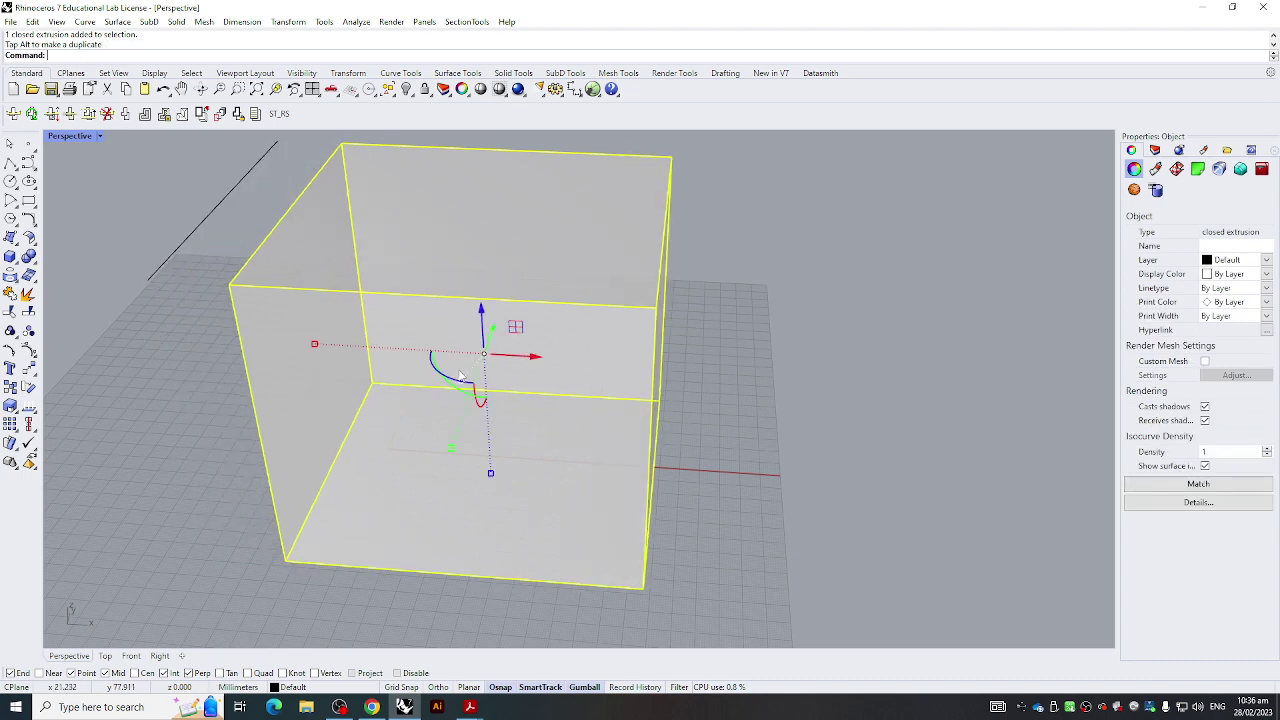
pyautogui.press('Escape')
pyautogui.click(195, 234)
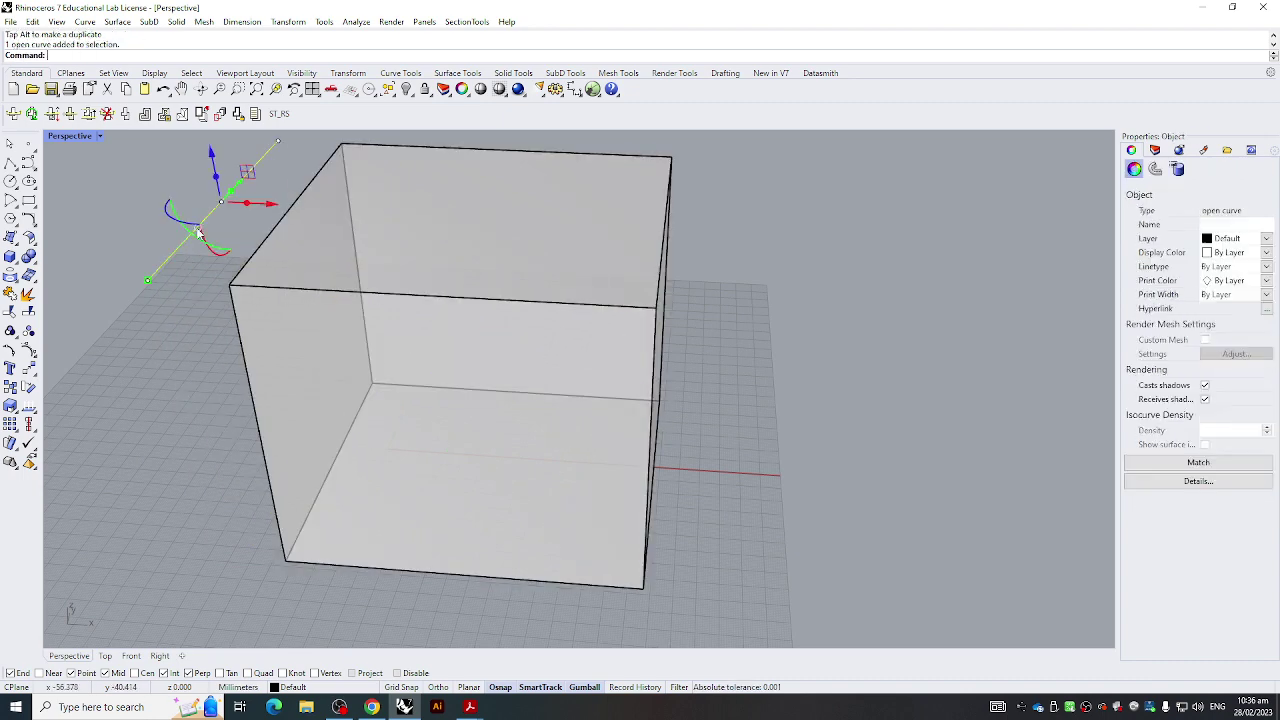
pyautogui.press('Delete')
# Try DupBorder again with the whole box window-selected
pyautogui.scroll(-4, 195, 288)
pyautogui.write('DuB')
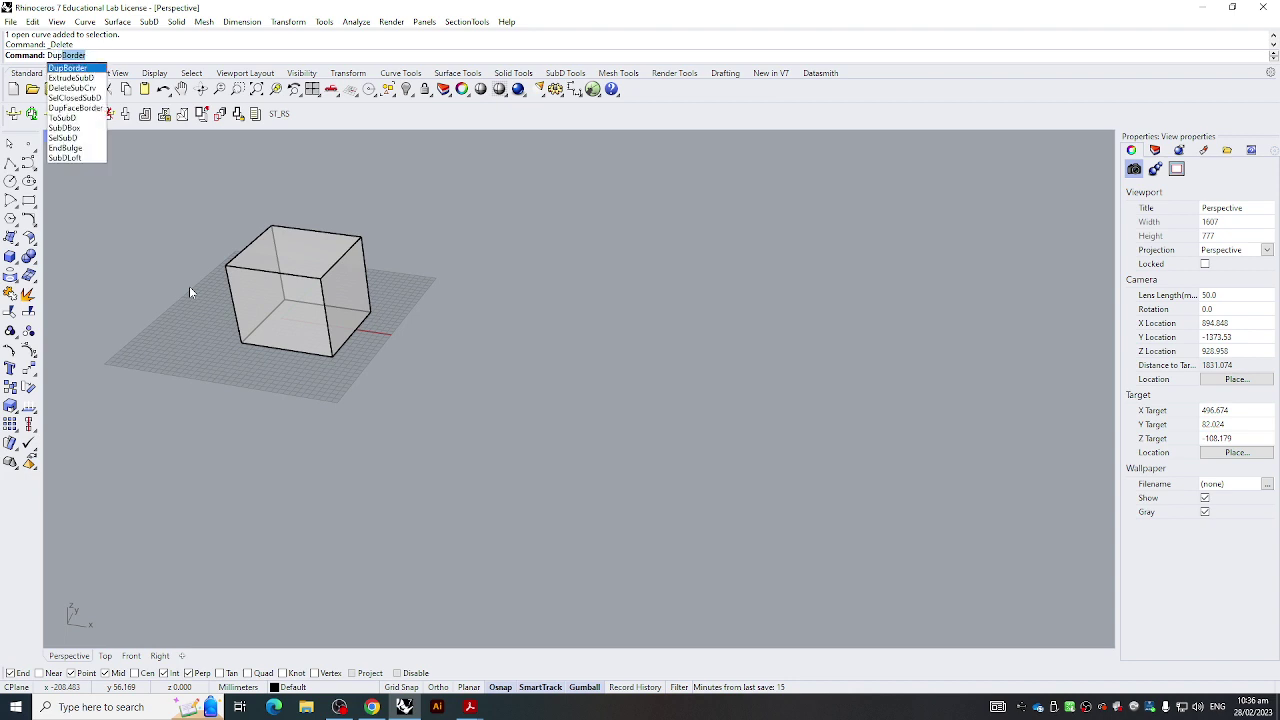
pyautogui.press('Return')
pyautogui.moveTo(212, 200); pyautogui.dragTo(535, 480)
pyautogui.press('Return')
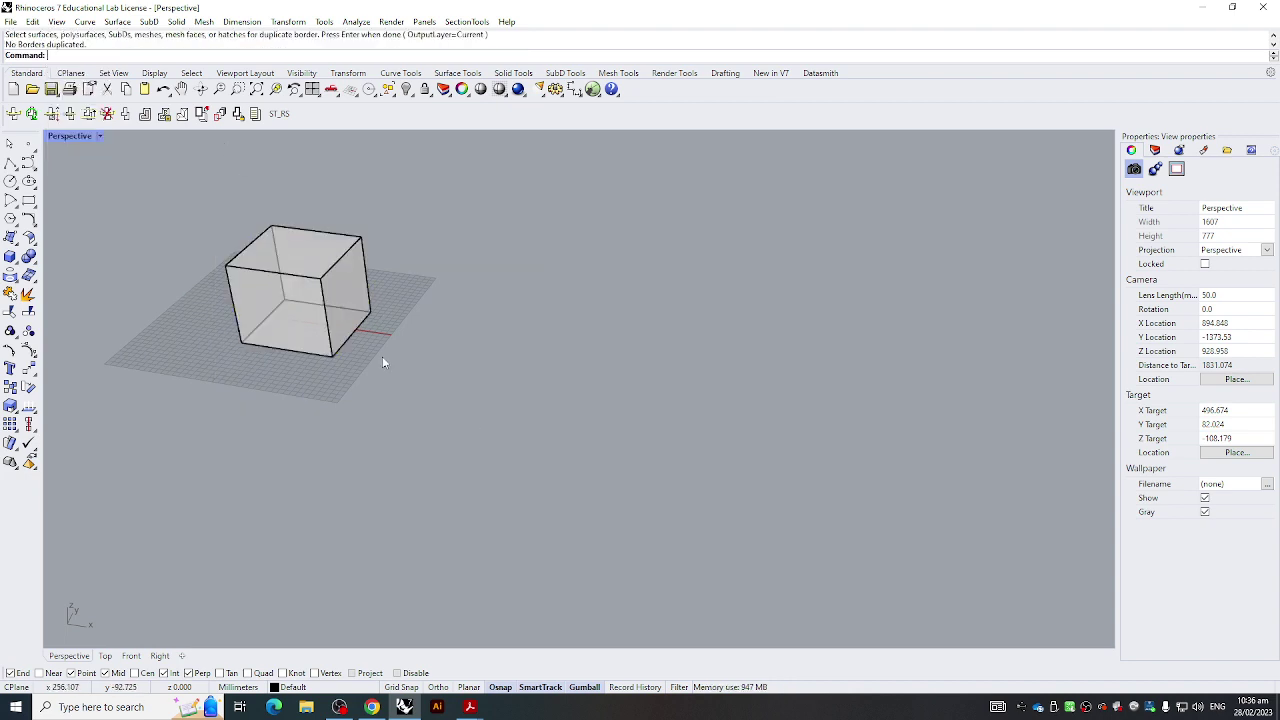
# Move the box towards the front of the grid and undo the move
pyautogui.click(320, 282)
pyautogui.moveTo(320, 280); pyautogui.dragTo(254, 390)
pyautogui.click(299, 382)
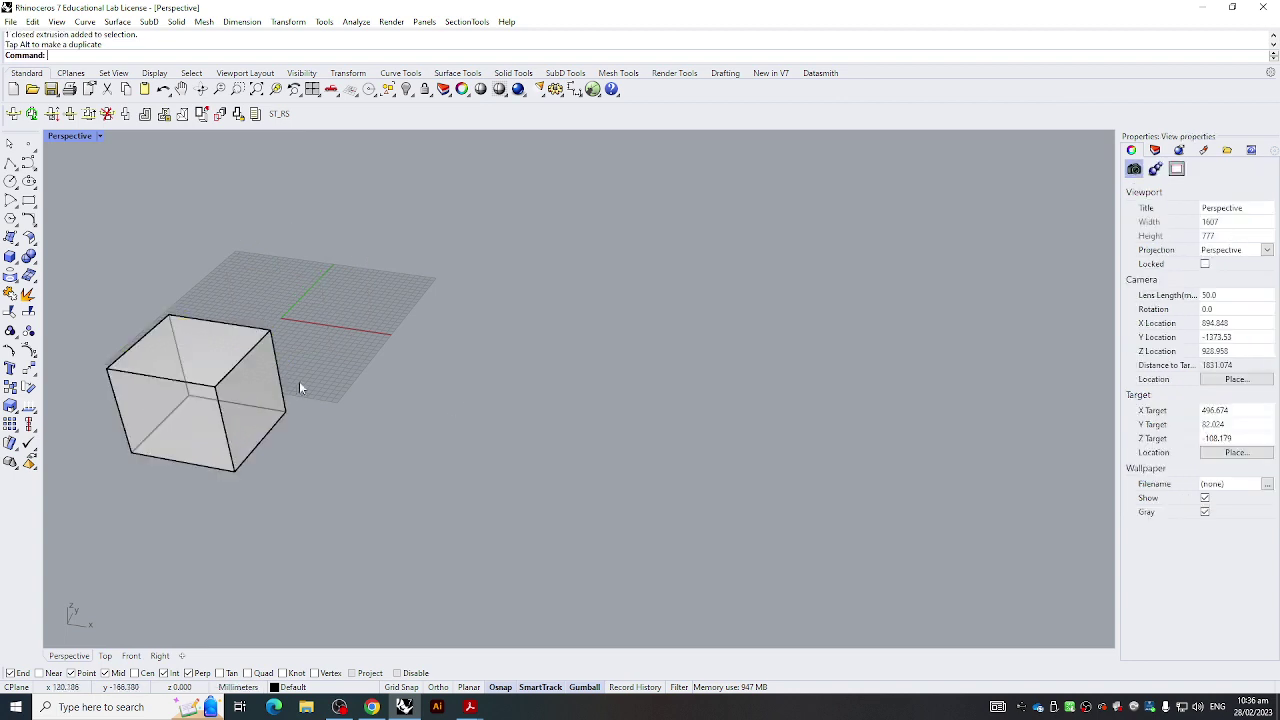
pyautogui.hotkey('ctrl', 'z')
# Try DupBorder twice more on the box, picking the box directly each time
pyautogui.moveTo(397, 332); pyautogui.dragTo(390, 343, button='right')
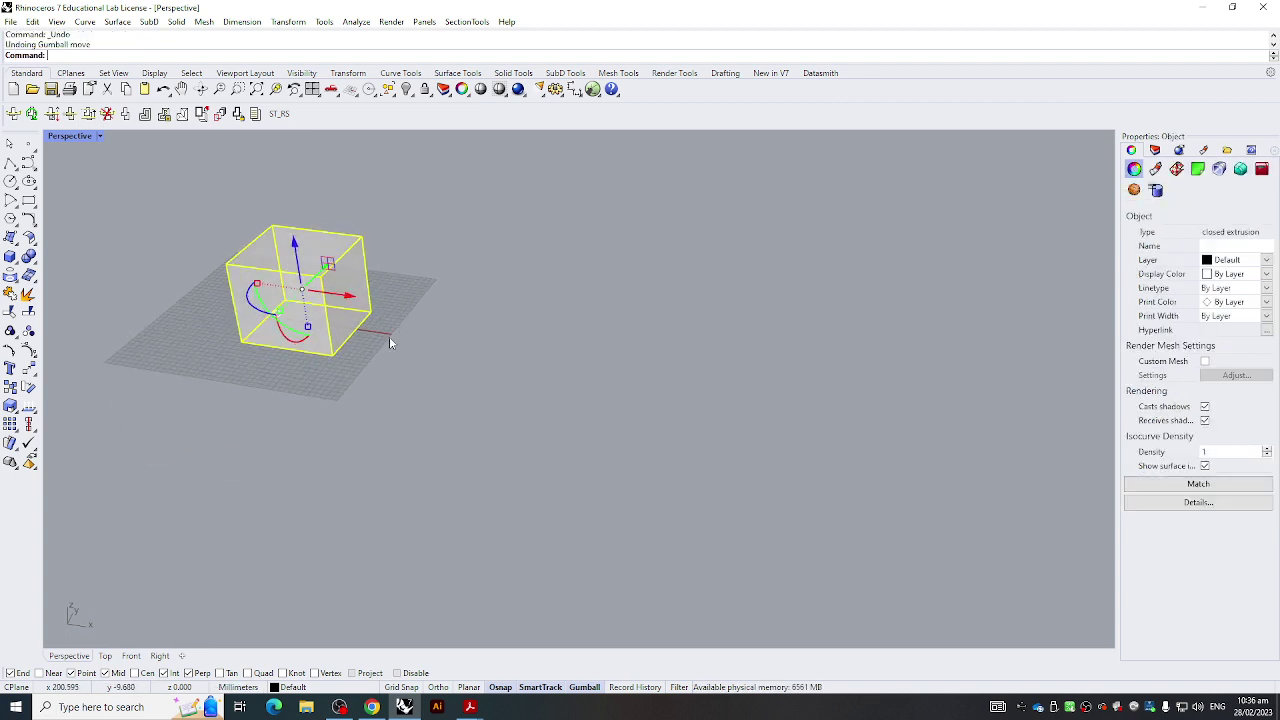
pyautogui.write('DuB')
pyautogui.press('Return')
pyautogui.press('Return')
pyautogui.click(297, 292)
pyautogui.press('Return')
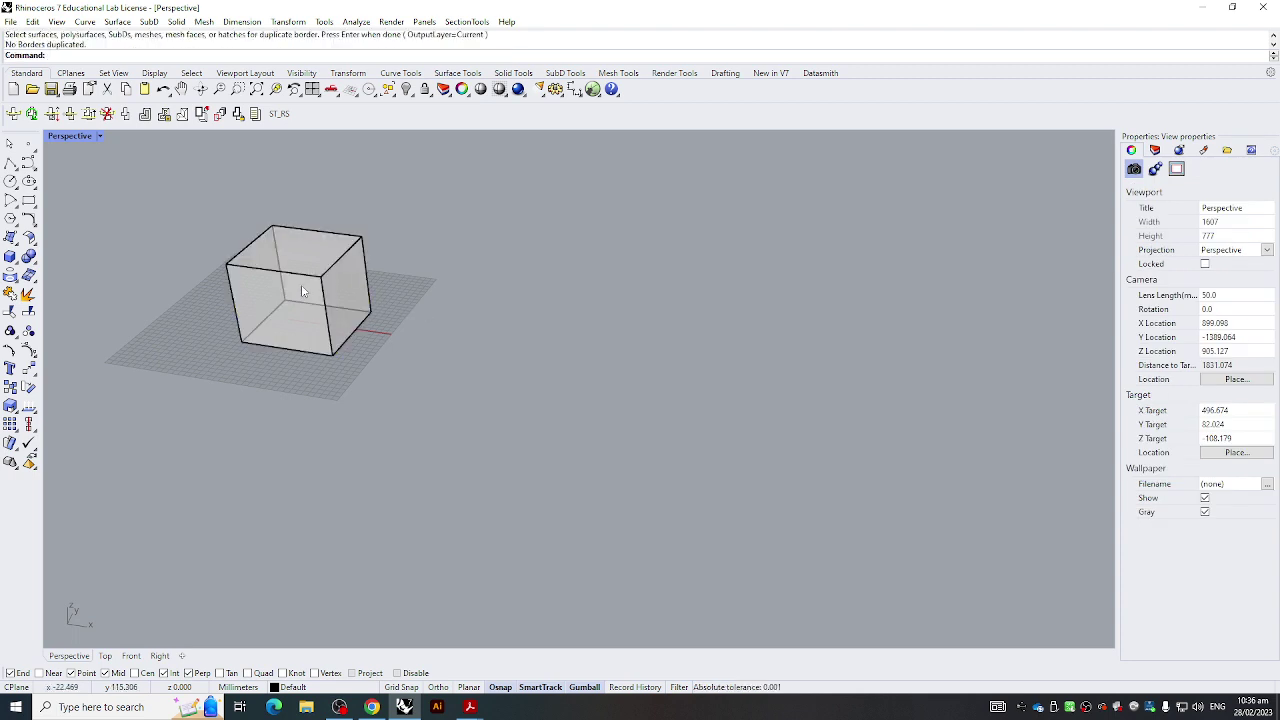
pyautogui.press('Return')
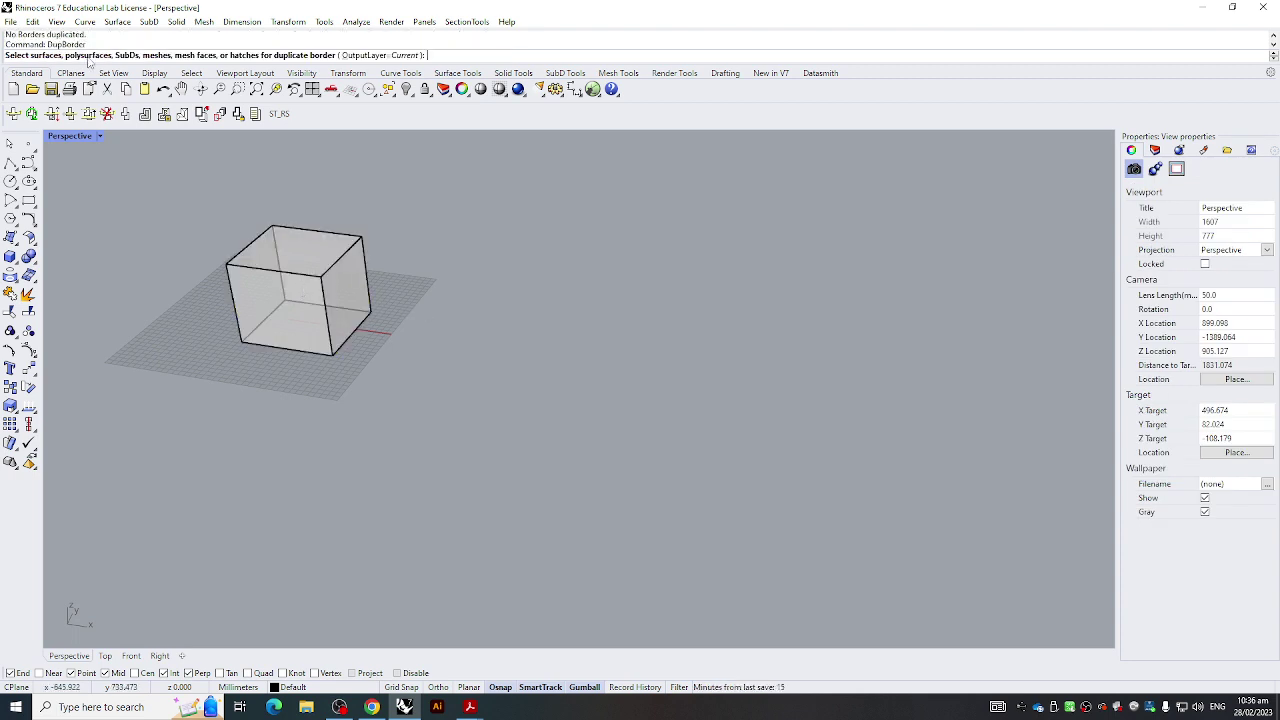
pyautogui.click(337, 291)
pyautogui.press('Return')
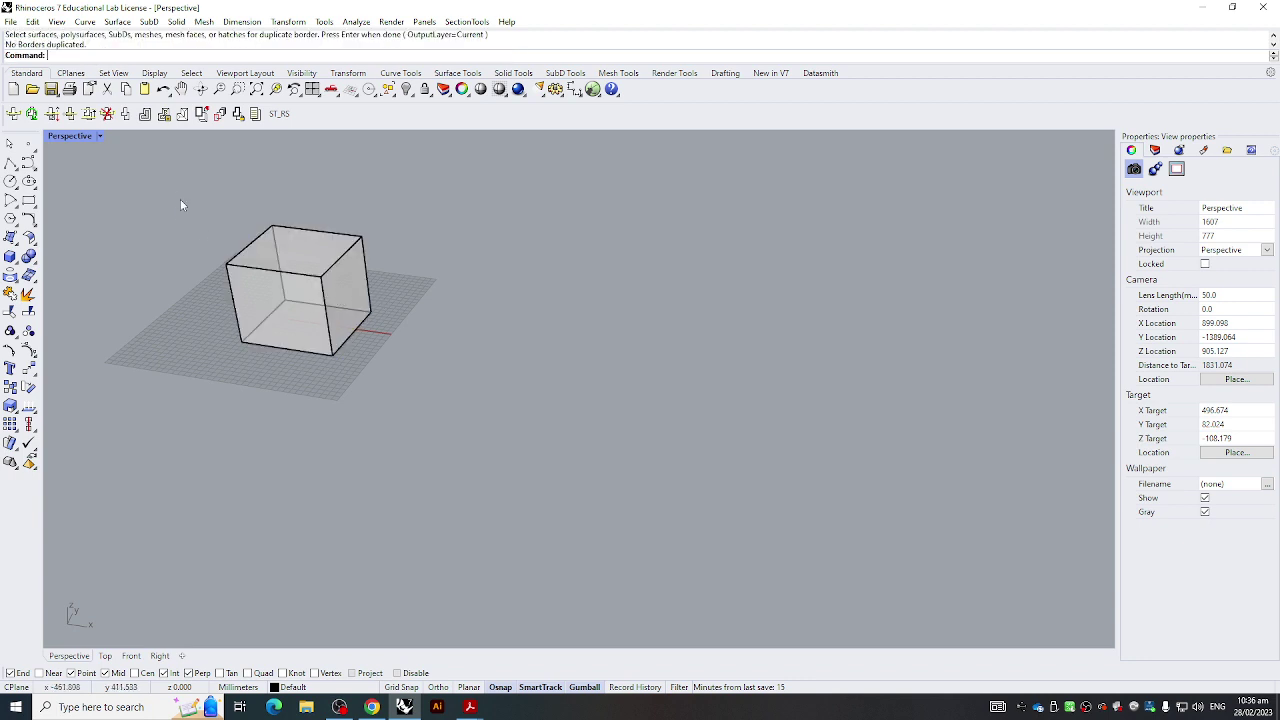
# Copy the box to a spot beside the original, and undo both the copy and the earlier curve deletion
pyautogui.moveTo(177, 200); pyautogui.dragTo(421, 432)
pyautogui.keyDown('alt'); pyautogui.moveTo(334, 298); pyautogui.dragTo(506, 325); pyautogui.keyUp('alt')
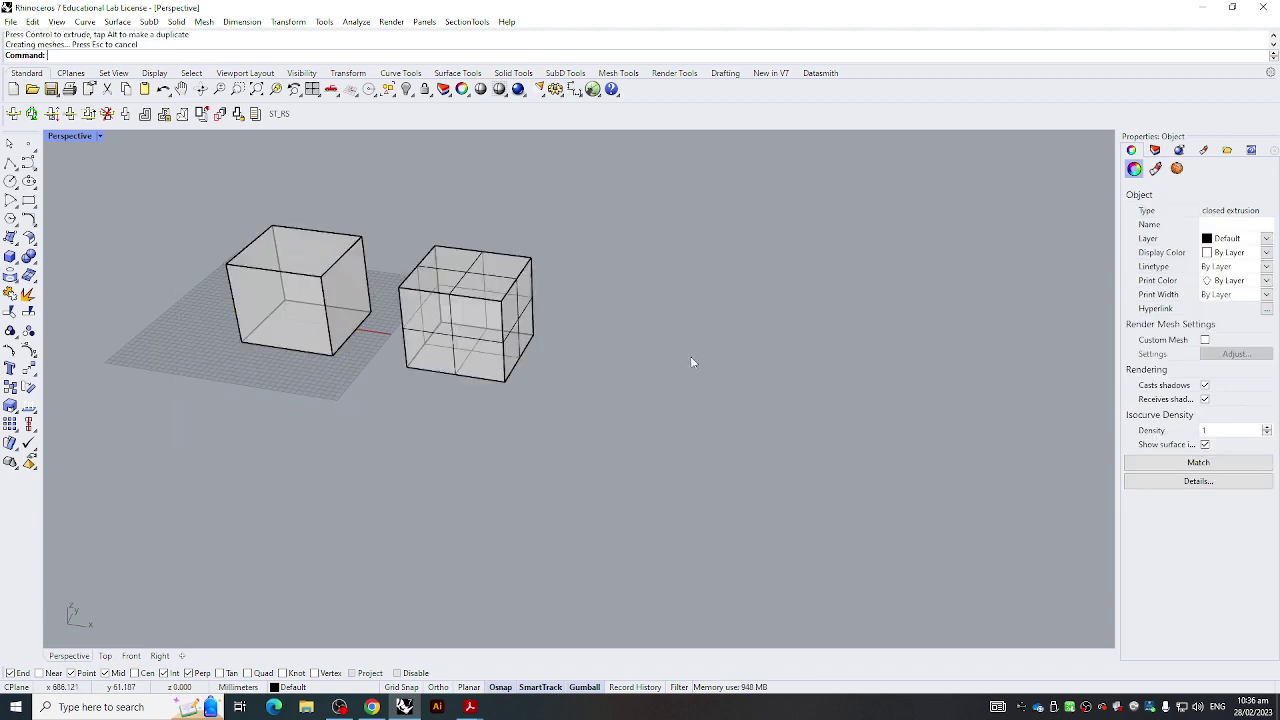
pyautogui.click(578, 344)
pyautogui.moveTo(578, 346); pyautogui.dragTo(570, 340, button='right')
pyautogui.hotkey('ctrl', 'z')
pyautogui.hotkey('ctrl', 'z')
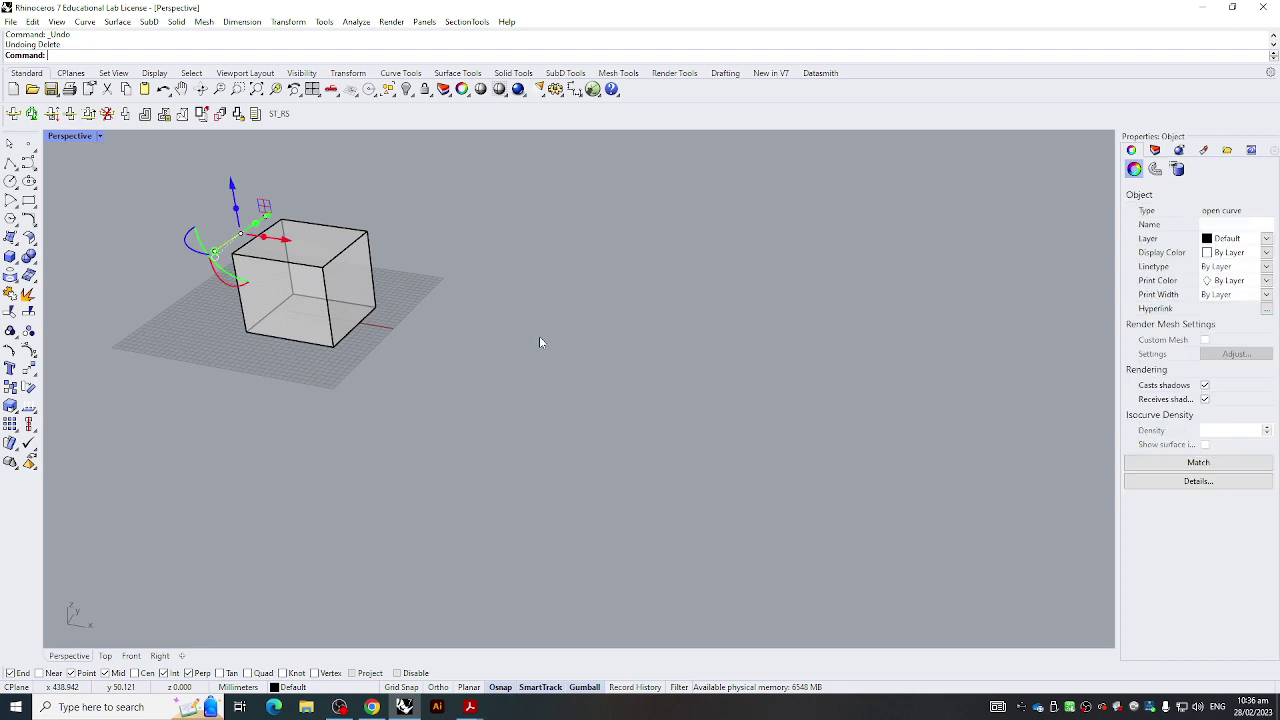
# Delete the box and the duplicated edge curve from the model
pyautogui.scroll(-2, 446, 380)
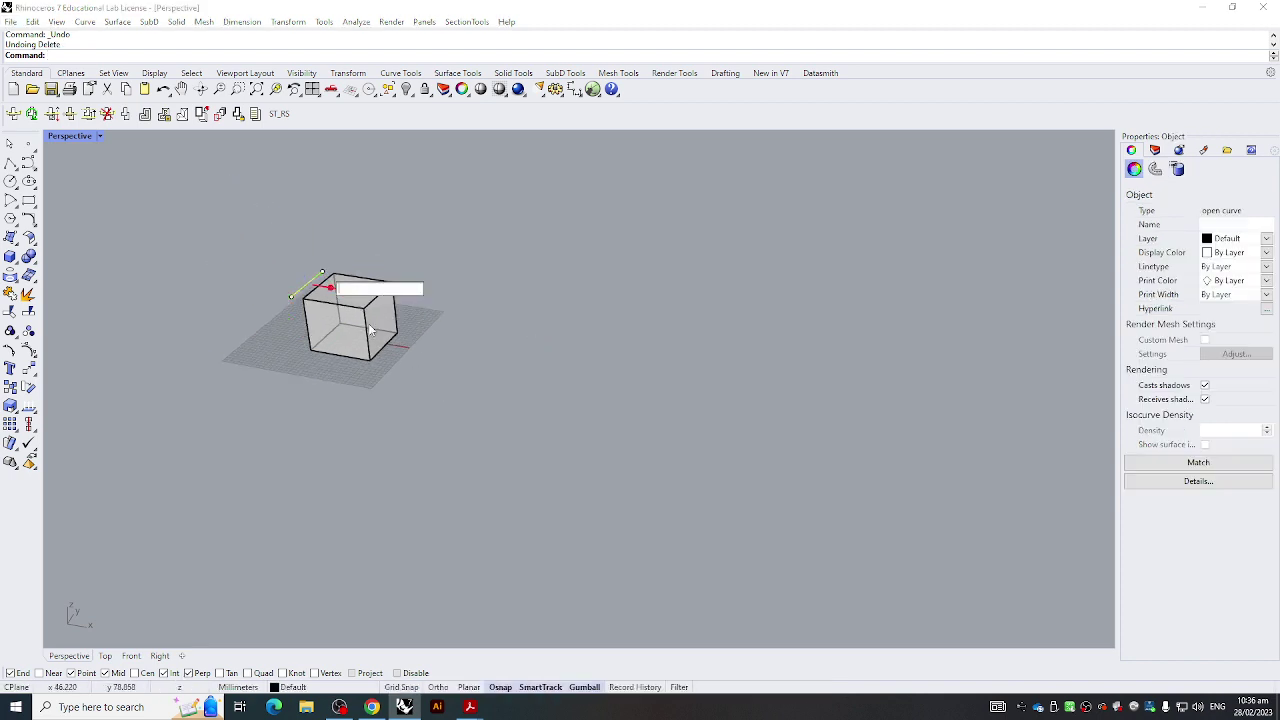
pyautogui.click(340, 290)
pyautogui.press('Delete')
pyautogui.press('Delete')
pyautogui.click(306, 284)
pyautogui.press('Delete')
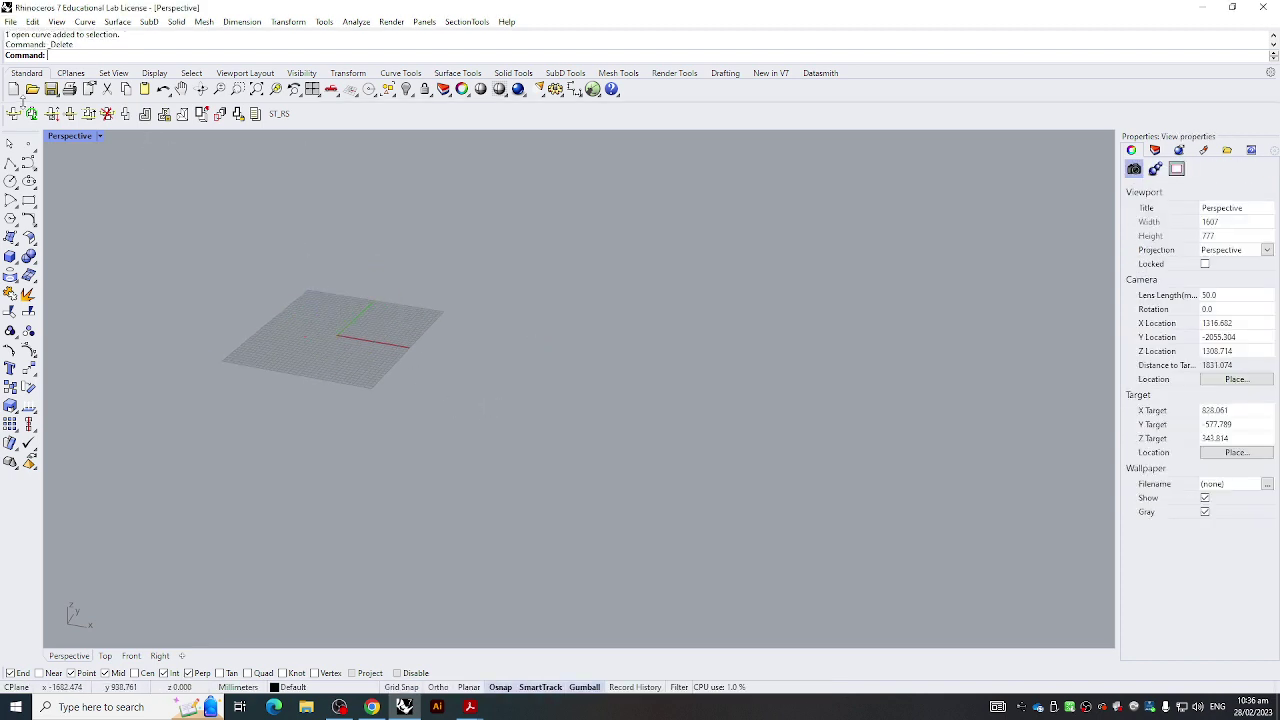
# Restore the four-viewport layout and draw a rectangular plane surface over the origin in the Top view from two opposite corners
pyautogui.doubleClick(60, 138)
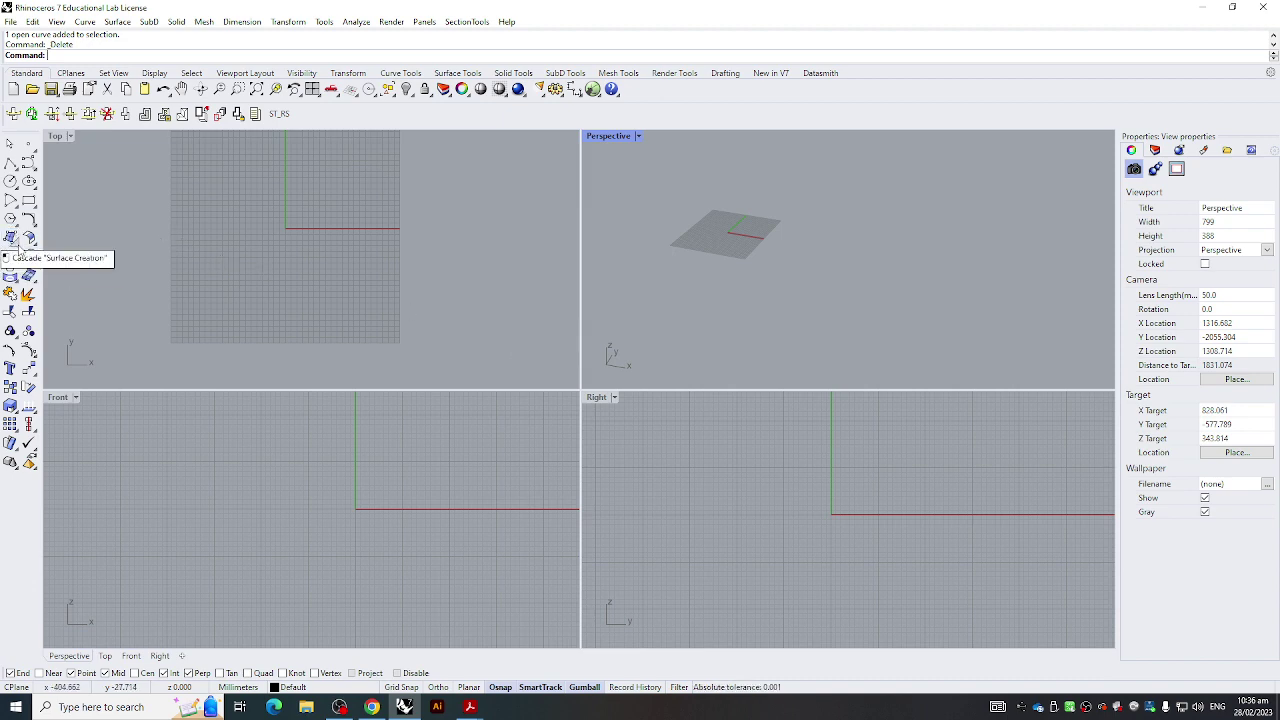
pyautogui.click(10, 237)
pyautogui.click(30, 262)
pyautogui.click(242, 202)
pyautogui.click(318, 274)
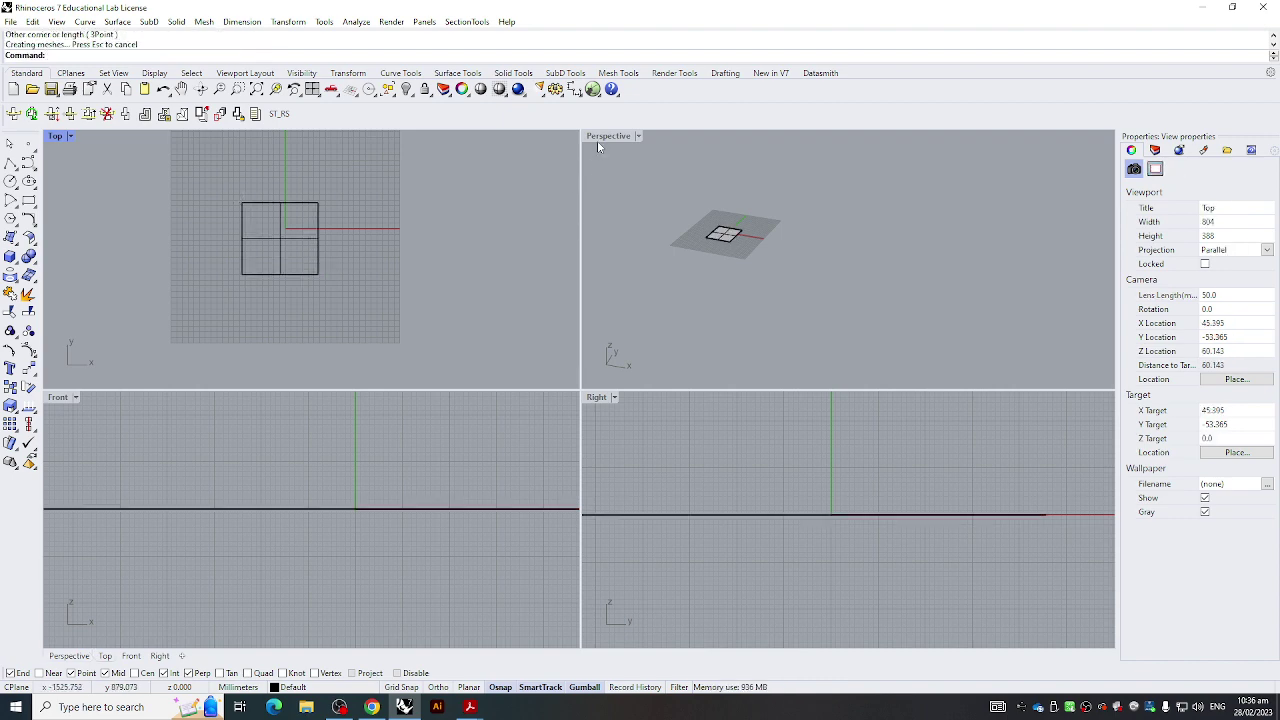
# Maximize the Perspective viewport and extrude the plane surface upward with the gumball into a closed solid
pyautogui.doubleClick(598, 140)
pyautogui.scroll(5, 494, 329)
pyautogui.click(385, 318)
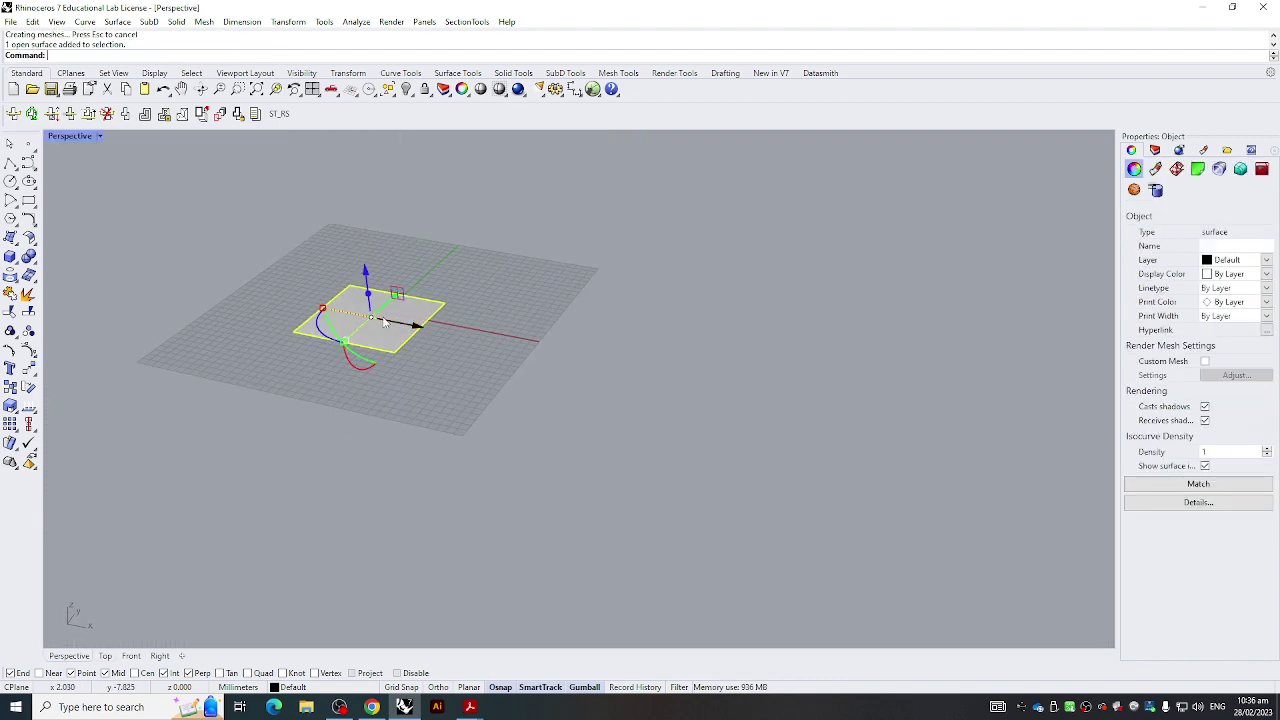
pyautogui.moveTo(368, 293); pyautogui.dragTo(366, 194)
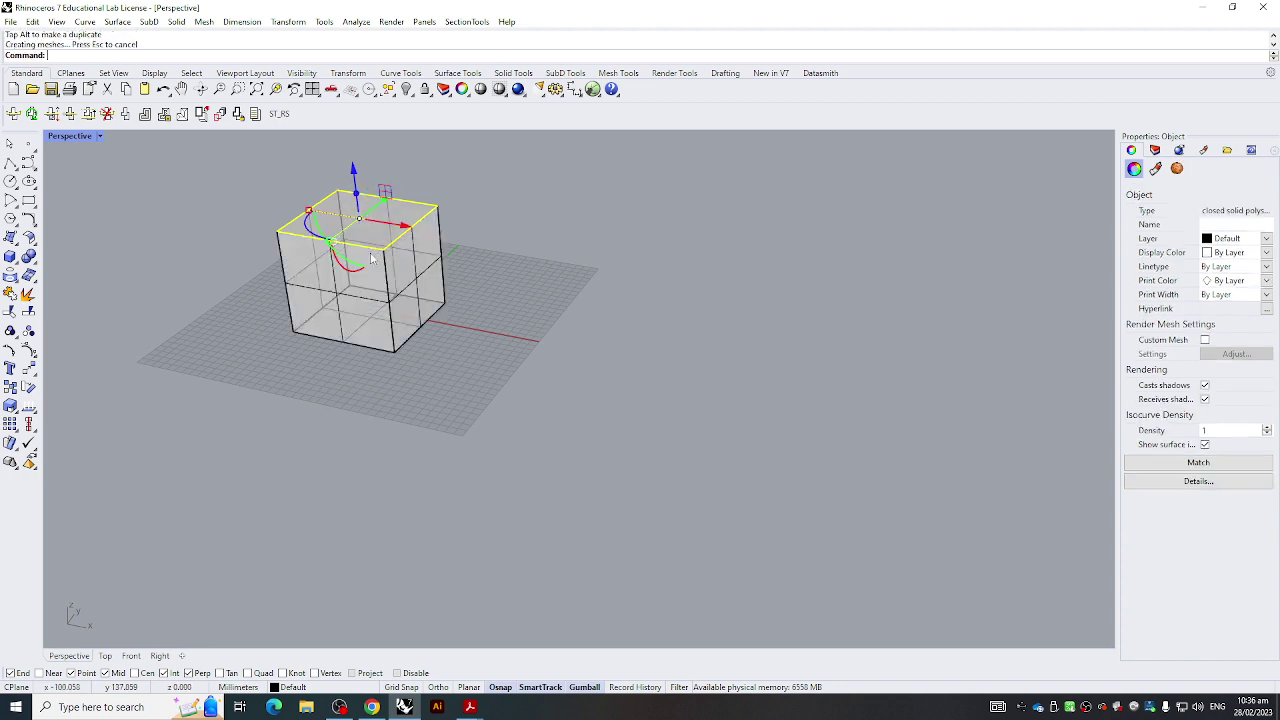
pyautogui.click(446, 252)
pyautogui.click(329, 266)
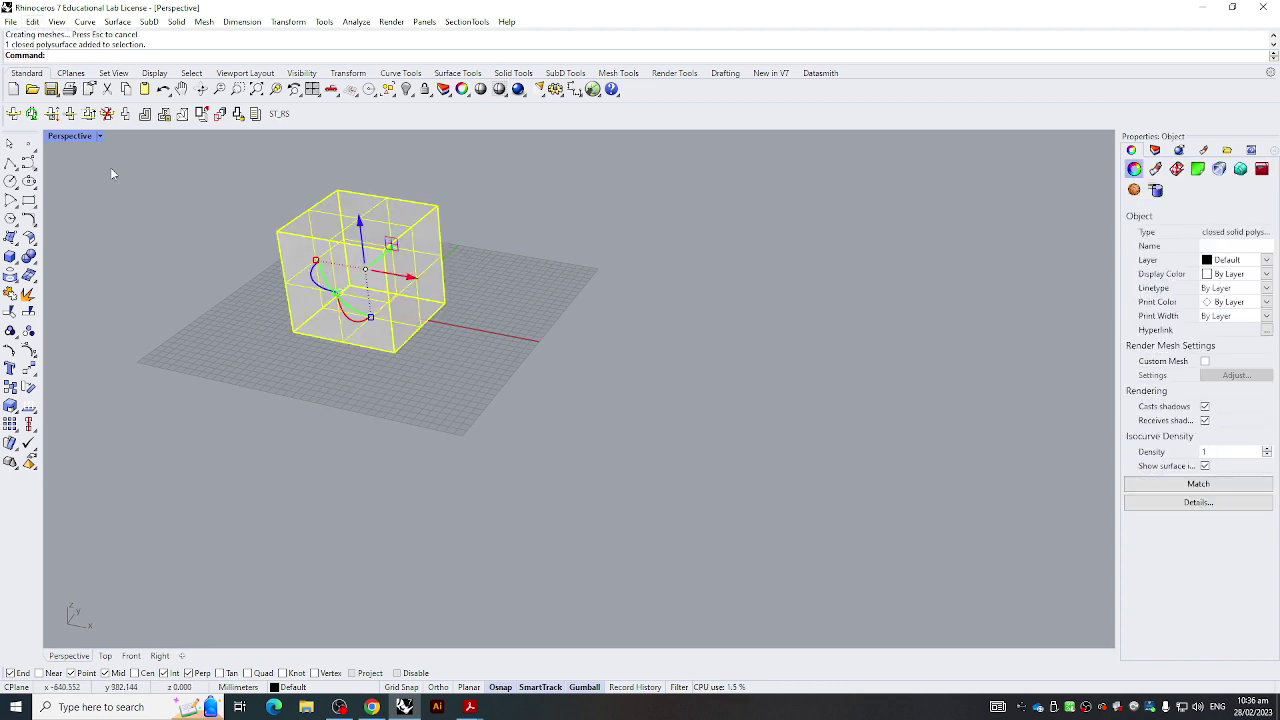
# Draw a solid box beside the extruded solid from two base corners and a height, and compare the two solids' object types
pyautogui.click(224, 192)
pyautogui.click(10, 257)
pyautogui.click(496, 350)
pyautogui.click(711, 303)
pyautogui.click(711, 205)
pyautogui.moveTo(640, 243)
pyautogui.mouseDown(button='right')
pyautogui.moveTo(463, 271)
pyautogui.moveTo(640, 283)
pyautogui.moveTo(160, 428)
pyautogui.moveTo(313, 413)
pyautogui.moveTo(406, 376)
pyautogui.mouseUp(button='right')
pyautogui.click(486, 432)
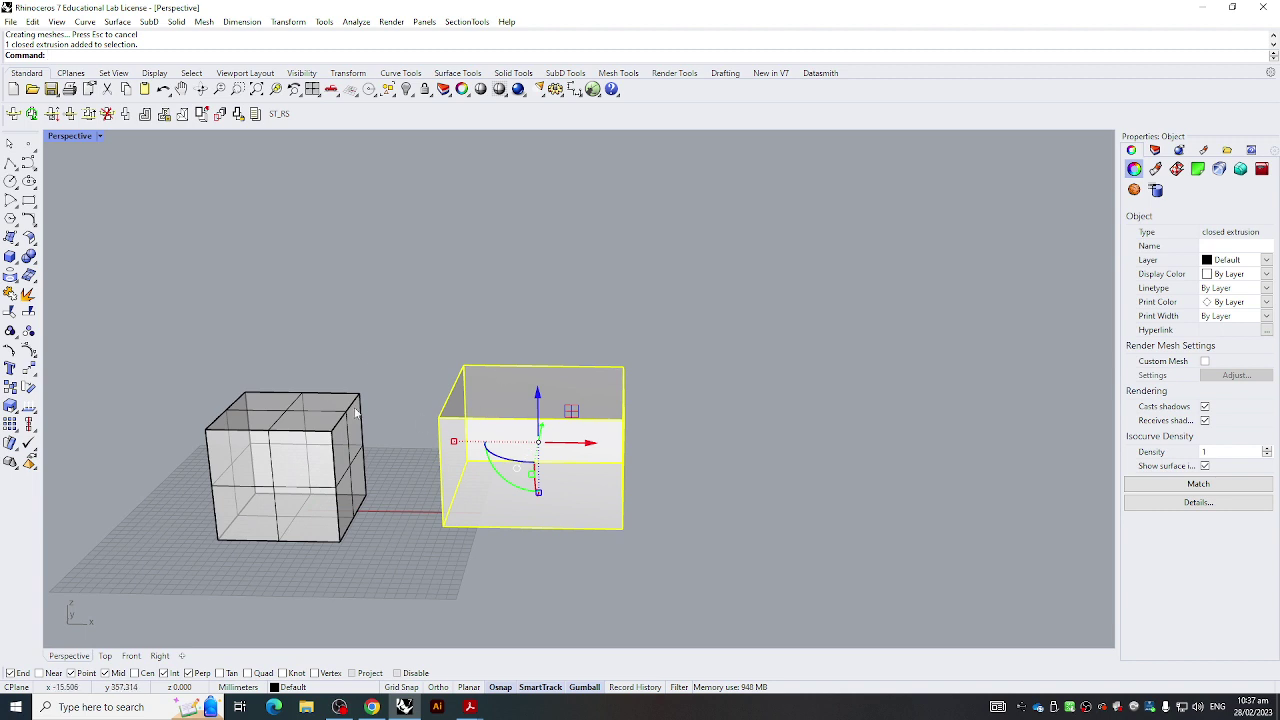
pyautogui.click(291, 450)
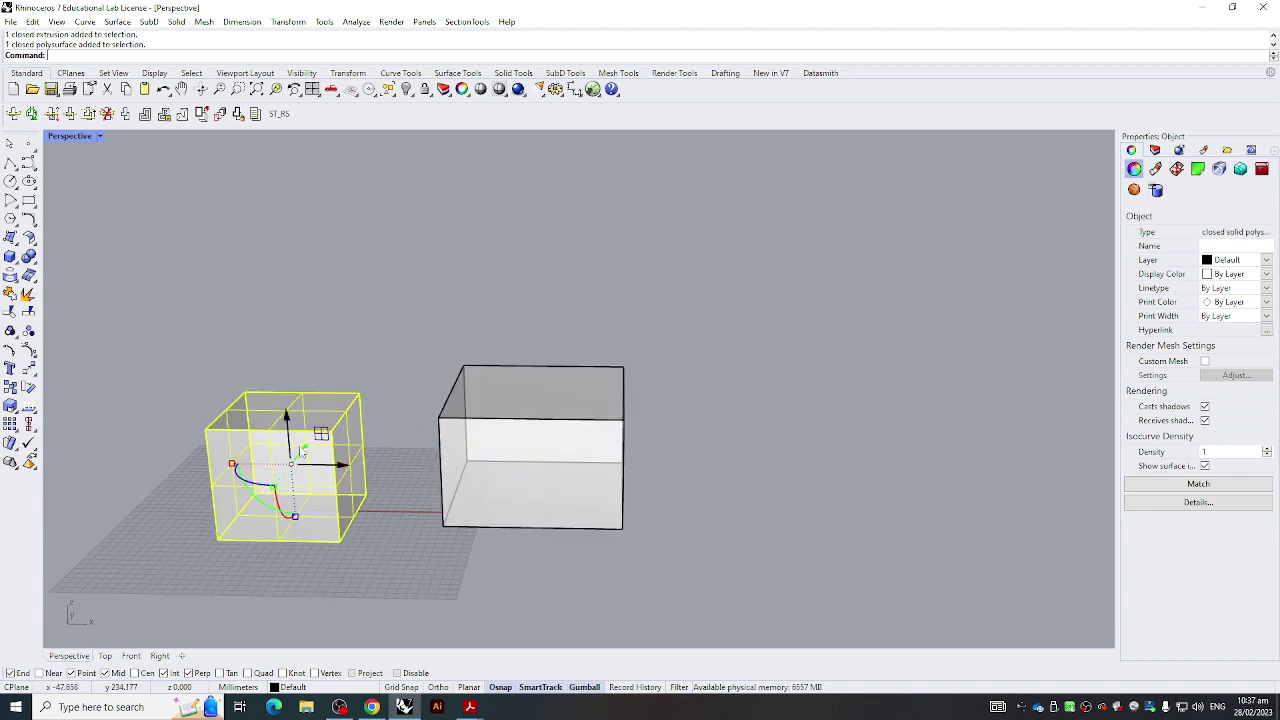
pyautogui.click(489, 417)
pyautogui.click(364, 419)
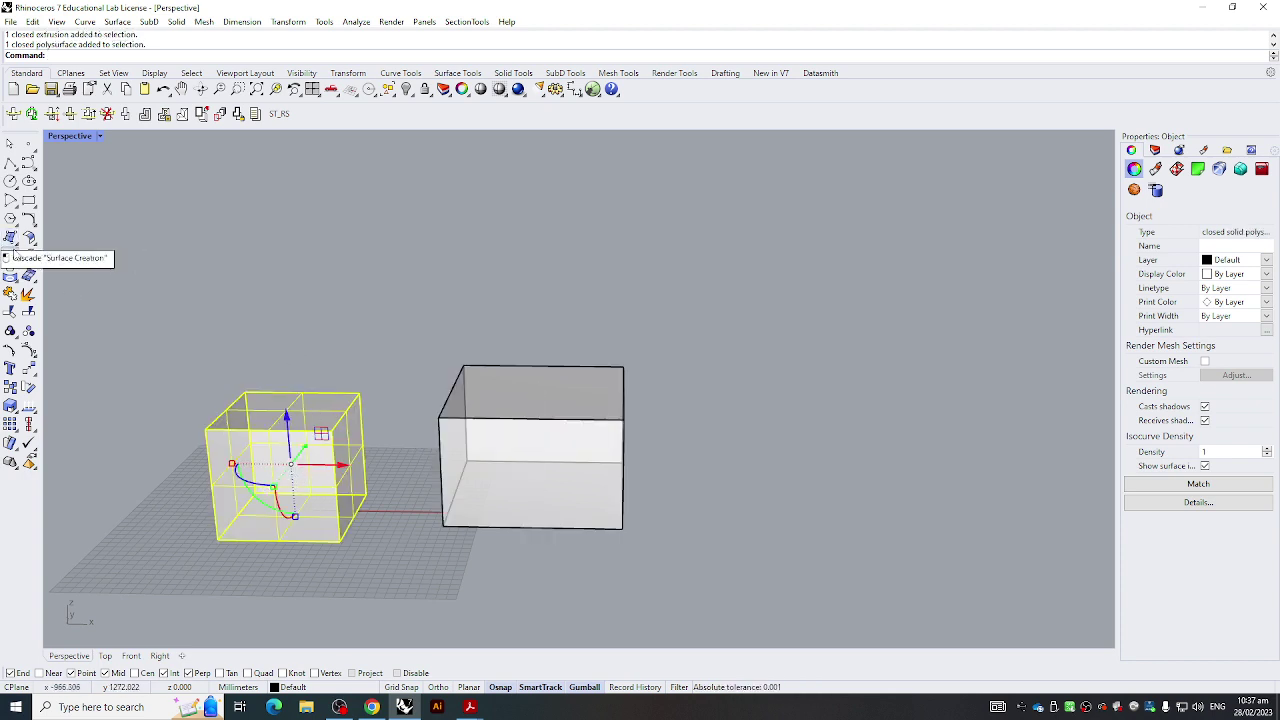
# Create a surface from four corner points cutting diagonally through the extruded solid, picking points on its corners and edges
pyautogui.click(16, 243)
pyautogui.click(30, 246)
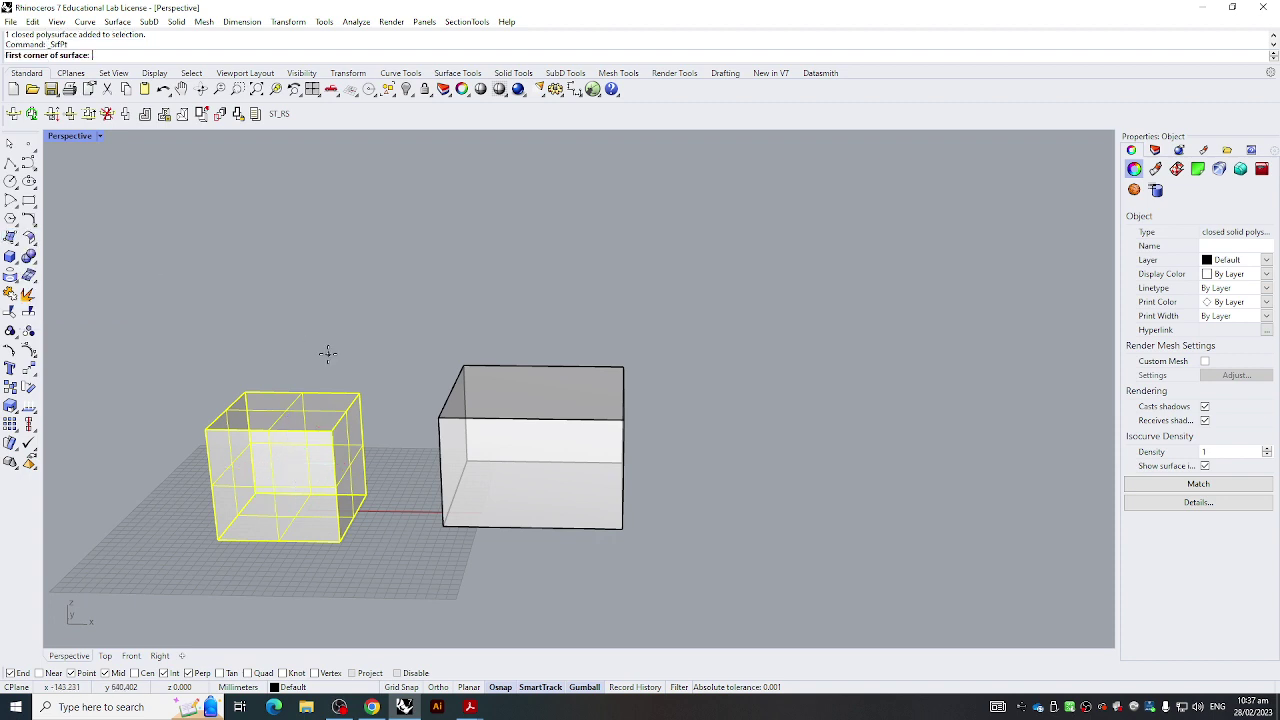
pyautogui.scroll(-3, 326, 351)
pyautogui.moveTo(326, 351); pyautogui.dragTo(313, 323, button='right')
pyautogui.click(309, 404)
pyautogui.click(395, 486)
pyautogui.click(419, 410)
pyautogui.click(339, 381)
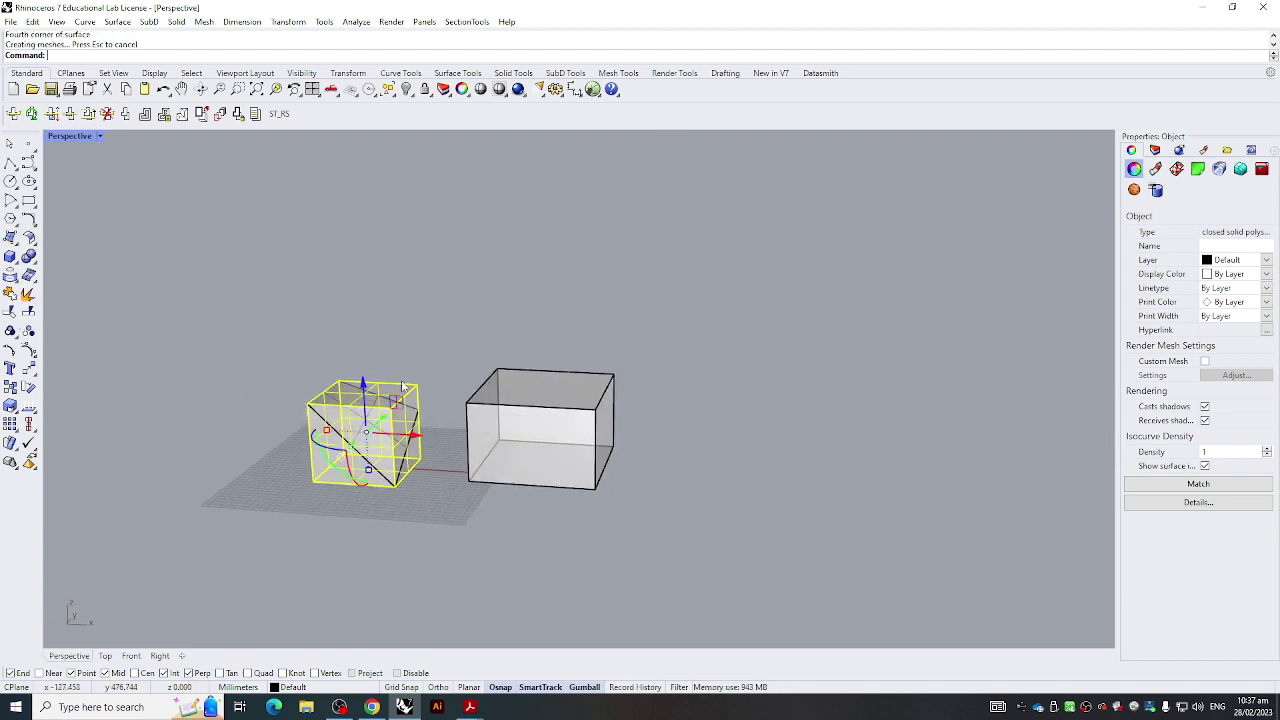
# Move the four-corner surface out of the extruded solid to a spot in front of it
pyautogui.moveTo(397, 383); pyautogui.dragTo(376, 404, button='right')
pyautogui.scroll(2, 449, 404)
pyautogui.click(470, 418)
pyautogui.moveTo(463, 330); pyautogui.dragTo(435, 453)
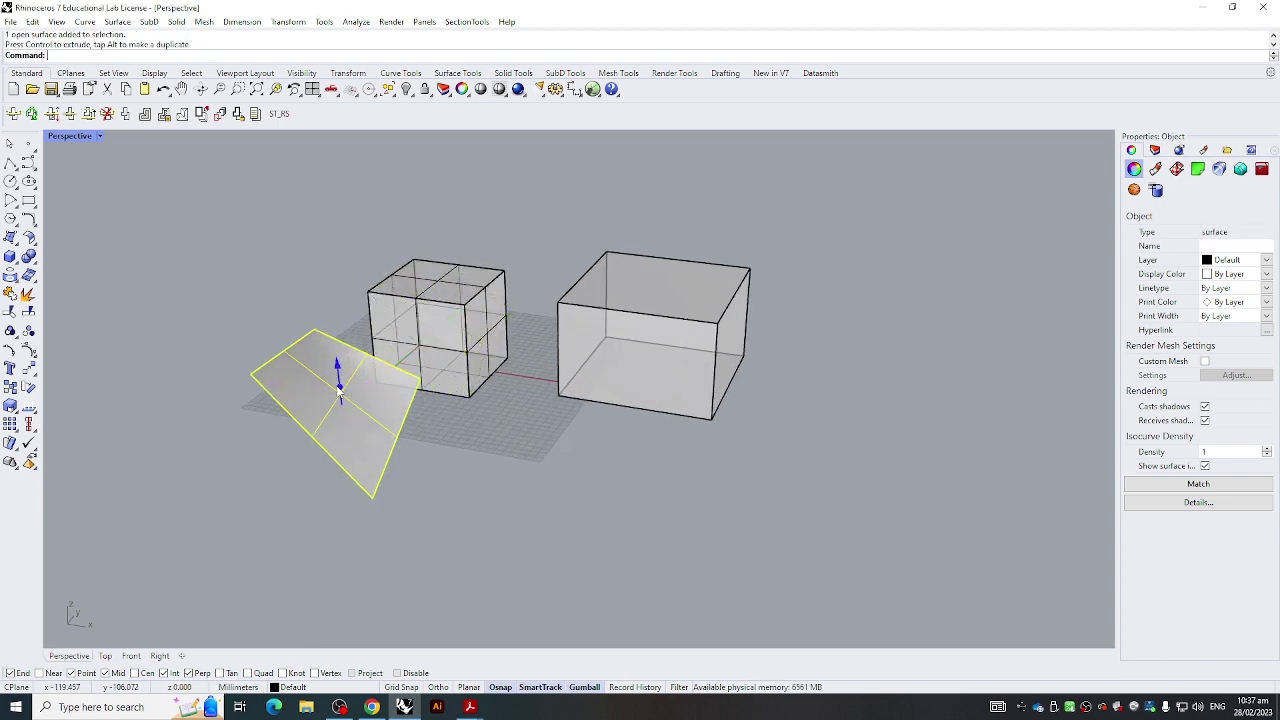
# Try extruding the moved surface upward with the gumball, and undo the extrusion
pyautogui.moveTo(339, 389); pyautogui.dragTo(336, 274)
pyautogui.click(476, 462)
pyautogui.moveTo(392, 333); pyautogui.dragTo(540, 393, button='right')
pyautogui.scroll(-3, 403, 378)
pyautogui.scroll(2, 456, 403)
pyautogui.scroll(-5, 585, 405)
pyautogui.scroll(5, 390, 405)
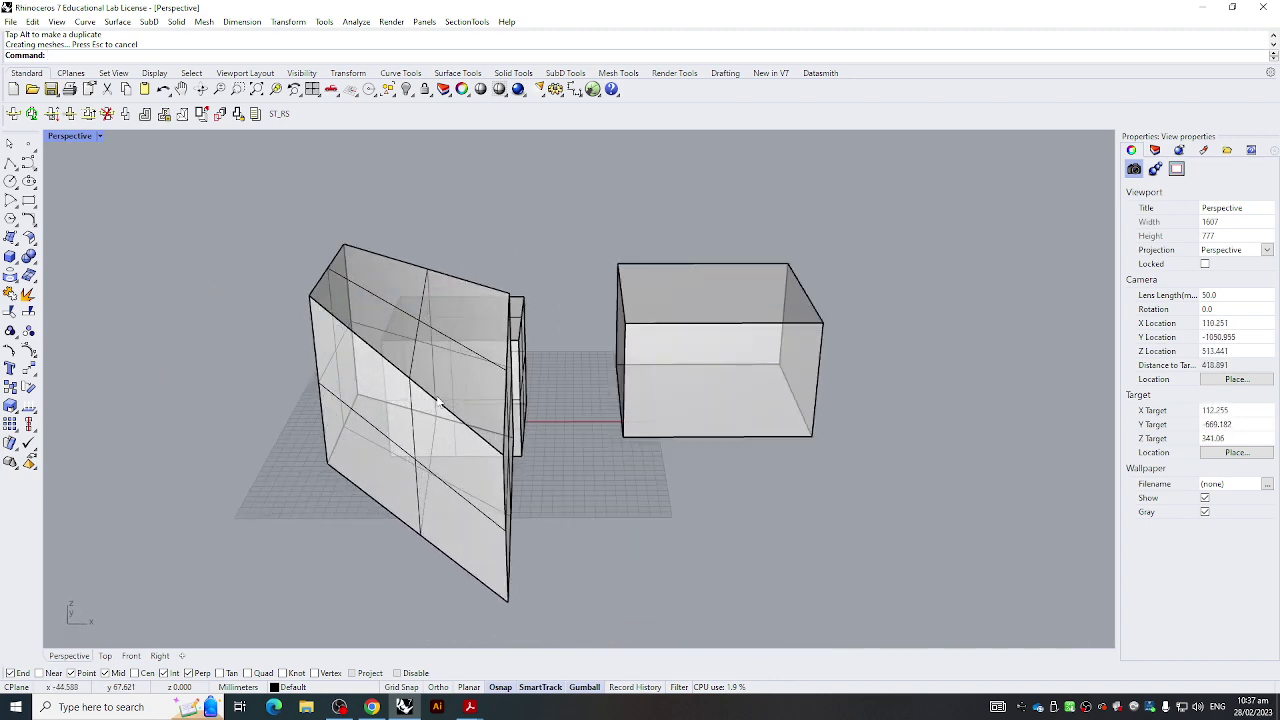
pyautogui.moveTo(440, 402); pyautogui.dragTo(320, 363, button='right')
pyautogui.hotkey('ctrl', 'z')
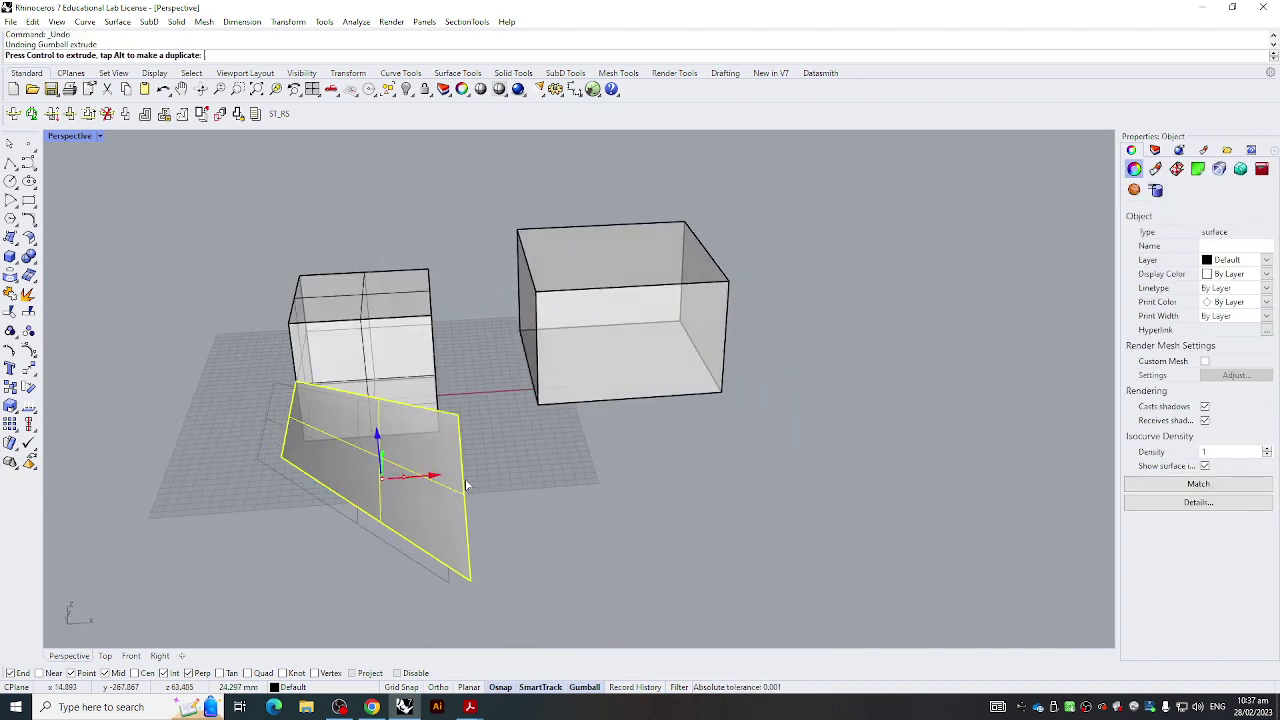
pyautogui.hotkey('ctrl', 'z')
# Extrude the slanted surface sideways along the X axis with the gumball
pyautogui.moveTo(724, 499); pyautogui.dragTo(463, 378, button='right')
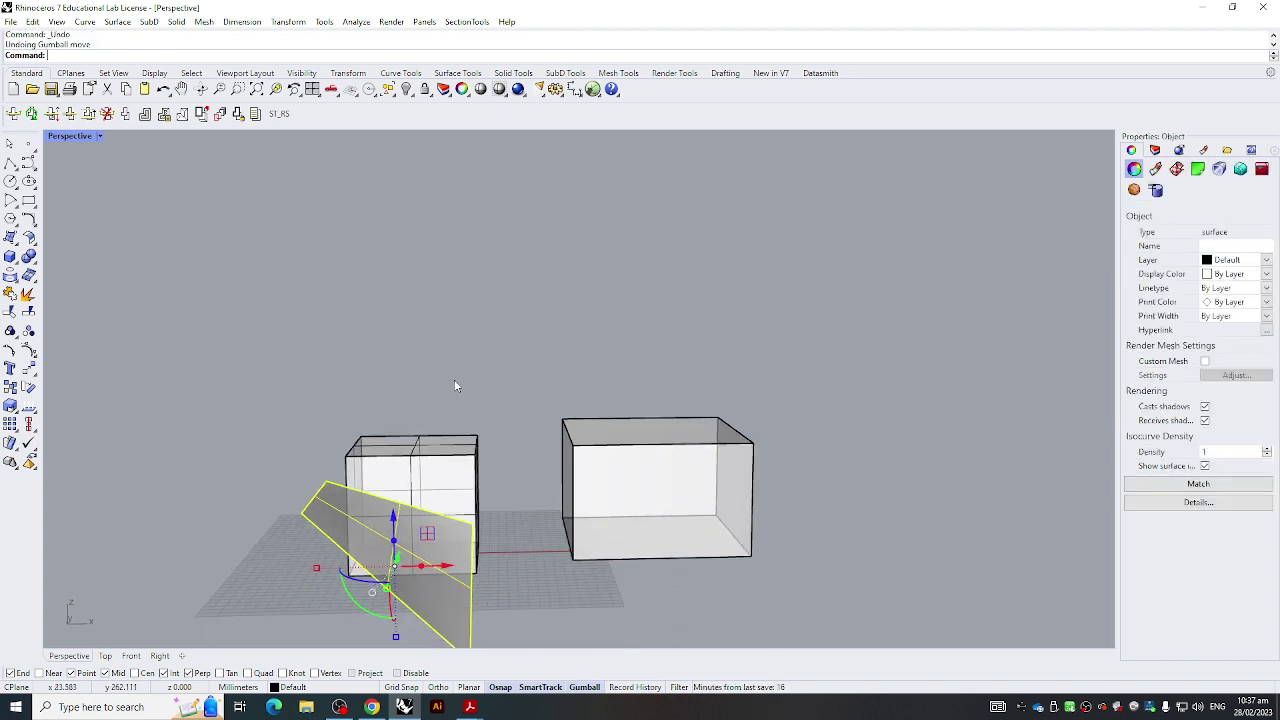
pyautogui.moveTo(421, 566); pyautogui.dragTo(543, 566)
pyautogui.click(667, 612)
# Zoom far out in Perspective, select all three objects and zoom every viewport to the selection
pyautogui.moveTo(667, 612); pyautogui.dragTo(449, 470, button='right')
pyautogui.scroll(-10, 449, 470)
pyautogui.moveTo(449, 475); pyautogui.dragTo(680, 575)
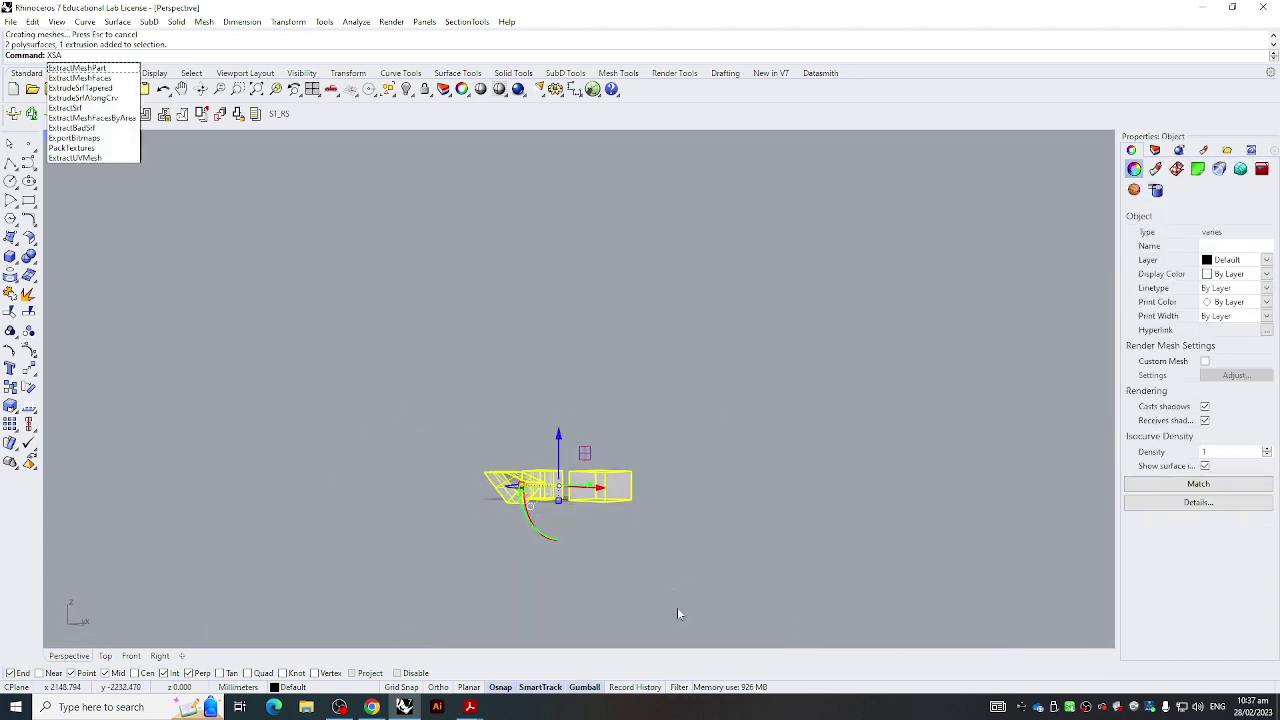
pyautogui.press('Return')
pyautogui.click(578, 553)
# Restore the four-viewport layout, select all the objects in the Top view and zoom every viewport to them with ZSA
pyautogui.scroll(-11, 493, 513)
pyautogui.moveTo(493, 470); pyautogui.dragTo(737, 442, button='right')
pyautogui.scroll(-10, 737, 448)
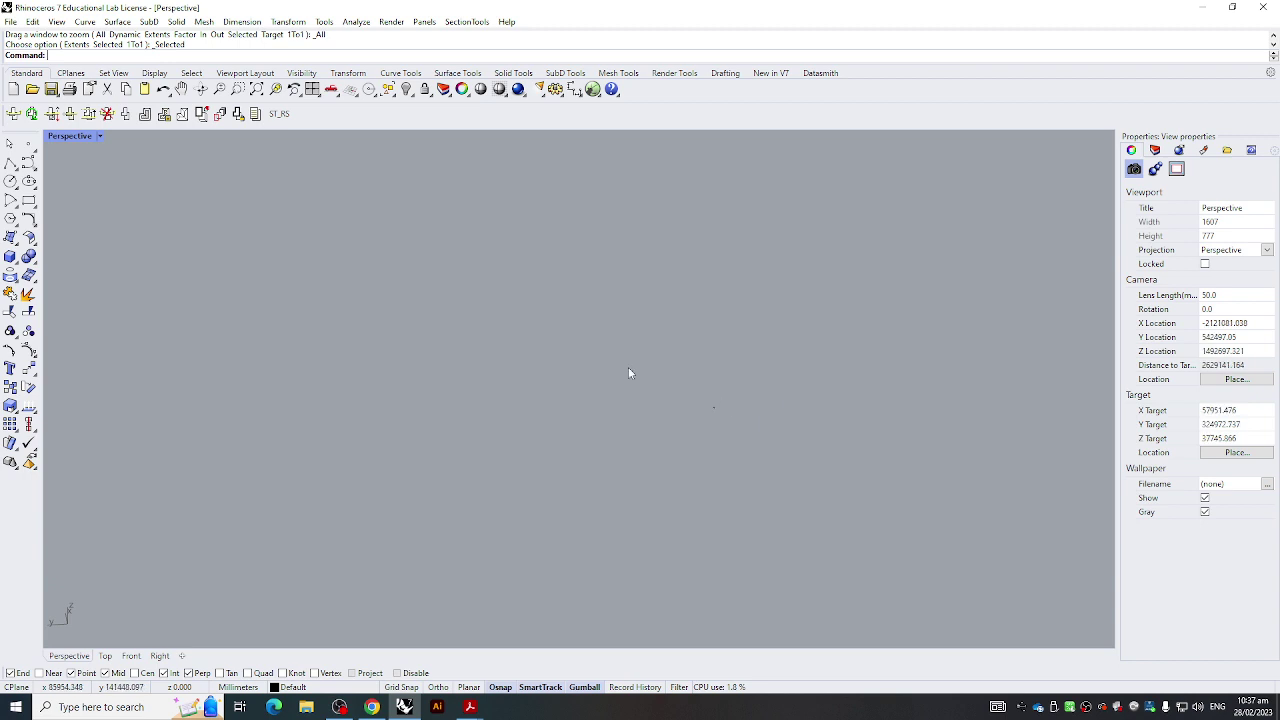
pyautogui.doubleClick(73, 137)
pyautogui.scroll(-5, 340, 255)
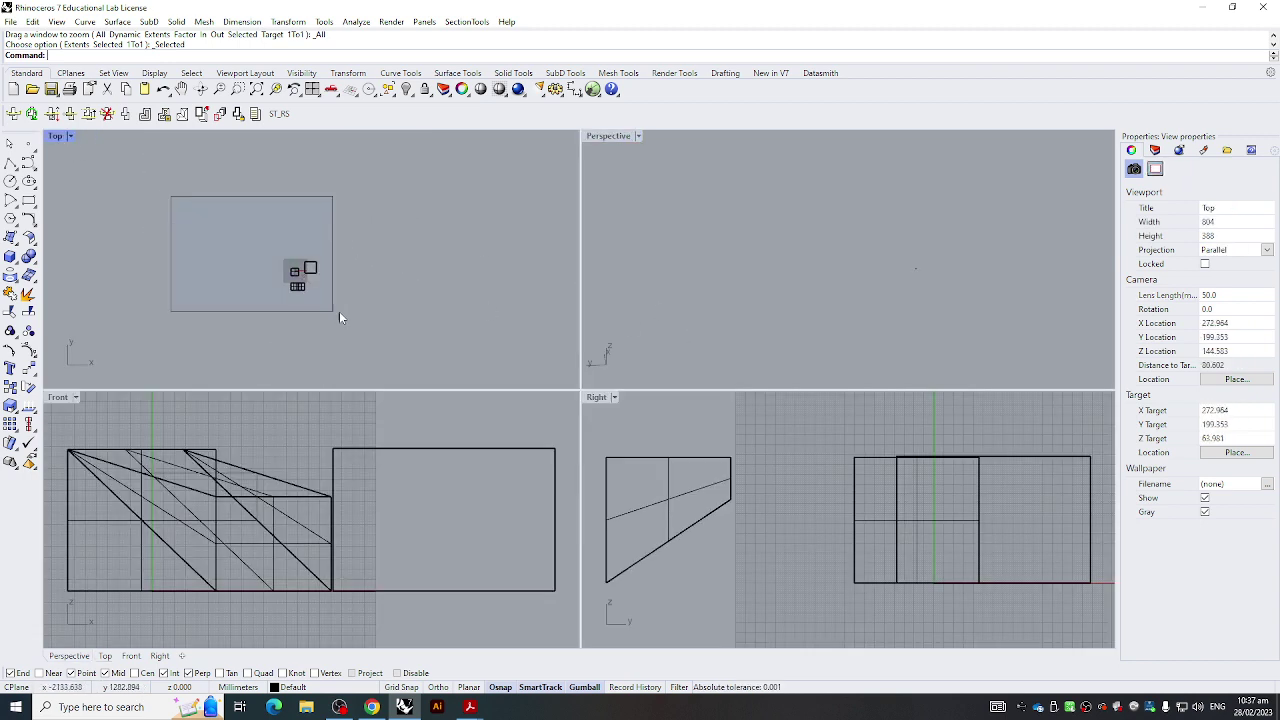
pyautogui.moveTo(321, 317); pyautogui.dragTo(330, 315)
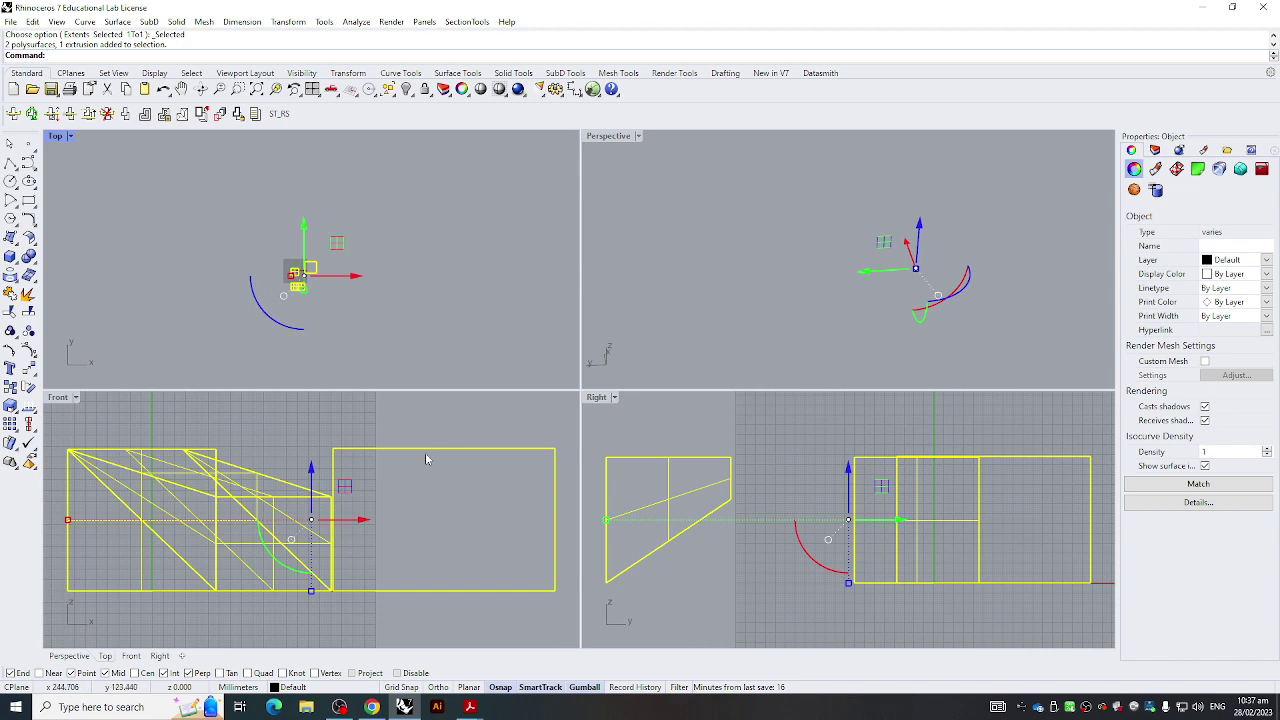
pyautogui.write('ZSA')
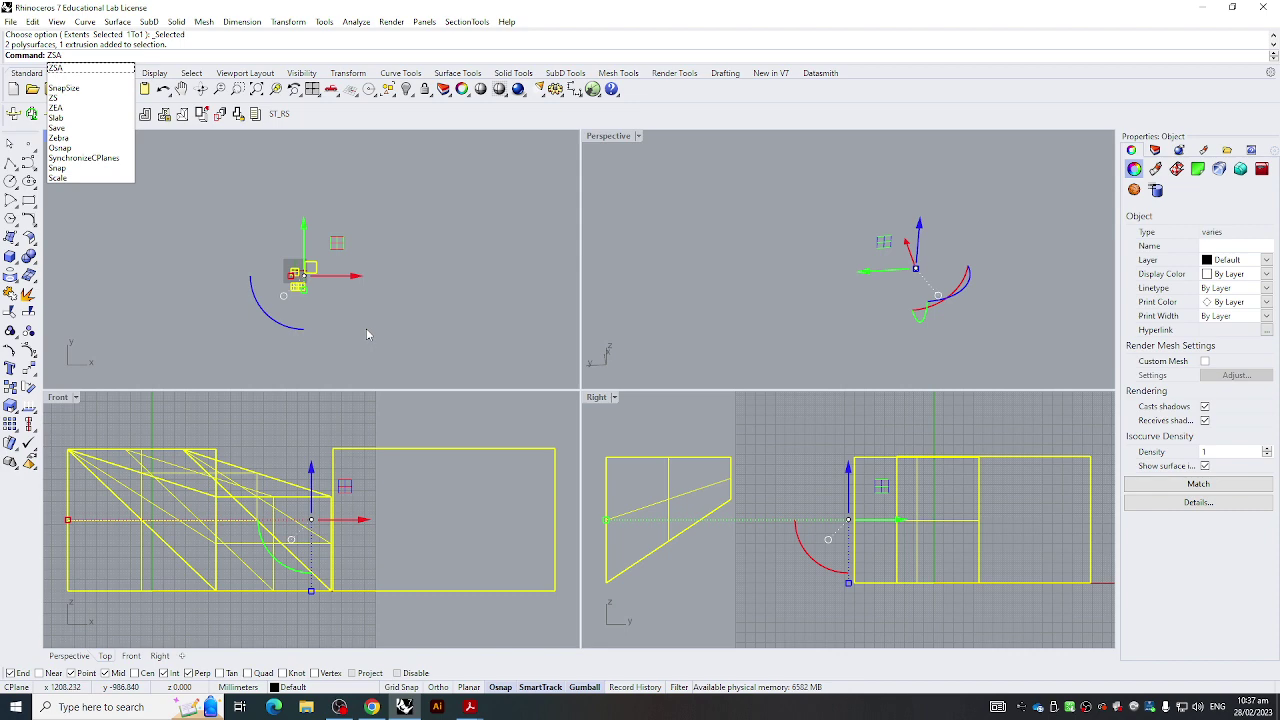
pyautogui.press('Return')
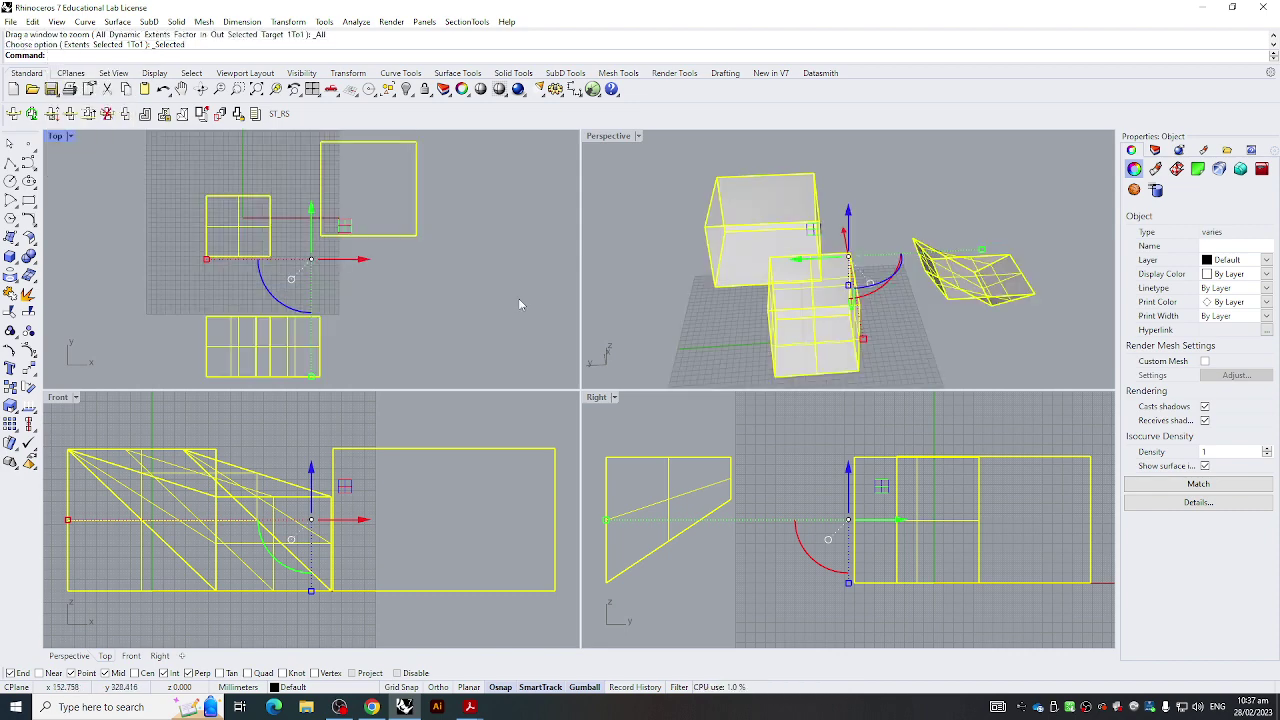
# Lose the objects in Perspective by zooming far out, and zoom all viewports to the extruded solid selected in the Top view
pyautogui.moveTo(782, 281); pyautogui.dragTo(697, 220, button='right')
pyautogui.click(695, 218)
pyautogui.scroll(-2, 807, 235)
pyautogui.scroll(-20, 807, 235)
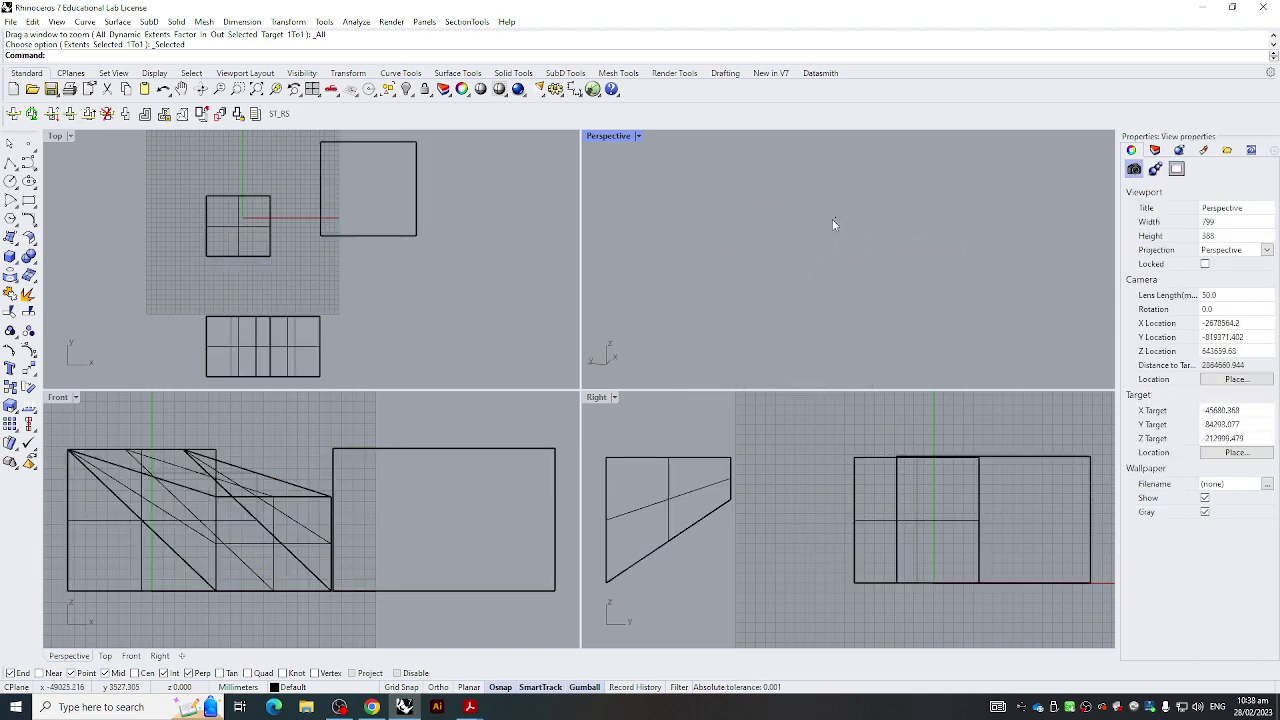
pyautogui.moveTo(826, 223); pyautogui.dragTo(794, 234, button='right')
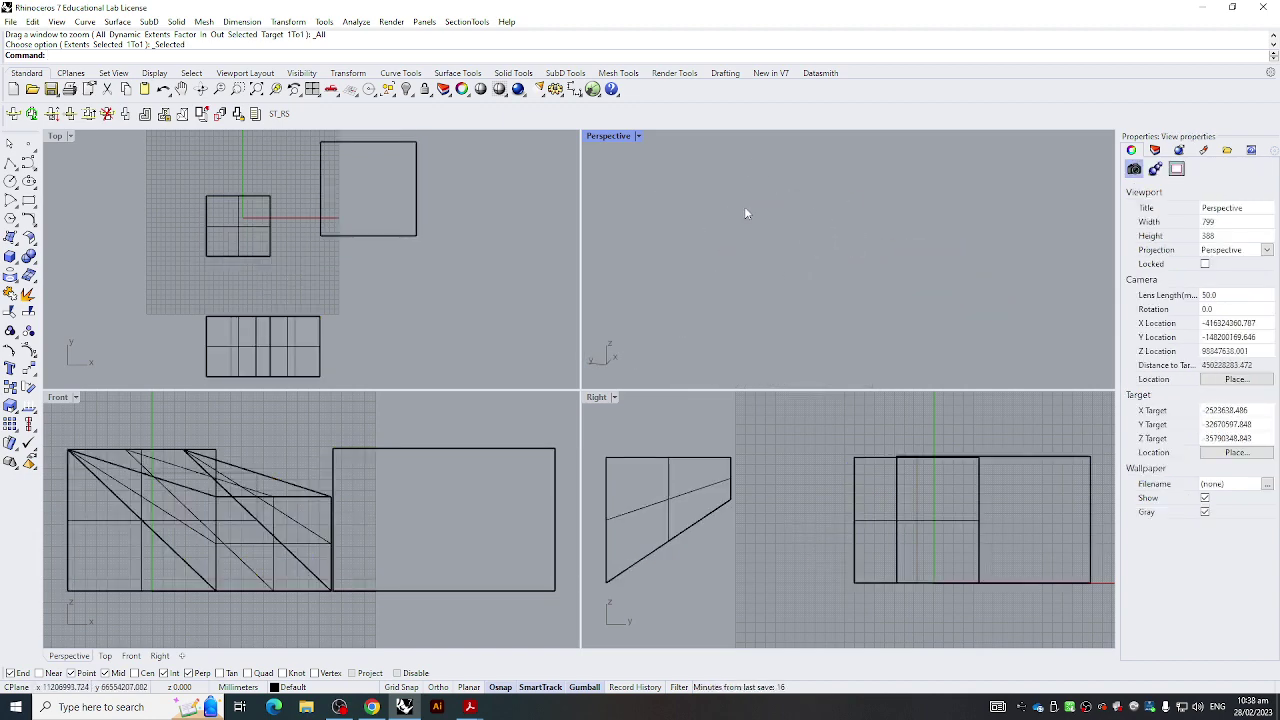
pyautogui.moveTo(82, 161); pyautogui.dragTo(447, 361)
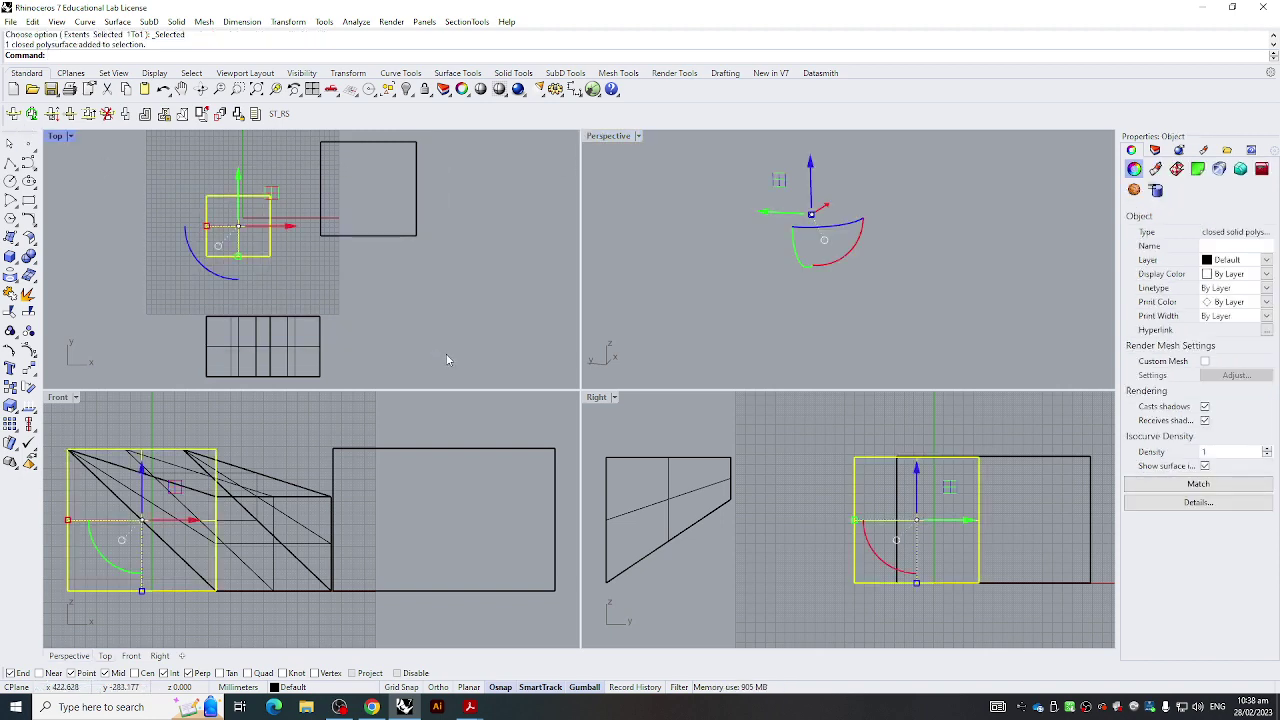
pyautogui.press('Return')
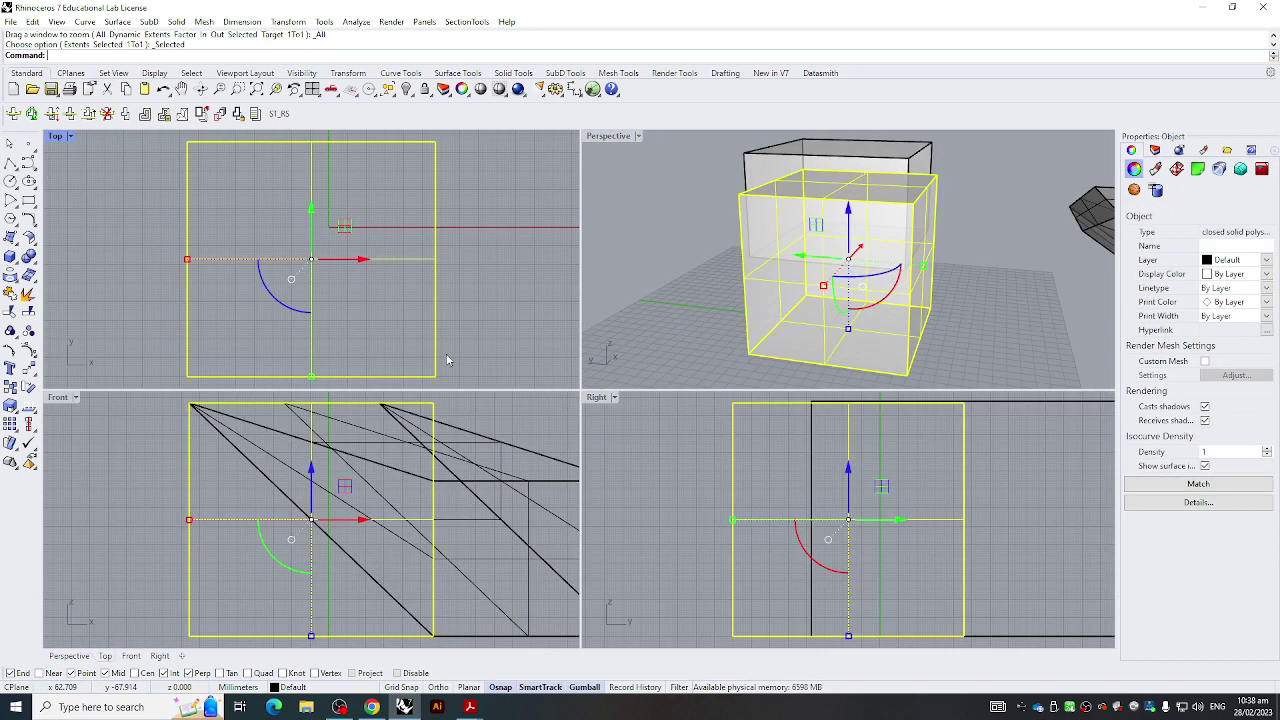
# Maximize the Perspective viewport and delete all objects
pyautogui.click(617, 140)
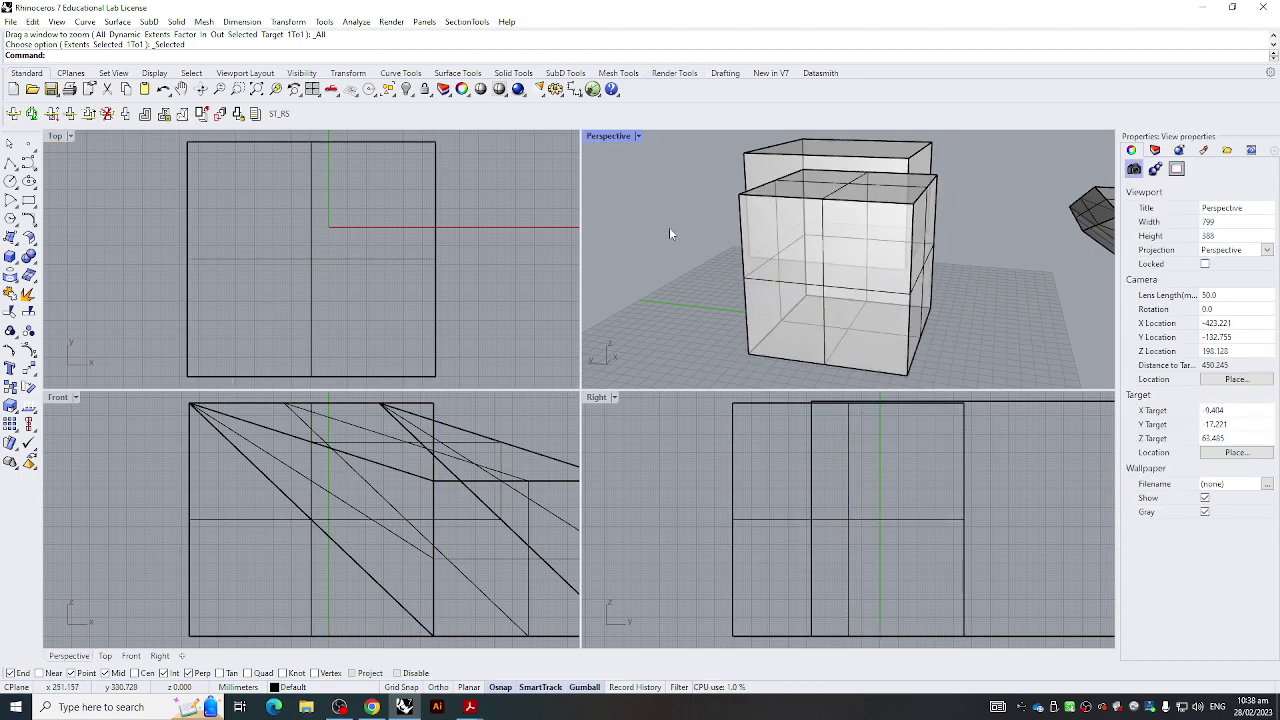
pyautogui.doubleClick(605, 139)
pyautogui.scroll(-5, 689, 319)
pyautogui.hotkey('ctrl', 'a')
pyautogui.moveTo(689, 319); pyautogui.dragTo(668, 268, button='right')
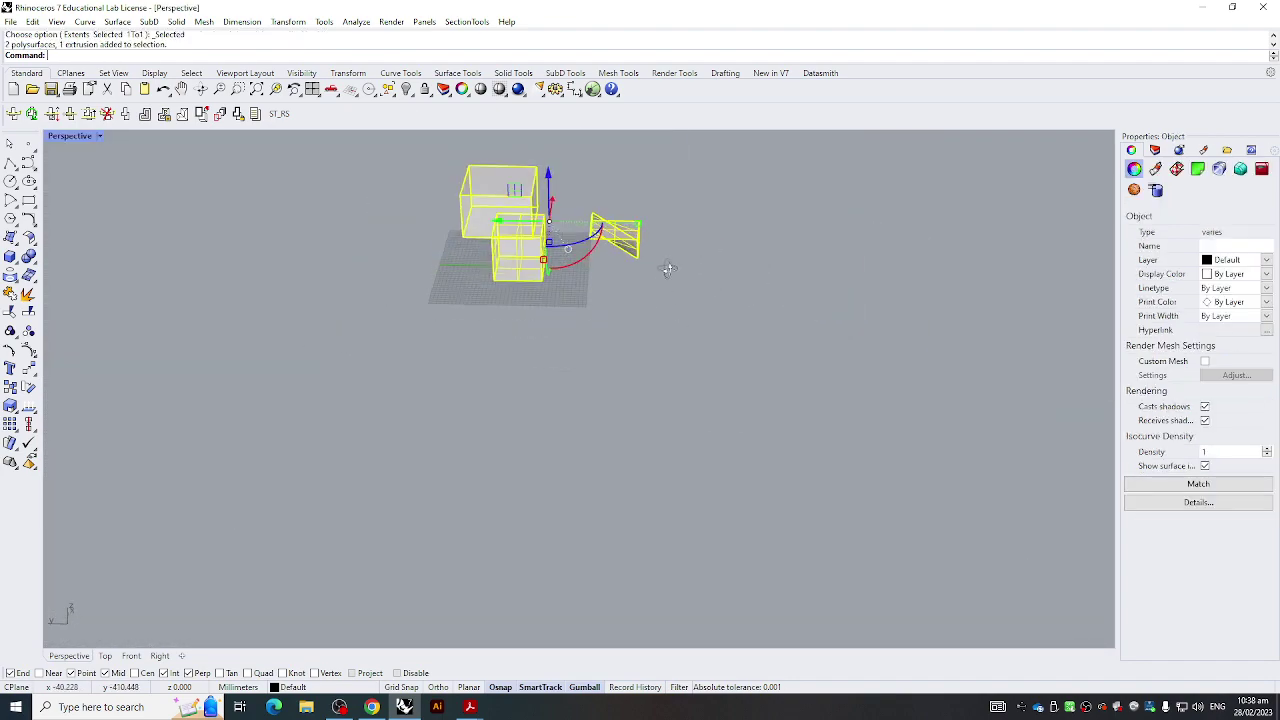
pyautogui.press('Delete')
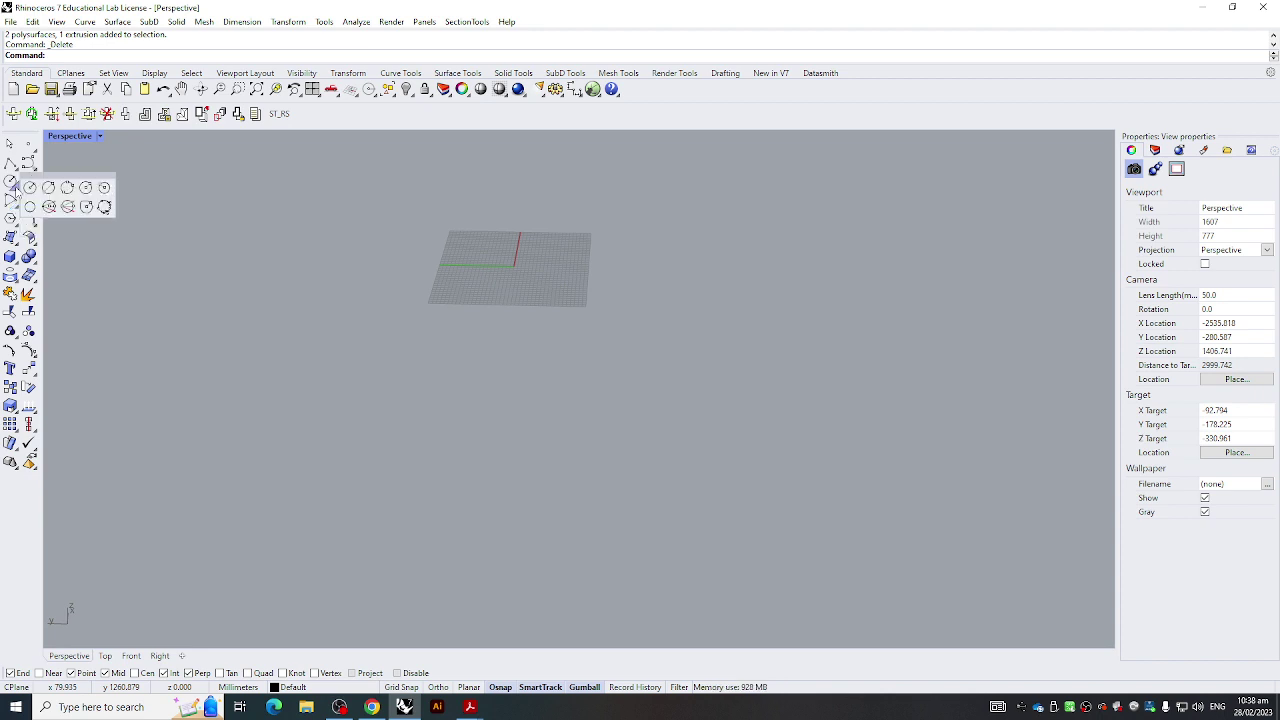
# Draw a circle on the construction plane near the origin from a center point and a radius
pyautogui.click(12, 181)
pyautogui.click(475, 260)
pyautogui.click(546, 284)
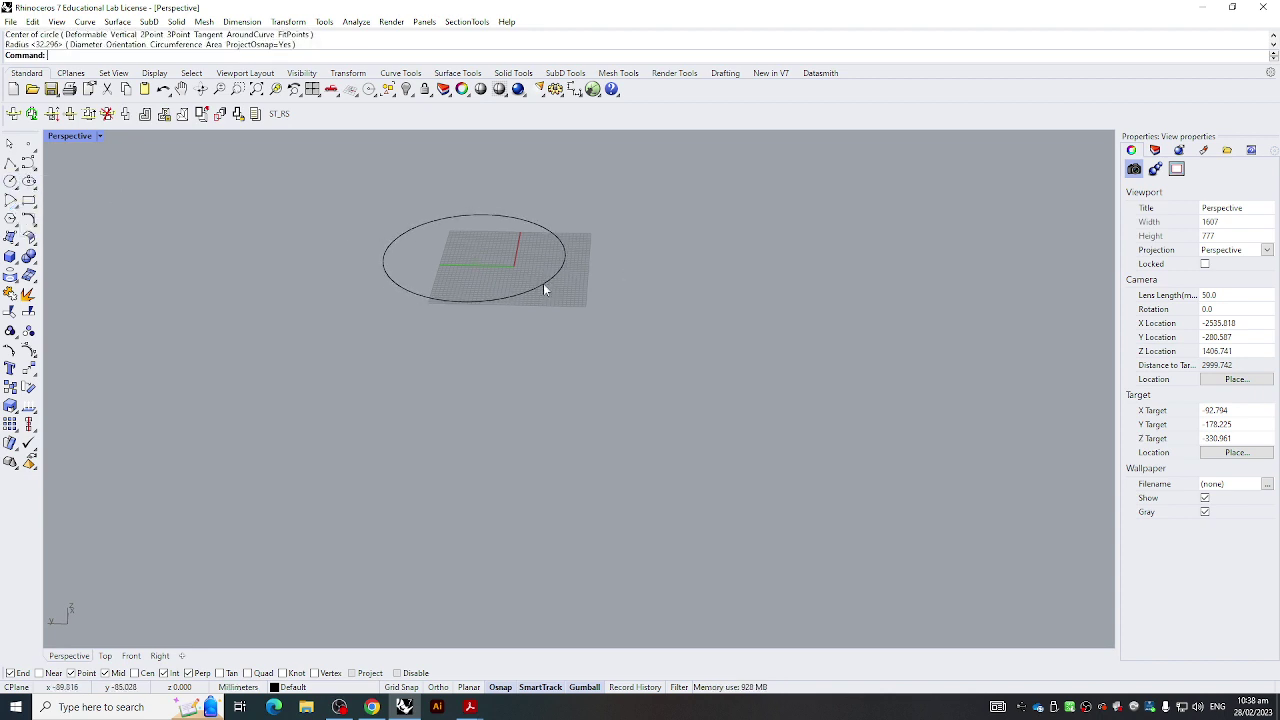
# Select the circle and run ExtrudeCrv on it from the command suggestions
pyautogui.scroll(-10, 494, 314)
pyautogui.scroll(6, 395, 185)
pyautogui.moveTo(439, 271)
pyautogui.mouseDown()
pyautogui.moveTo(667, 487)
pyautogui.moveTo(703, 446)
pyautogui.mouseUp()
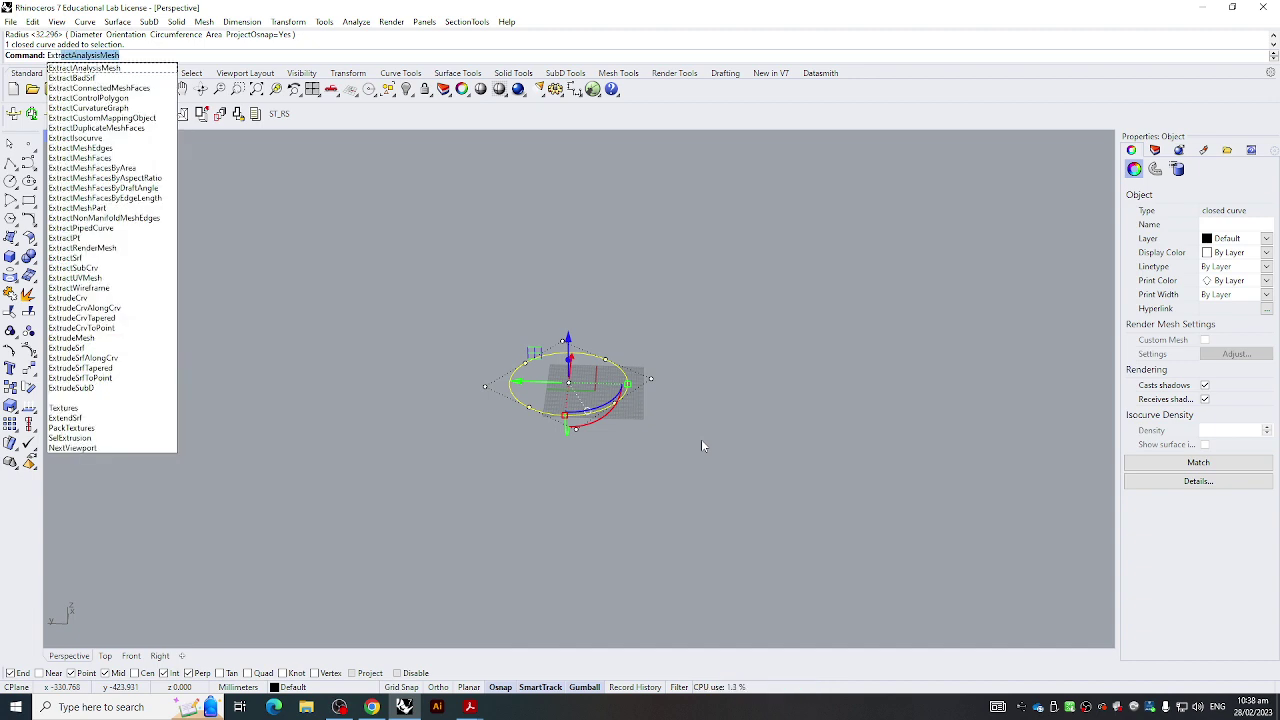
pyautogui.press('Down')
pyautogui.press('Down')
pyautogui.press('Down')
pyautogui.press('Down')
pyautogui.press('Down')
pyautogui.press('Down')
pyautogui.press('Down')
pyautogui.press('Down')
pyautogui.press('Down')
pyautogui.press('Down')
pyautogui.press('Down')
pyautogui.press('Down')
pyautogui.press('Down')
pyautogui.press('Down')
pyautogui.press('Down')
pyautogui.press('Down')
pyautogui.press('Down')
pyautogui.press('Down')
pyautogui.press('Down')
pyautogui.press('Down')
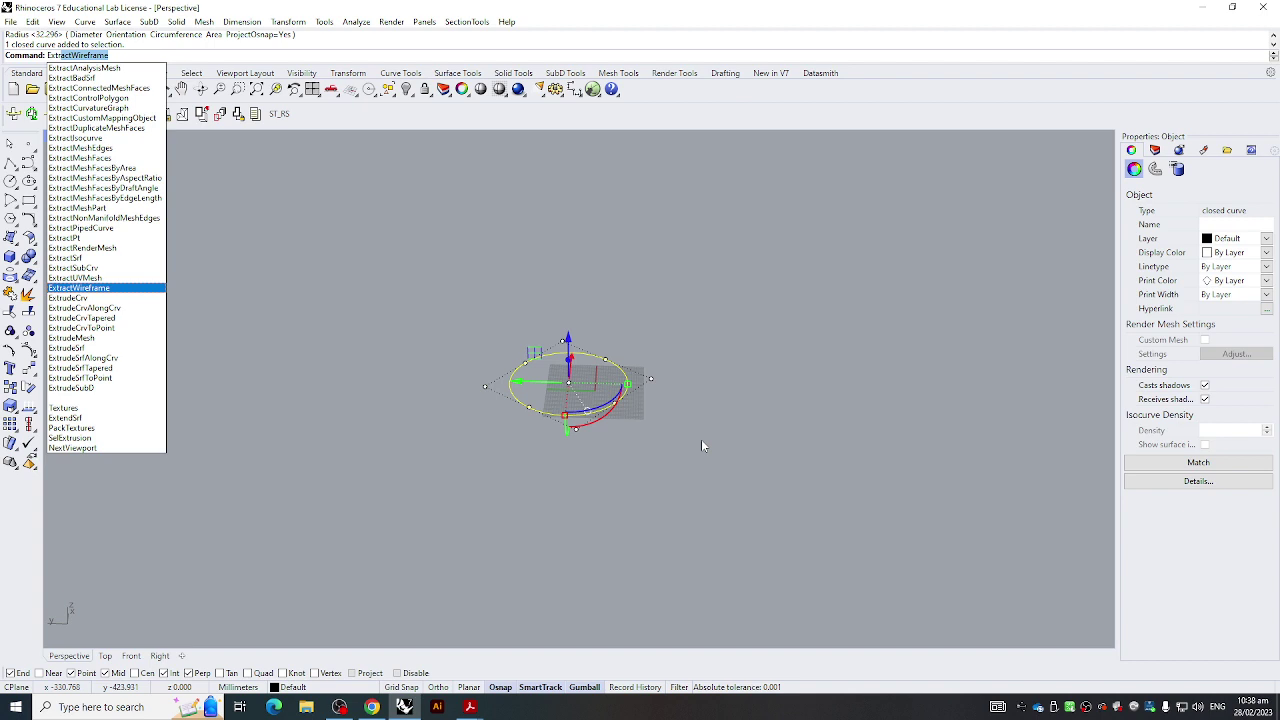
pyautogui.press('Down')
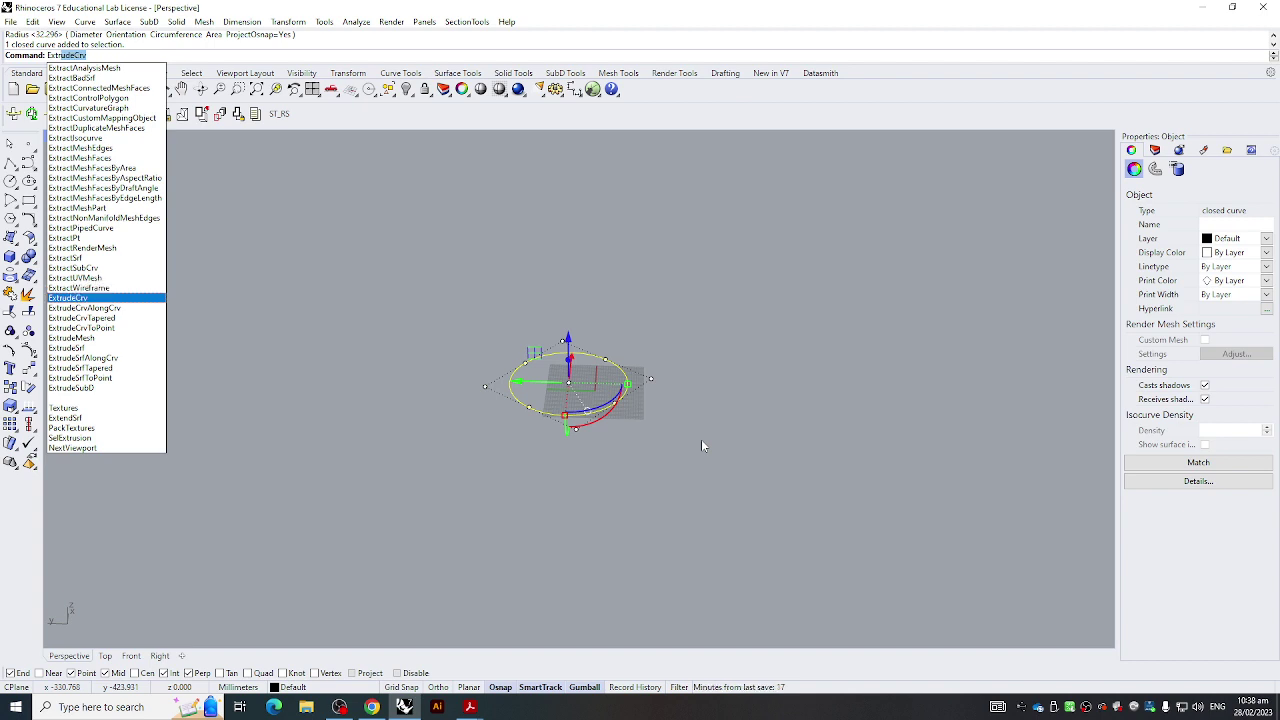
pyautogui.press('Return')
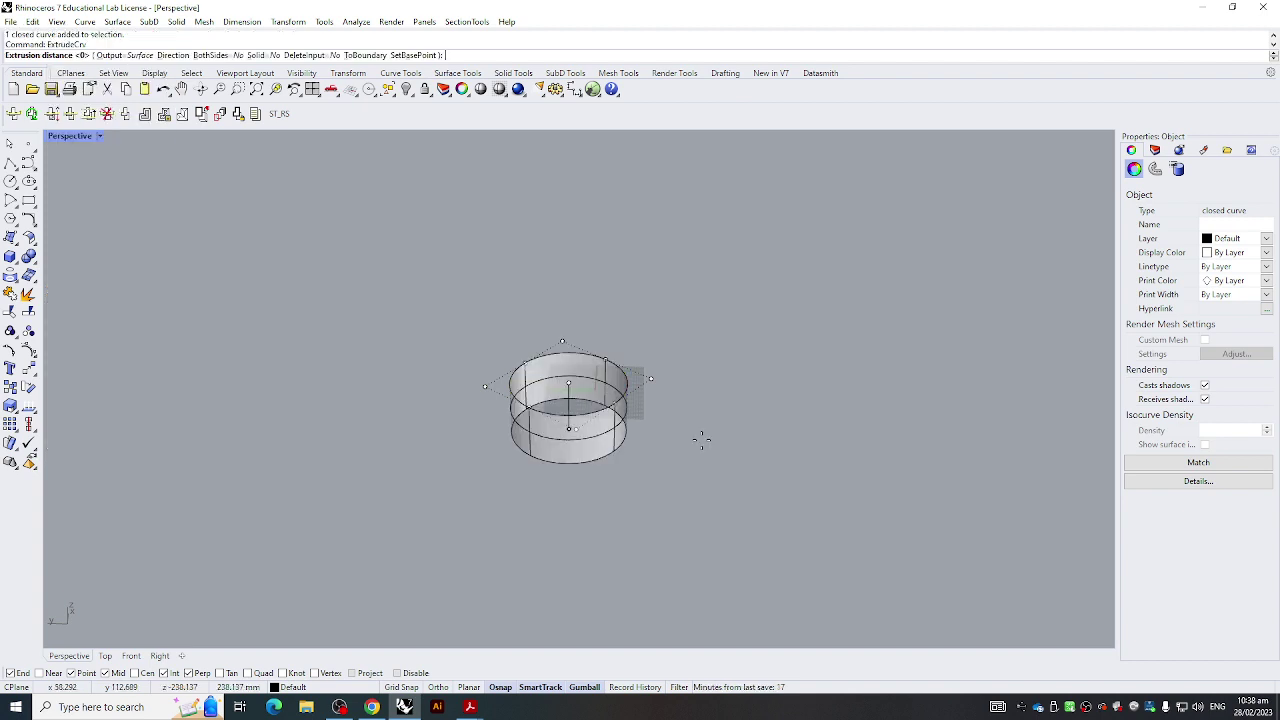
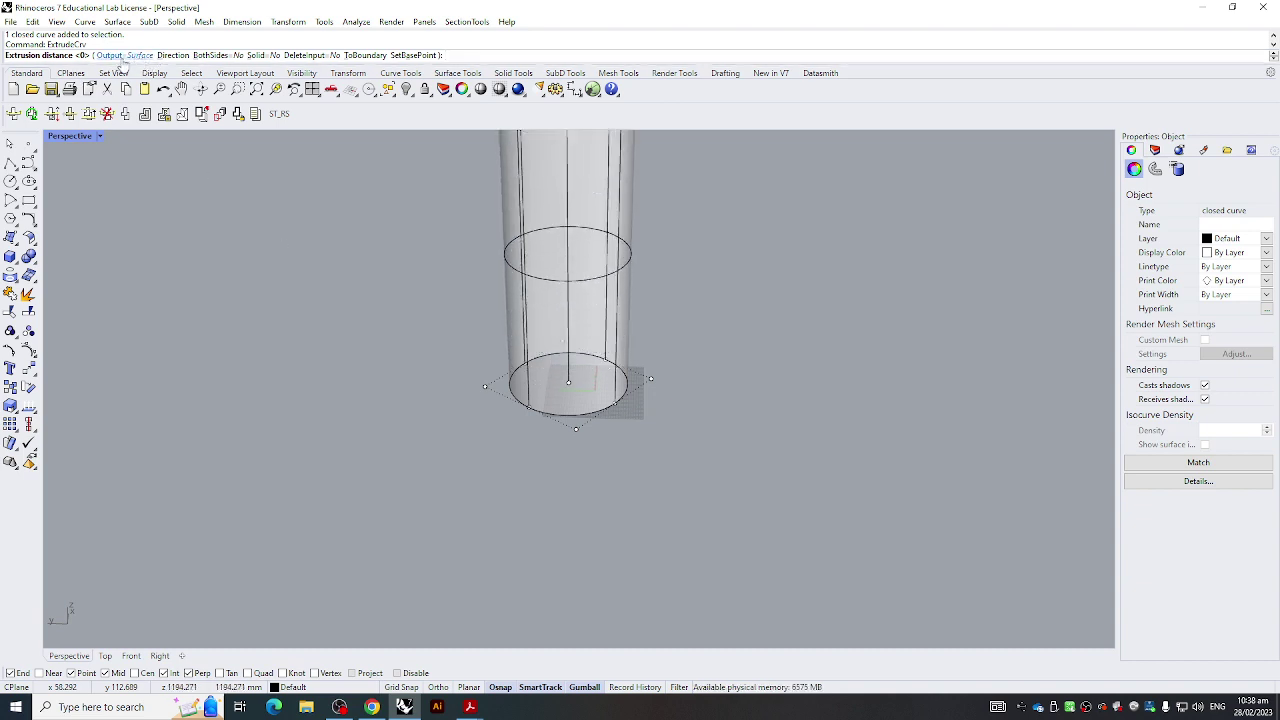
# Toggle the extrusion's Output to SubD and back to Surface, and switch BothSides between Yes and No, ending on No
pyautogui.click(128, 56)
pyautogui.click(135, 56)
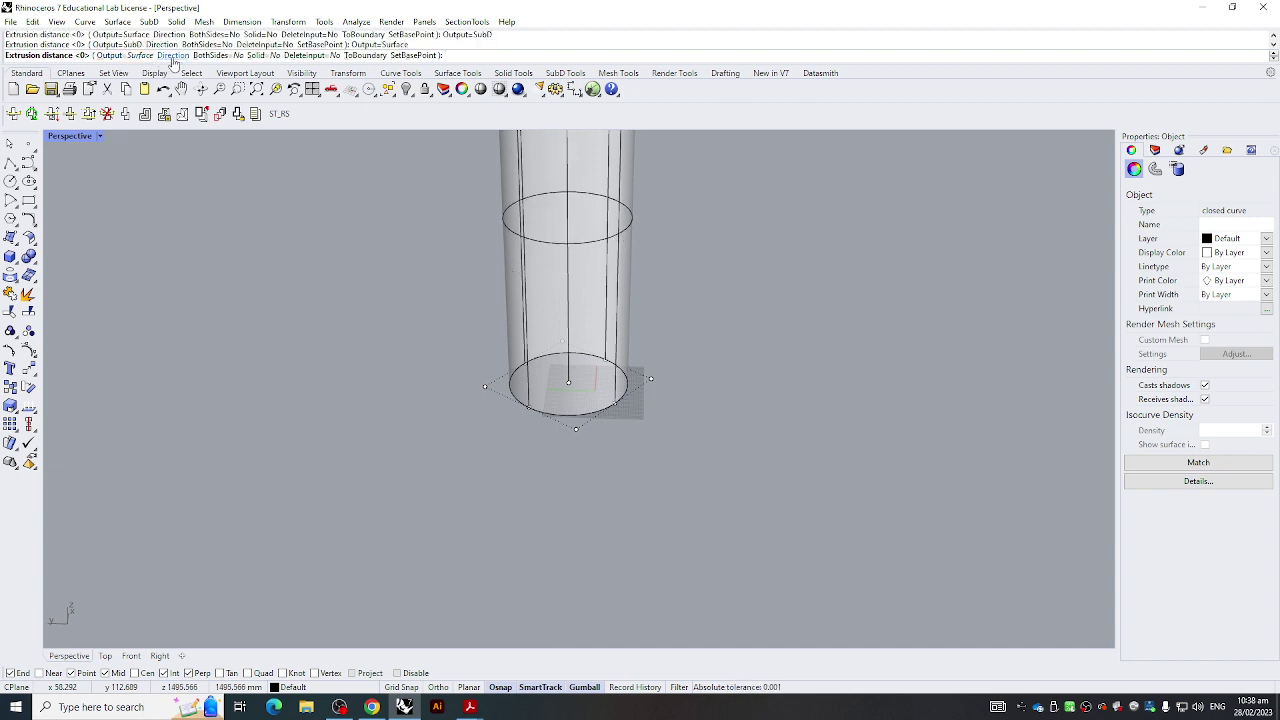
pyautogui.click(217, 57)
pyautogui.click(217, 57)
pyautogui.click(218, 57)
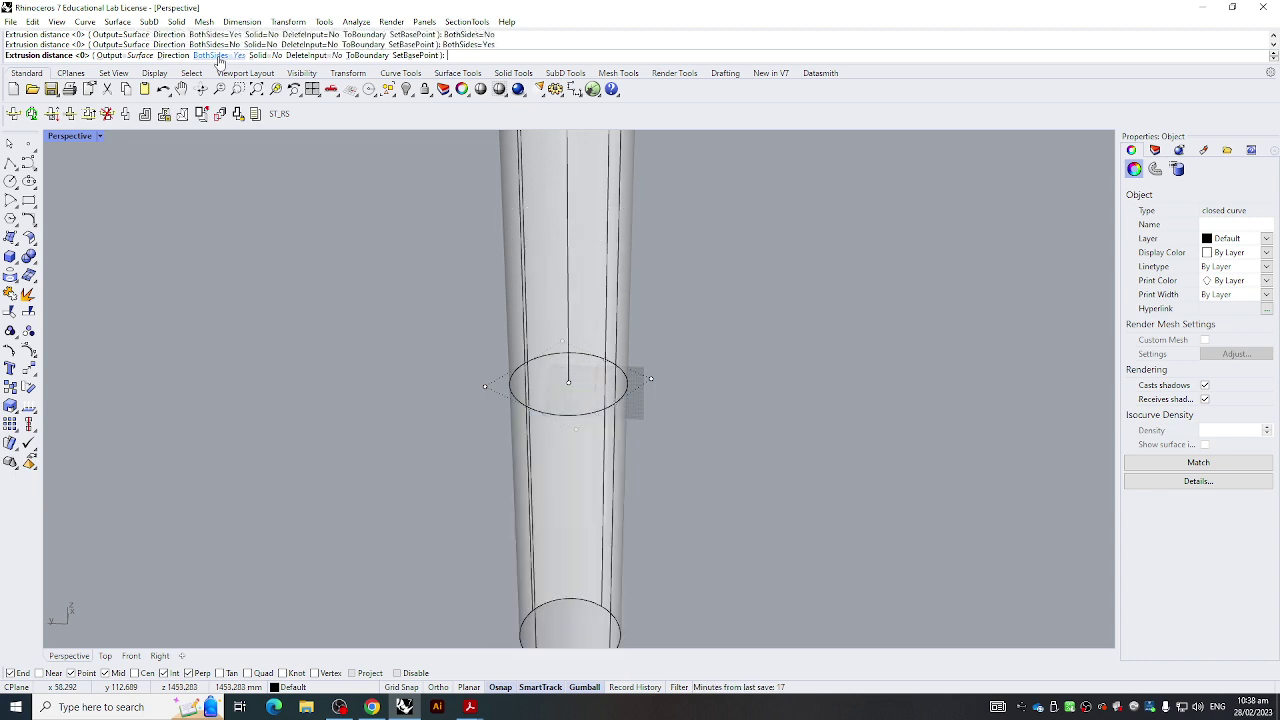
pyautogui.click(218, 57)
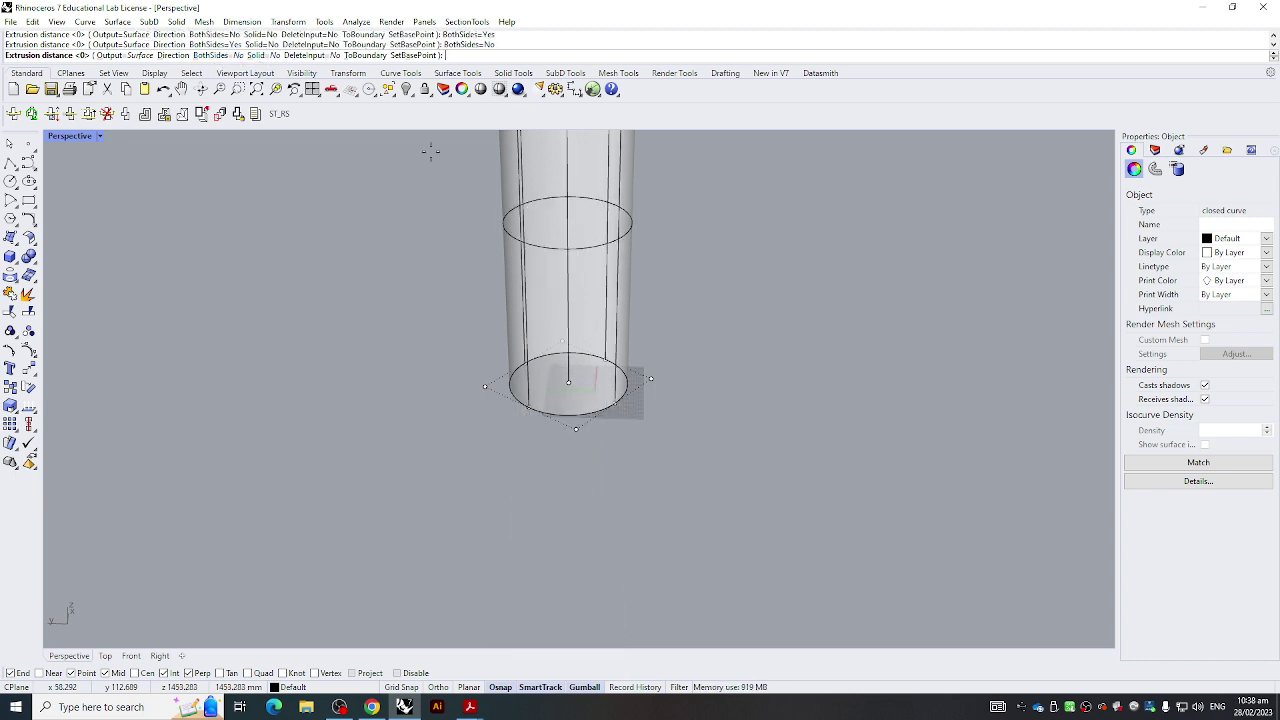
# Extrude the circle into an open cylinder about 537 mm tall with Solid=No, and undo the extrusion after viewing it
pyautogui.scroll(7, 534, 497)
pyautogui.keyDown('shift'); pyautogui.moveTo(624, 336); pyautogui.dragTo(560, 535, button='right'); pyautogui.keyUp('shift')
pyautogui.click(480, 452)
pyautogui.scroll(8, 500, 492)
pyautogui.scroll(2, 483, 487)
pyautogui.moveTo(685, 441); pyautogui.dragTo(678, 375, button='right')
pyautogui.hotkey('ctrl', 'z')
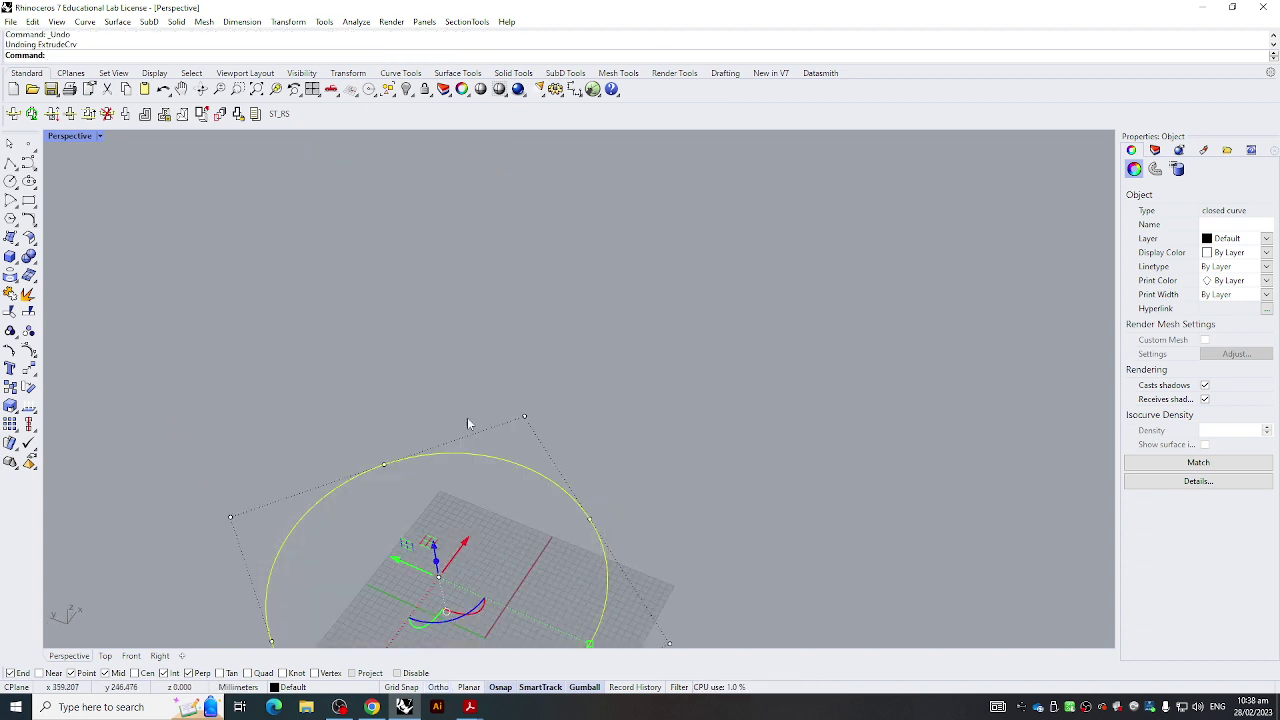
pyautogui.press('Return')
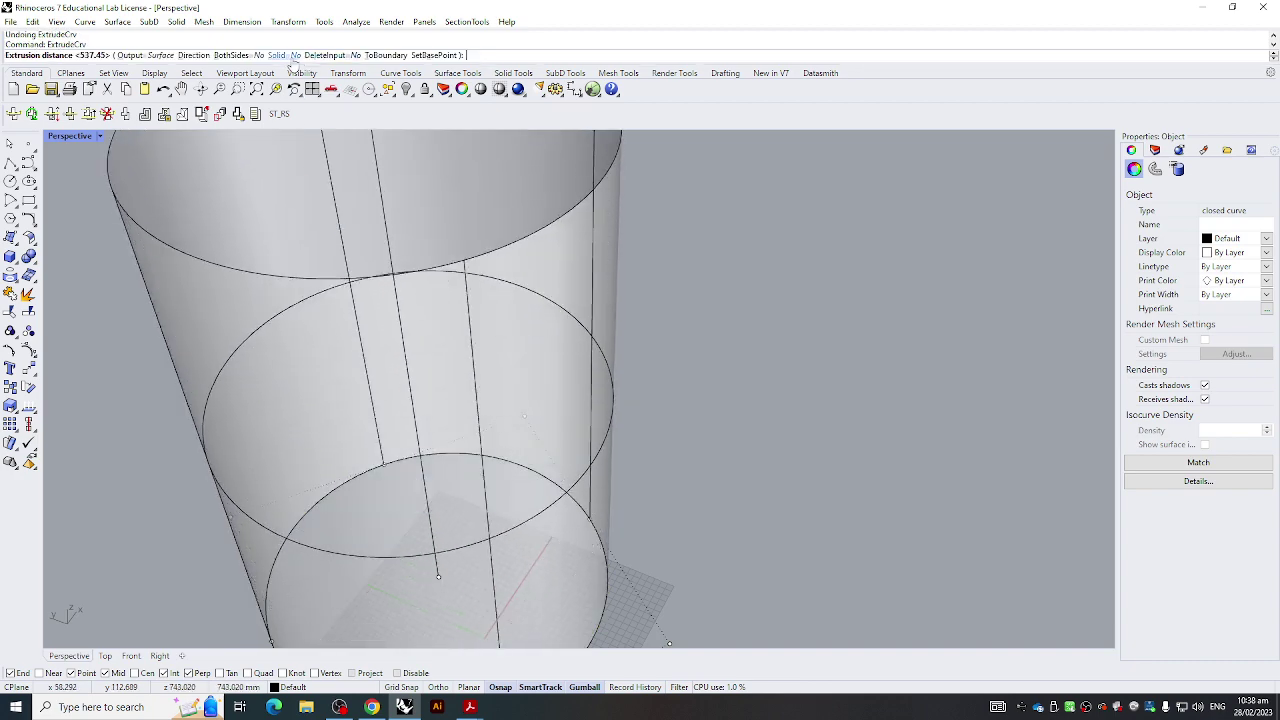
pyautogui.click(270, 56)
pyautogui.scroll(-4, 470, 410)
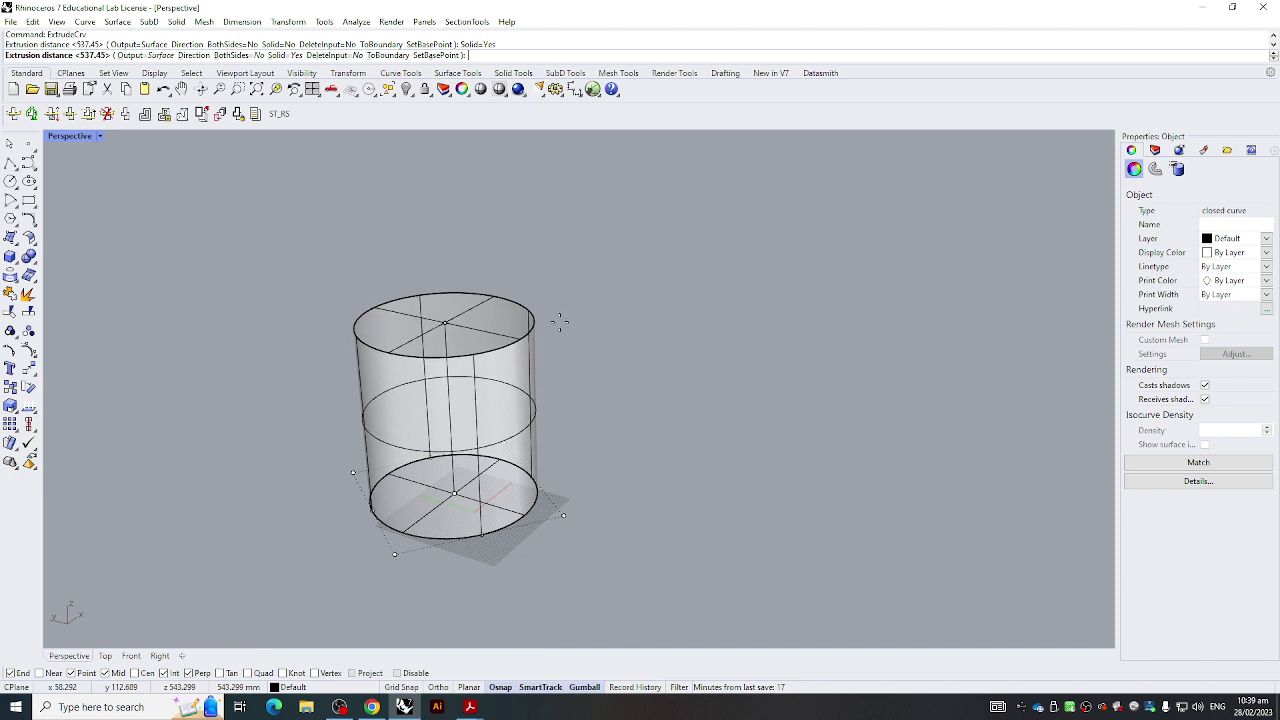
pyautogui.press('Escape')
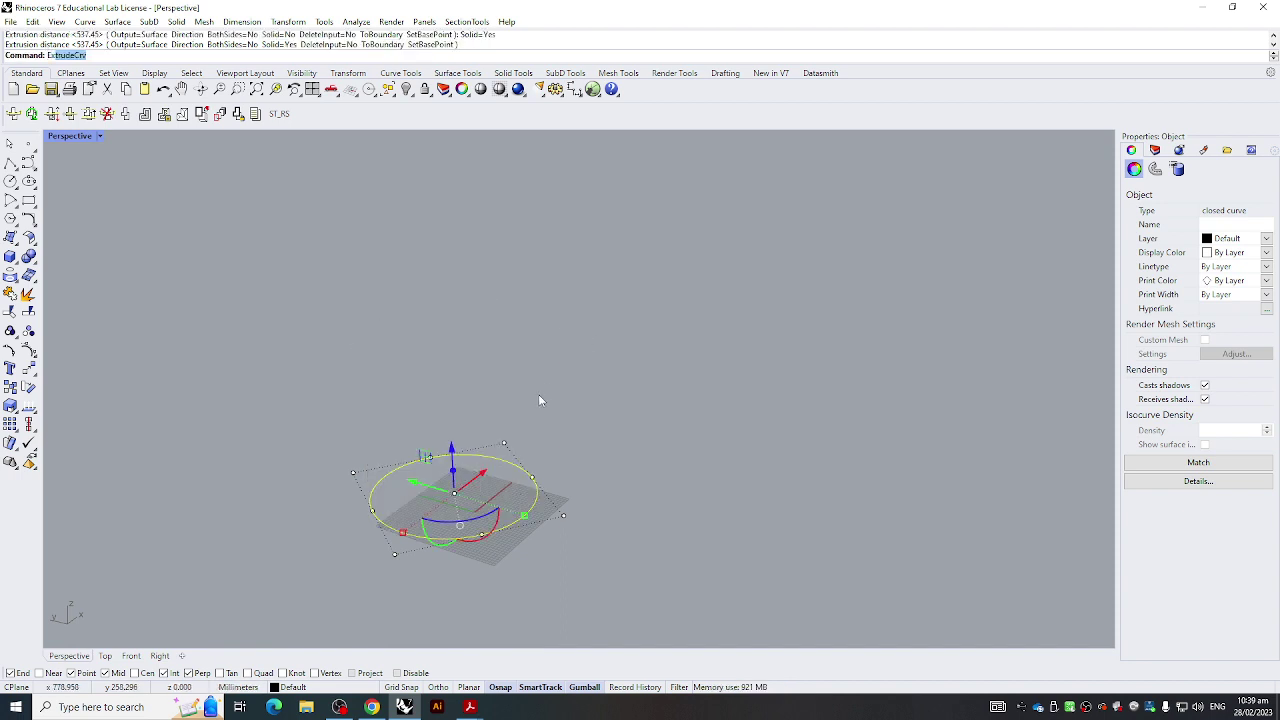
# Extrude the circle about 477 mm tall with Solid=Yes, and undo the extrusion after checking its object type
pyautogui.press('Return')
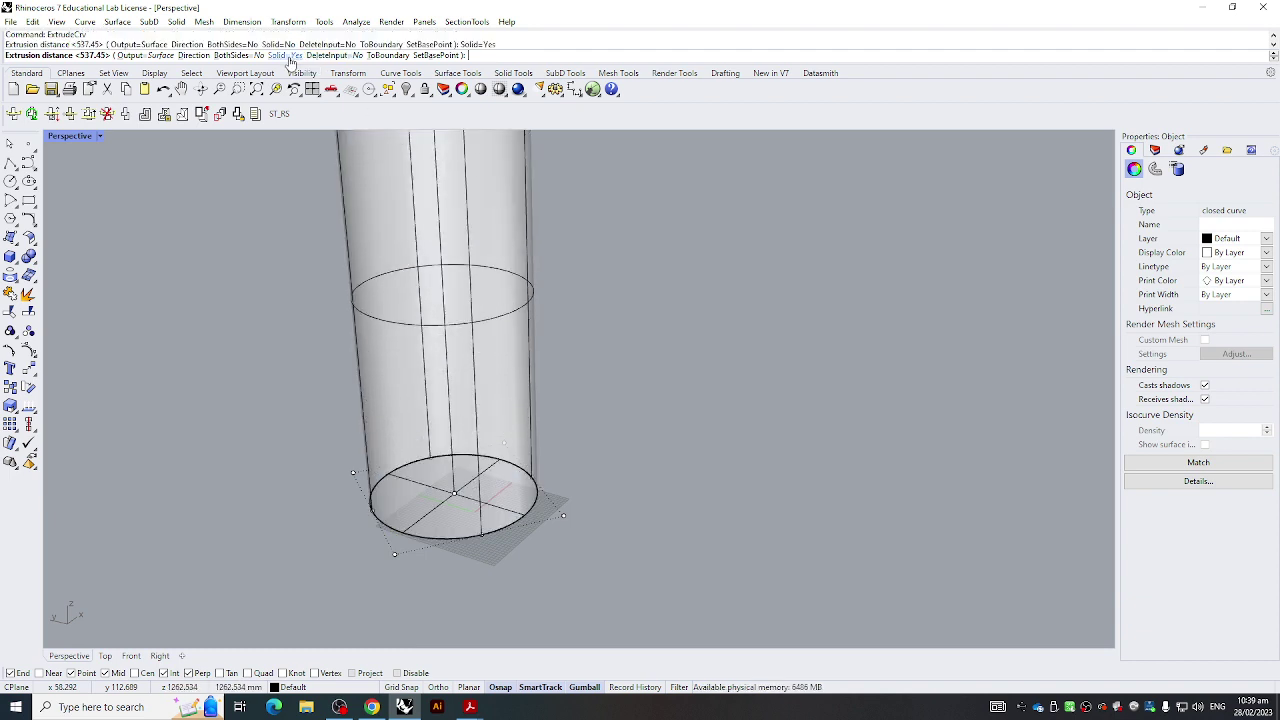
pyautogui.click(289, 56)
pyautogui.click(554, 349)
pyautogui.moveTo(571, 366)
pyautogui.mouseDown(button='right')
pyautogui.moveTo(629, 457)
pyautogui.moveTo(668, 380)
pyautogui.moveTo(591, 364)
pyautogui.mouseUp(button='right')
pyautogui.click(701, 383)
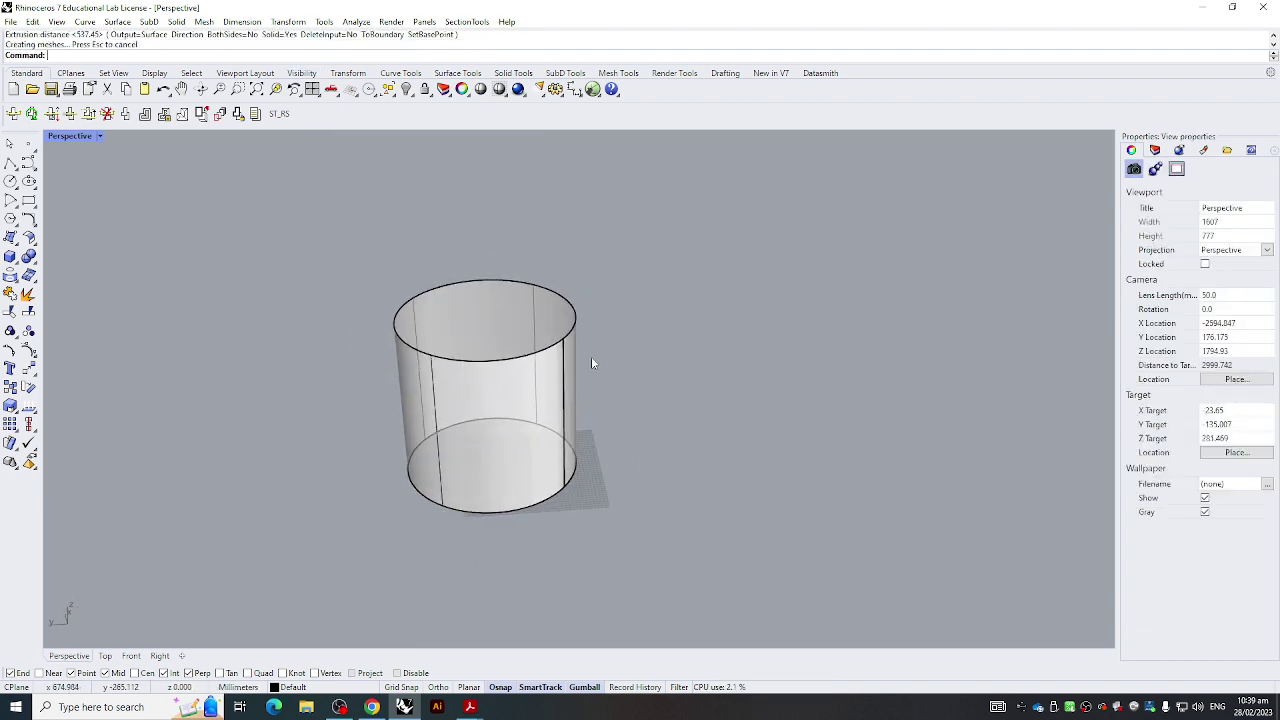
pyautogui.click(525, 410)
pyautogui.click(710, 392)
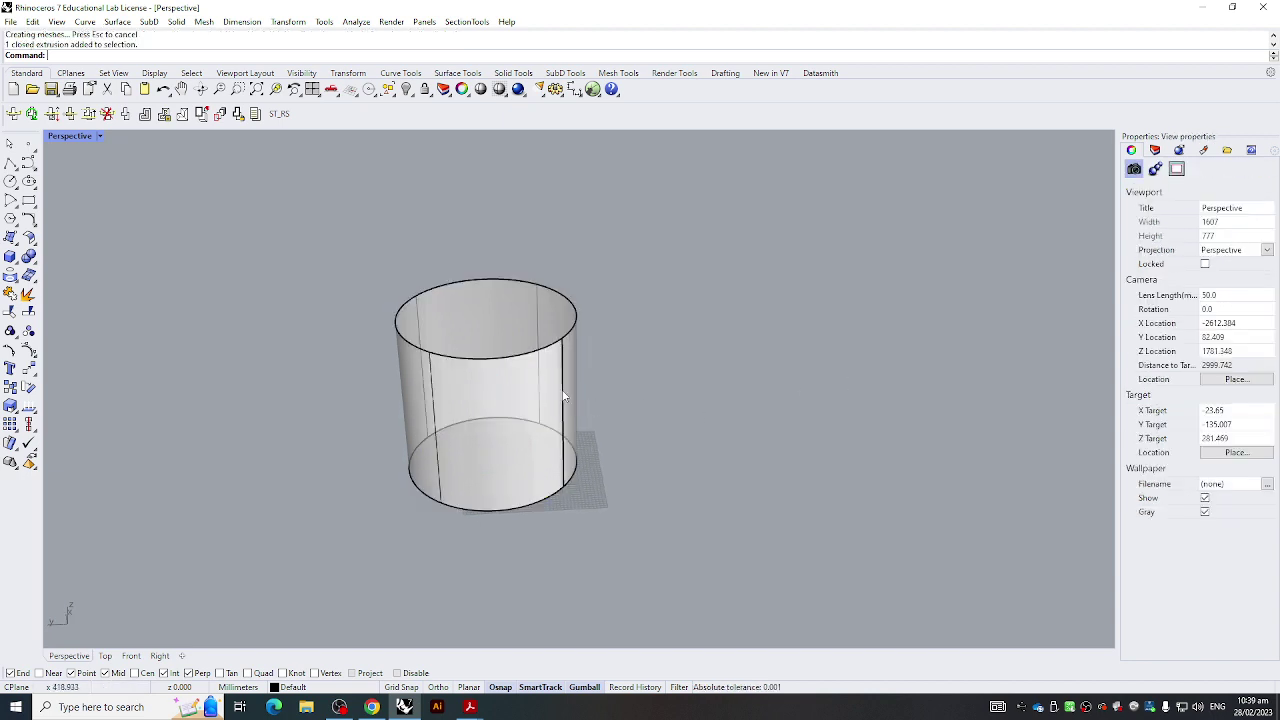
pyautogui.hotkey('ctrl', 'z')
# Extrude the circle upward with ExtrudeCrv and Solid=No to make an open-ended cylinder
pyautogui.click(470, 428)
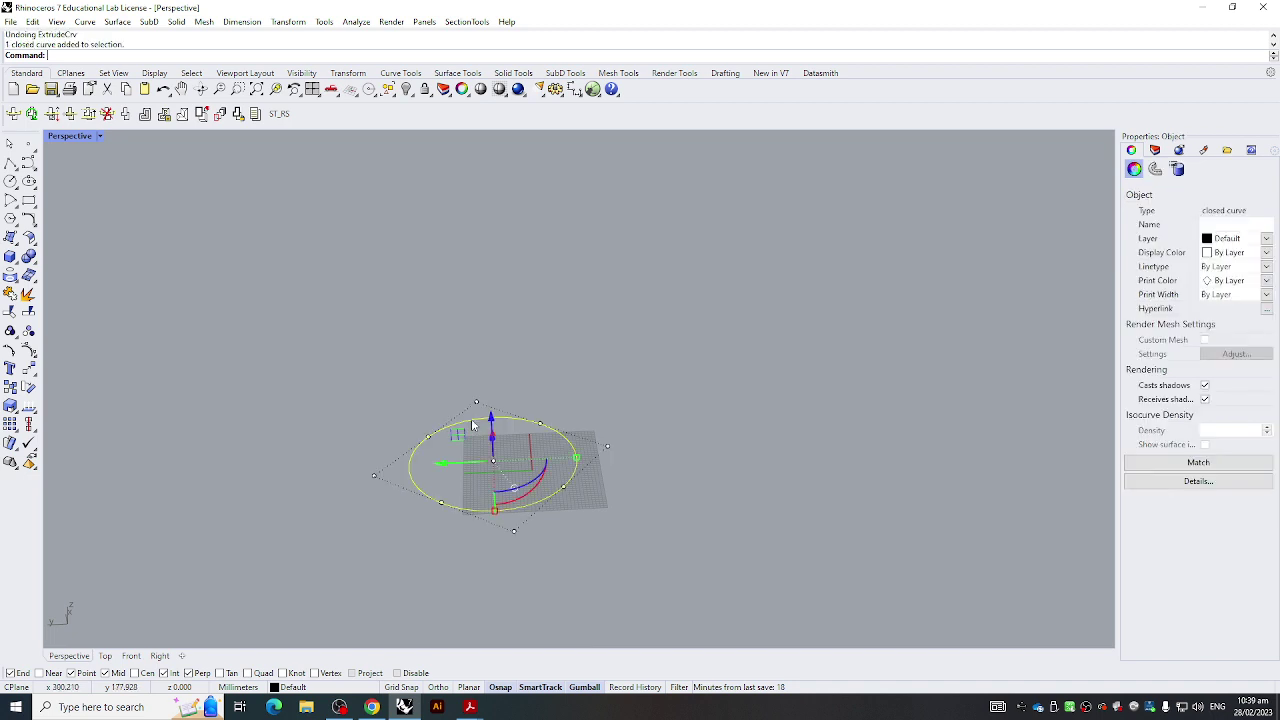
pyautogui.write('ExtrudeCrv')
pyautogui.press('Return')
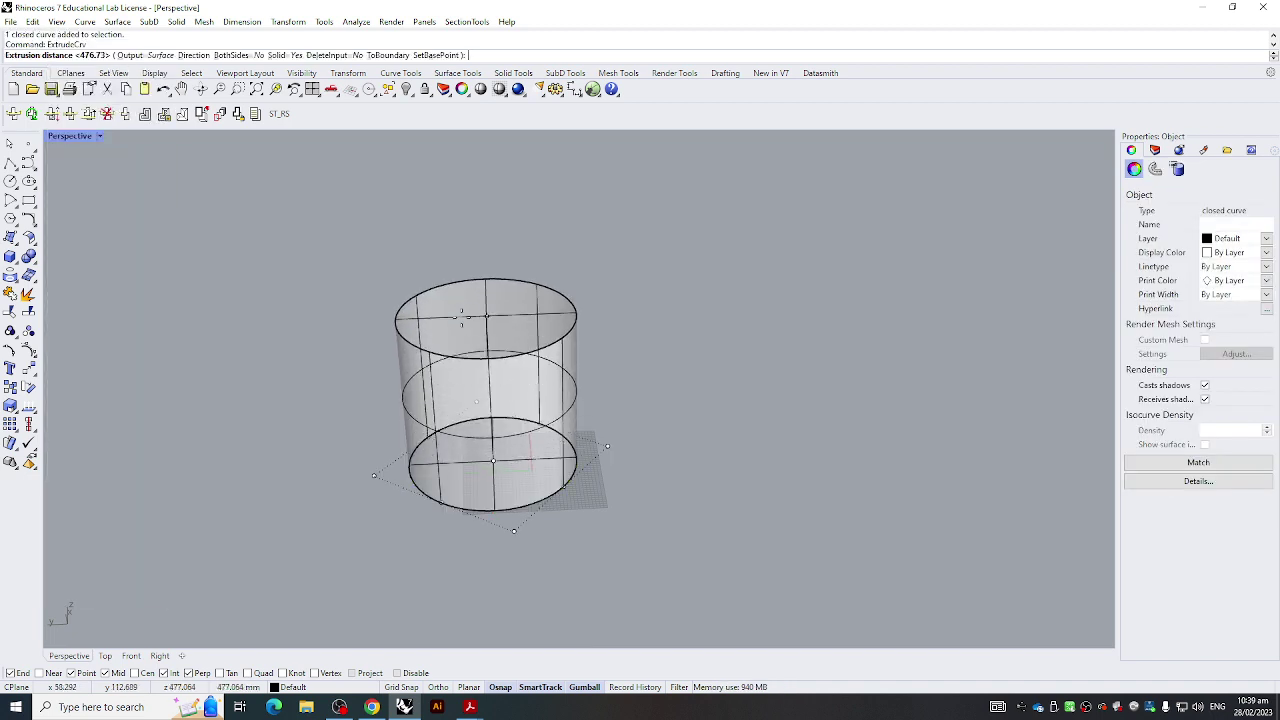
pyautogui.click(288, 56)
pyautogui.click(511, 283)
pyautogui.moveTo(544, 303); pyautogui.dragTo(660, 440, button='right')
pyautogui.click(776, 271)
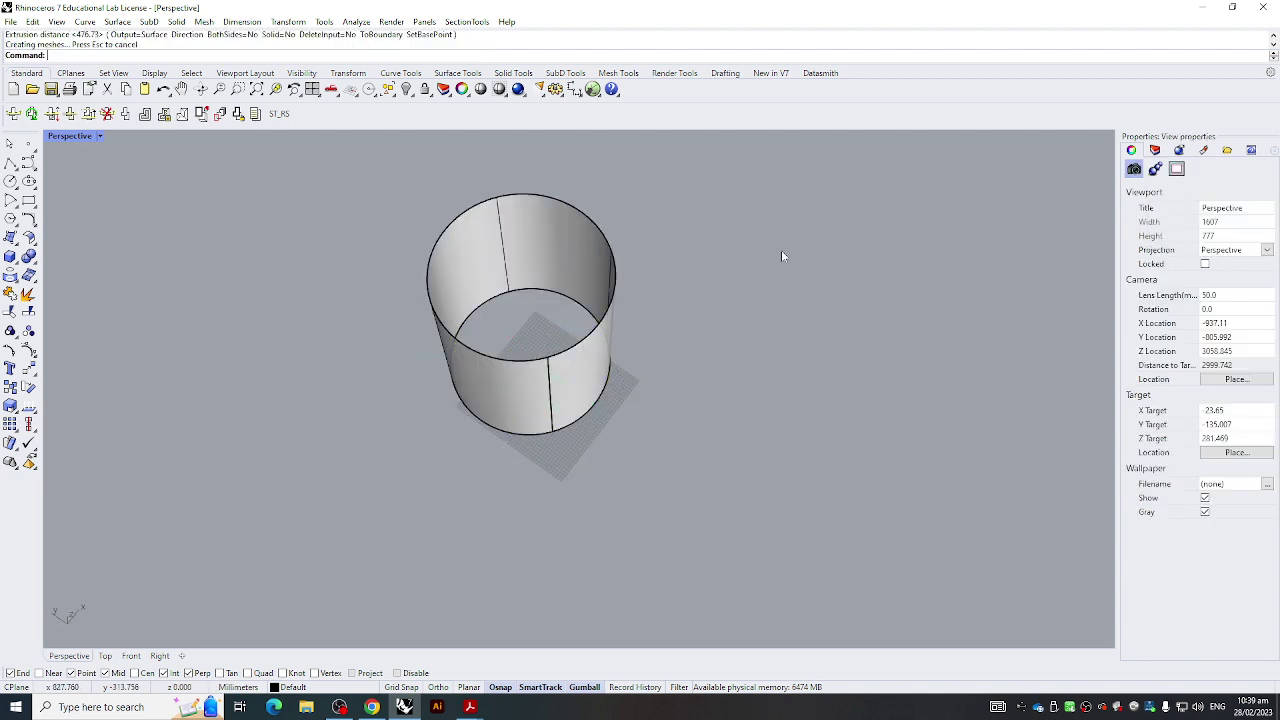
# Close both open ends of the extruded cylinder with the Cap command
pyautogui.moveTo(775, 266); pyautogui.dragTo(470, 272)
pyautogui.moveTo(568, 271); pyautogui.dragTo(569, 241, button='right')
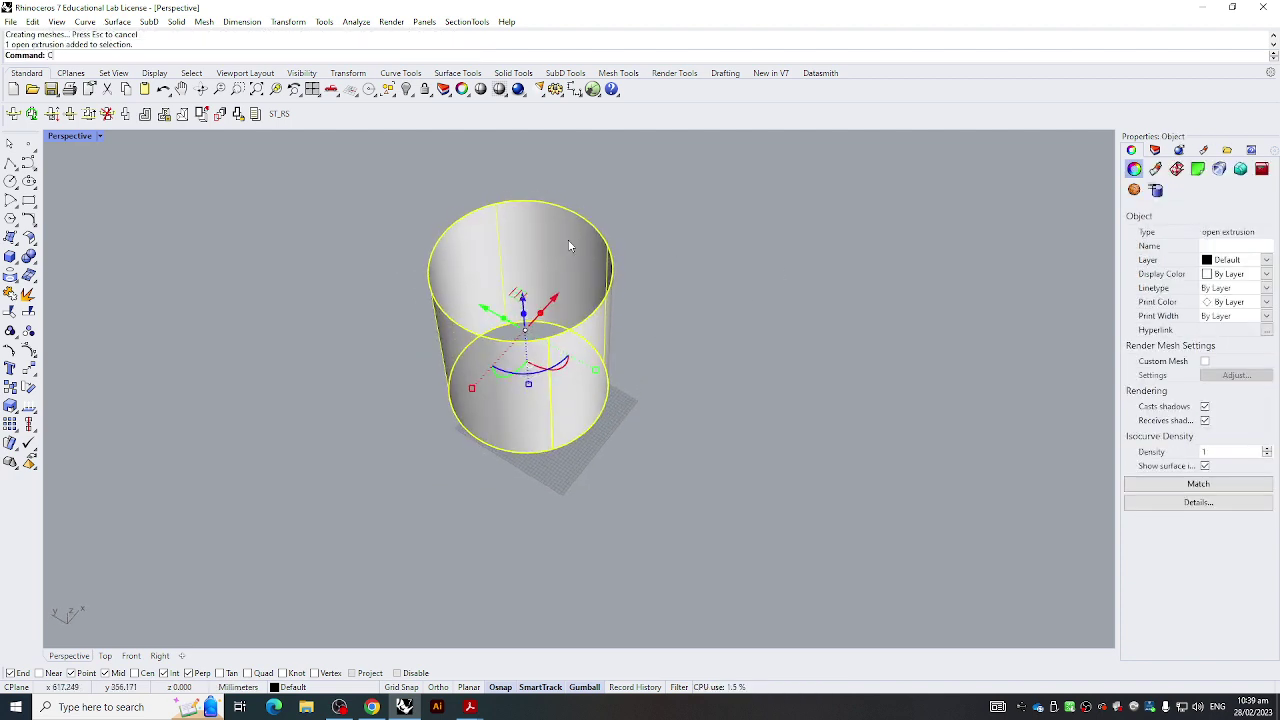
pyautogui.press('Return')
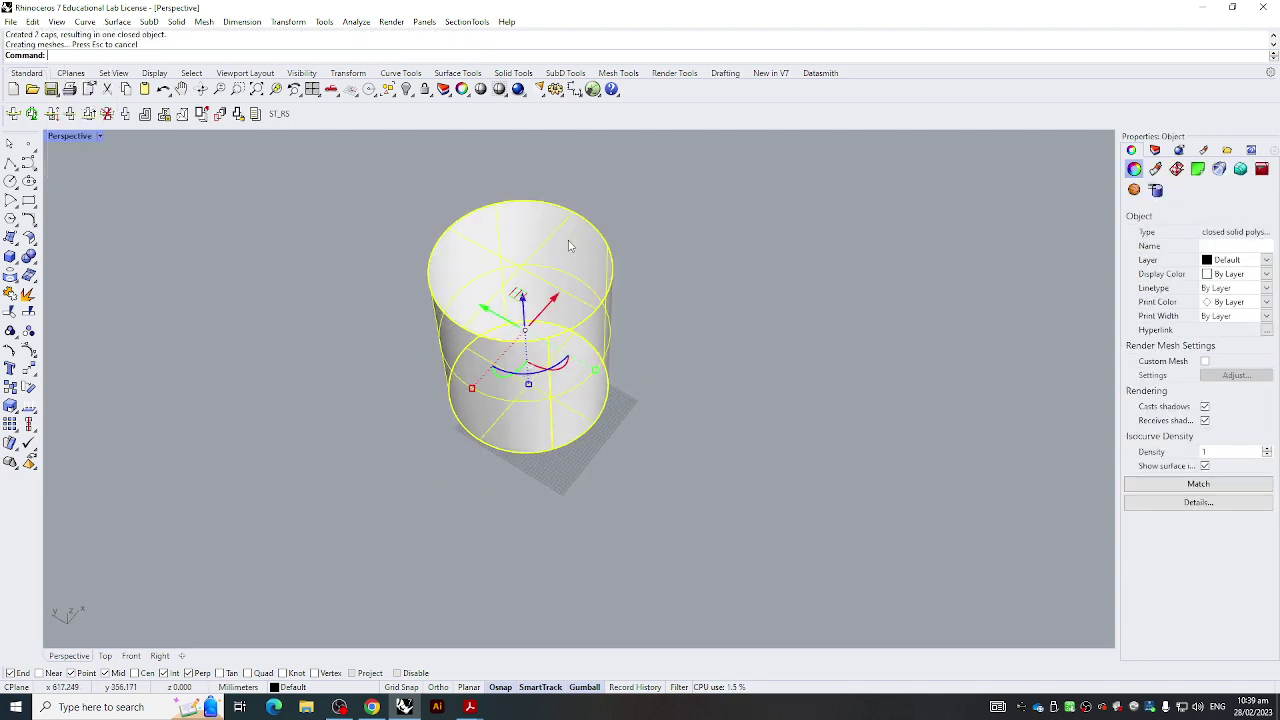
pyautogui.click(928, 306)
# Delete the capped cylinder, keeping its base circle
pyautogui.moveTo(928, 306); pyautogui.dragTo(548, 536, button='right')
pyautogui.scroll(-6, 568, 518)
pyautogui.click(578, 392)
pyautogui.press('Delete')
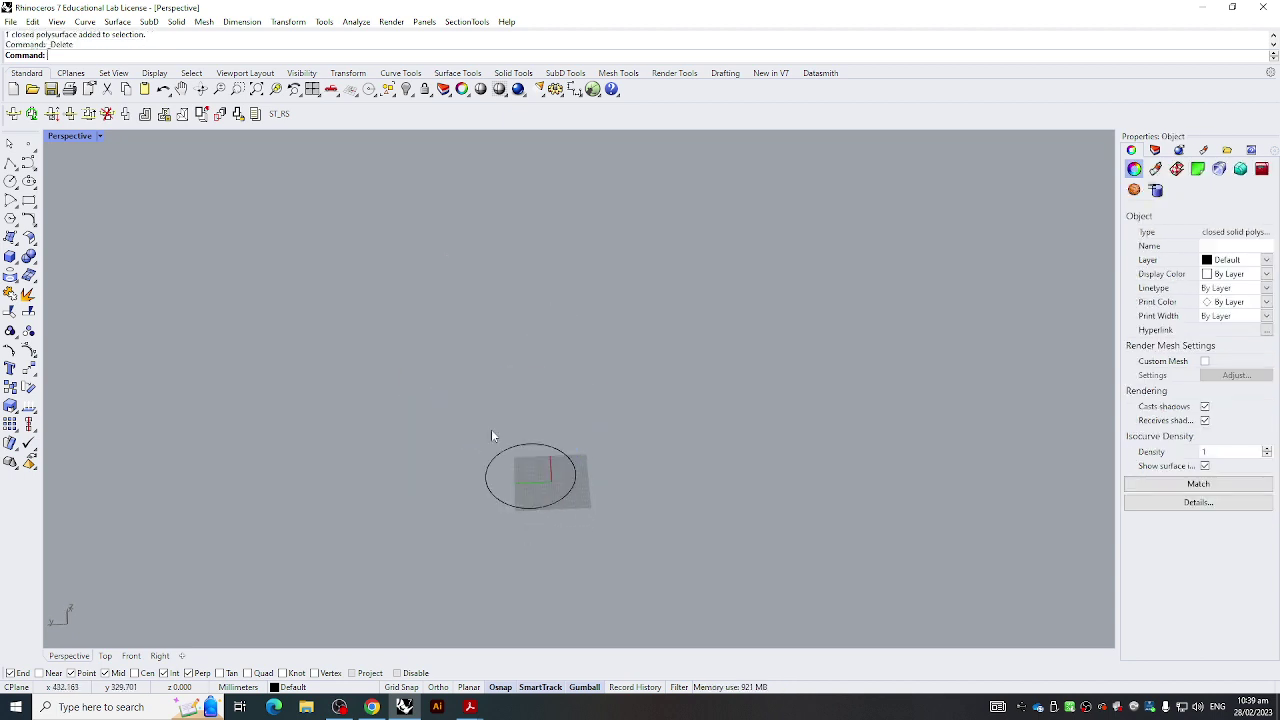
# Create a closed pipe with a 50 mm radius along the circle, without adding further radius points
pyautogui.scroll(5, 491, 420)
pyautogui.moveTo(490, 401); pyautogui.dragTo(489, 410, button='right')
pyautogui.scroll(-6, 489, 408)
pyautogui.keyDown('shift'); pyautogui.moveTo(488, 412); pyautogui.dragTo(486, 380, button='right'); pyautogui.keyUp('shift')
pyautogui.click(536, 387)
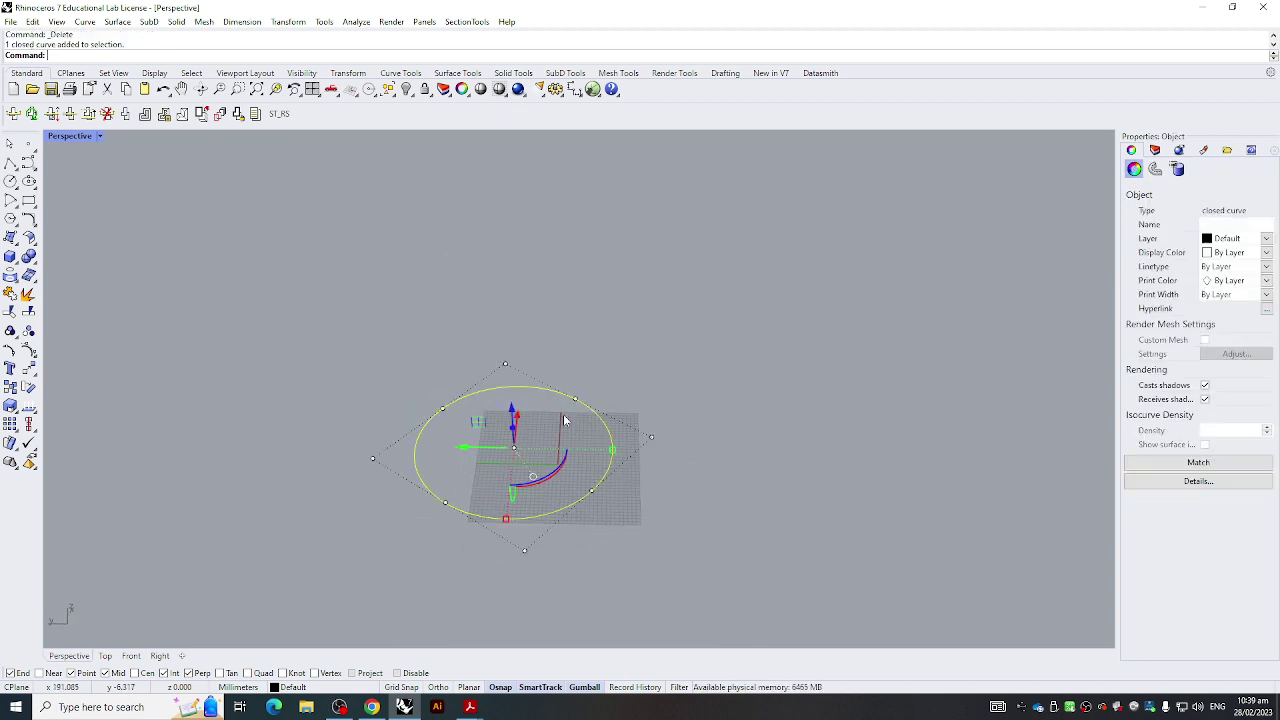
pyautogui.click(199, 377)
pyautogui.click(477, 478)
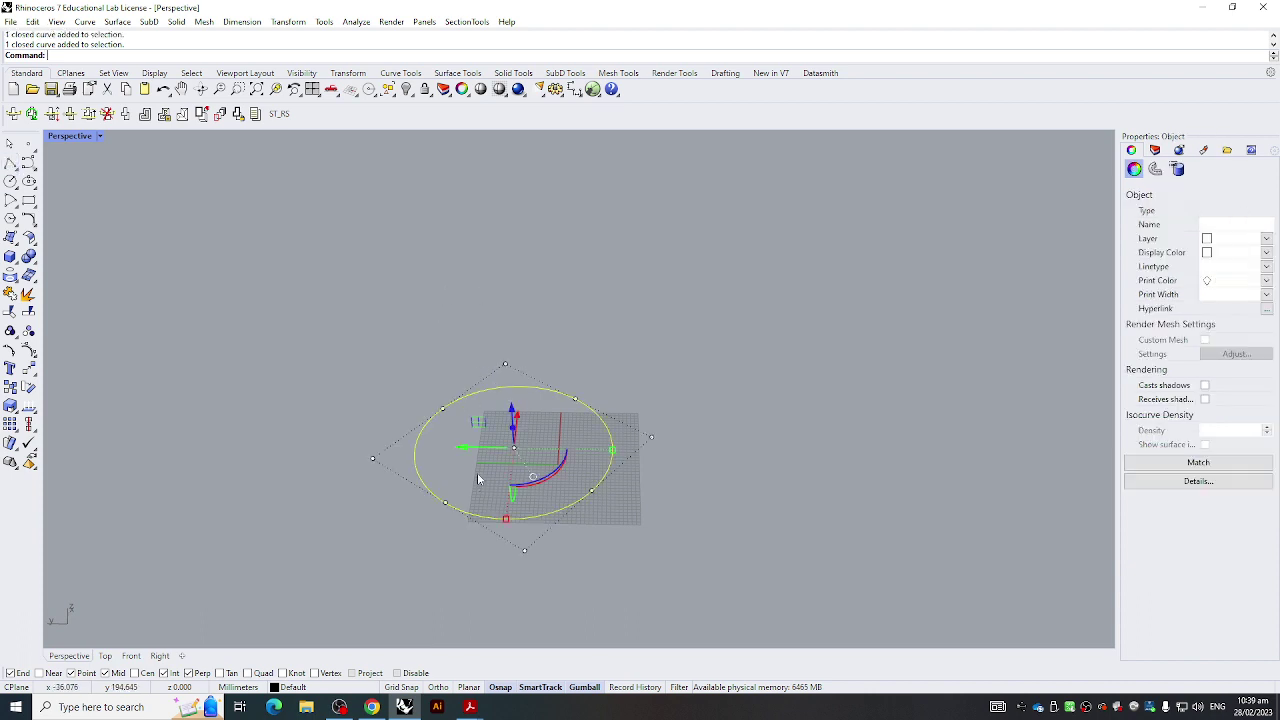
pyautogui.write('Pipe')
pyautogui.press('Return')
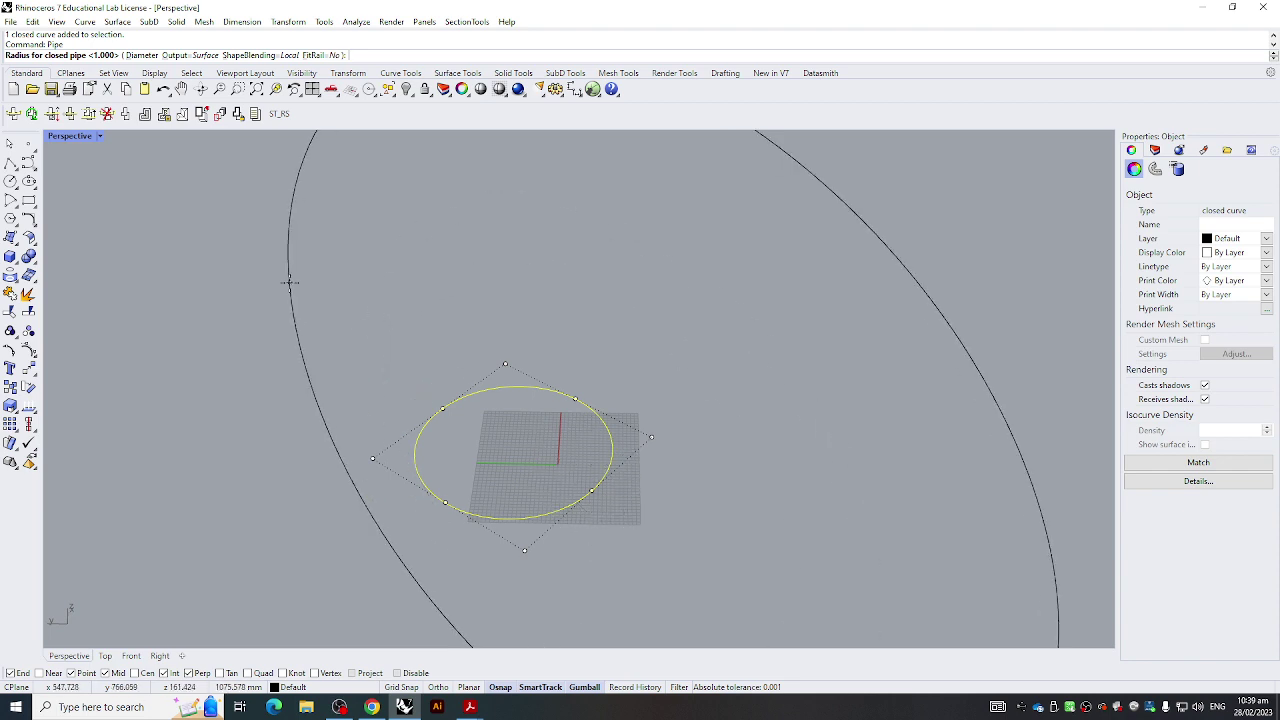
pyautogui.write('1')
pyautogui.press('BackSpace')
pyautogui.write('50')
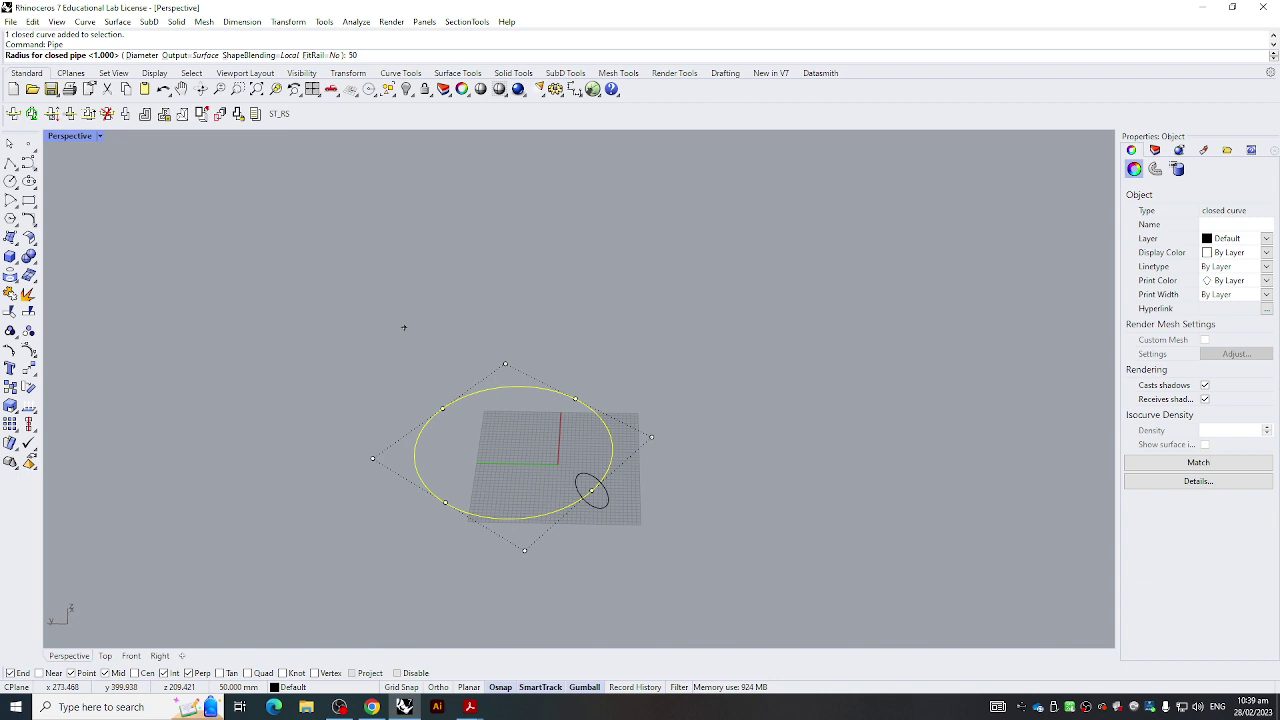
pyautogui.press('Return')
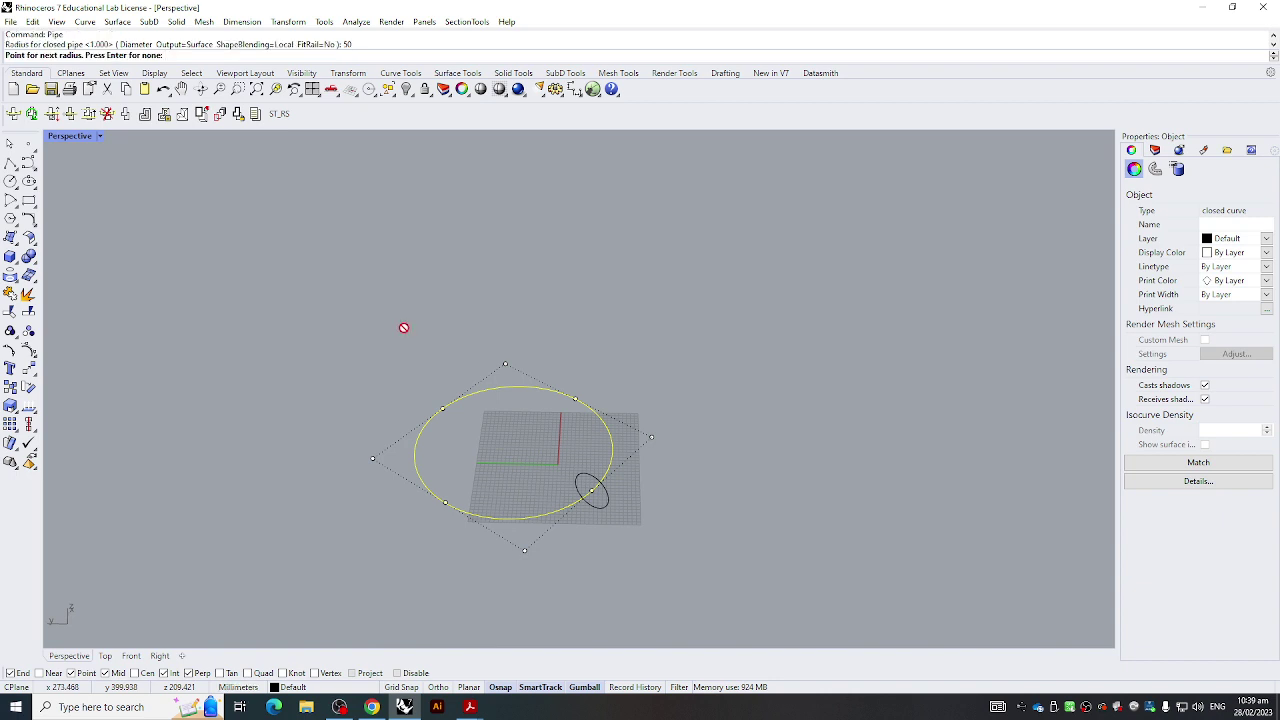
pyautogui.press('Return')
# Undo the pipe around the circle after viewing it, and delete the circle
pyautogui.click(393, 321)
pyautogui.moveTo(393, 321); pyautogui.dragTo(604, 425, button='right')
pyautogui.scroll(8, 560, 450)
pyautogui.scroll(-10, 502, 448)
pyautogui.hotkey('ctrl', 'z')
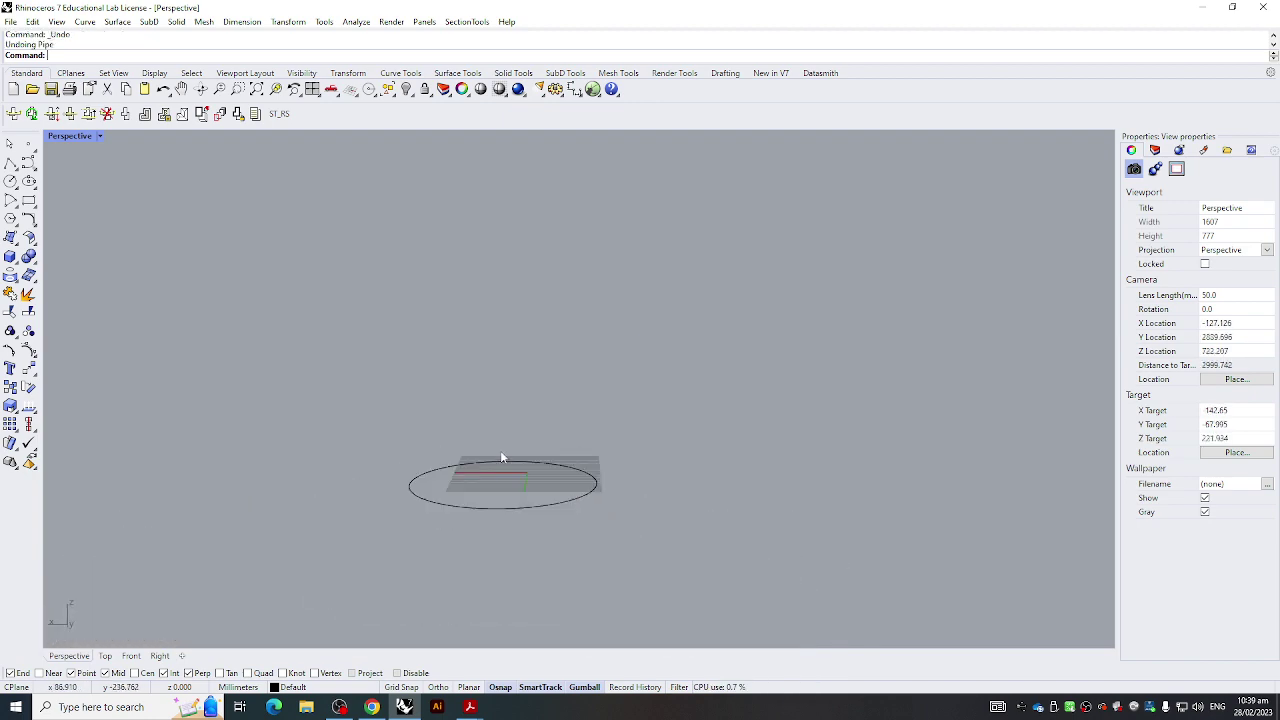
pyautogui.click(460, 505)
pyautogui.press('Delete')
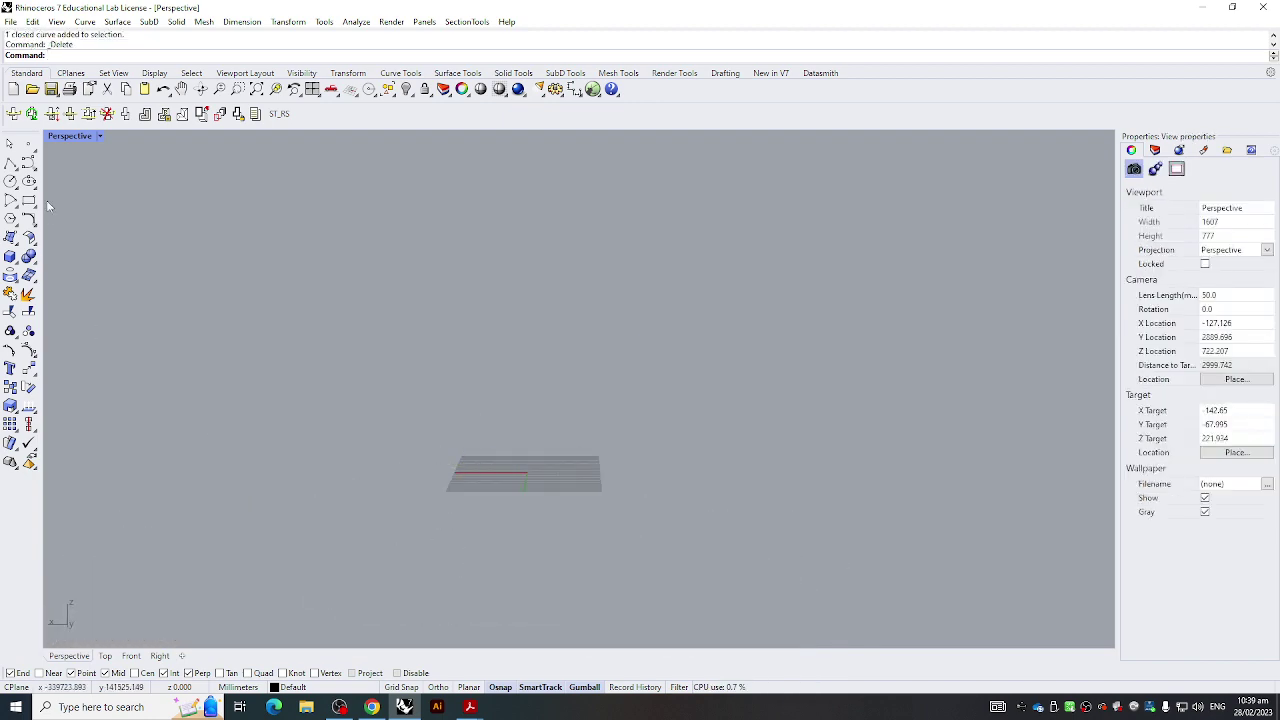
# Draw an open, S-shaped control point curve with six points, starting on the grid and running out beyond its edge
pyautogui.click(29, 163)
pyautogui.click(483, 486)
pyautogui.click(671, 461)
pyautogui.click(690, 508)
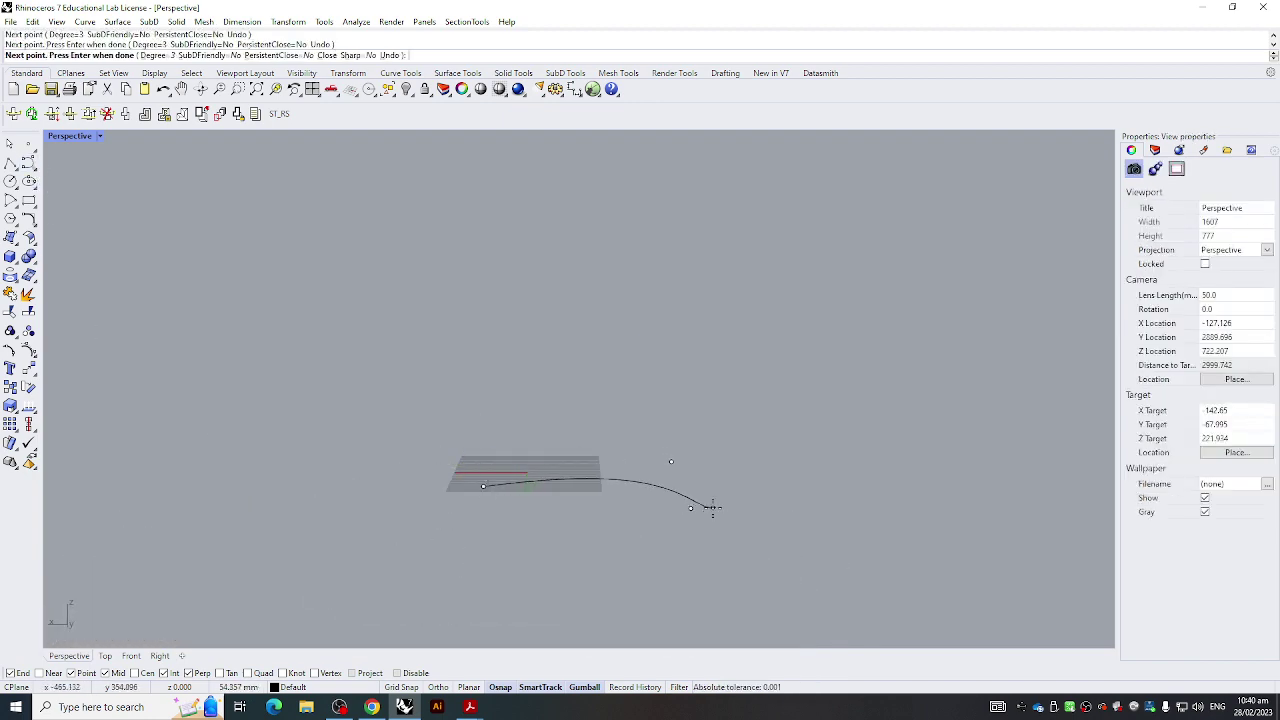
pyautogui.click(713, 508)
pyautogui.click(736, 496)
pyautogui.click(762, 482)
pyautogui.rightClick(762, 482)
pyautogui.scroll(-6, 705, 474)
pyautogui.moveTo(705, 474); pyautogui.dragTo(692, 490, button='right')
pyautogui.scroll(9, 690, 490)
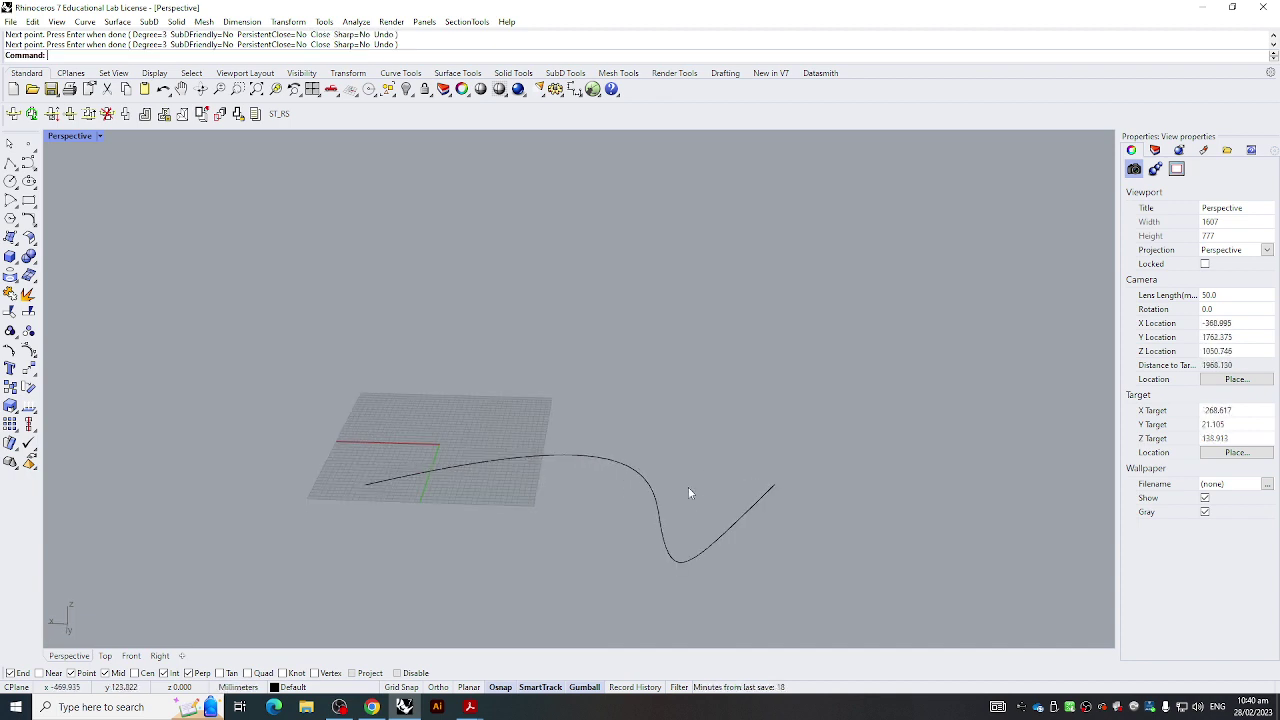
# Create a tapered pipe along the open curve with a start radius of 30 mm and an end radius of 10 mm
pyautogui.click(658, 502)
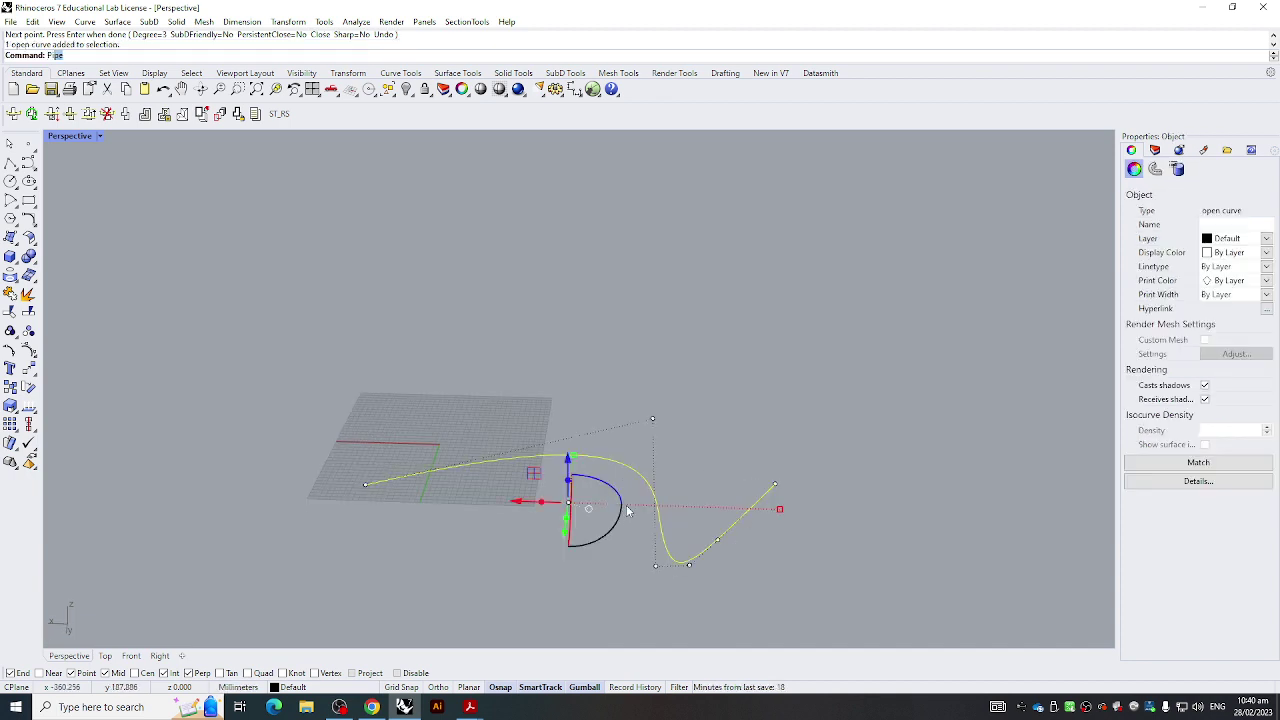
pyautogui.press('Return')
pyautogui.write('30')
pyautogui.press('Return')
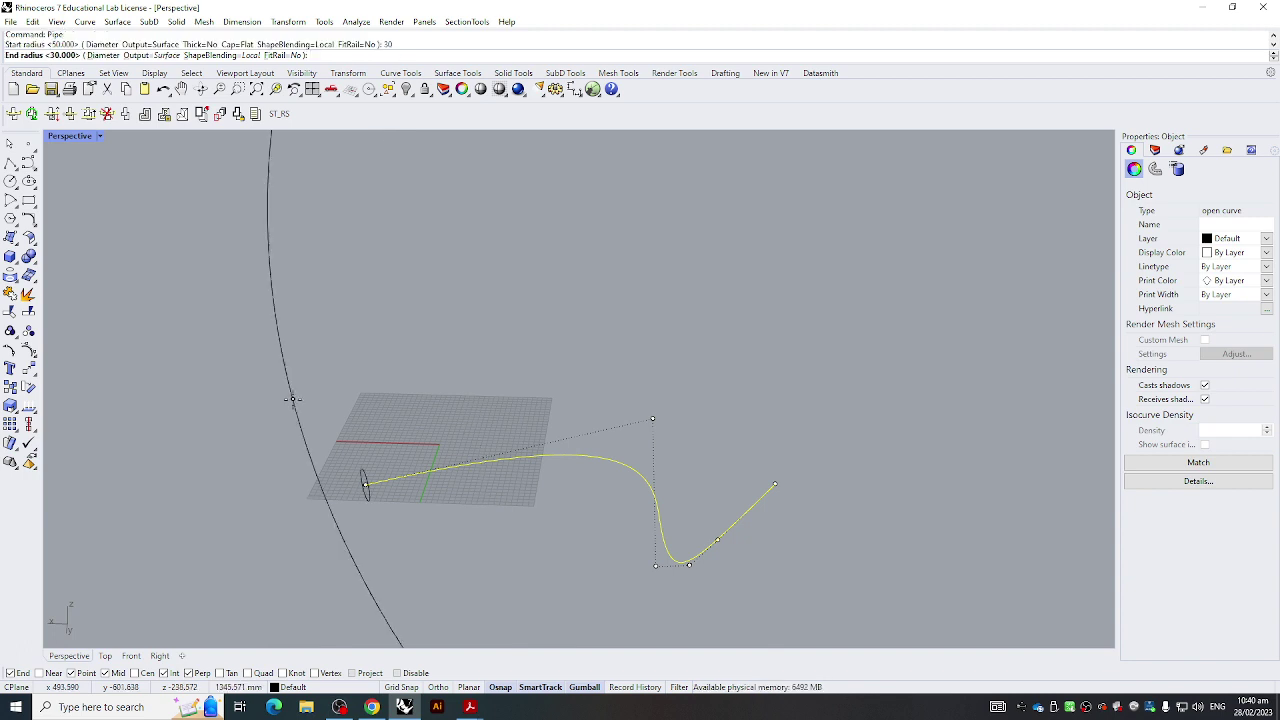
pyautogui.write('10')
pyautogui.press('Return')
pyautogui.press('Return')
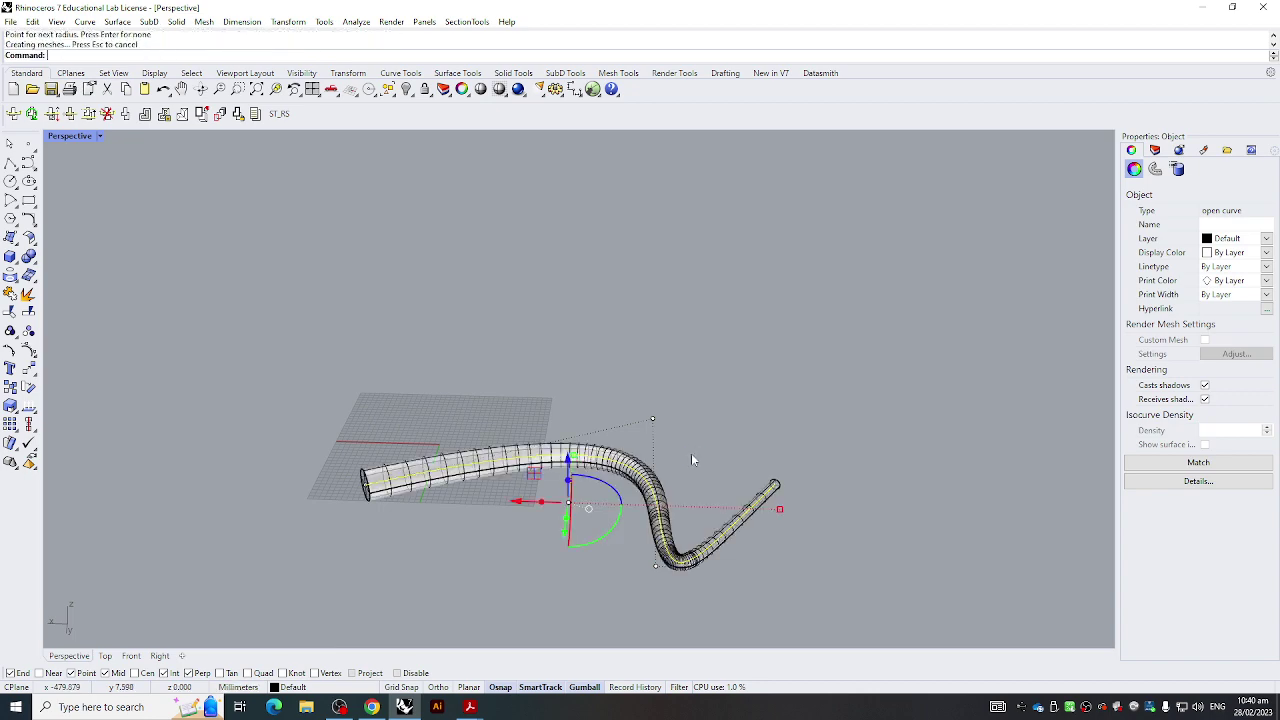
pyautogui.press('Escape')
# Select the tapered pipe together with its curve and delete both
pyautogui.moveTo(646, 432); pyautogui.dragTo(522, 470, button='right')
pyautogui.moveTo(703, 277); pyautogui.dragTo(577, 490)
pyautogui.moveTo(577, 490); pyautogui.dragTo(494, 531, button='right')
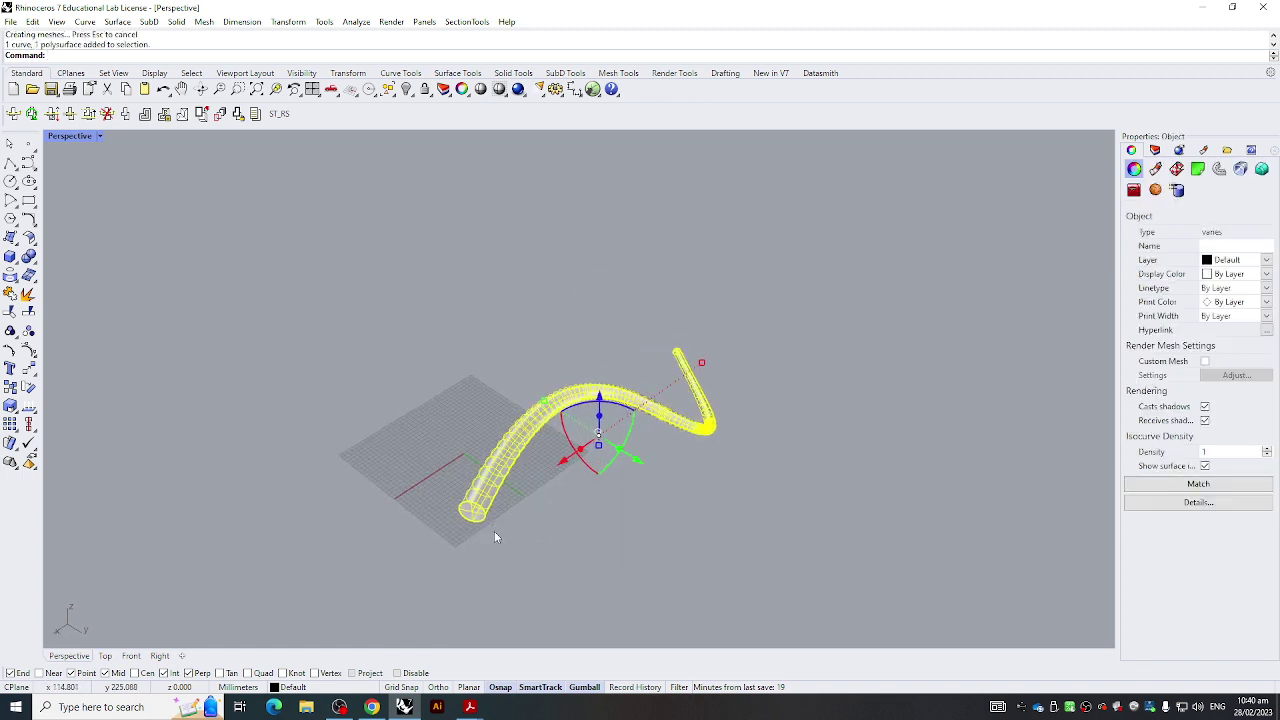
pyautogui.press('Delete')
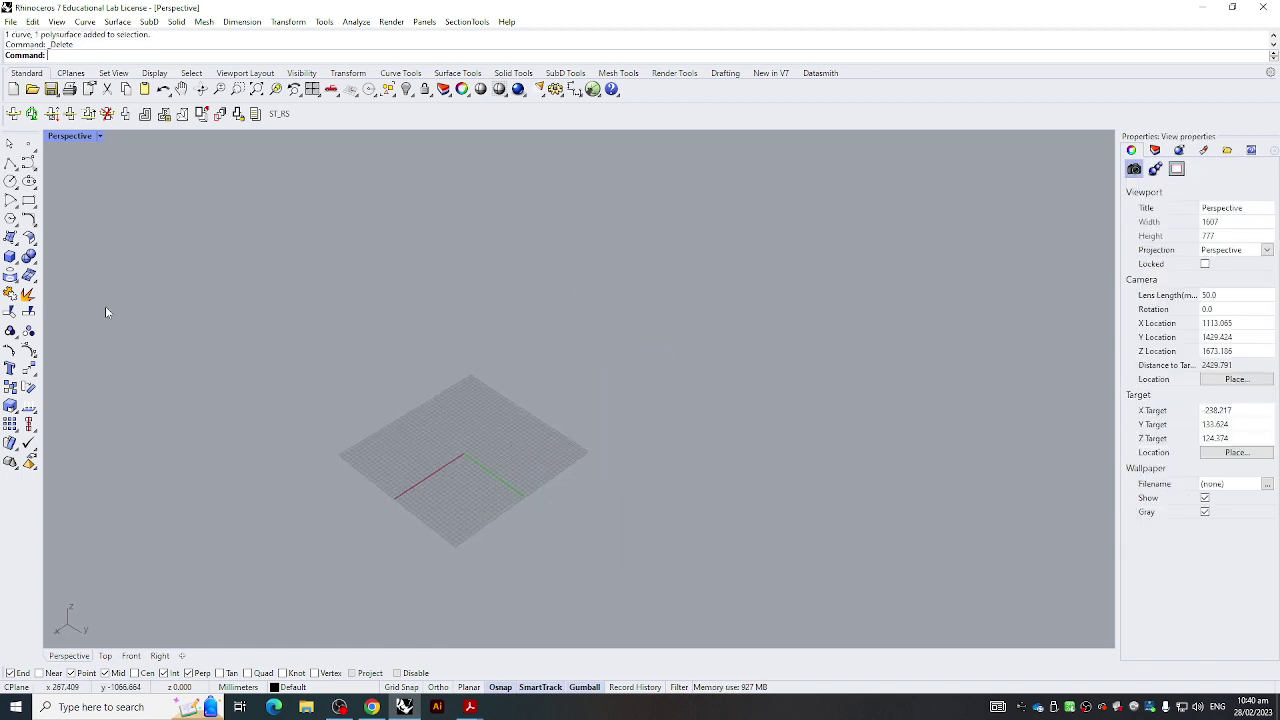
# Create a solid box over the grid from two base corners and a height
pyautogui.click(10, 257)
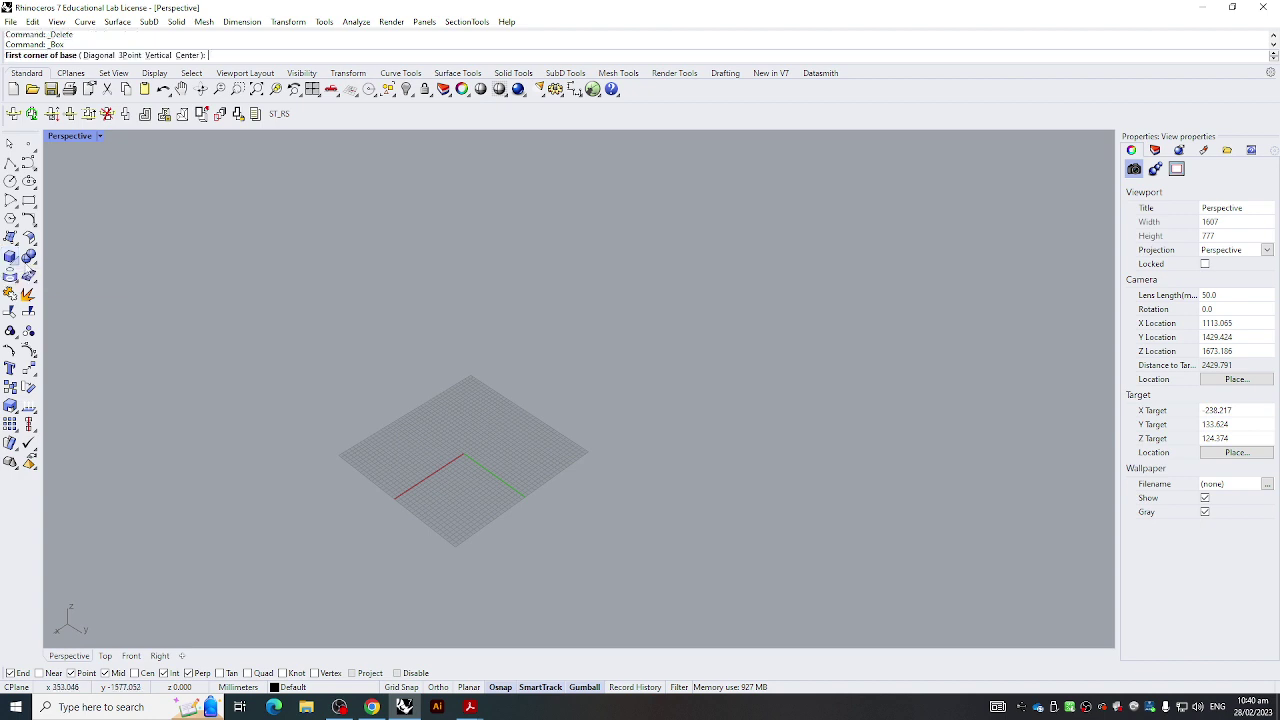
pyautogui.click(386, 414)
pyautogui.click(617, 443)
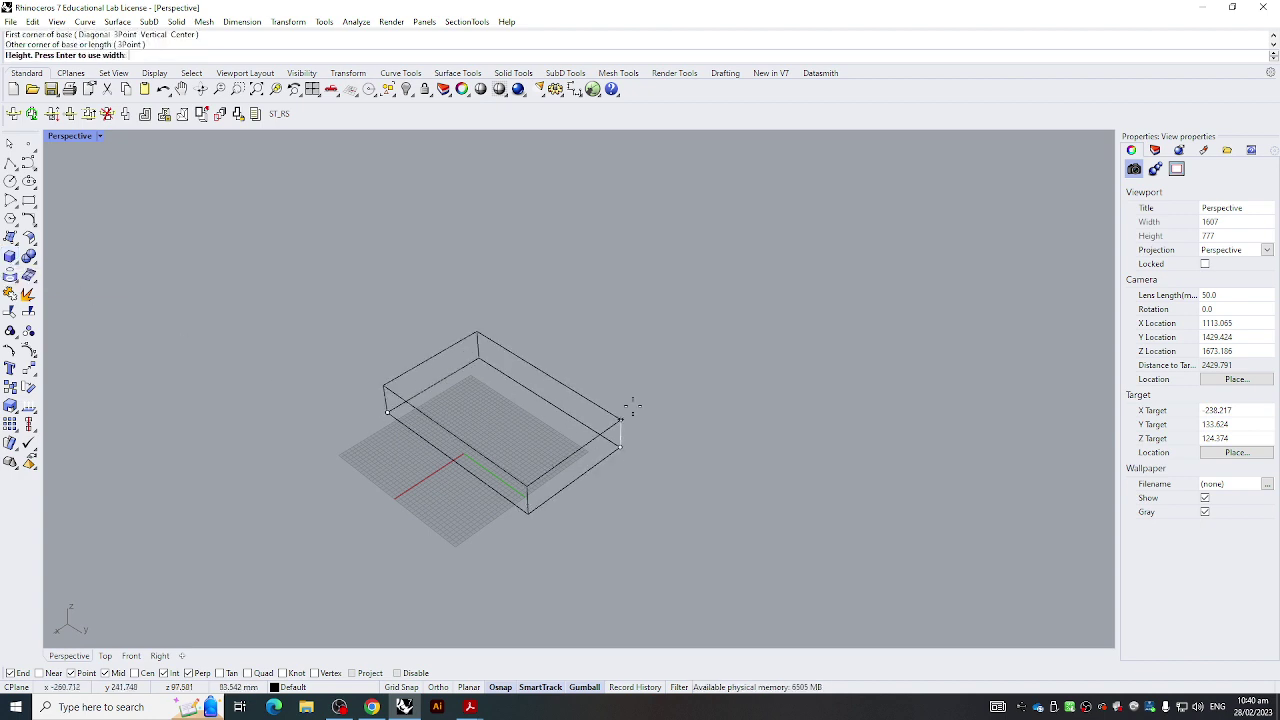
pyautogui.click(617, 323)
pyautogui.moveTo(585, 383); pyautogui.dragTo(609, 406, button='right')
pyautogui.scroll(-4, 516, 406)
pyautogui.moveTo(512, 402); pyautogui.dragTo(486, 423, button='right')
# Duplicate the box and move the copy diagonally so it partly overlaps the original
pyautogui.click(497, 416)
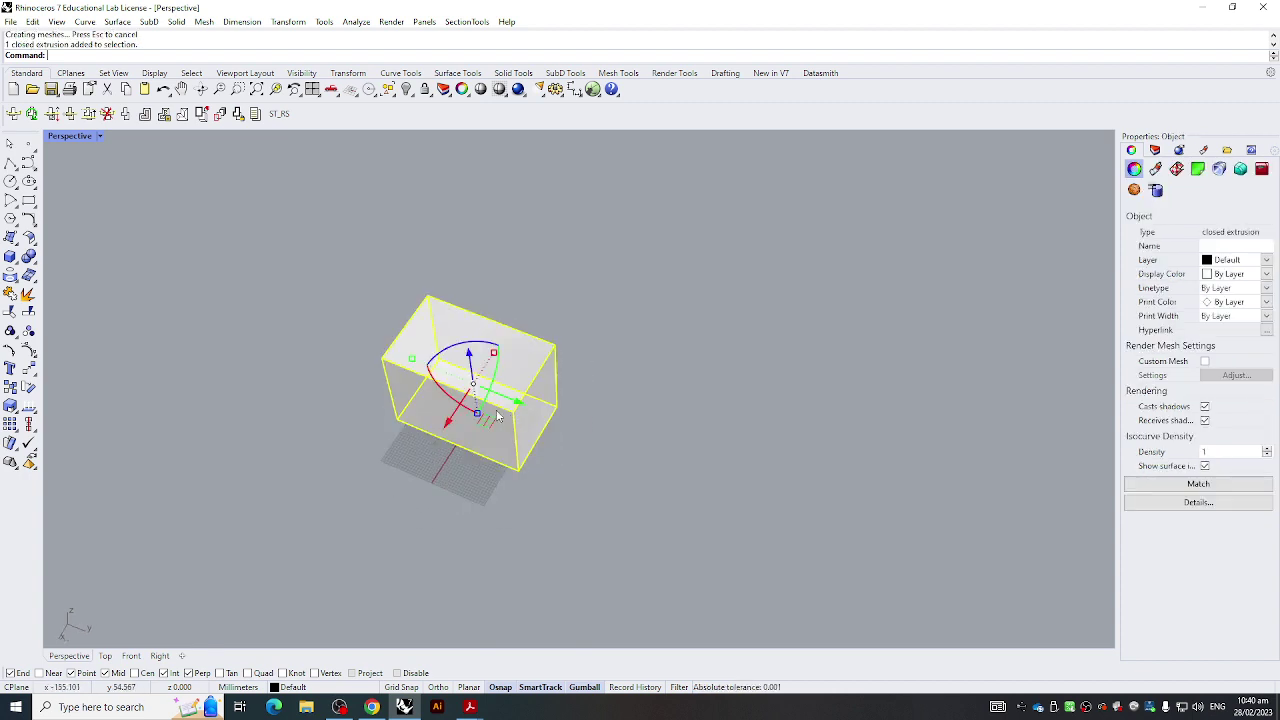
pyautogui.keyDown('alt'); pyautogui.moveTo(510, 404); pyautogui.dragTo(563, 414); pyautogui.keyUp('alt')
pyautogui.click(651, 420)
pyautogui.moveTo(645, 420); pyautogui.dragTo(550, 416, button='right')
pyautogui.click(548, 412)
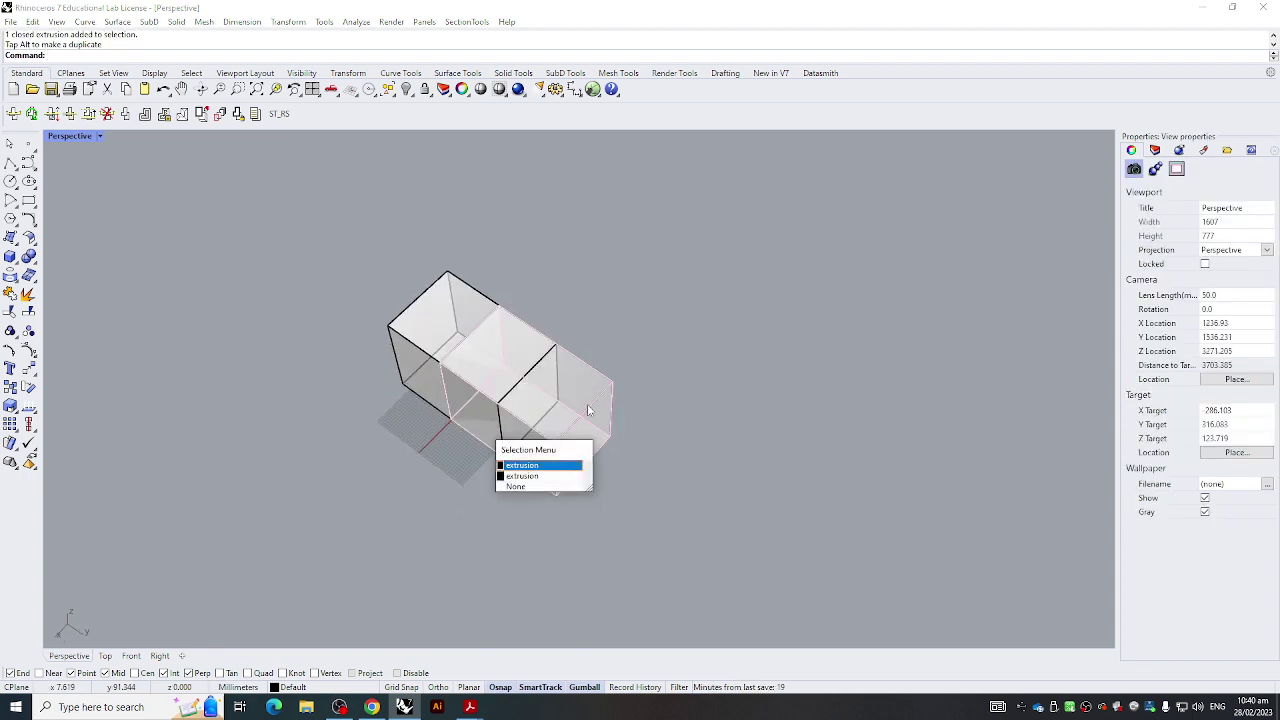
pyautogui.click(586, 408)
pyautogui.moveTo(509, 420); pyautogui.dragTo(468, 462)
pyautogui.click(592, 449)
pyautogui.keyDown('shift'); pyautogui.moveTo(612, 460); pyautogui.dragTo(602, 392, button='right'); pyautogui.keyUp('shift')
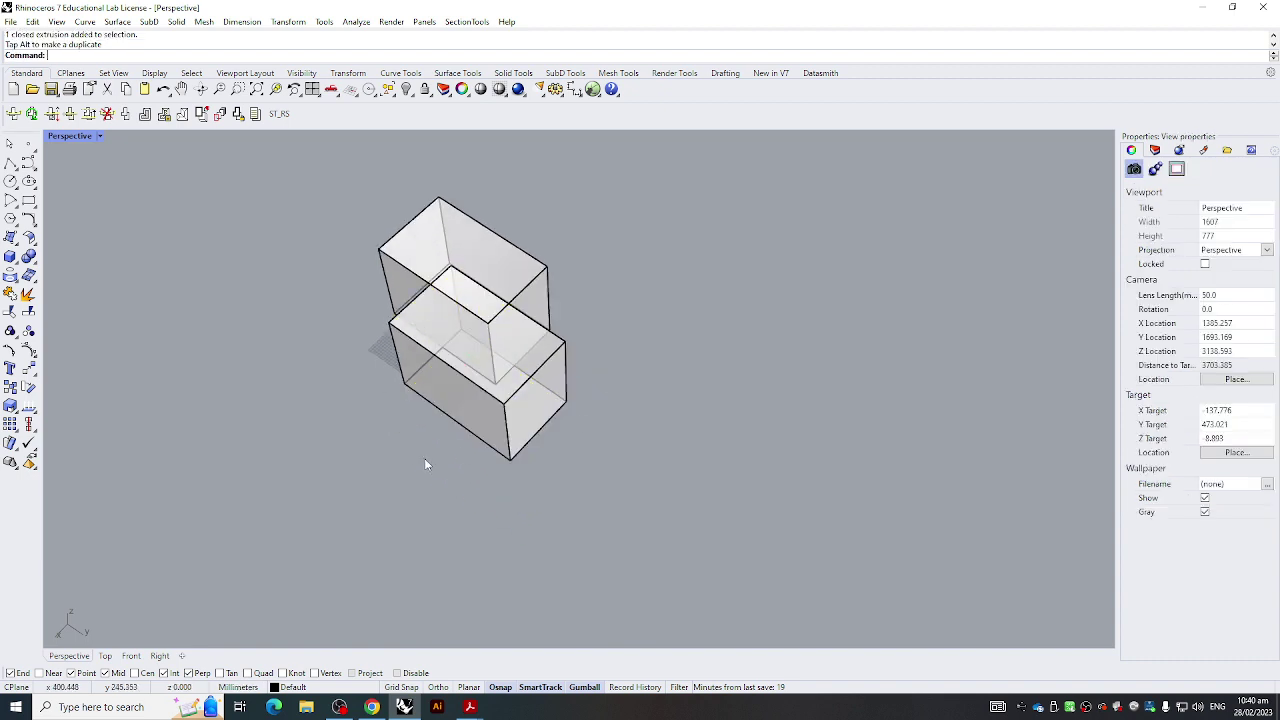
# Copy the overlapping pair of boxes to form three separate pairs in a row
pyautogui.scroll(-9, 490, 441)
pyautogui.moveTo(401, 322); pyautogui.dragTo(564, 503)
pyautogui.keyDown('alt'); pyautogui.moveTo(530, 435); pyautogui.dragTo(691, 549); pyautogui.keyUp('alt')
pyautogui.click(747, 530)
pyautogui.keyDown('shift'); pyautogui.moveTo(747, 530); pyautogui.dragTo(713, 473, button='right'); pyautogui.keyUp('shift')
pyautogui.scroll(5, 512, 393)
pyautogui.moveTo(512, 393); pyautogui.dragTo(553, 410, button='right')
pyautogui.scroll(11, 540, 423)
pyautogui.moveTo(751, 211); pyautogui.dragTo(415, 612)
pyautogui.moveTo(656, 398); pyautogui.dragTo(598, 371)
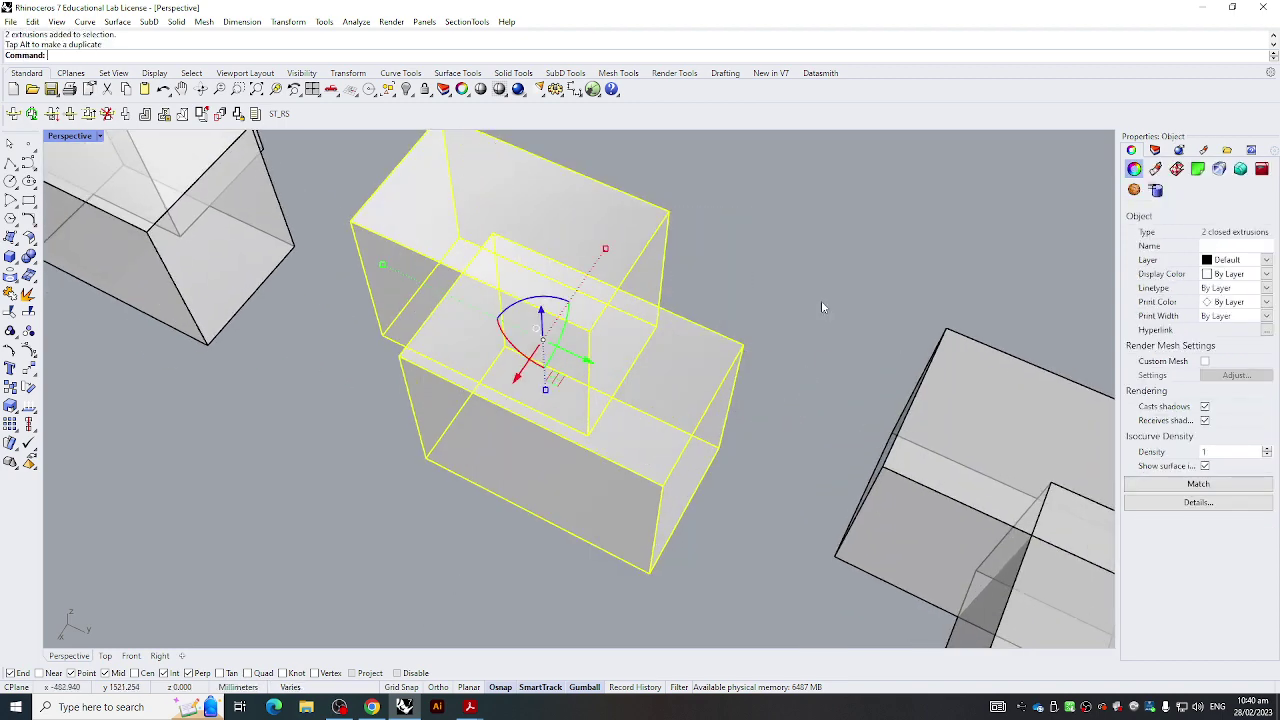
# Examine the three overlapping box pairs, selecting individual boxes to see how each pair is composed
pyautogui.scroll(-7, 412, 458)
pyautogui.moveTo(315, 479); pyautogui.dragTo(433, 389, button='right')
pyautogui.click(433, 389)
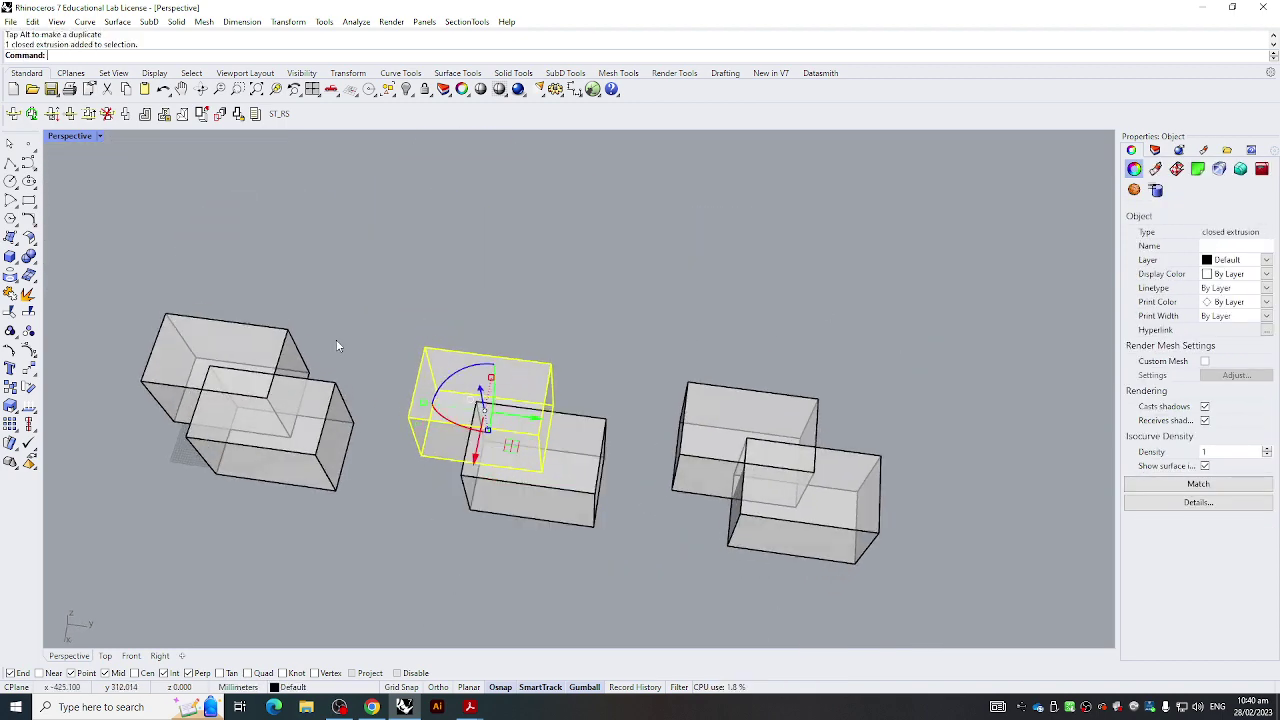
pyautogui.click(336, 340)
pyautogui.moveTo(336, 340); pyautogui.dragTo(345, 275, button='right')
pyautogui.keyDown('shift'); pyautogui.moveTo(214, 326); pyautogui.dragTo(268, 334, button='right'); pyautogui.keyUp('shift')
pyautogui.click(269, 336)
pyautogui.click(388, 365)
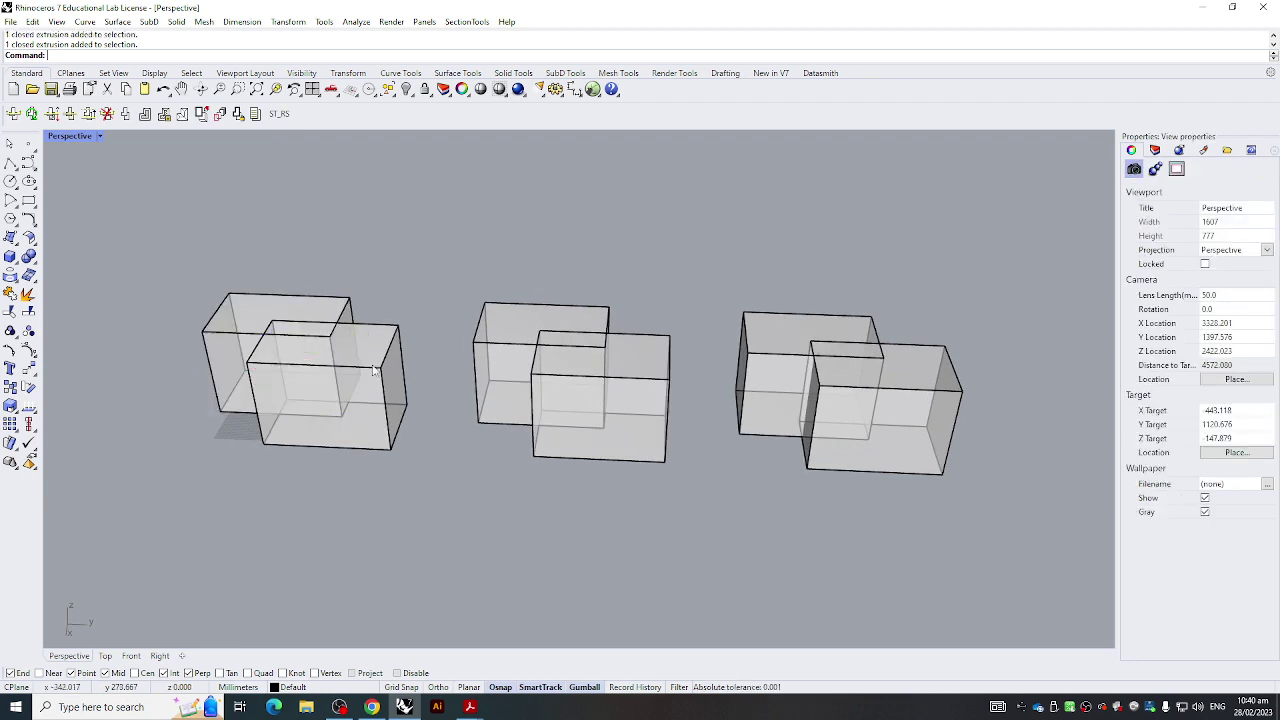
pyautogui.click(314, 316)
pyautogui.click(397, 298)
# Look through the suggested Boolean commands and merge the two boxes of the first pair with BooleanUnion
pyautogui.press('Down')
pyautogui.press('Down')
pyautogui.press('Down')
pyautogui.press('Up')
pyautogui.press('Up')
pyautogui.press('Down')
pyautogui.press('Down')
pyautogui.press('Down')
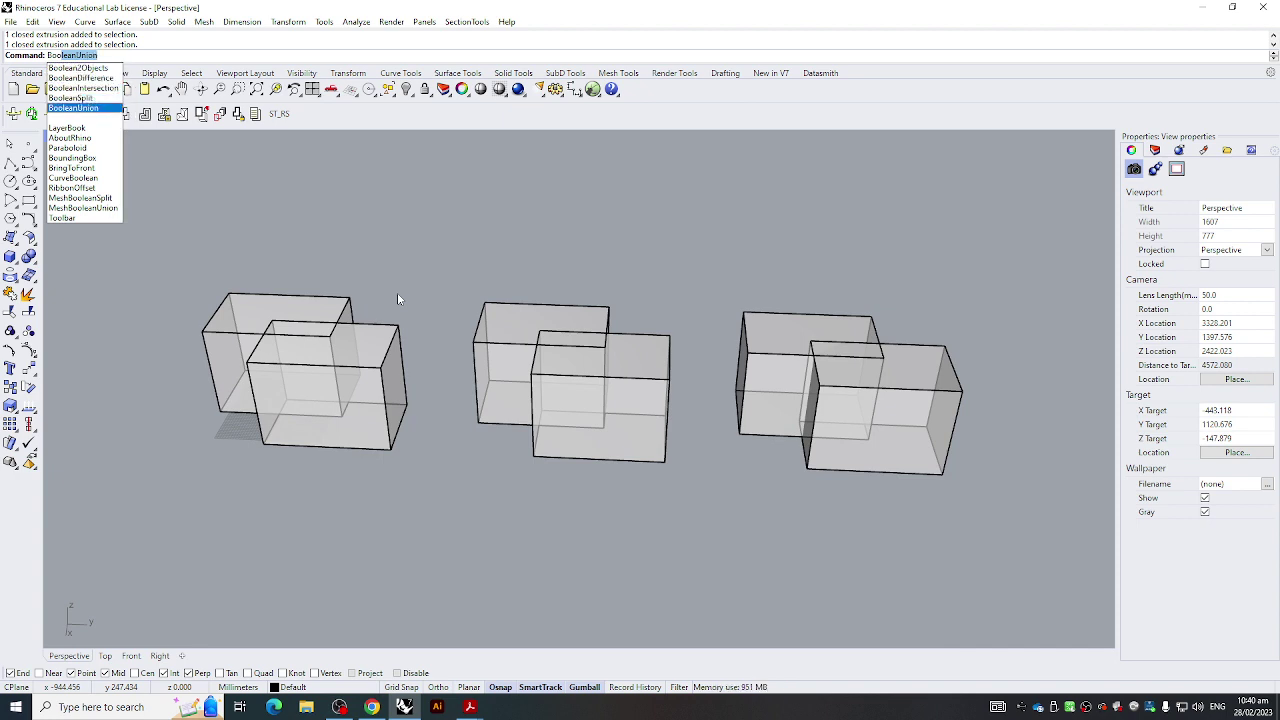
pyautogui.press('Return')
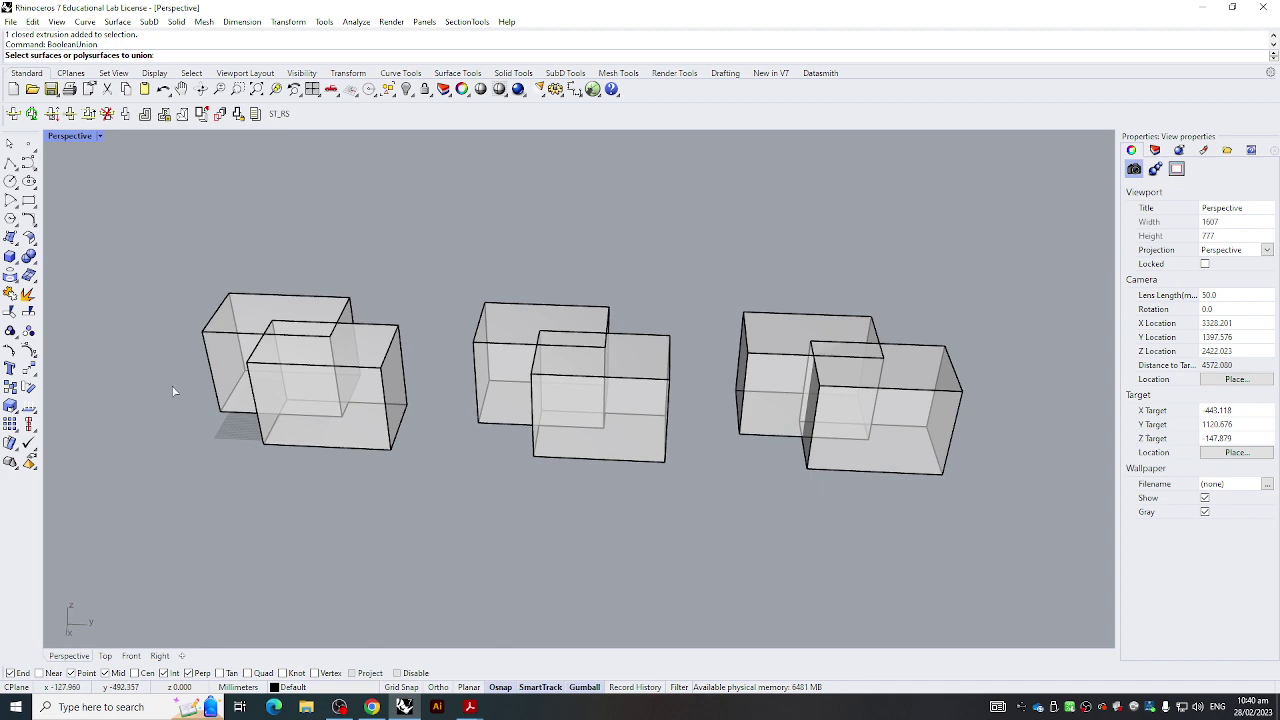
pyautogui.click(252, 393)
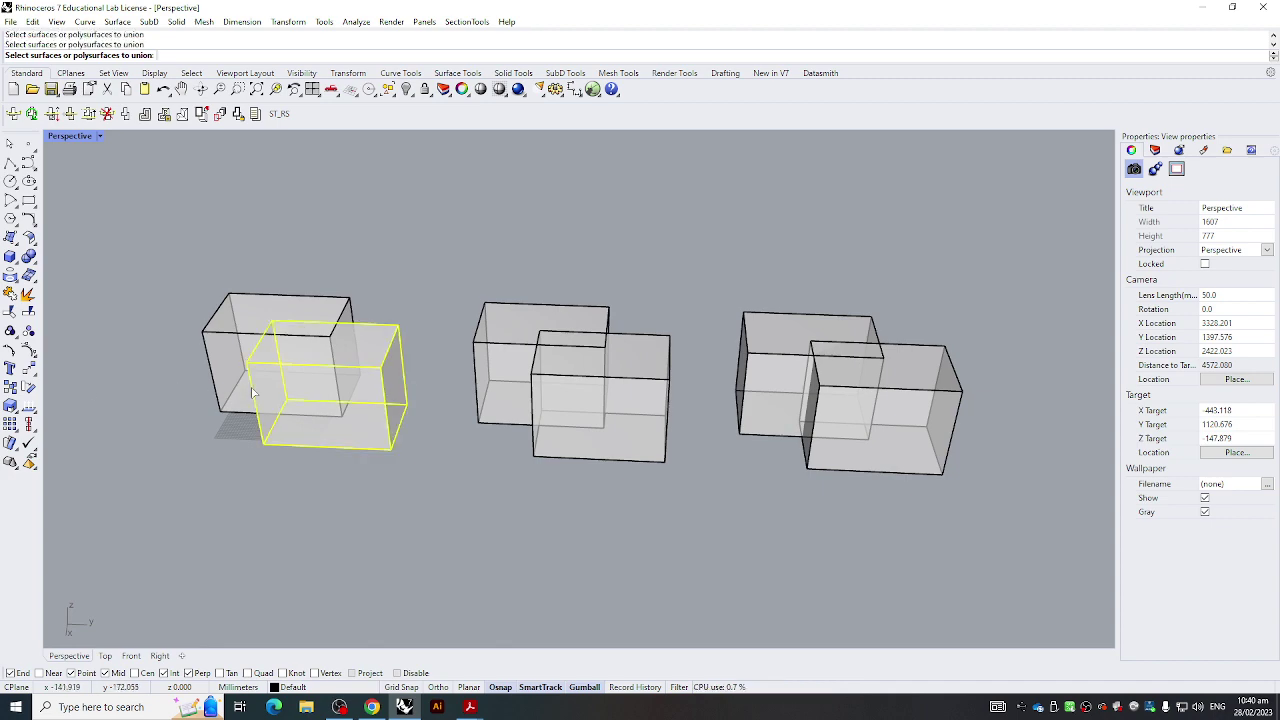
pyautogui.click(225, 314)
pyautogui.press('Return')
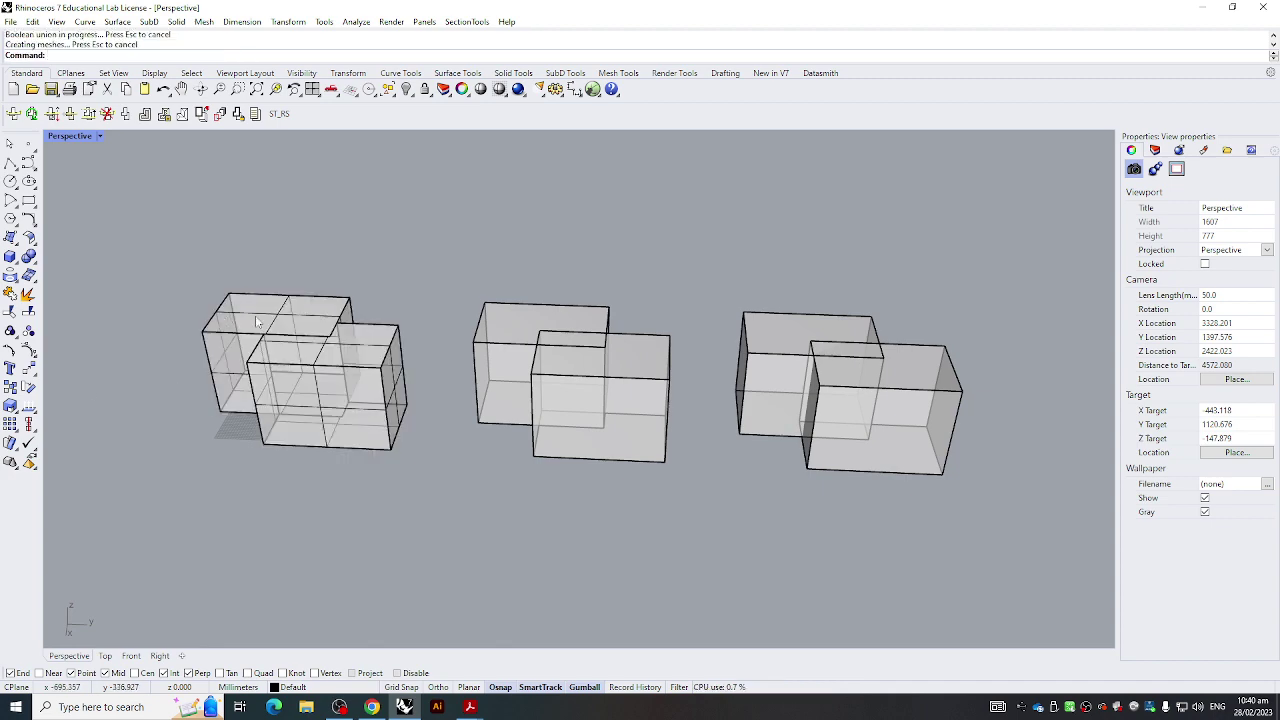
# Compare the first pair with and without the union by undoing and redoing the BooleanUnion
pyautogui.scroll(6, 255, 315)
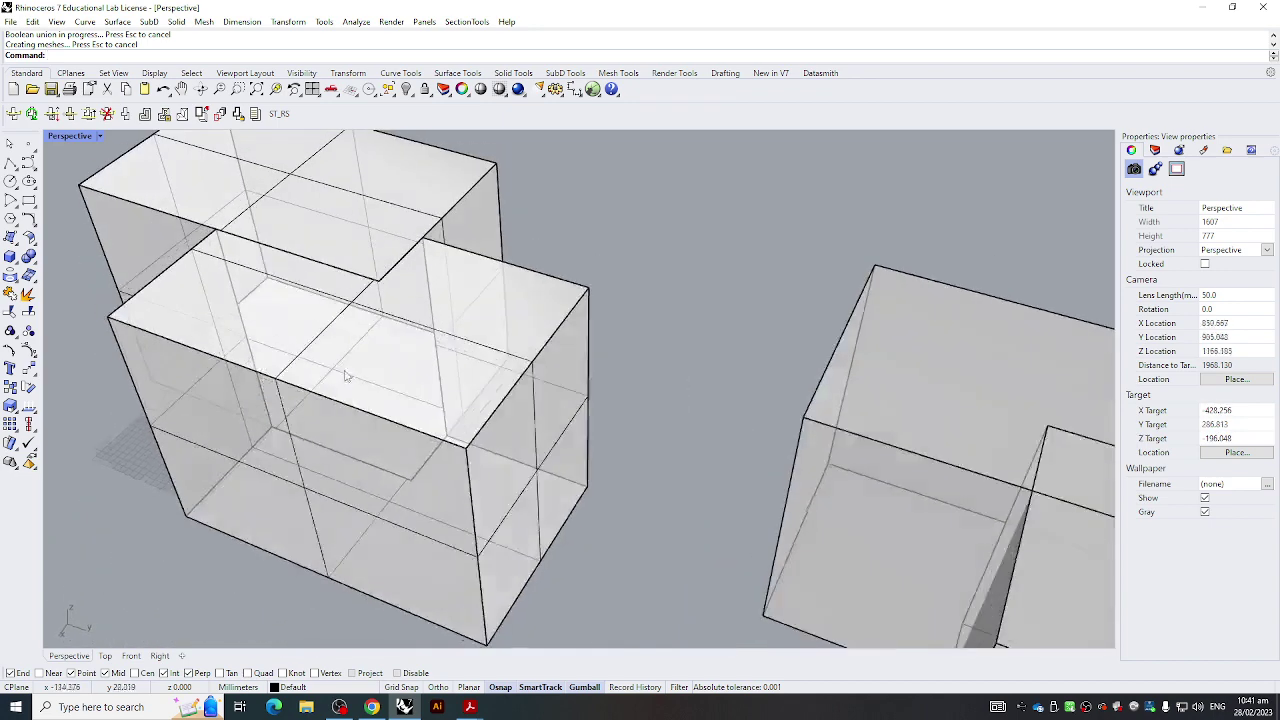
pyautogui.scroll(3, 345, 372)
pyautogui.hotkey('ctrl', 'z')
pyautogui.scroll(-8, 360, 395)
pyautogui.press('Escape')
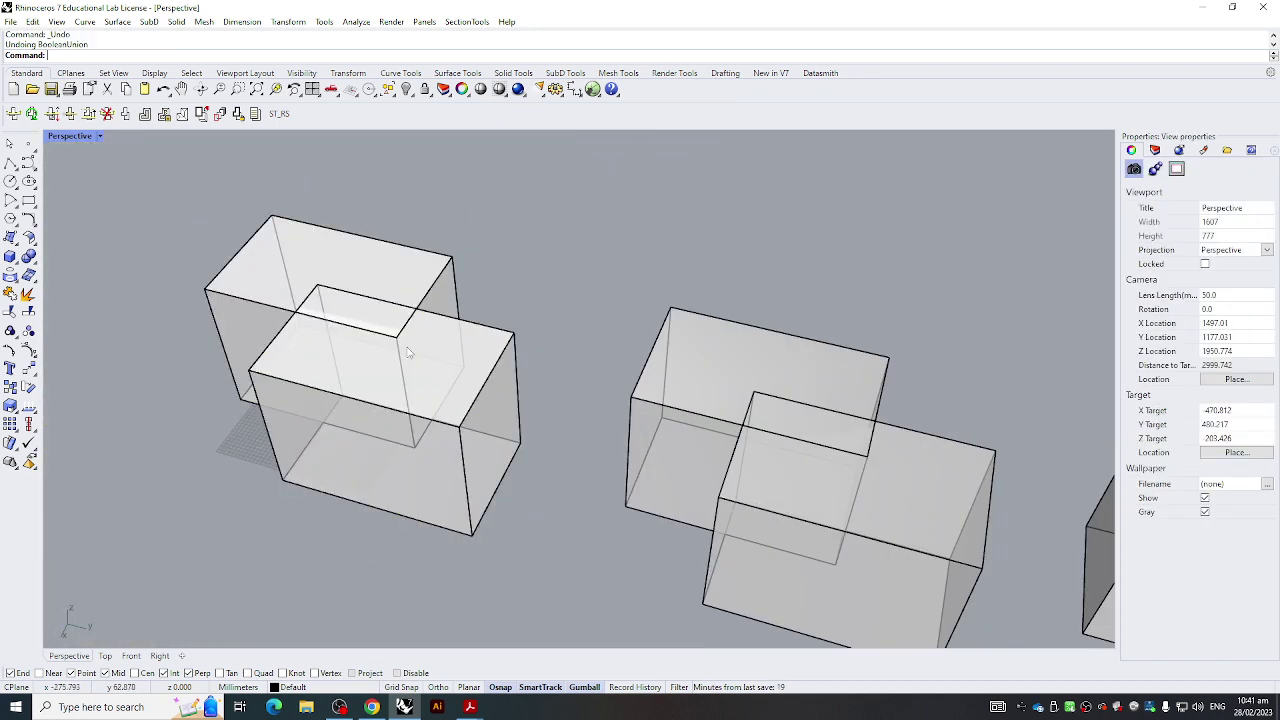
pyautogui.scroll(5, 410, 348)
pyautogui.hotkey('ctrl', 'y')
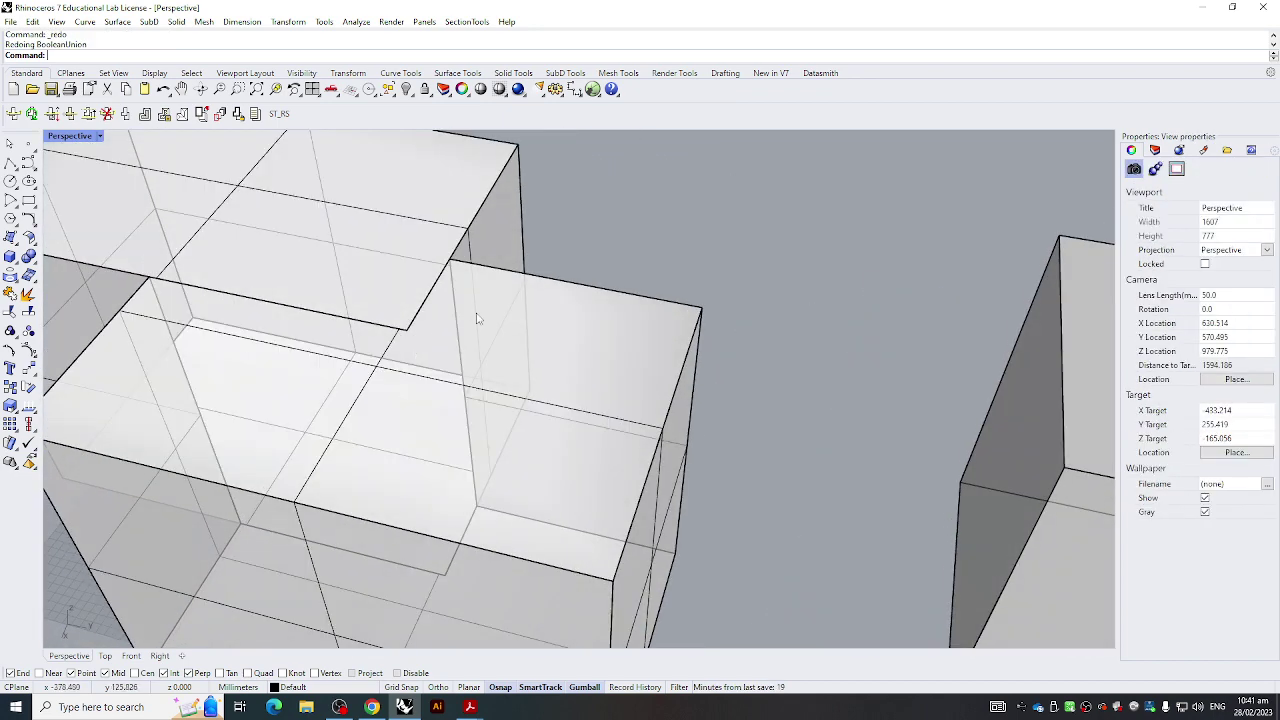
pyautogui.scroll(-6, 478, 318)
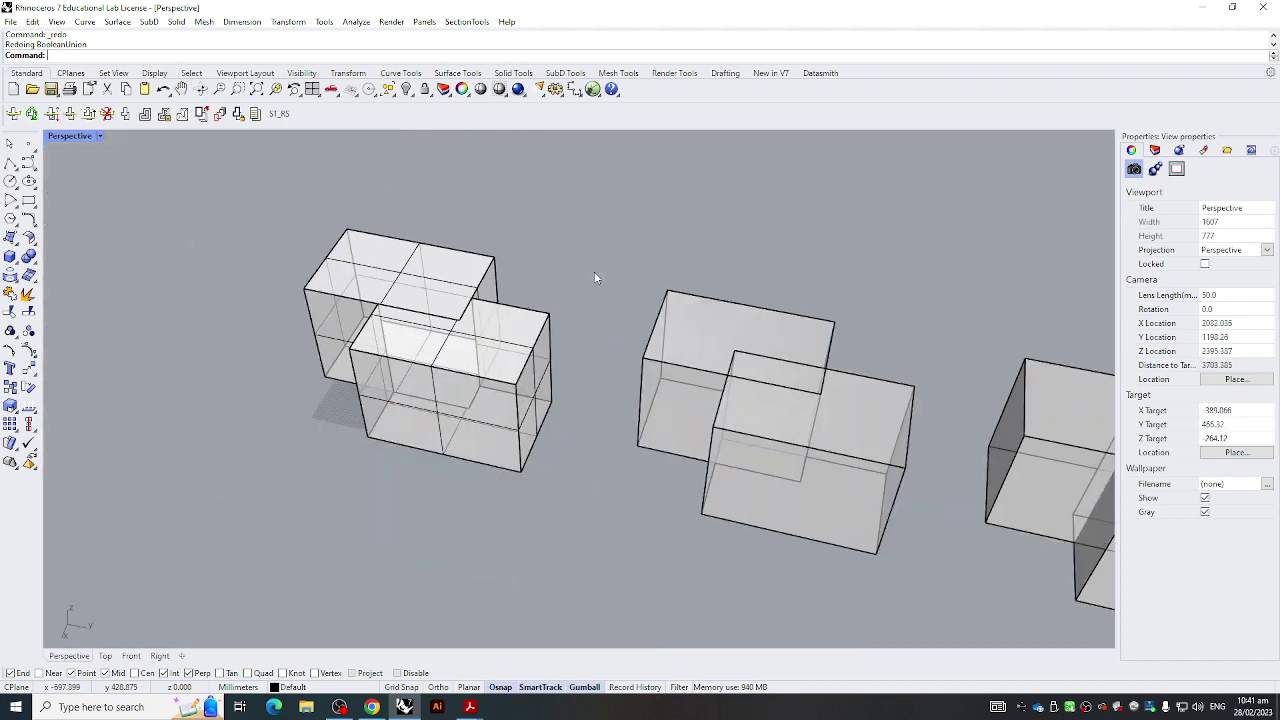